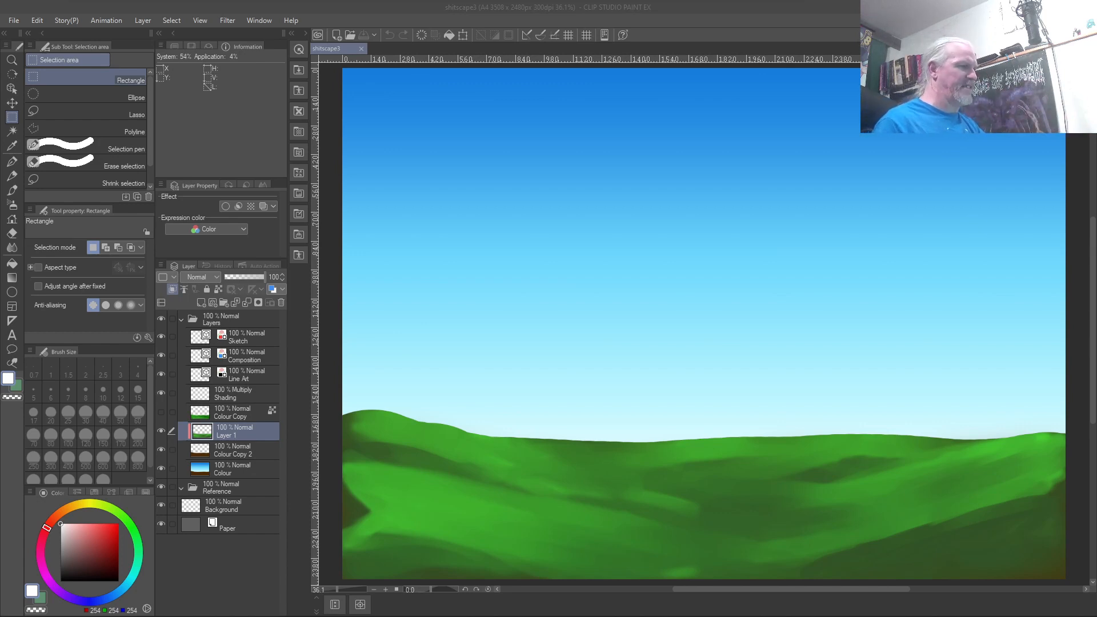
Step: Add a new raster layer directly above the Colour Copy layer
{"action": "scroll", "coordinate": [756, 499], "scroll_direction": "up", "scroll_amount": 3}
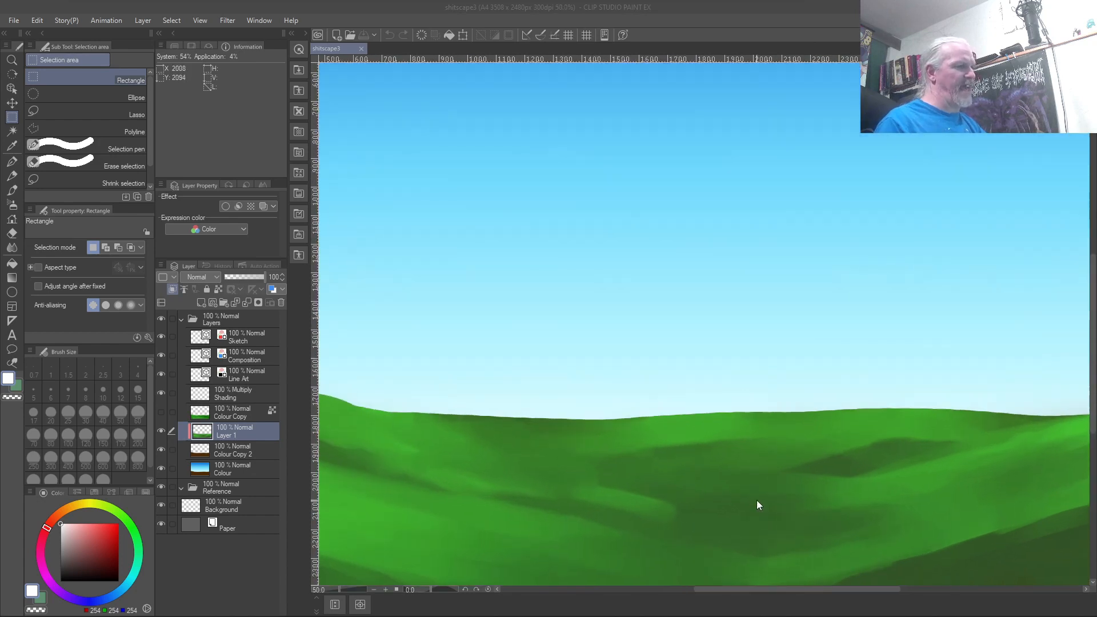
{"action": "scroll", "coordinate": [757, 499], "scroll_direction": "up", "scroll_amount": 3}
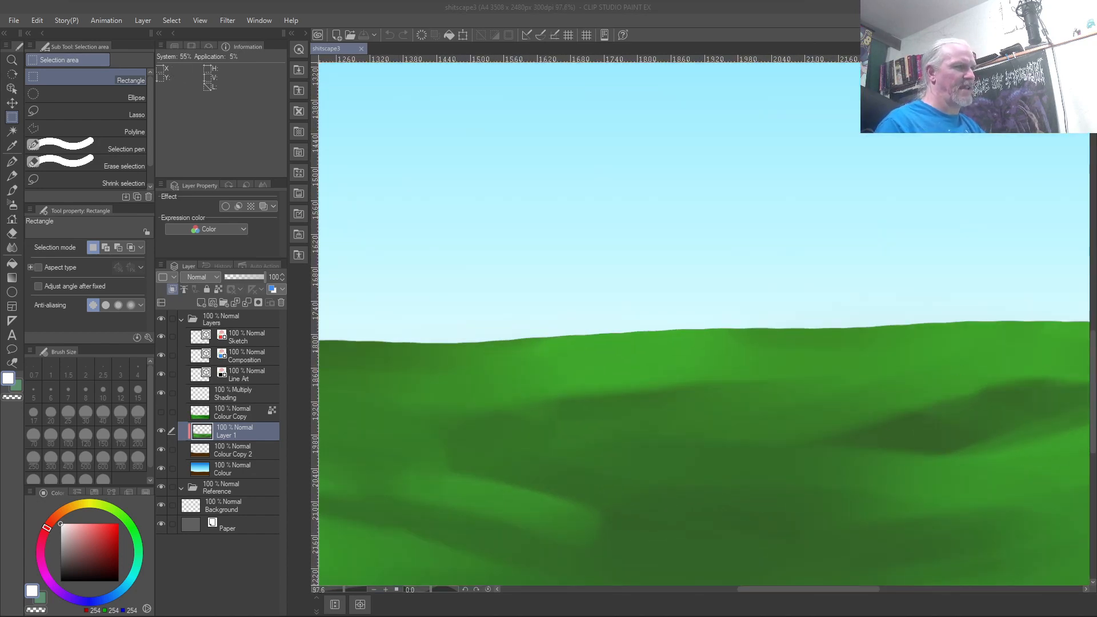
{"action": "left_click_drag", "start_coordinate": [1093, 360], "coordinate": [1093, 402]}
{"action": "left_click_drag", "start_coordinate": [868, 590], "coordinate": [806, 590]}
{"action": "scroll", "coordinate": [901, 391], "scroll_direction": "down", "scroll_amount": 4}
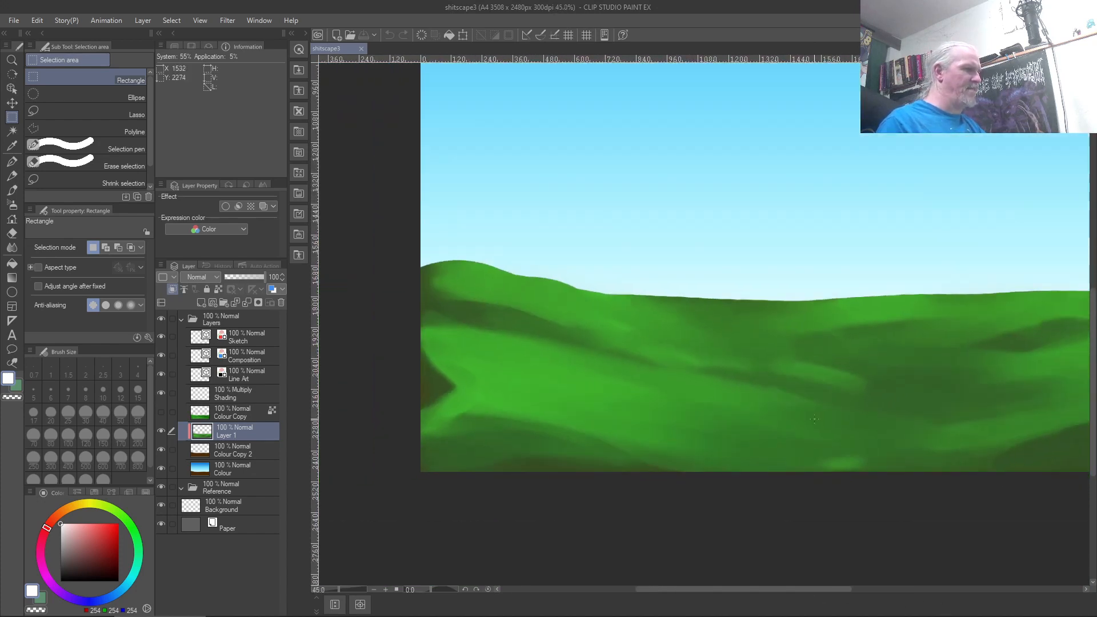
{"action": "left_click_drag", "start_coordinate": [767, 590], "coordinate": [804, 590]}
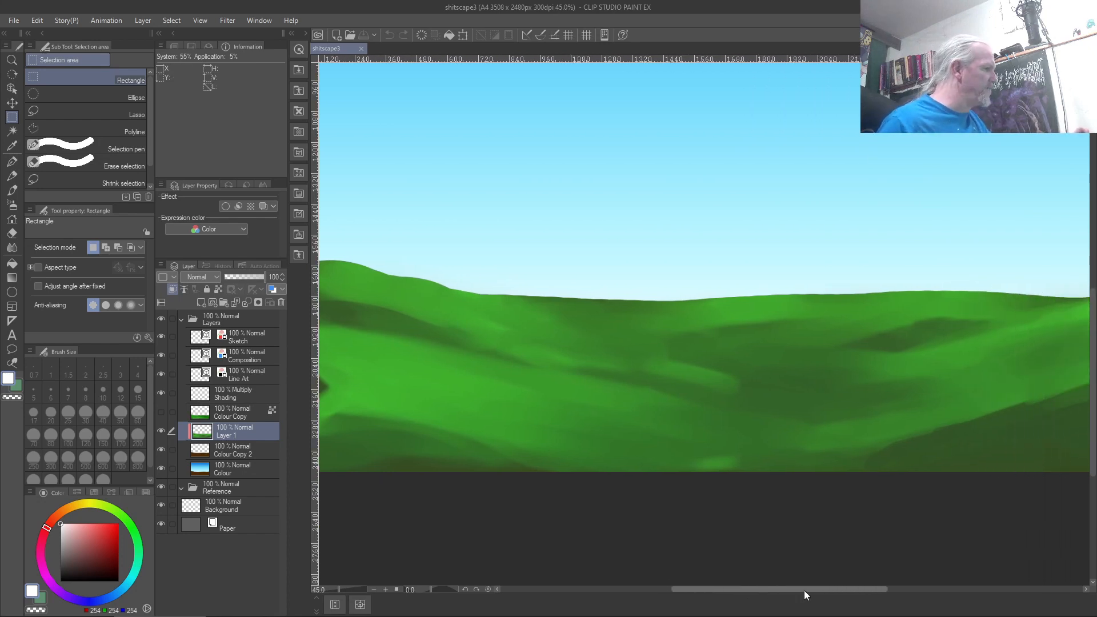
{"action": "left_click", "coordinate": [260, 387]}
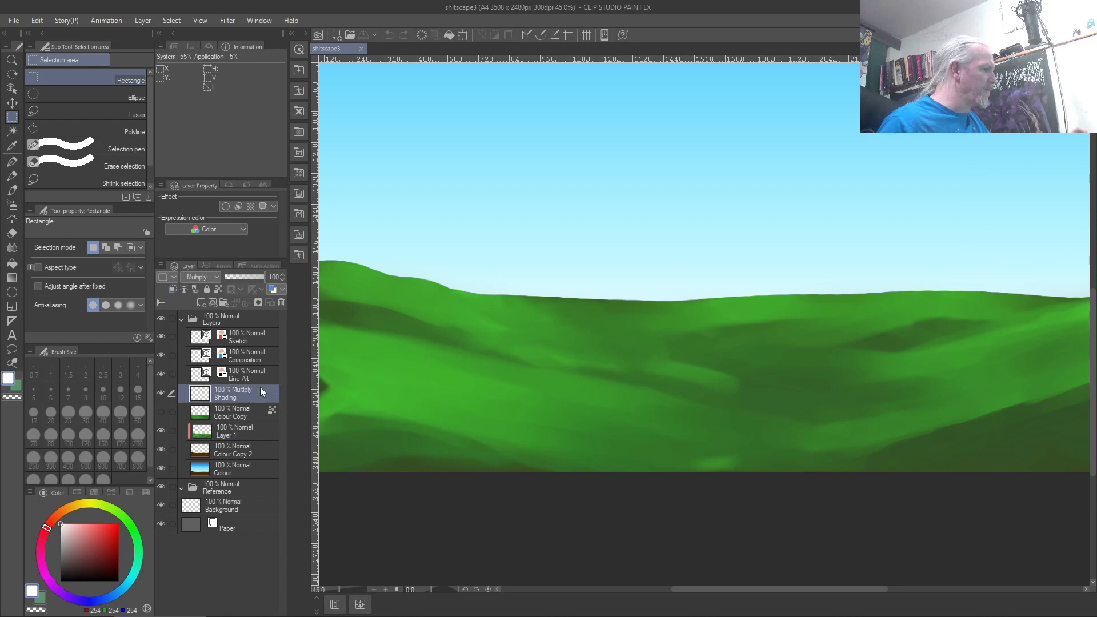
{"action": "left_click", "coordinate": [245, 415]}
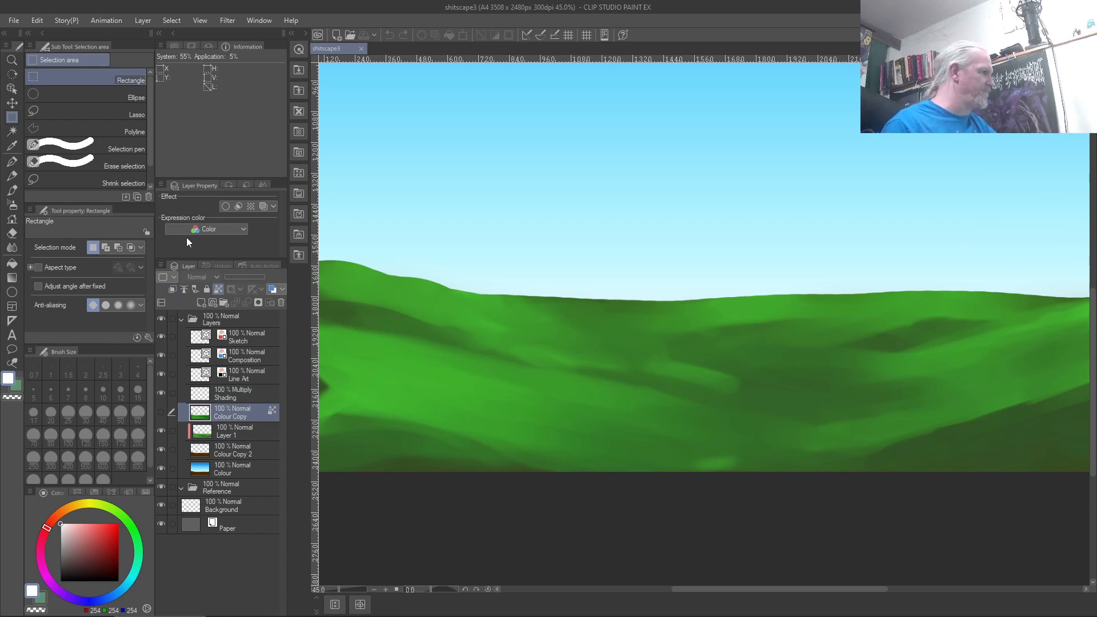
{"action": "left_click", "coordinate": [201, 303]}
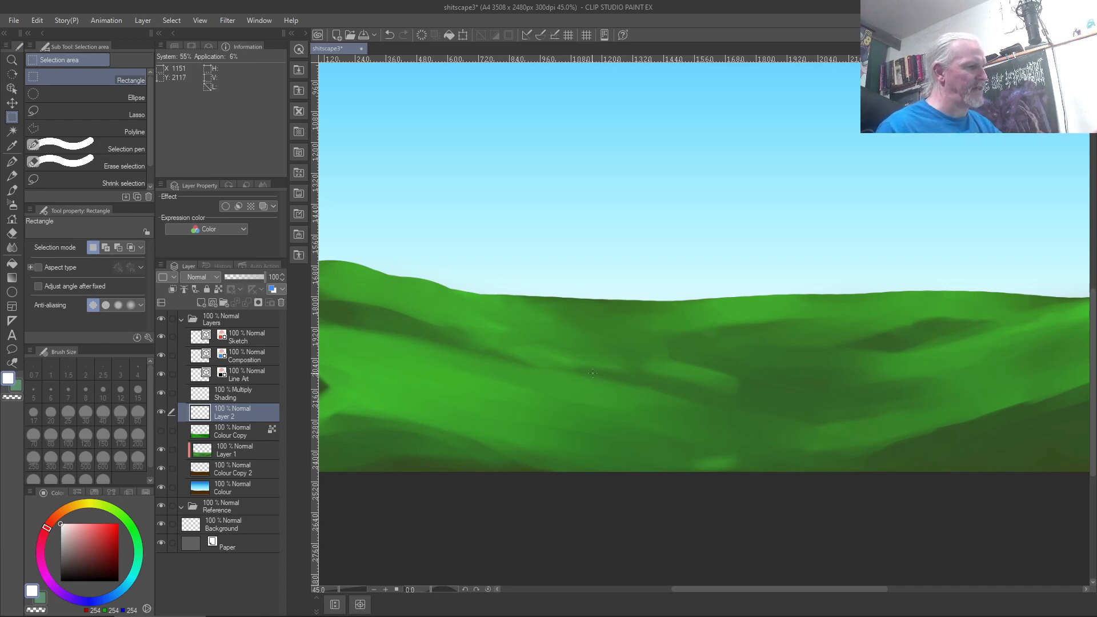
Step: Set the drawing colour to a dark greyish blue, RGB 55, 66, 89
{"action": "left_click", "coordinate": [60, 560]}
{"action": "mouse_move", "coordinate": [63, 561]}
{"action": "left_mouse_down"}
{"action": "mouse_move", "coordinate": [59, 519]}
{"action": "mouse_move", "coordinate": [137, 565]}
{"action": "mouse_move", "coordinate": [106, 603]}
{"action": "left_mouse_up"}
{"action": "left_click", "coordinate": [77, 554]}
{"action": "left_click_drag", "start_coordinate": [74, 554], "coordinate": [75, 555]}
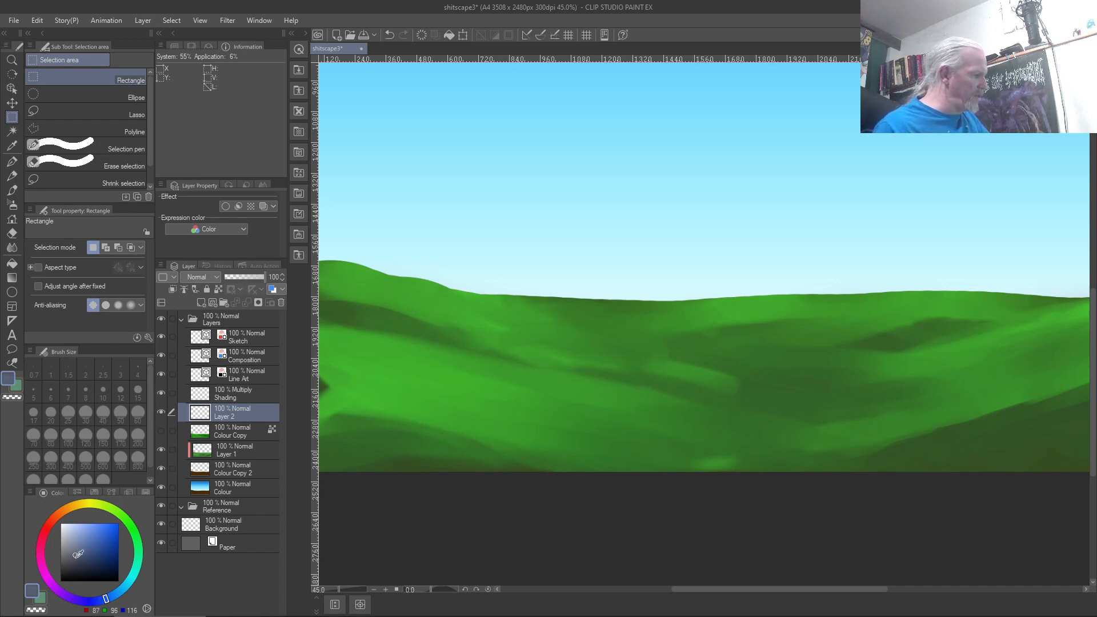
{"action": "left_click_drag", "start_coordinate": [78, 552], "coordinate": [82, 561]}
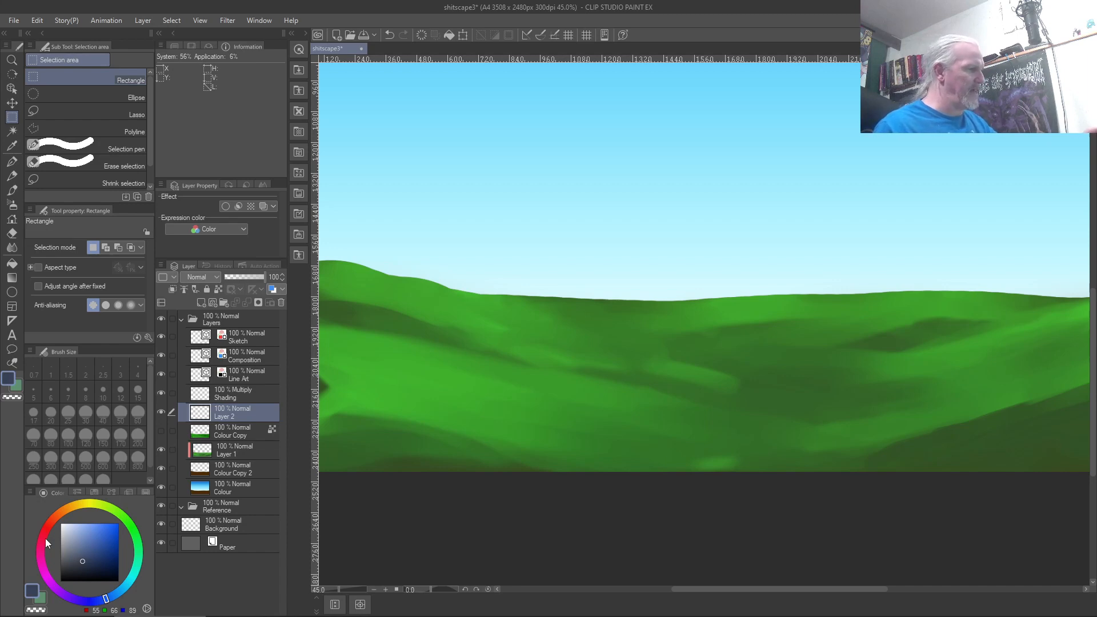
Step: Switch to the Custom Test brush and turn off pen pressure in its opacity dynamics
{"action": "key", "text": "m"}
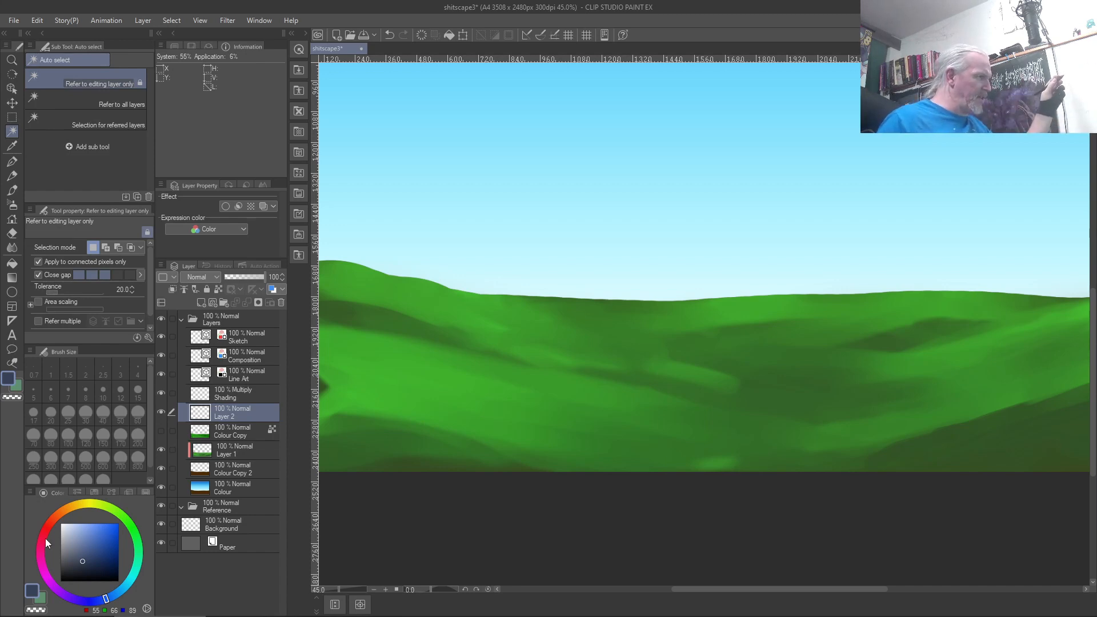
{"action": "key", "text": "m"}
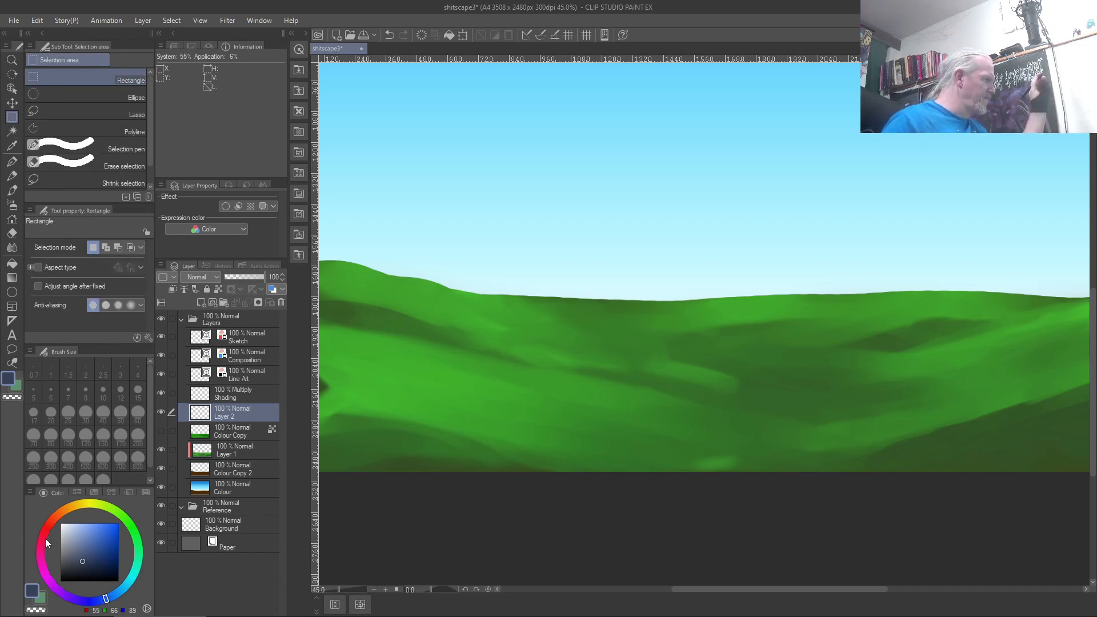
{"action": "key", "text": "b"}
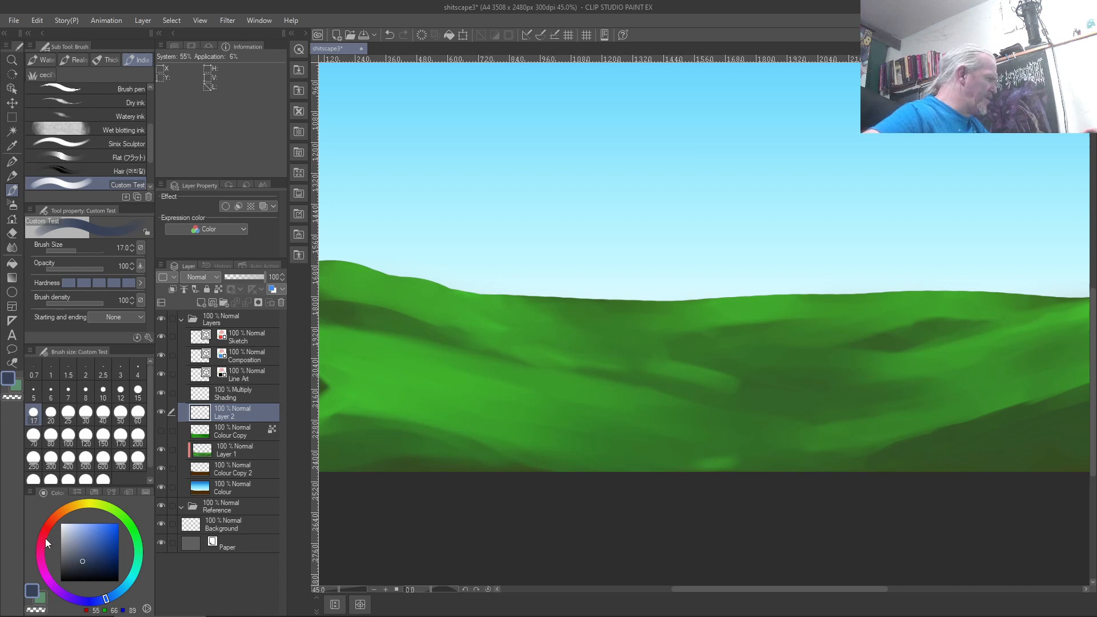
{"action": "left_click", "coordinate": [141, 265]}
{"action": "left_click", "coordinate": [141, 297]}
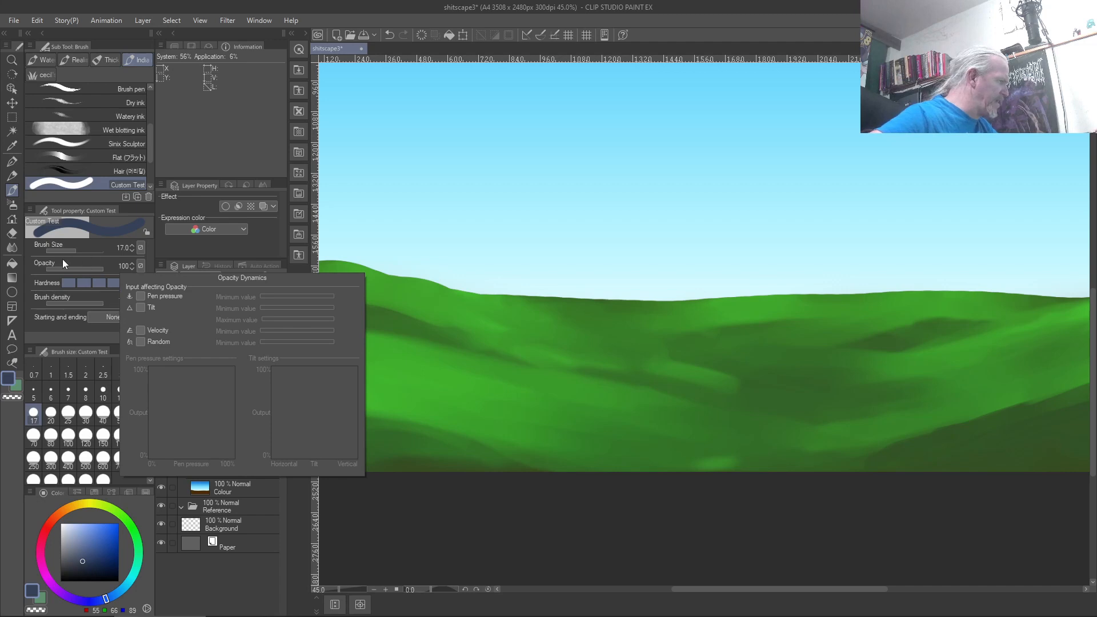
{"action": "left_click", "coordinate": [30, 266]}
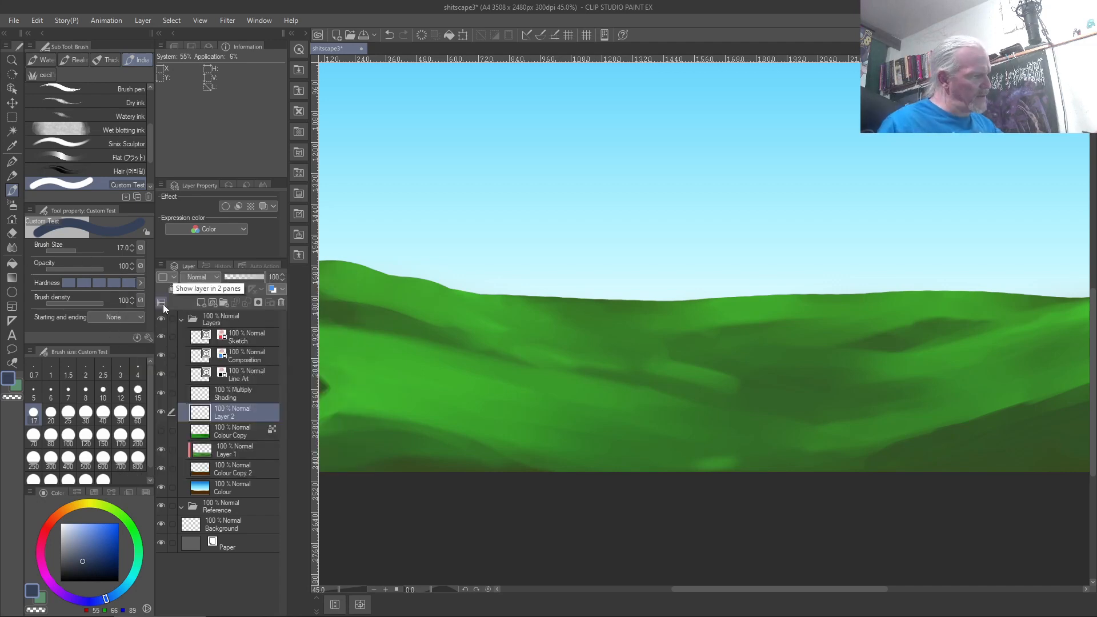
Step: Paint a solid teardrop-shaped rock in the dark blue on the central part of the green hills
{"action": "scroll", "coordinate": [583, 373], "scroll_direction": "up", "scroll_amount": 2}
{"action": "scroll", "coordinate": [584, 374], "scroll_direction": "up", "scroll_amount": 2}
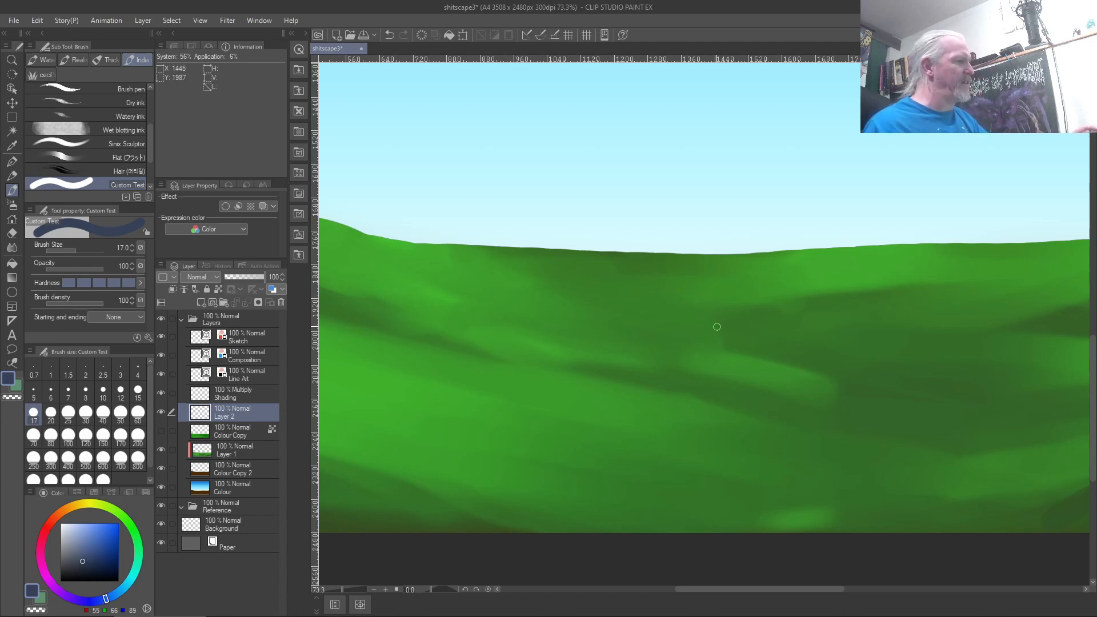
{"action": "scroll", "coordinate": [716, 326], "scroll_direction": "down", "scroll_amount": 3}
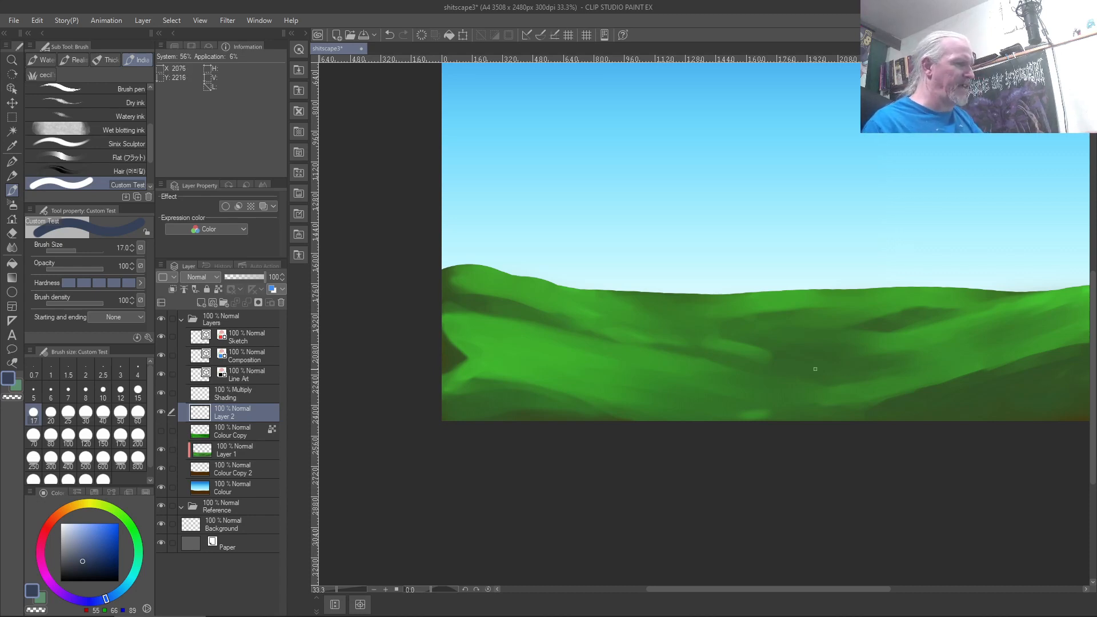
{"action": "scroll", "coordinate": [855, 383], "scroll_direction": "up", "scroll_amount": 3}
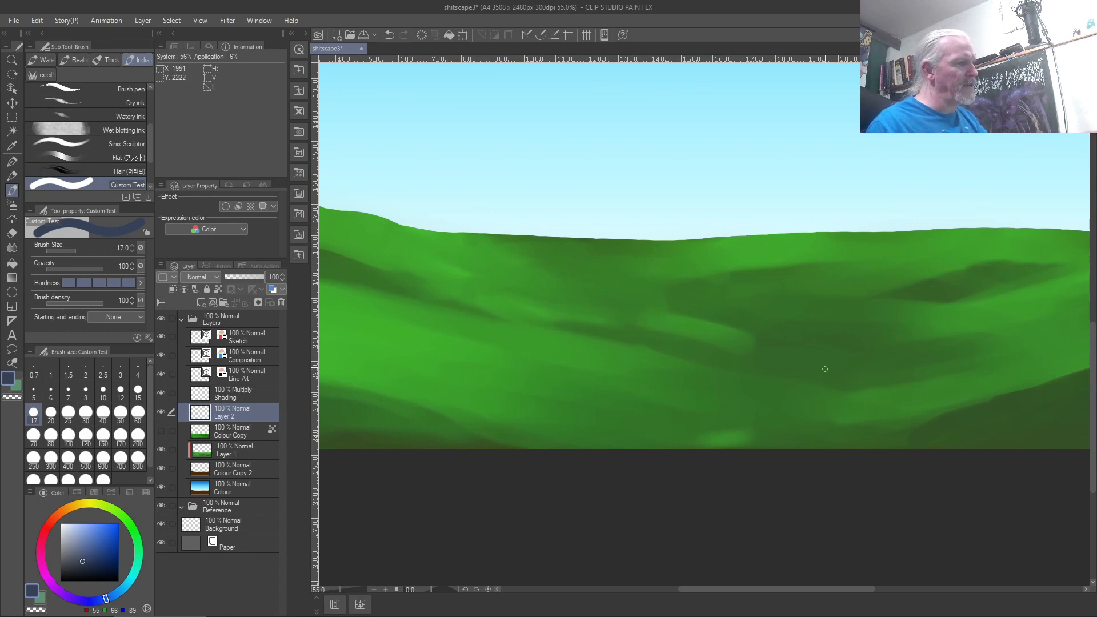
{"action": "mouse_move", "coordinate": [843, 383]}
{"action": "left_mouse_down"}
{"action": "mouse_move", "coordinate": [764, 317]}
{"action": "mouse_move", "coordinate": [742, 368]}
{"action": "mouse_move", "coordinate": [843, 387]}
{"action": "mouse_move", "coordinate": [820, 367]}
{"action": "left_mouse_up"}
{"action": "scroll", "coordinate": [858, 397], "scroll_direction": "up", "scroll_amount": 1}
{"action": "mouse_move", "coordinate": [856, 400]}
{"action": "left_mouse_down"}
{"action": "mouse_move", "coordinate": [781, 335]}
{"action": "mouse_move", "coordinate": [790, 335]}
{"action": "mouse_move", "coordinate": [820, 361]}
{"action": "mouse_move", "coordinate": [732, 309]}
{"action": "mouse_move", "coordinate": [725, 342]}
{"action": "mouse_move", "coordinate": [721, 322]}
{"action": "mouse_move", "coordinate": [725, 364]}
{"action": "mouse_move", "coordinate": [744, 359]}
{"action": "mouse_move", "coordinate": [736, 317]}
{"action": "mouse_move", "coordinate": [850, 395]}
{"action": "mouse_move", "coordinate": [755, 373]}
{"action": "left_mouse_up"}
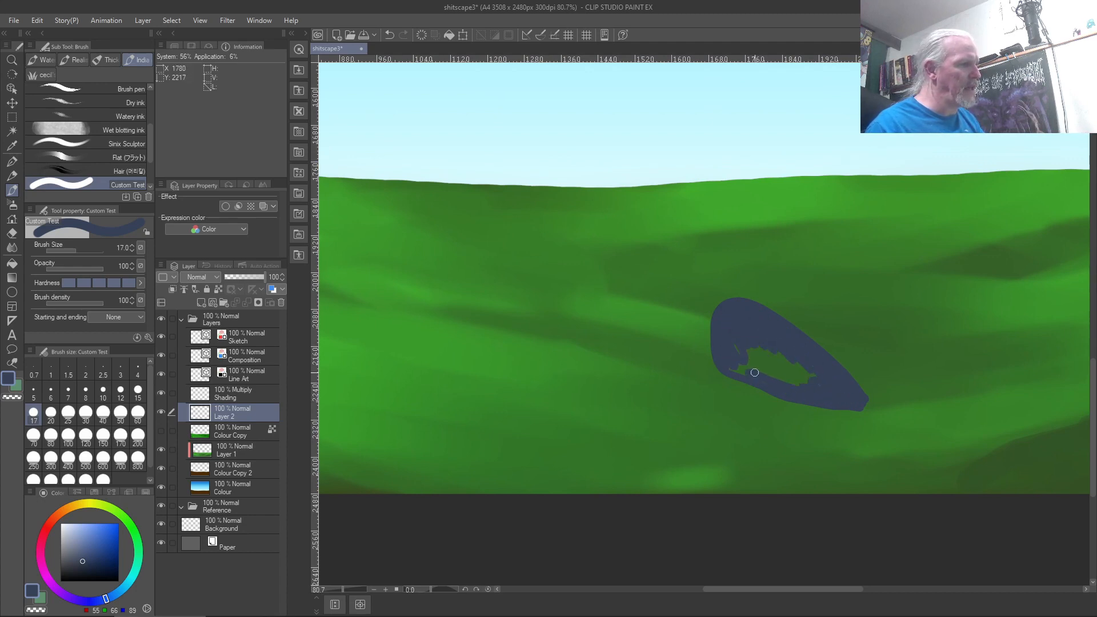
{"action": "mouse_move", "coordinate": [737, 366]}
{"action": "left_mouse_down"}
{"action": "mouse_move", "coordinate": [743, 342]}
{"action": "mouse_move", "coordinate": [777, 371]}
{"action": "mouse_move", "coordinate": [779, 351]}
{"action": "mouse_move", "coordinate": [804, 366]}
{"action": "left_mouse_up"}
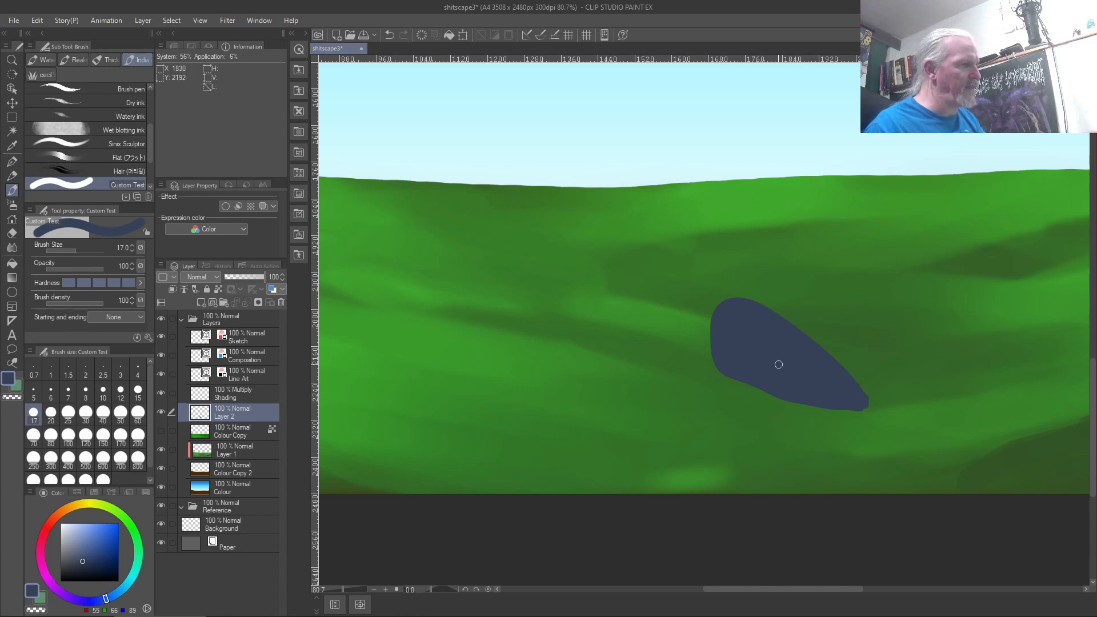
Step: Trim the rock's lower and upper edges with transparent colour, sharpening its pointed end
{"action": "scroll", "coordinate": [778, 363], "scroll_direction": "down", "scroll_amount": 5}
{"action": "scroll", "coordinate": [722, 328], "scroll_direction": "up", "scroll_amount": 4}
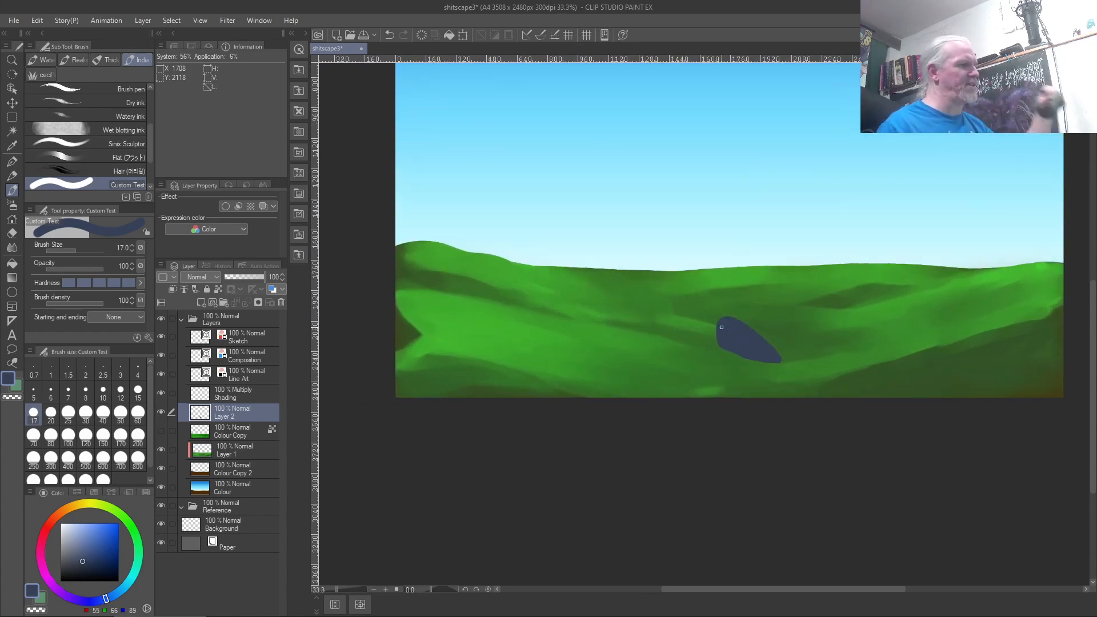
{"action": "scroll", "coordinate": [722, 327], "scroll_direction": "up", "scroll_amount": 4}
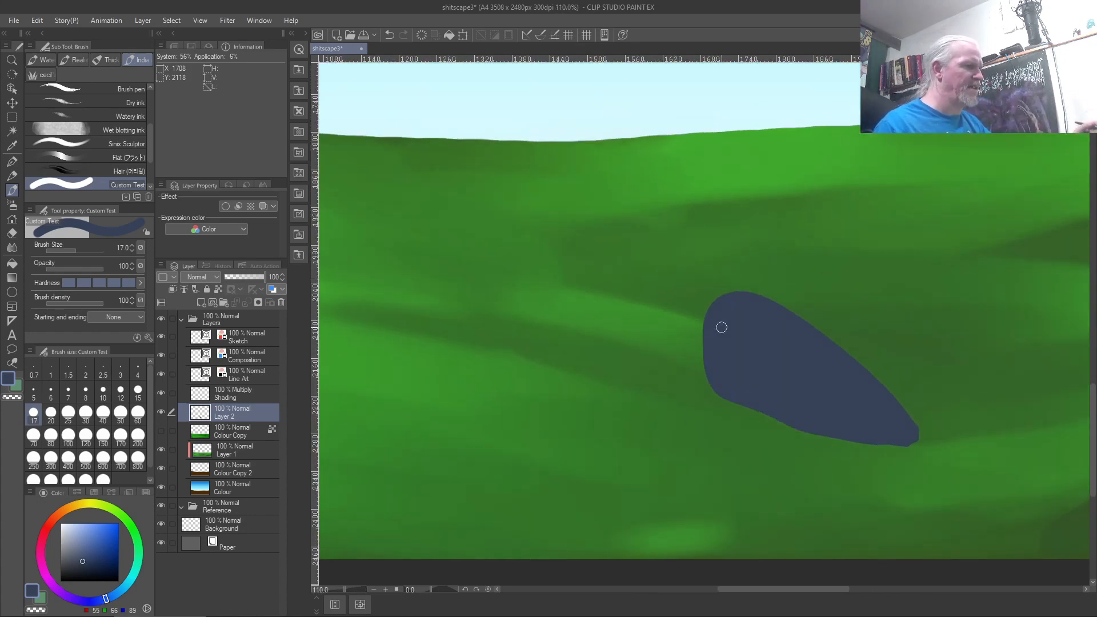
{"action": "scroll", "coordinate": [721, 327], "scroll_direction": "up", "scroll_amount": 1}
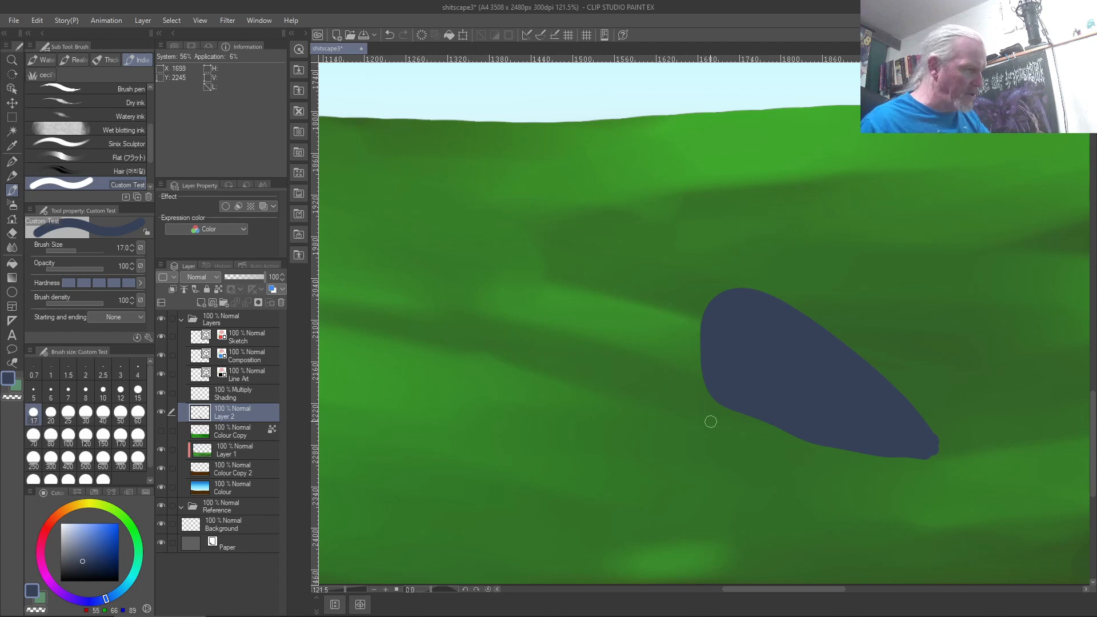
{"action": "key", "text": "c"}
{"action": "left_click_drag", "start_coordinate": [685, 394], "coordinate": [982, 510]}
{"action": "left_click_drag", "start_coordinate": [943, 455], "coordinate": [739, 427]}
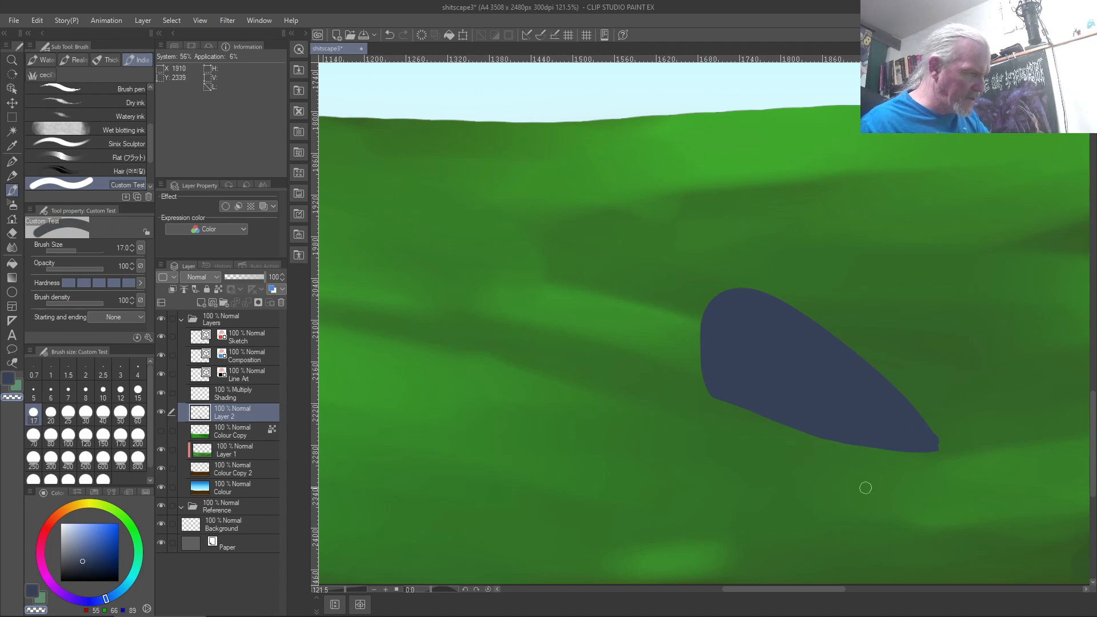
{"action": "mouse_move", "coordinate": [908, 388]}
{"action": "left_mouse_down"}
{"action": "mouse_move", "coordinate": [965, 494]}
{"action": "mouse_move", "coordinate": [938, 430]}
{"action": "mouse_move", "coordinate": [808, 314]}
{"action": "left_mouse_up"}
{"action": "left_click_drag", "start_coordinate": [948, 457], "coordinate": [783, 306]}
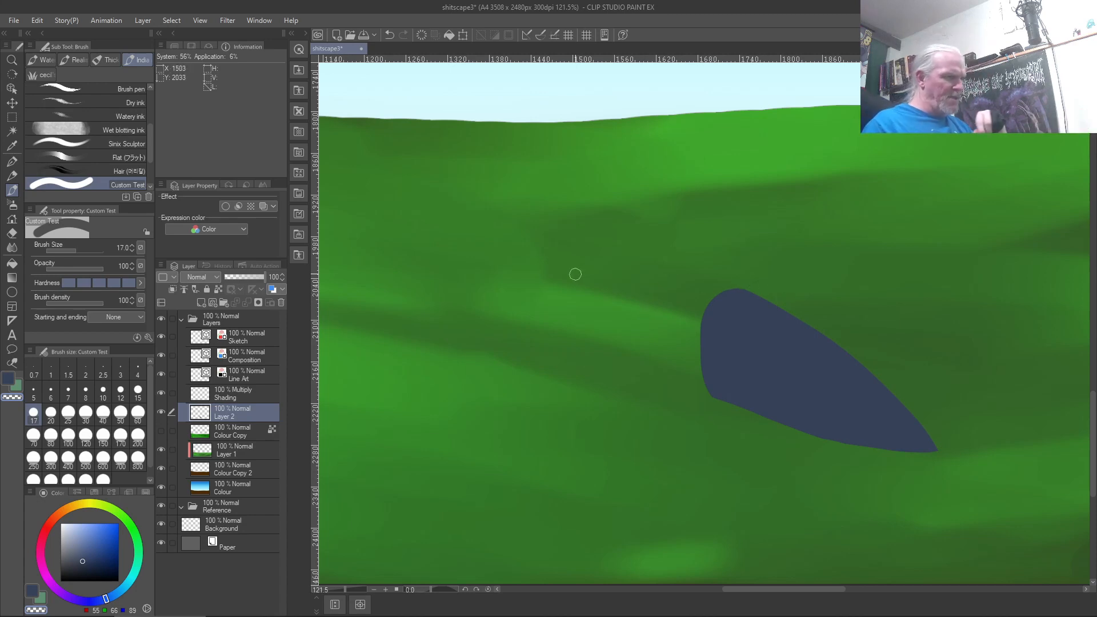
Step: Change the drawing colour to olive, RGB 88, 89, 55, and draw a small oval sun in the upper left of the sky
{"action": "scroll", "coordinate": [575, 274], "scroll_direction": "down", "scroll_amount": 5}
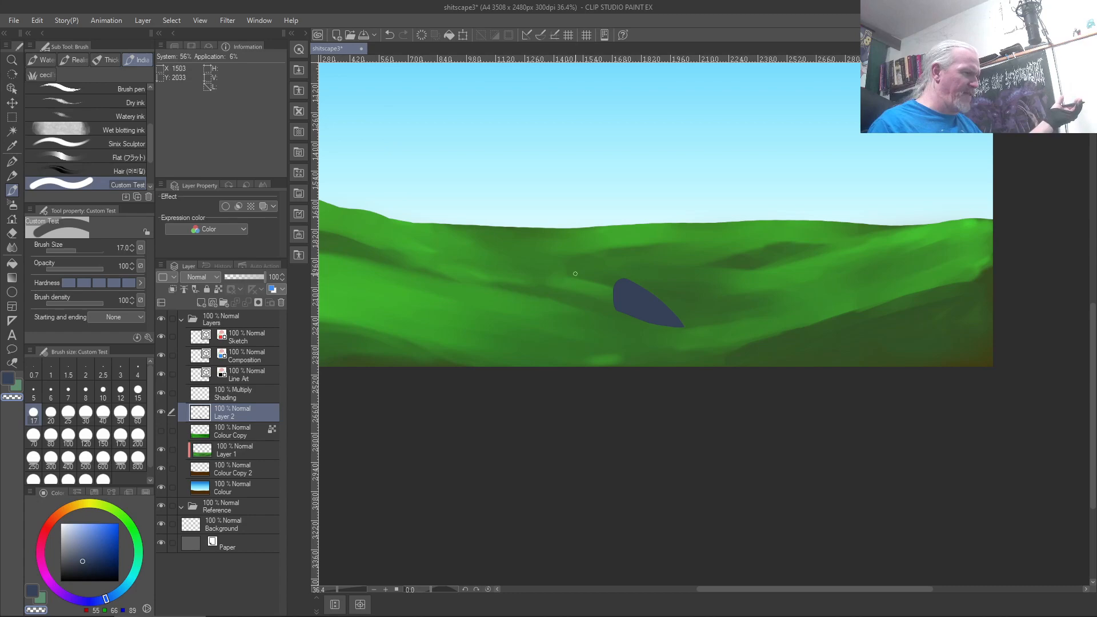
{"action": "scroll", "coordinate": [575, 274], "scroll_direction": "up", "scroll_amount": 5}
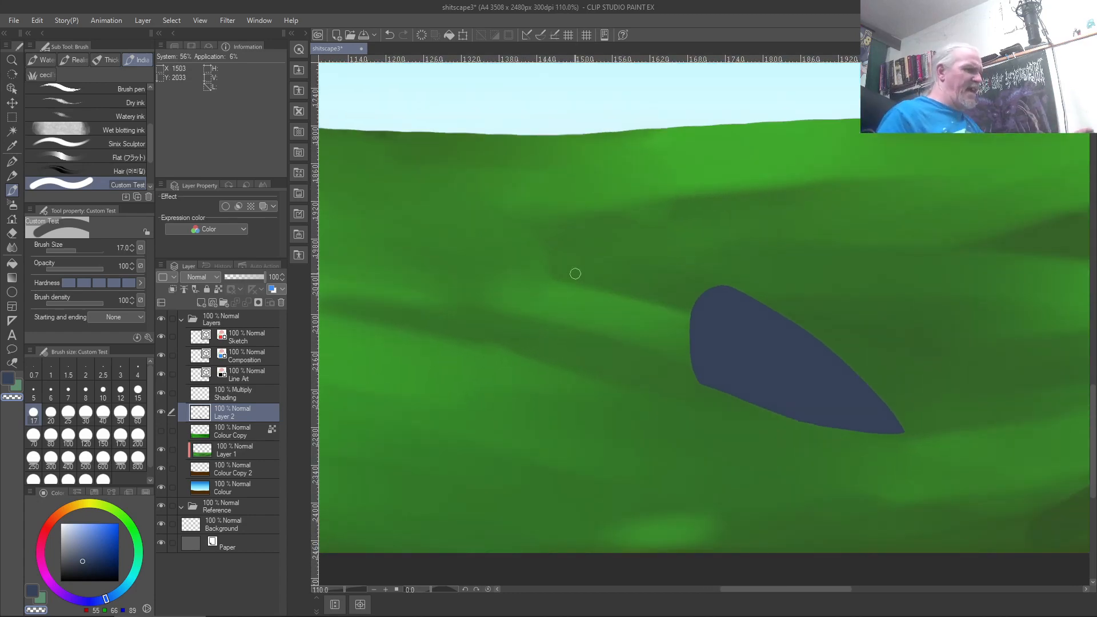
{"action": "scroll", "coordinate": [575, 274], "scroll_direction": "down", "scroll_amount": 5}
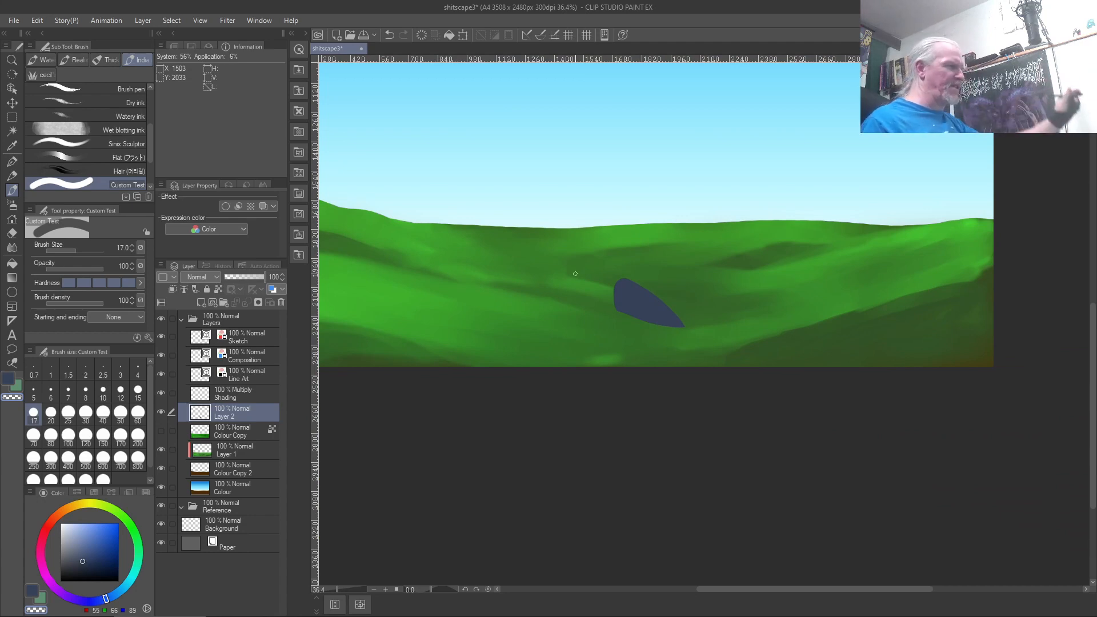
{"action": "left_click_drag", "start_coordinate": [394, 443], "coordinate": [360, 510]}
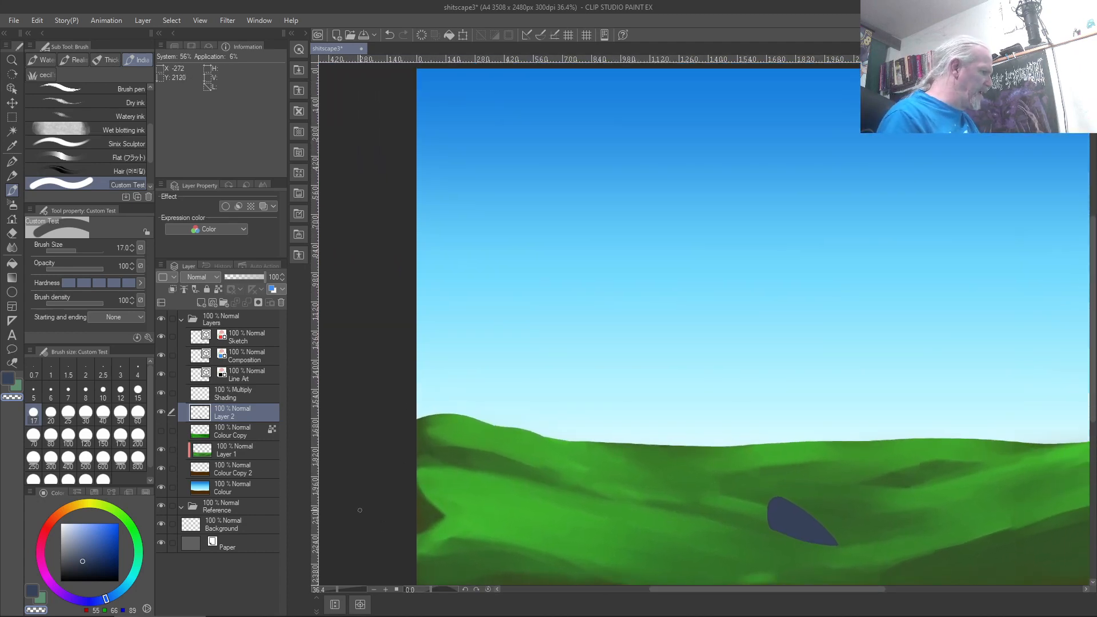
{"action": "left_click", "coordinate": [90, 505]}
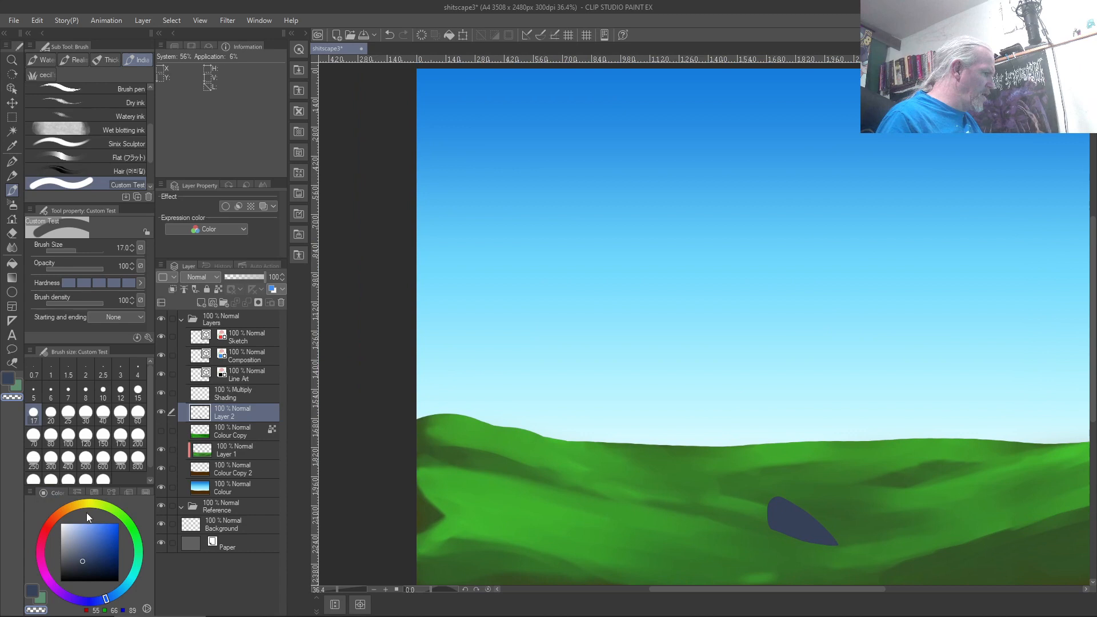
{"action": "mouse_move", "coordinate": [505, 114]}
{"action": "left_mouse_down"}
{"action": "mouse_move", "coordinate": [497, 140]}
{"action": "mouse_move", "coordinate": [512, 123]}
{"action": "mouse_move", "coordinate": [494, 112]}
{"action": "left_mouse_up"}
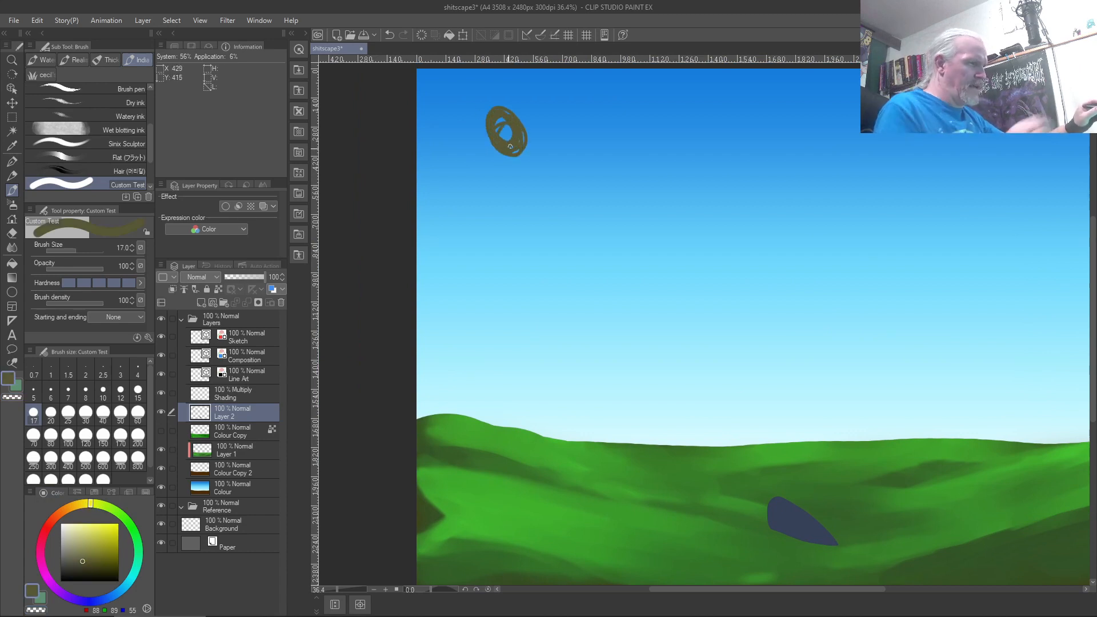
Step: Enlarge the brush to 120 and paint over the small sun to make a larger solid olive oval
{"action": "key", "text": "bracketright"}
{"action": "key", "text": "bracketright"}
{"action": "key", "text": "bracketright"}
{"action": "key", "text": "bracketright"}
{"action": "key", "text": "bracketright"}
{"action": "key", "text": "bracketright"}
{"action": "key", "text": "bracketright"}
{"action": "key", "text": "bracketright"}
{"action": "key", "text": "bracketright"}
{"action": "key", "text": "bracketright"}
{"action": "mouse_move", "coordinate": [506, 134]}
{"action": "left_mouse_down"}
{"action": "mouse_move", "coordinate": [472, 128]}
{"action": "mouse_move", "coordinate": [494, 120]}
{"action": "mouse_move", "coordinate": [512, 144]}
{"action": "mouse_move", "coordinate": [494, 156]}
{"action": "mouse_move", "coordinate": [502, 130]}
{"action": "left_mouse_up"}
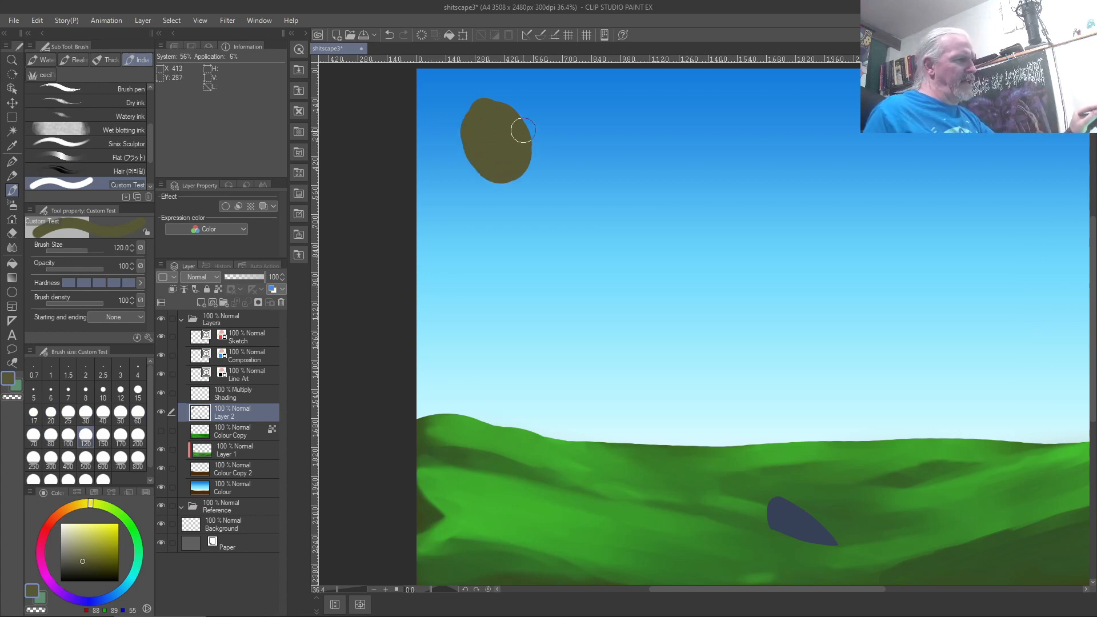
Step: Paint thick olive light rays fanning down from the sun towards the hills and the rock
{"action": "left_click_drag", "start_coordinate": [571, 170], "coordinate": [778, 303]}
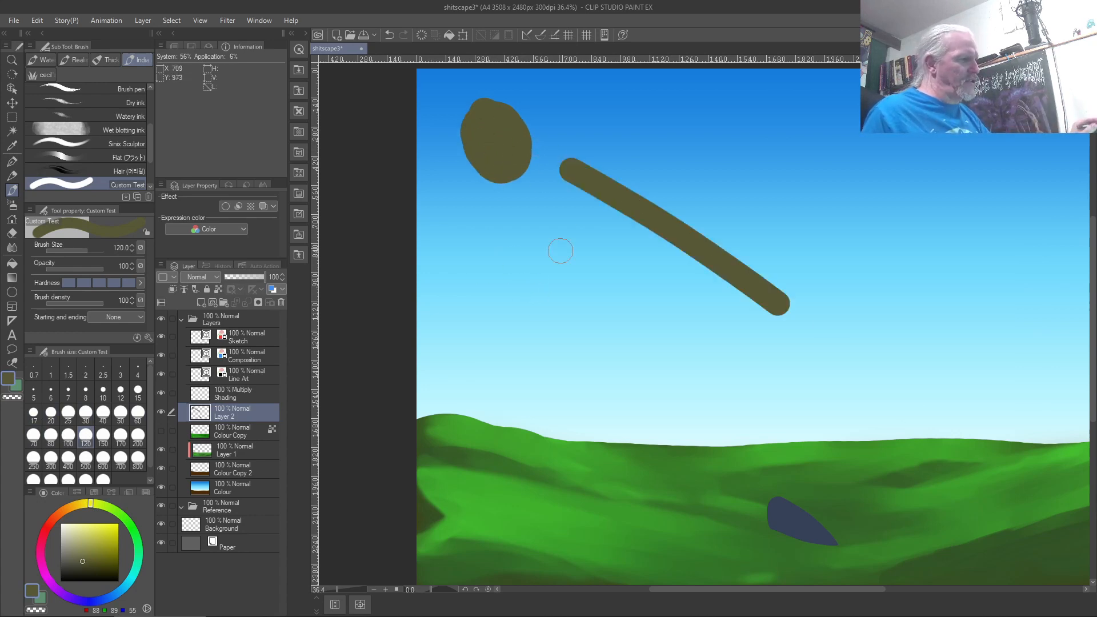
{"action": "left_click_drag", "start_coordinate": [536, 240], "coordinate": [672, 357]}
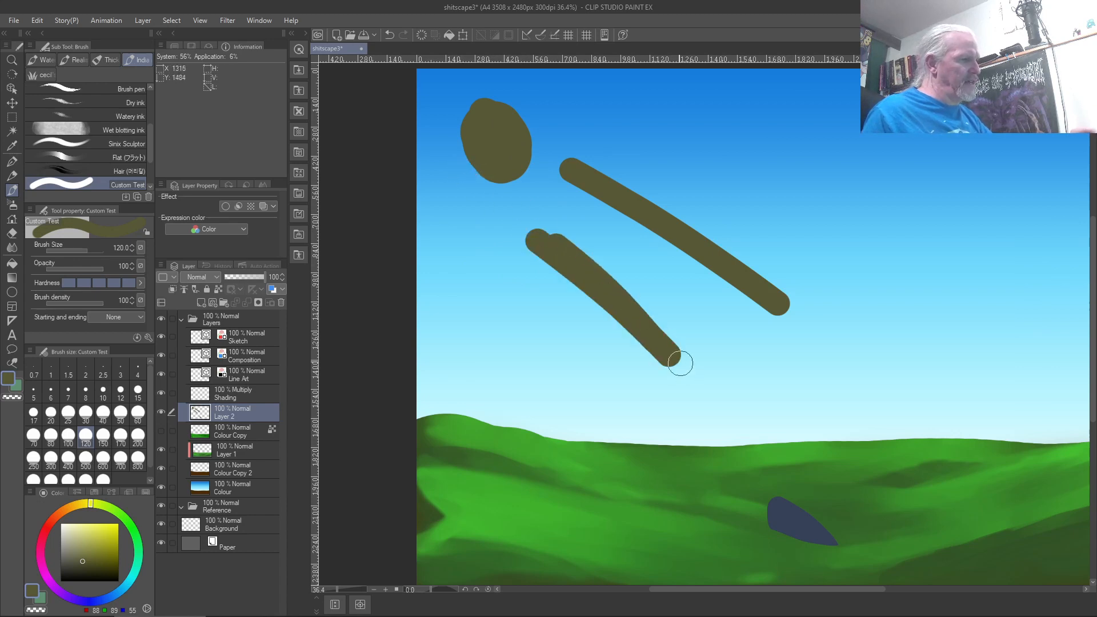
{"action": "mouse_move", "coordinate": [490, 190]}
{"action": "left_mouse_down"}
{"action": "mouse_move", "coordinate": [467, 384]}
{"action": "mouse_move", "coordinate": [554, 351]}
{"action": "mouse_move", "coordinate": [665, 370]}
{"action": "mouse_move", "coordinate": [737, 351]}
{"action": "left_mouse_up"}
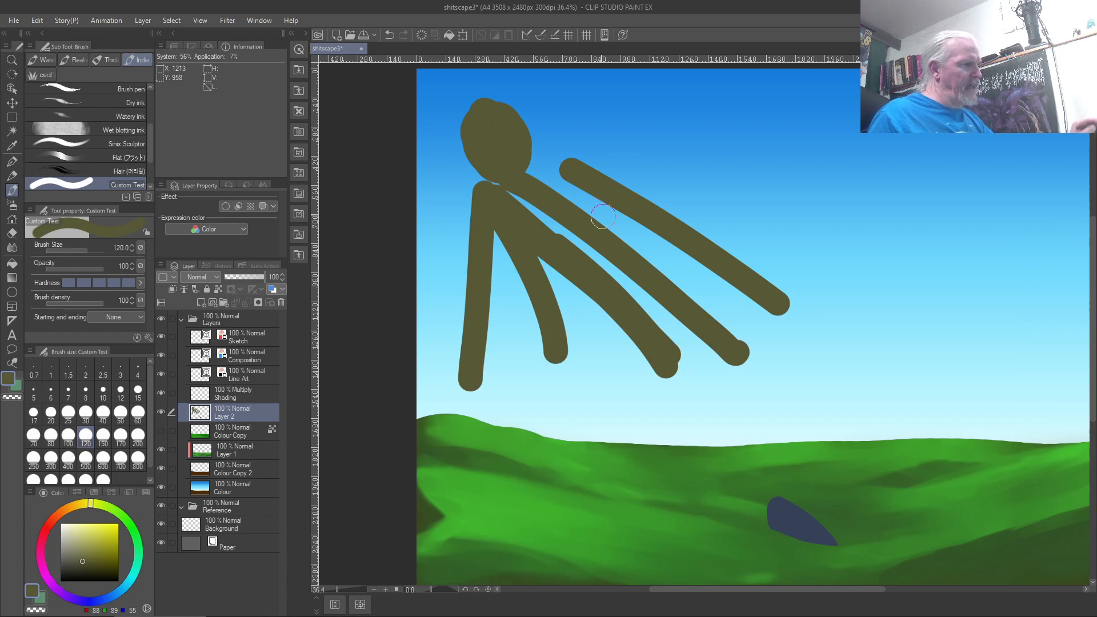
{"action": "left_click_drag", "start_coordinate": [564, 177], "coordinate": [774, 323]}
{"action": "left_click_drag", "start_coordinate": [534, 129], "coordinate": [859, 312]}
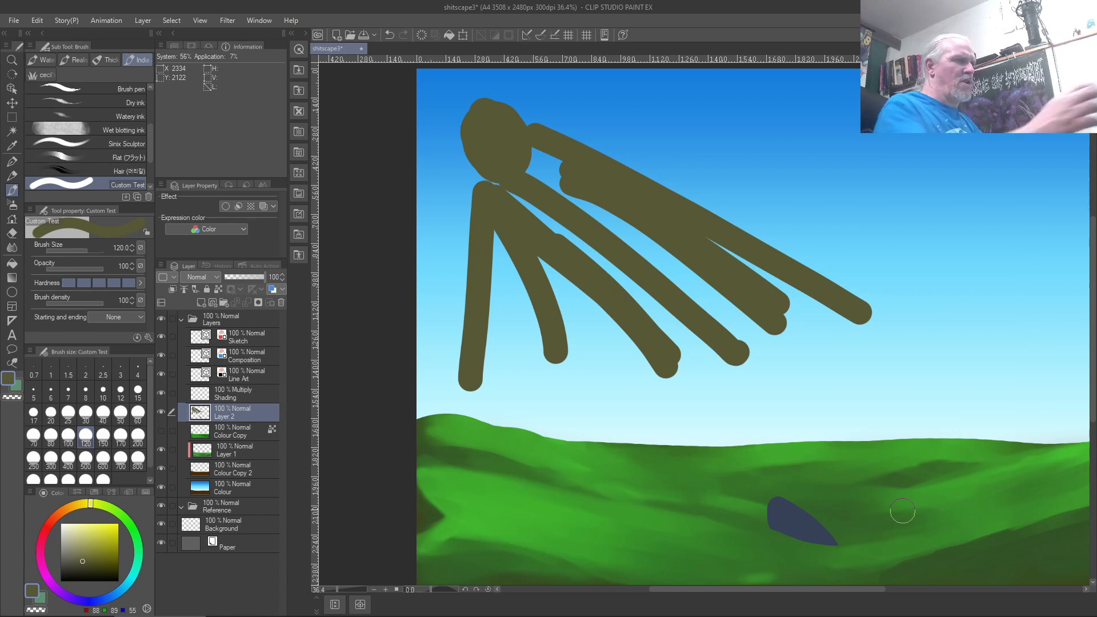
Step: Delete the olive sun and light rays from the sky using a rectangular selection, and clear the selection
{"action": "key", "text": "m"}
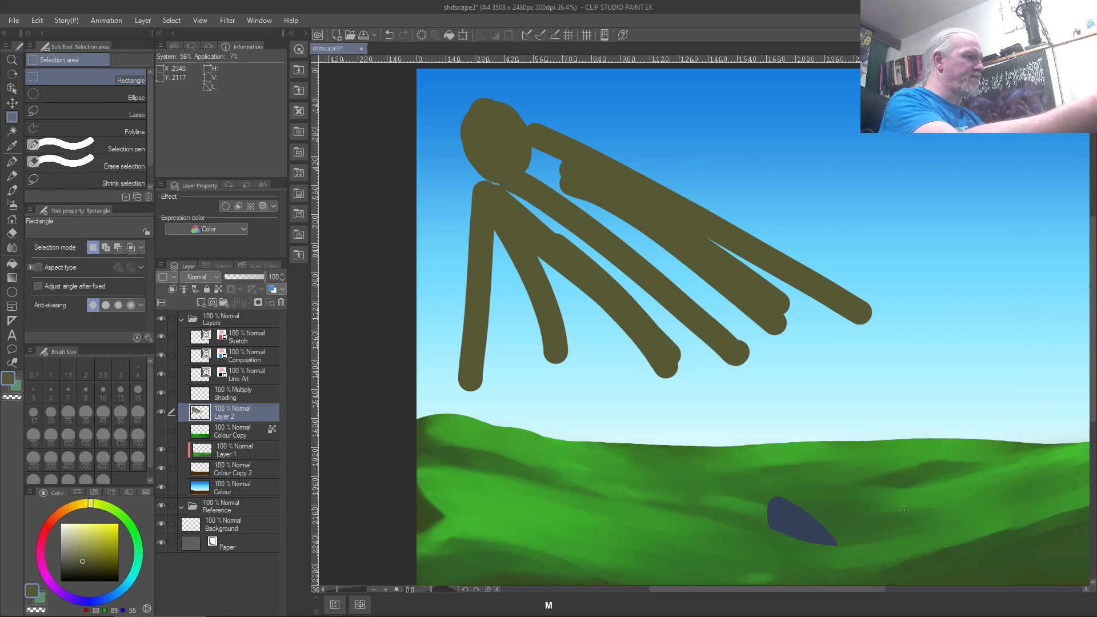
{"action": "left_click_drag", "start_coordinate": [904, 421], "coordinate": [399, 76]}
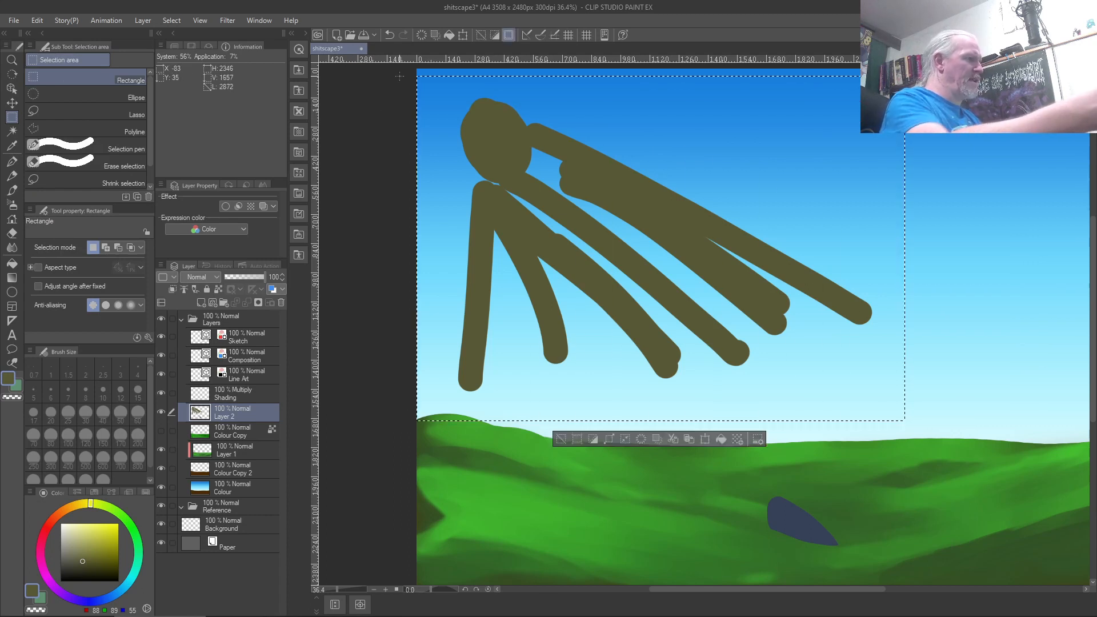
{"action": "key", "text": "Delete"}
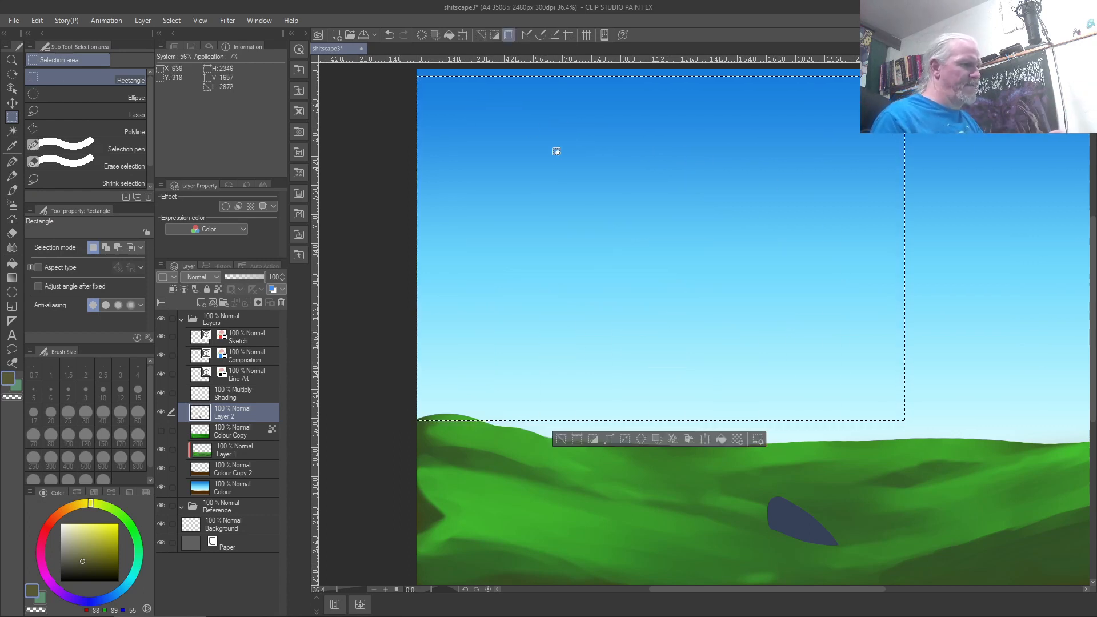
{"action": "key", "text": "ctrl+d"}
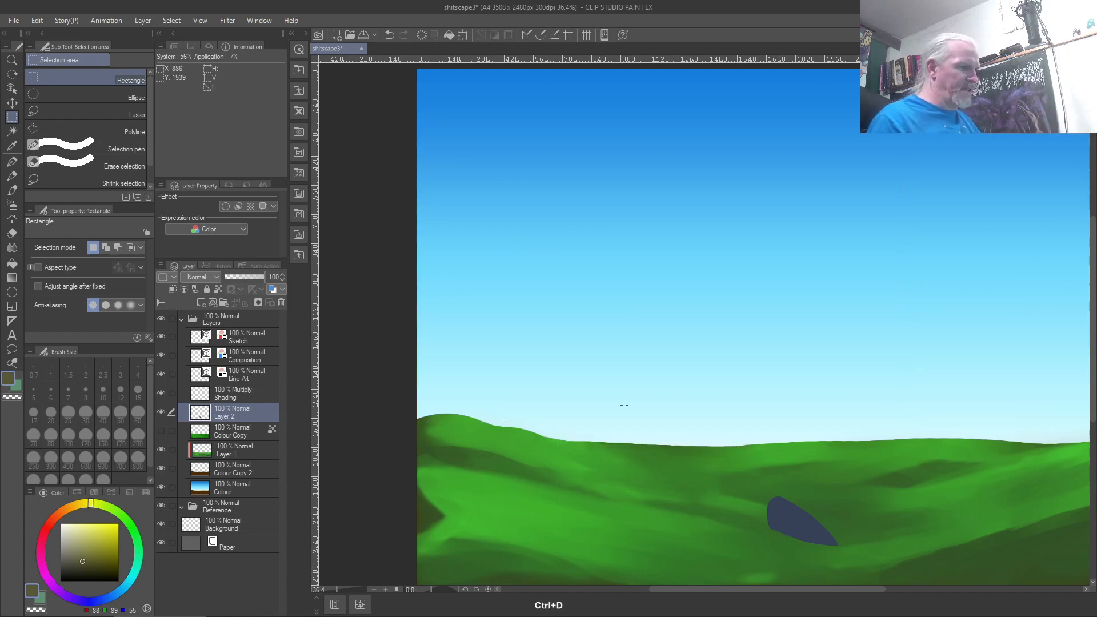
Step: Change the drawing colour to a dark purple, RGB 63, 55, 89, for shading the rock
{"action": "scroll", "coordinate": [794, 540], "scroll_direction": "up", "scroll_amount": 8}
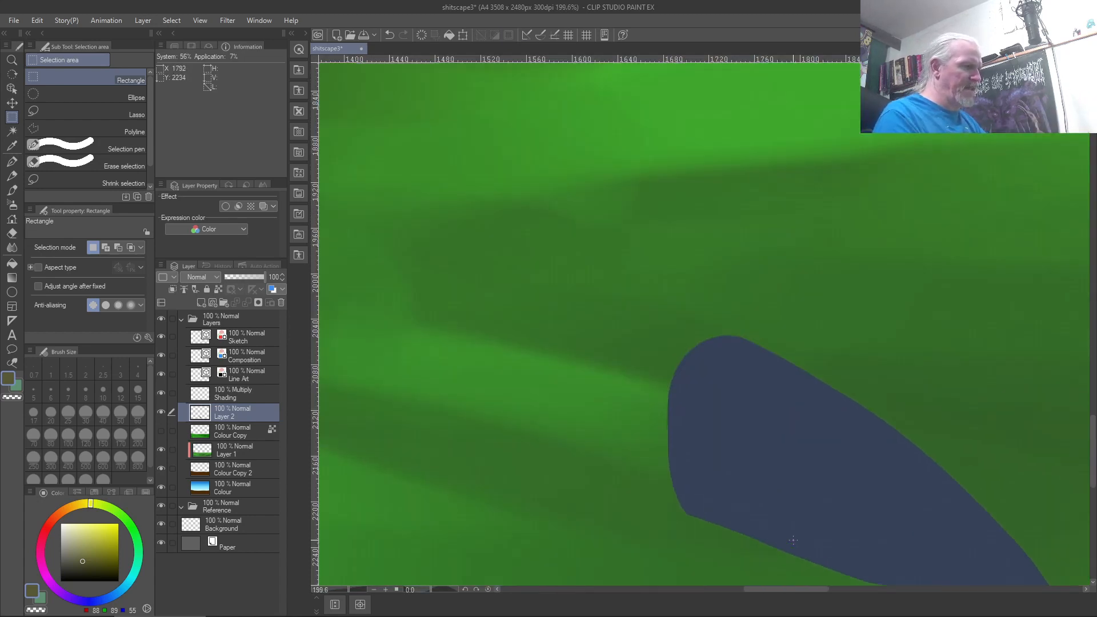
{"action": "left_click_drag", "start_coordinate": [794, 540], "coordinate": [441, 303]}
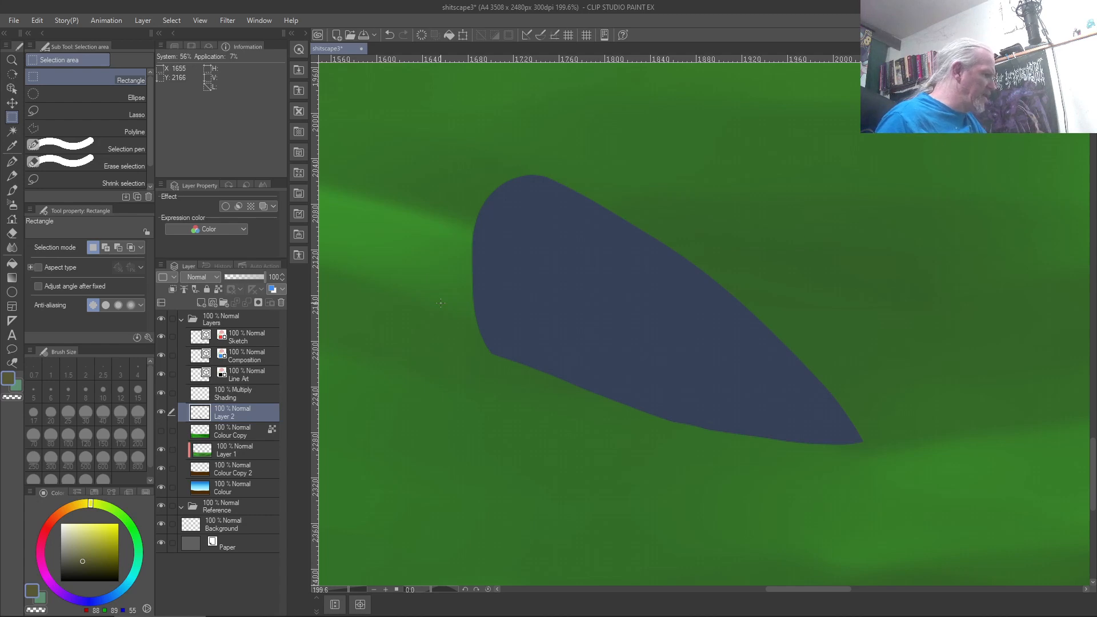
{"action": "mouse_move", "coordinate": [95, 601]}
{"action": "left_mouse_down"}
{"action": "mouse_move", "coordinate": [108, 602]}
{"action": "mouse_move", "coordinate": [86, 601]}
{"action": "left_mouse_up"}
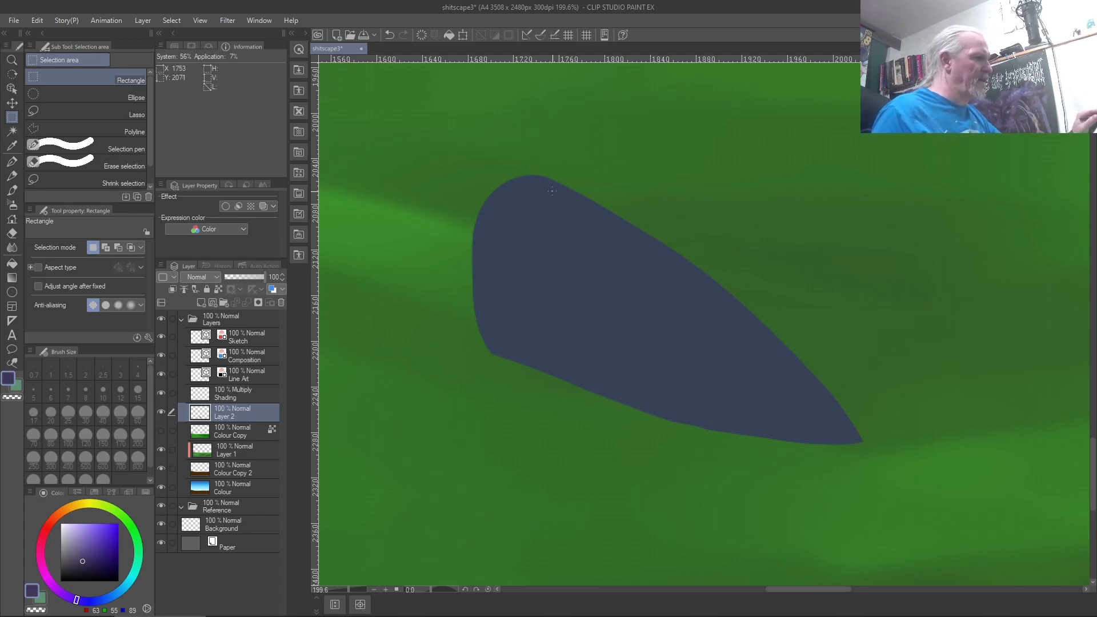
{"action": "left_click_drag", "start_coordinate": [516, 190], "coordinate": [527, 198]}
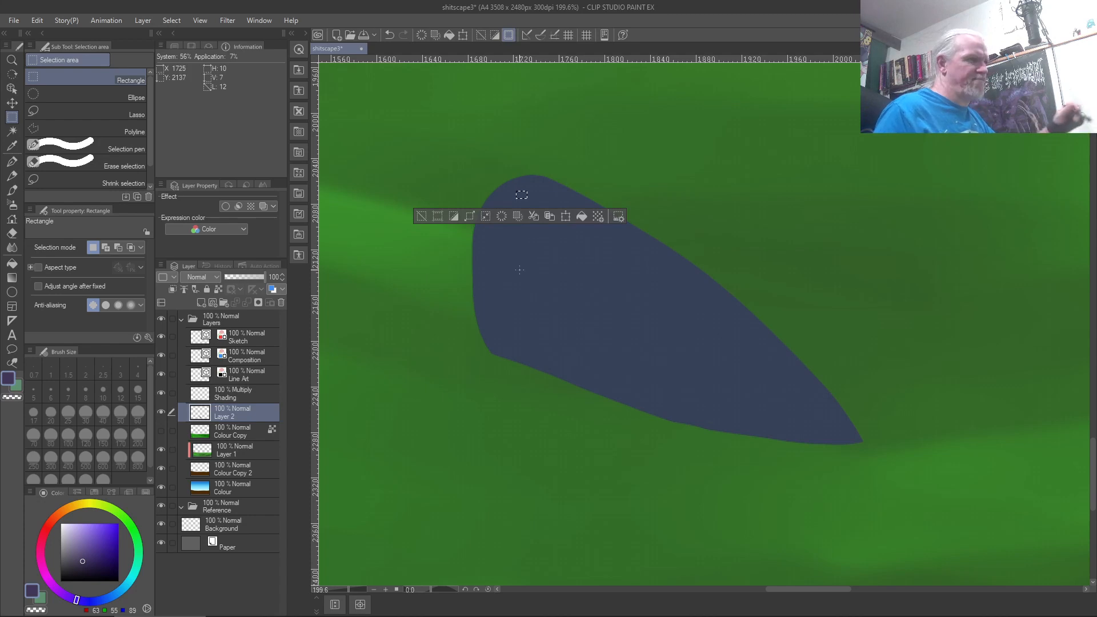
{"action": "key", "text": "m"}
{"action": "key", "text": "m"}
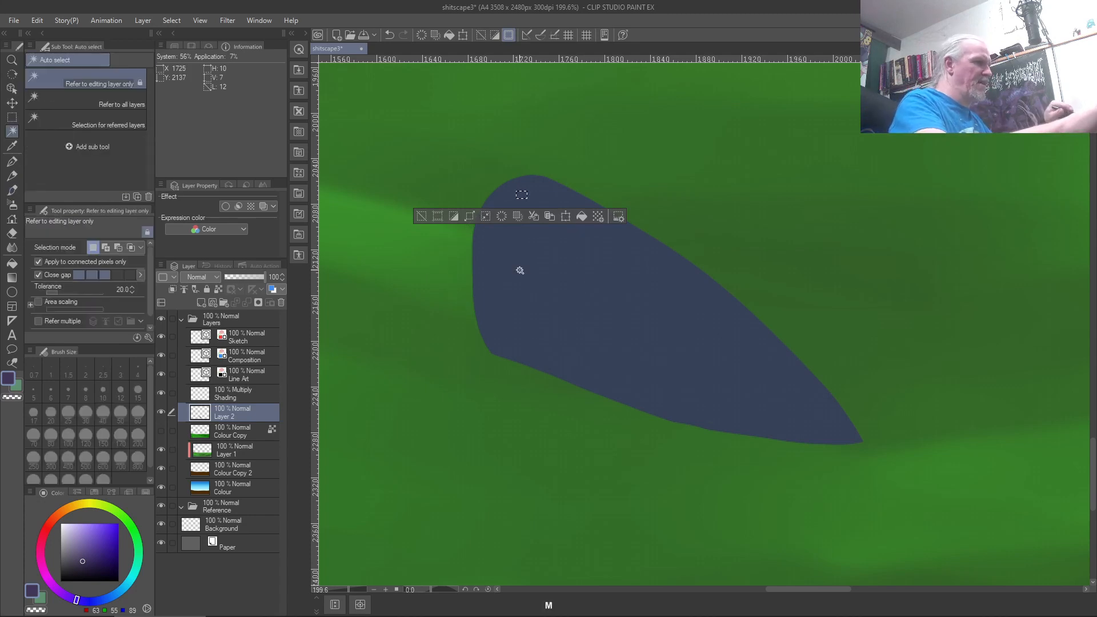
{"action": "key", "text": "["}
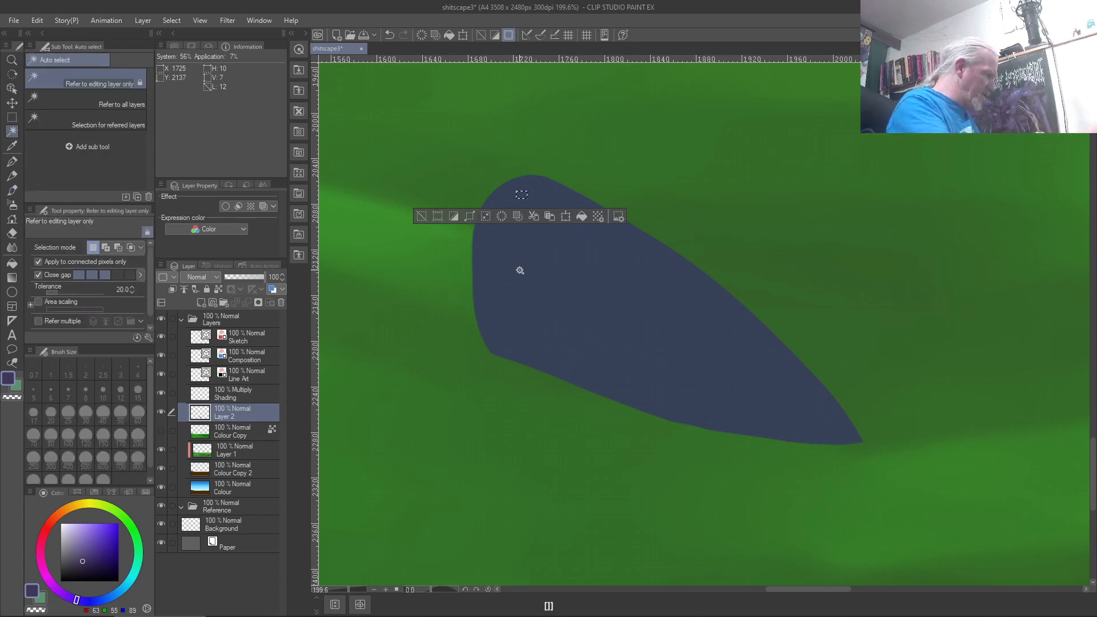
{"action": "key", "text": "ctrl+d"}
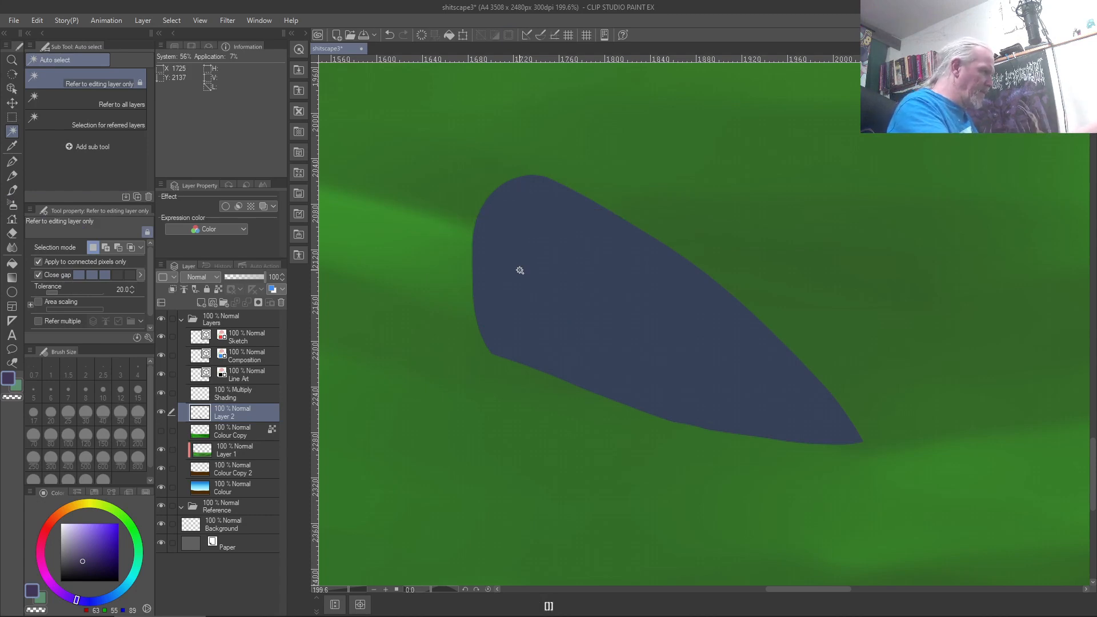
Step: Return to the Custom Test brush and reduce its size to 15
{"action": "key", "text": "b"}
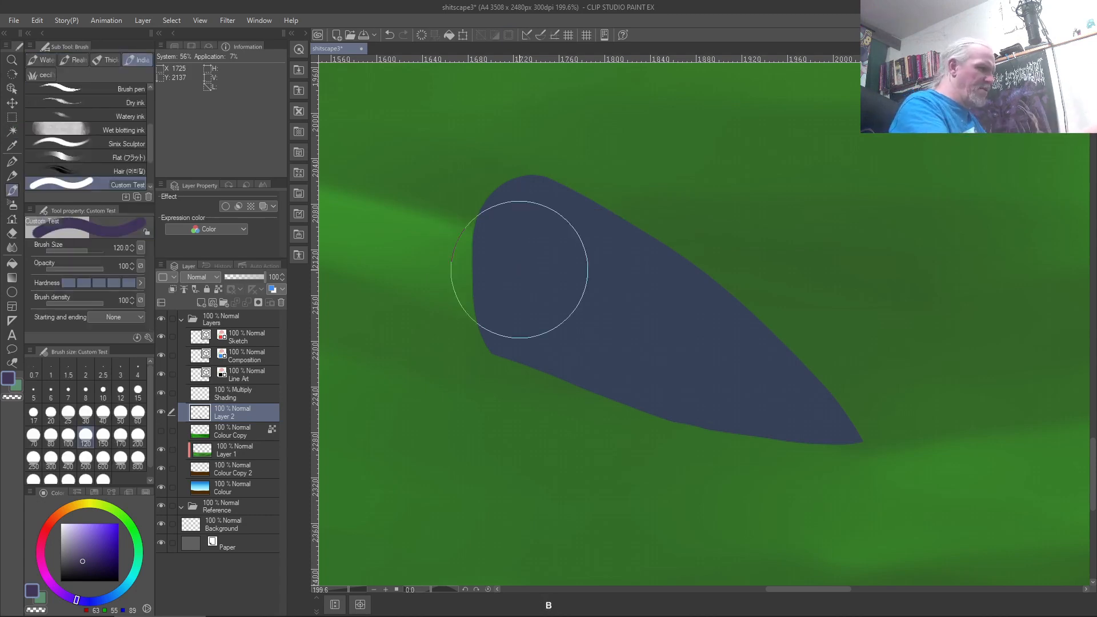
{"action": "key", "text": "bracketleft"}
{"action": "key", "text": "bracketleft"}
{"action": "key", "text": "bracketleft"}
{"action": "key", "text": "bracketleft"}
{"action": "key", "text": "bracketleft"}
{"action": "key", "text": "bracketleft"}
{"action": "key", "text": "bracketleft"}
{"action": "key", "text": "bracketleft"}
{"action": "key", "text": "bracketleft"}
{"action": "key", "text": "bracketleft"}
{"action": "key", "text": "bracketright"}
{"action": "key", "text": "bracketright"}
{"action": "key", "text": "bracketleft"}
{"action": "key", "text": "bracketleft"}
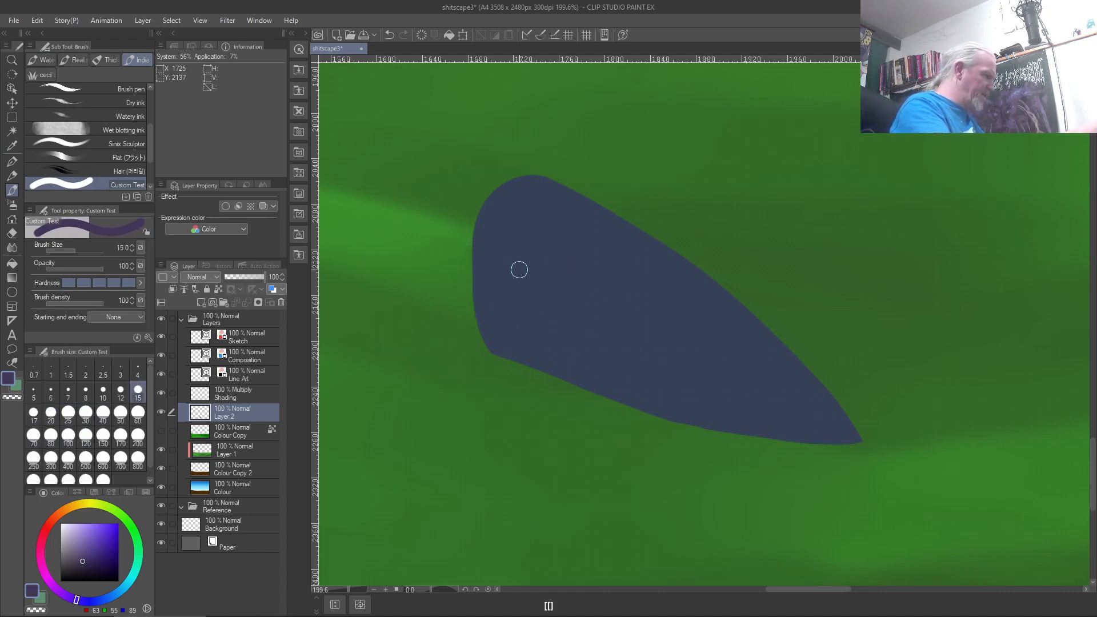
Step: Make the brush's opacity respond to pen pressure and lower its hardness to the softest level
{"action": "left_click", "coordinate": [142, 266]}
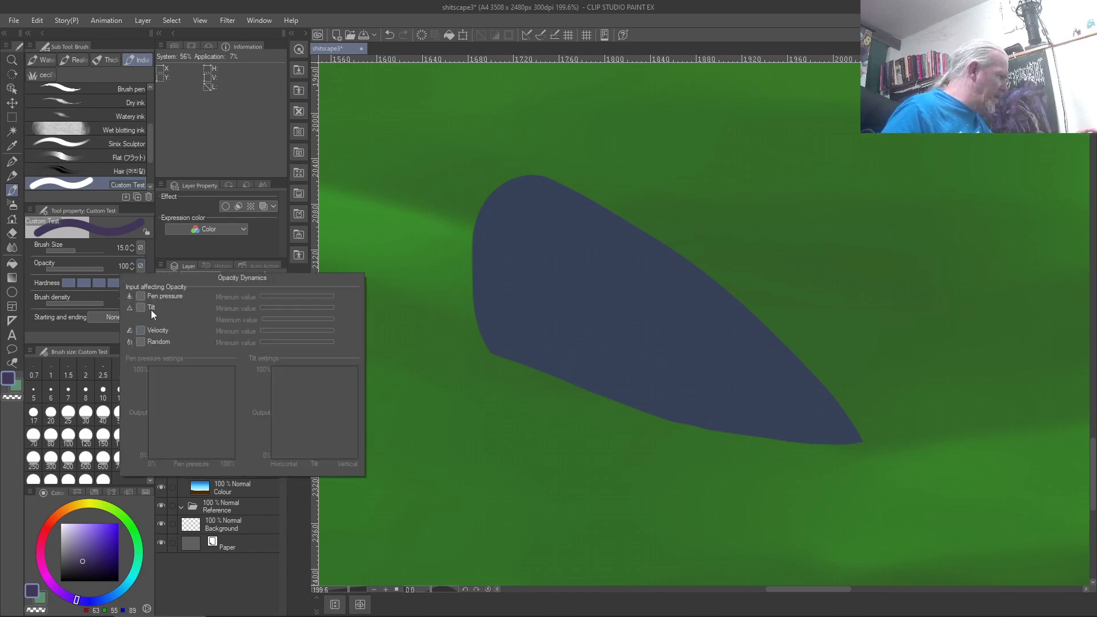
{"action": "left_click", "coordinate": [141, 295]}
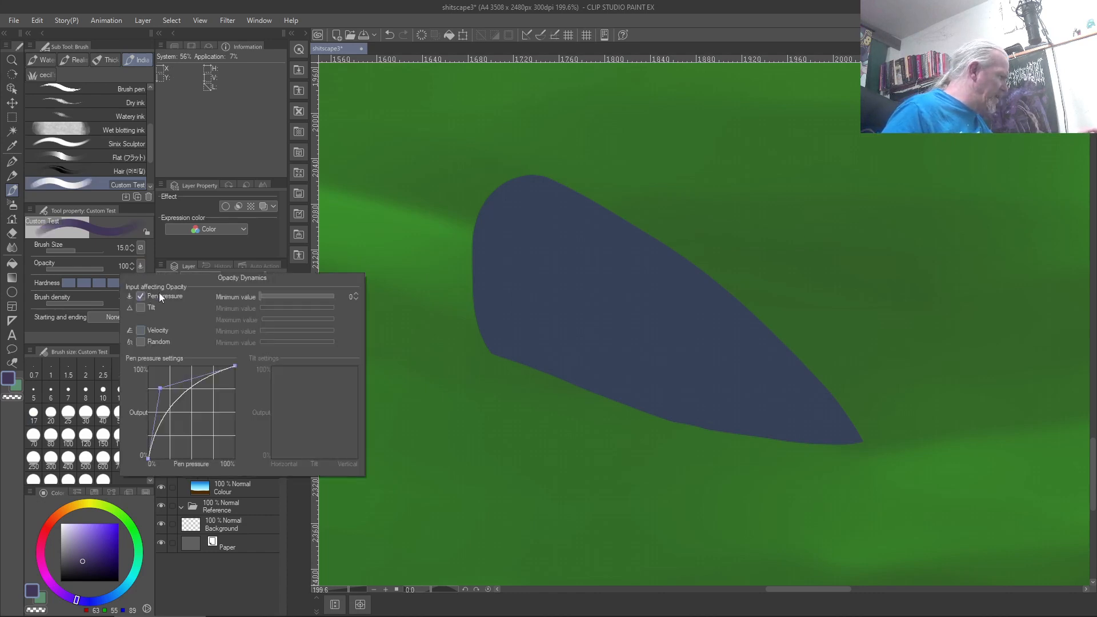
{"action": "left_click", "coordinate": [84, 285]}
{"action": "left_click", "coordinate": [79, 282]}
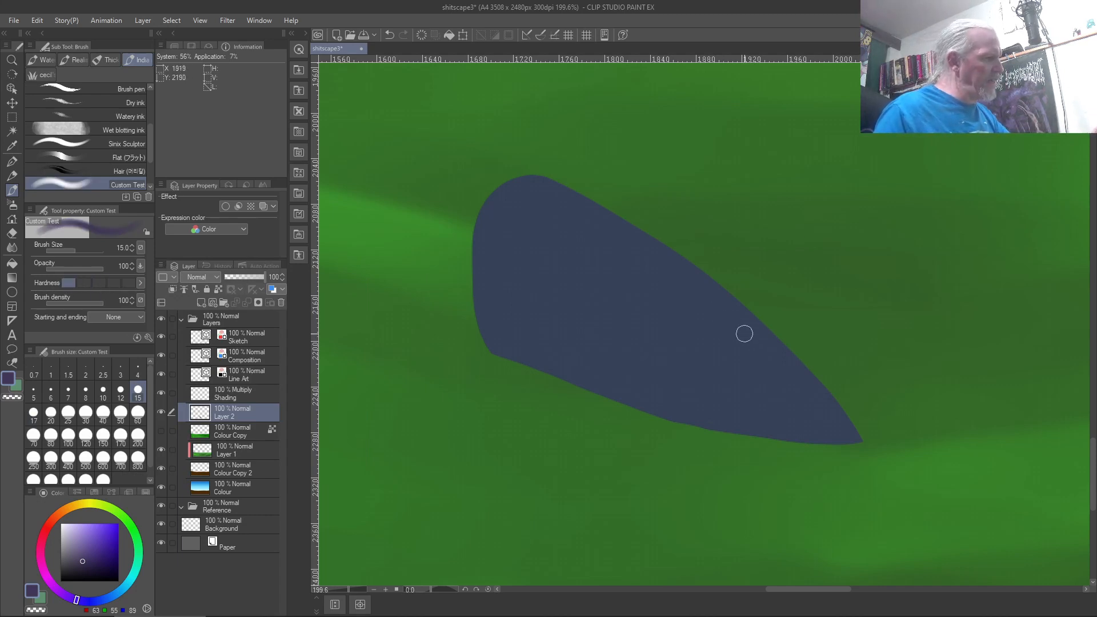
Step: Try soft purple shading strokes along the rock's upper edge, undo them and clear the stray selection
{"action": "mouse_move", "coordinate": [761, 343]}
{"action": "left_mouse_down"}
{"action": "mouse_move", "coordinate": [626, 230]}
{"action": "mouse_move", "coordinate": [745, 334]}
{"action": "mouse_move", "coordinate": [596, 209]}
{"action": "mouse_move", "coordinate": [672, 266]}
{"action": "mouse_move", "coordinate": [580, 208]}
{"action": "left_mouse_up"}
{"action": "left_click_drag", "start_coordinate": [732, 328], "coordinate": [566, 216]}
{"action": "left_click_drag", "start_coordinate": [703, 308], "coordinate": [583, 264]}
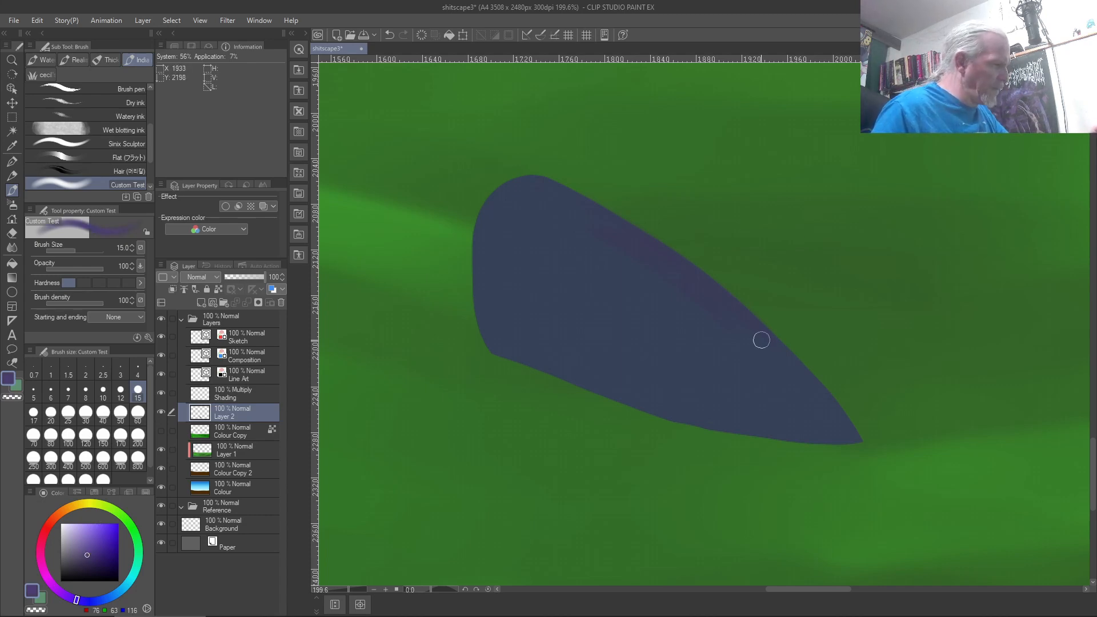
{"action": "mouse_move", "coordinate": [751, 324]}
{"action": "left_mouse_down"}
{"action": "mouse_move", "coordinate": [622, 231]}
{"action": "mouse_move", "coordinate": [688, 289]}
{"action": "mouse_move", "coordinate": [695, 282]}
{"action": "mouse_move", "coordinate": [624, 237]}
{"action": "mouse_move", "coordinate": [637, 233]}
{"action": "mouse_move", "coordinate": [549, 191]}
{"action": "left_mouse_up"}
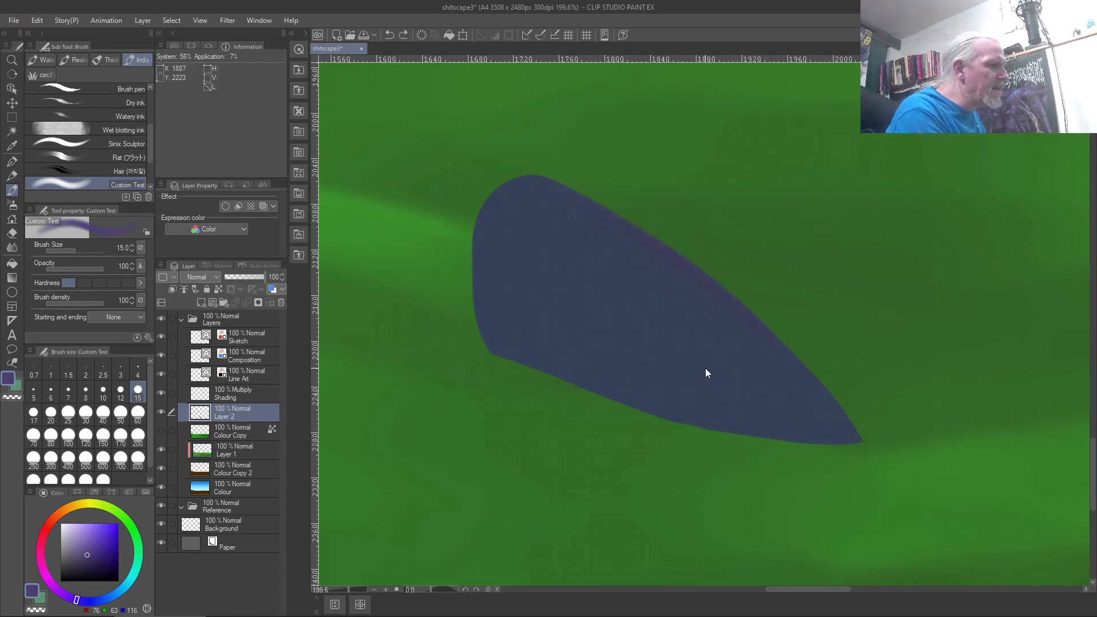
{"action": "key", "text": "ctrl+z"}
{"action": "key", "text": "ctrl+z"}
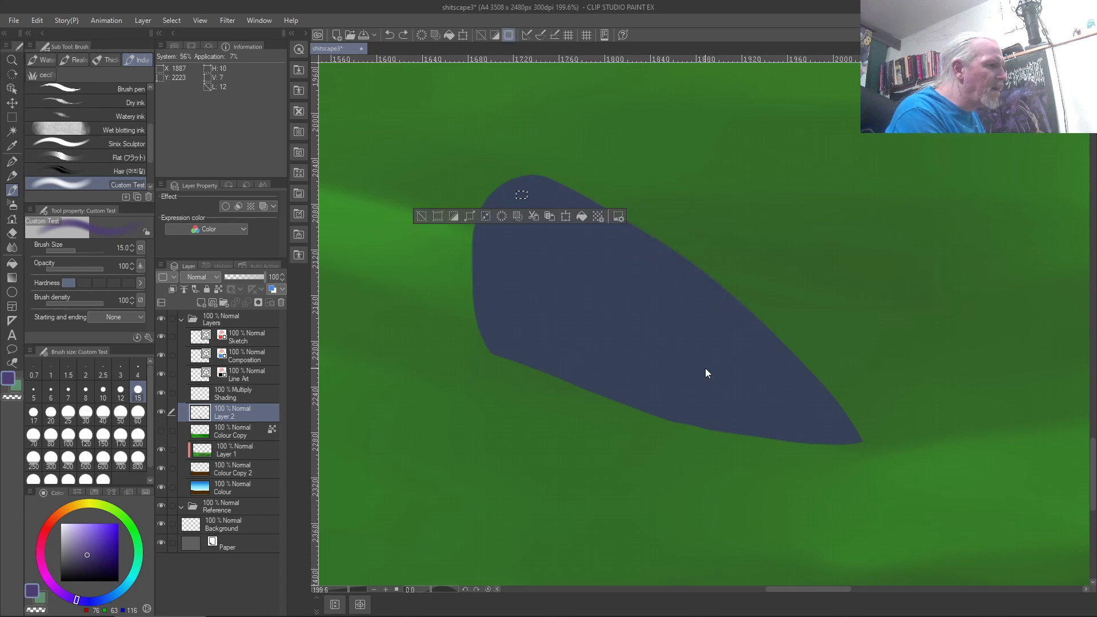
{"action": "key", "text": "ctrl+d"}
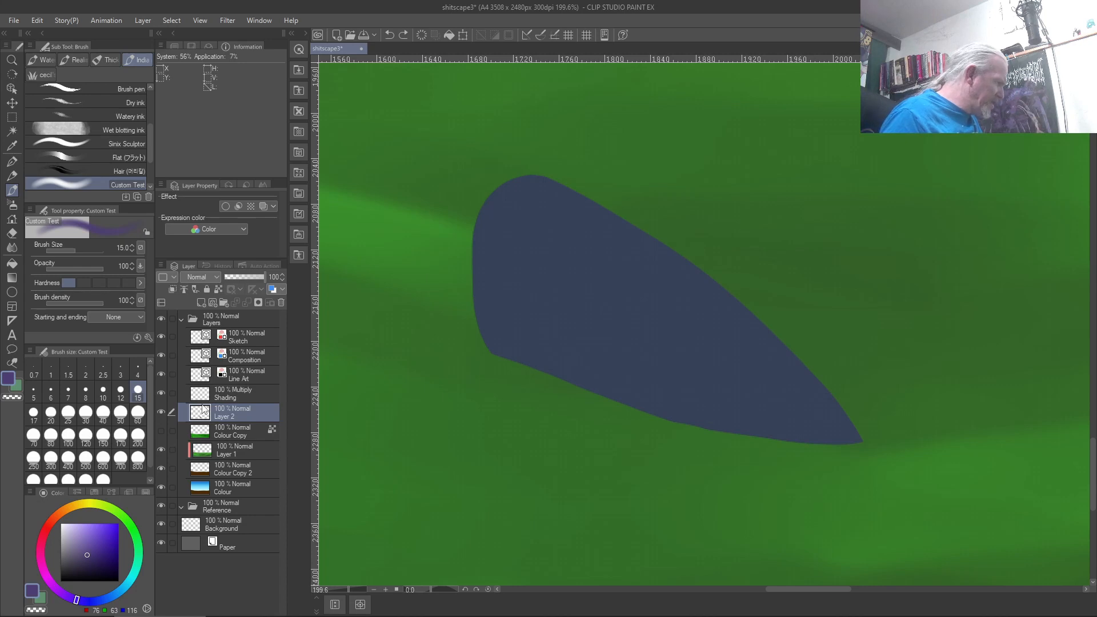
Step: Lock the transparent pixels of Layer 2 and paint soft purple strokes, RGB 76, 63, 116, over the rock's upper and middle areas
{"action": "left_click", "coordinate": [218, 289]}
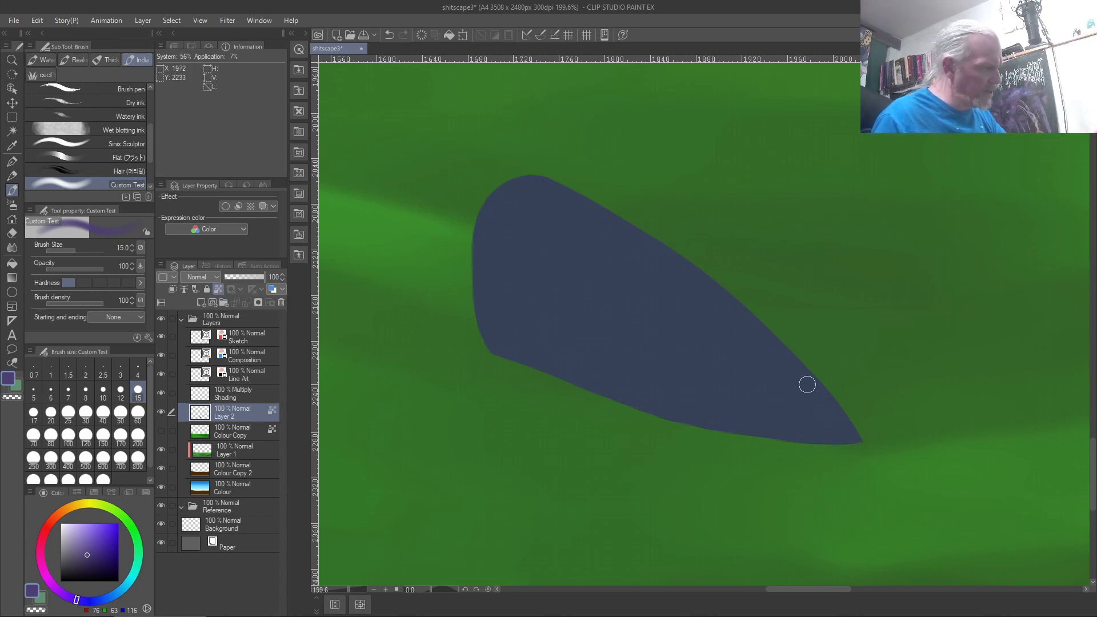
{"action": "mouse_move", "coordinate": [803, 372]}
{"action": "left_mouse_down"}
{"action": "mouse_move", "coordinate": [748, 328]}
{"action": "mouse_move", "coordinate": [804, 381]}
{"action": "mouse_move", "coordinate": [746, 319]}
{"action": "mouse_move", "coordinate": [825, 386]}
{"action": "mouse_move", "coordinate": [725, 296]}
{"action": "mouse_move", "coordinate": [743, 322]}
{"action": "mouse_move", "coordinate": [565, 197]}
{"action": "mouse_move", "coordinate": [622, 227]}
{"action": "mouse_move", "coordinate": [514, 188]}
{"action": "left_mouse_up"}
{"action": "mouse_move", "coordinate": [489, 225]}
{"action": "left_mouse_down"}
{"action": "mouse_move", "coordinate": [491, 321]}
{"action": "mouse_move", "coordinate": [556, 221]}
{"action": "mouse_move", "coordinate": [715, 296]}
{"action": "mouse_move", "coordinate": [664, 269]}
{"action": "mouse_move", "coordinate": [791, 373]}
{"action": "mouse_move", "coordinate": [680, 284]}
{"action": "mouse_move", "coordinate": [695, 316]}
{"action": "mouse_move", "coordinate": [565, 215]}
{"action": "mouse_move", "coordinate": [658, 275]}
{"action": "left_mouse_up"}
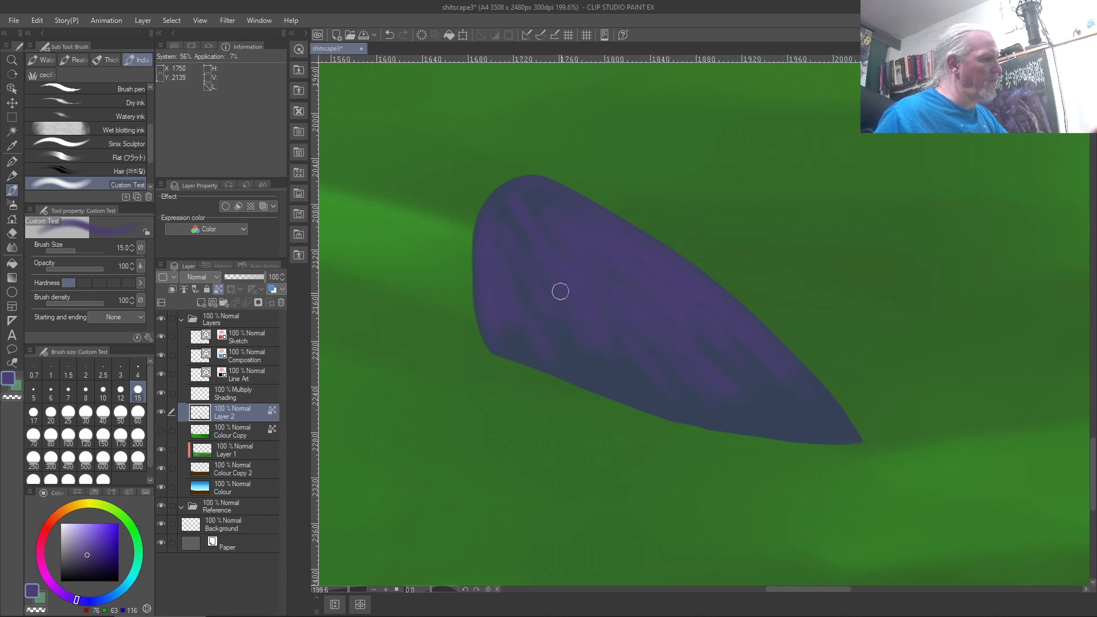
Step: Change the colour to a brighter purple, RGB 106, 69, 146, and paint the rock's upper edge, rounded end and streaks down its face
{"action": "left_click", "coordinate": [90, 546]}
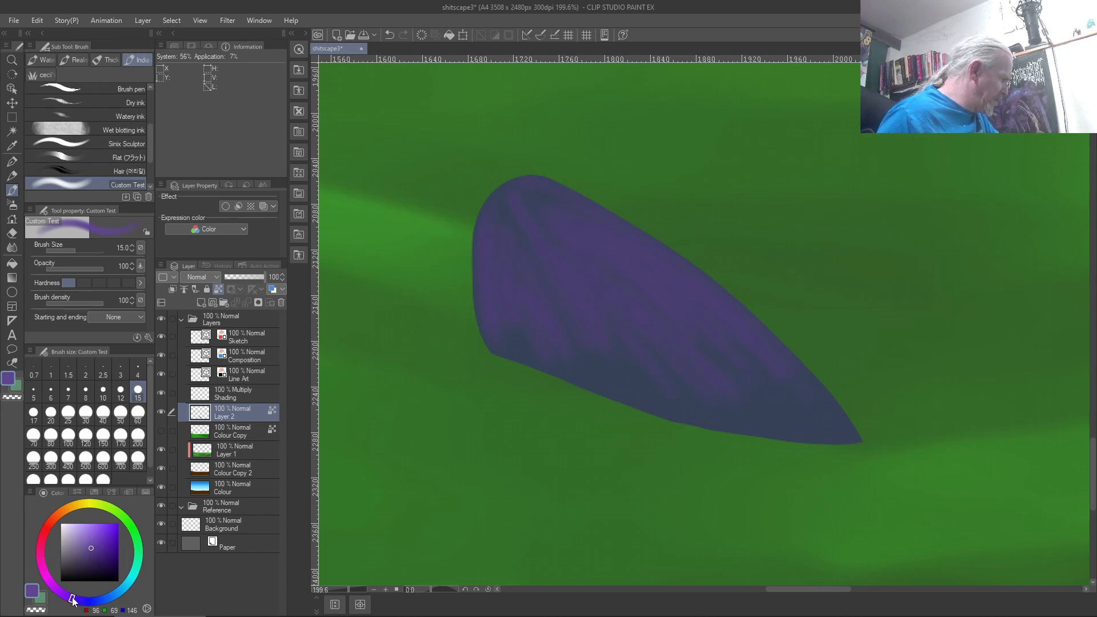
{"action": "left_click_drag", "start_coordinate": [71, 598], "coordinate": [66, 596]}
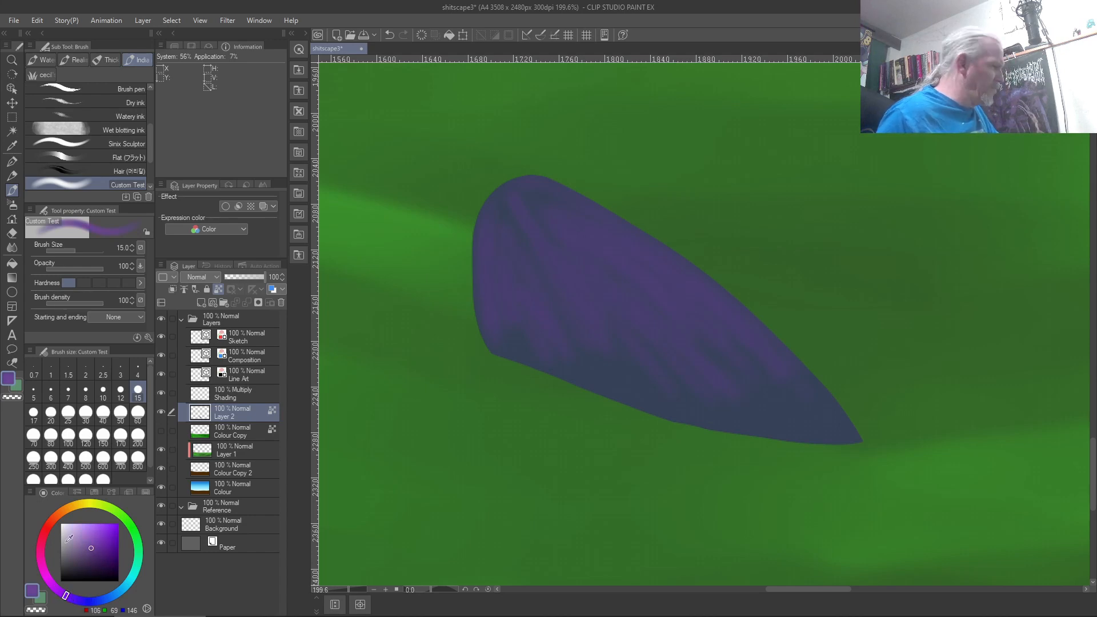
{"action": "mouse_move", "coordinate": [565, 218]}
{"action": "left_mouse_down"}
{"action": "mouse_move", "coordinate": [624, 232]}
{"action": "mouse_move", "coordinate": [583, 198]}
{"action": "mouse_move", "coordinate": [638, 240]}
{"action": "left_mouse_up"}
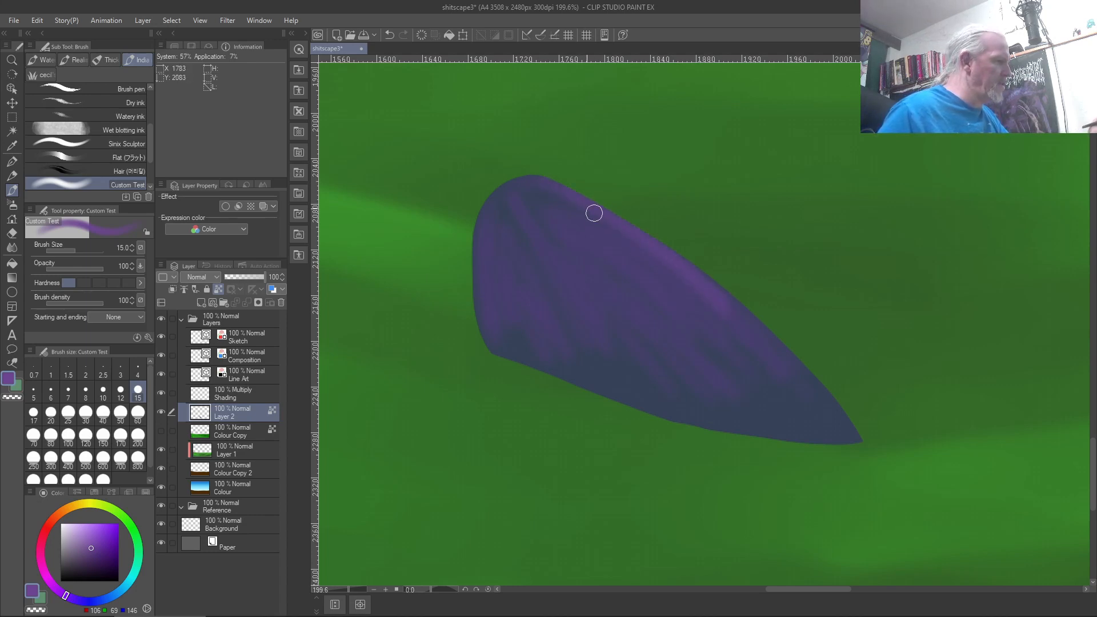
{"action": "left_click_drag", "start_coordinate": [514, 198], "coordinate": [528, 184]}
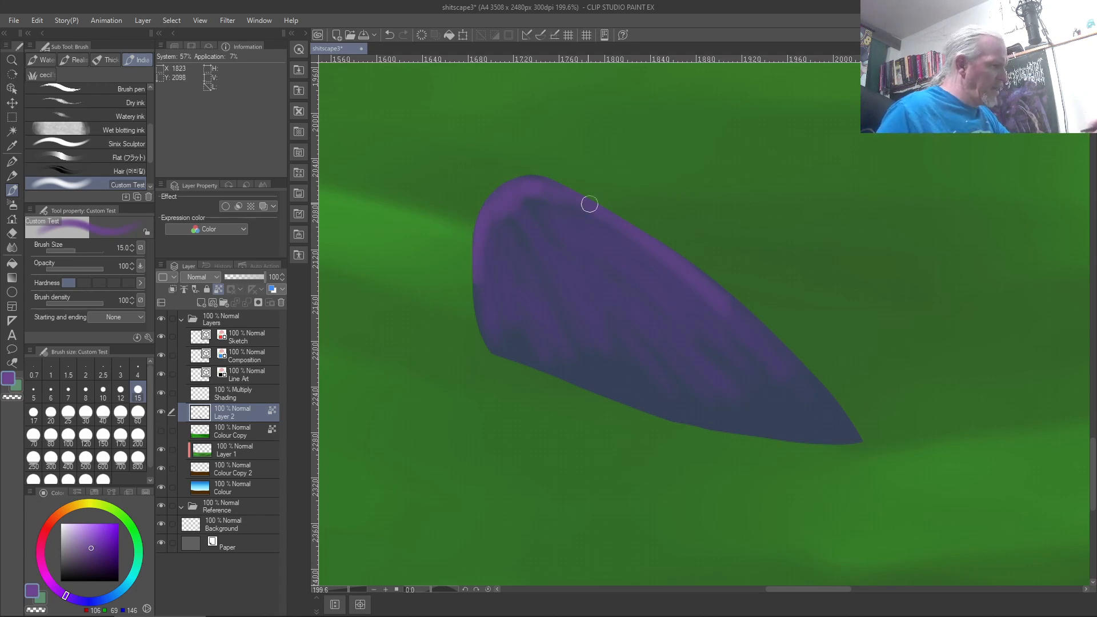
{"action": "mouse_move", "coordinate": [659, 265]}
{"action": "left_mouse_down"}
{"action": "mouse_move", "coordinate": [695, 315]}
{"action": "mouse_move", "coordinate": [681, 289]}
{"action": "mouse_move", "coordinate": [558, 213]}
{"action": "mouse_move", "coordinate": [623, 270]}
{"action": "left_mouse_up"}
{"action": "mouse_move", "coordinate": [651, 317]}
{"action": "left_mouse_down"}
{"action": "mouse_move", "coordinate": [517, 182]}
{"action": "mouse_move", "coordinate": [624, 324]}
{"action": "mouse_move", "coordinate": [571, 238]}
{"action": "mouse_move", "coordinate": [520, 194]}
{"action": "mouse_move", "coordinate": [566, 282]}
{"action": "mouse_move", "coordinate": [529, 248]}
{"action": "mouse_move", "coordinate": [519, 215]}
{"action": "mouse_move", "coordinate": [546, 280]}
{"action": "mouse_move", "coordinate": [539, 295]}
{"action": "mouse_move", "coordinate": [503, 255]}
{"action": "mouse_move", "coordinate": [506, 202]}
{"action": "mouse_move", "coordinate": [512, 229]}
{"action": "mouse_move", "coordinate": [496, 266]}
{"action": "mouse_move", "coordinate": [504, 307]}
{"action": "mouse_move", "coordinate": [490, 223]}
{"action": "mouse_move", "coordinate": [494, 282]}
{"action": "mouse_move", "coordinate": [484, 244]}
{"action": "left_mouse_up"}
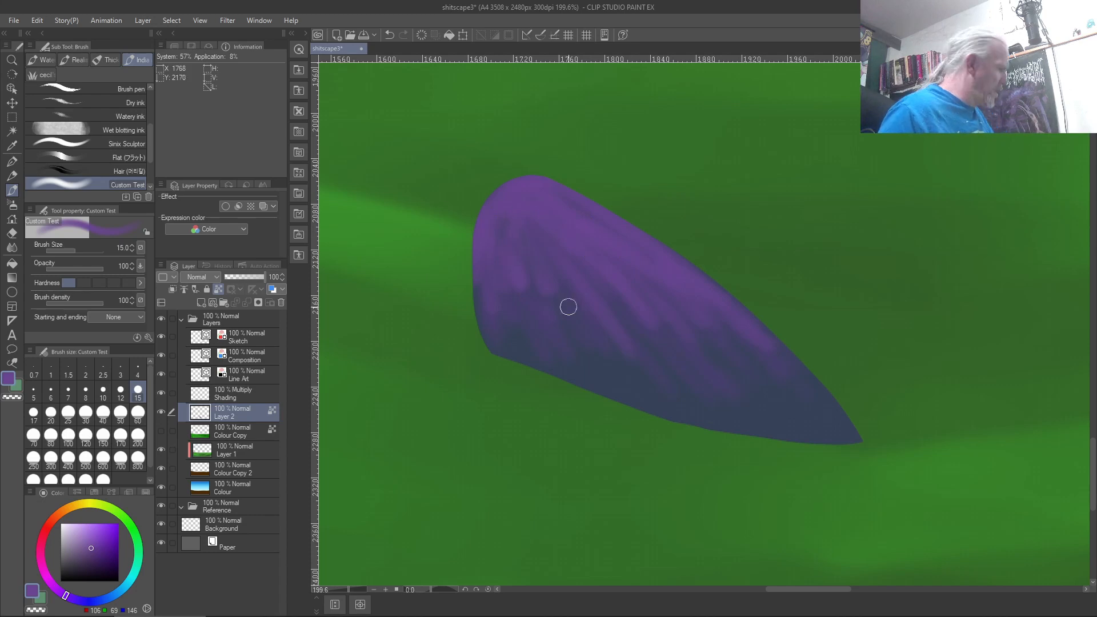
Step: Lighten the colour to RGB 133, 90, 179 and paint highlights along the rock's upper edge and rounded end
{"action": "left_click", "coordinate": [91, 537]}
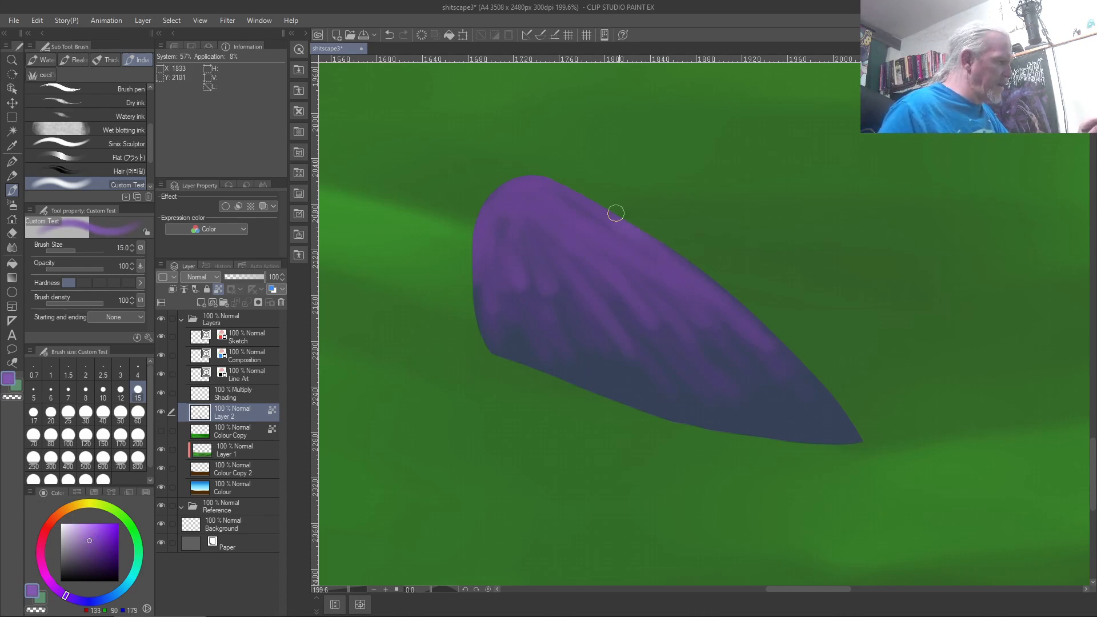
{"action": "mouse_move", "coordinate": [625, 239]}
{"action": "left_mouse_down"}
{"action": "mouse_move", "coordinate": [536, 188]}
{"action": "mouse_move", "coordinate": [489, 200]}
{"action": "mouse_move", "coordinate": [489, 222]}
{"action": "mouse_move", "coordinate": [478, 224]}
{"action": "left_mouse_up"}
{"action": "mouse_move", "coordinate": [515, 187]}
{"action": "left_mouse_down"}
{"action": "mouse_move", "coordinate": [496, 234]}
{"action": "mouse_move", "coordinate": [482, 223]}
{"action": "mouse_move", "coordinate": [489, 244]}
{"action": "mouse_move", "coordinate": [528, 191]}
{"action": "mouse_move", "coordinate": [519, 213]}
{"action": "mouse_move", "coordinate": [537, 243]}
{"action": "left_mouse_up"}
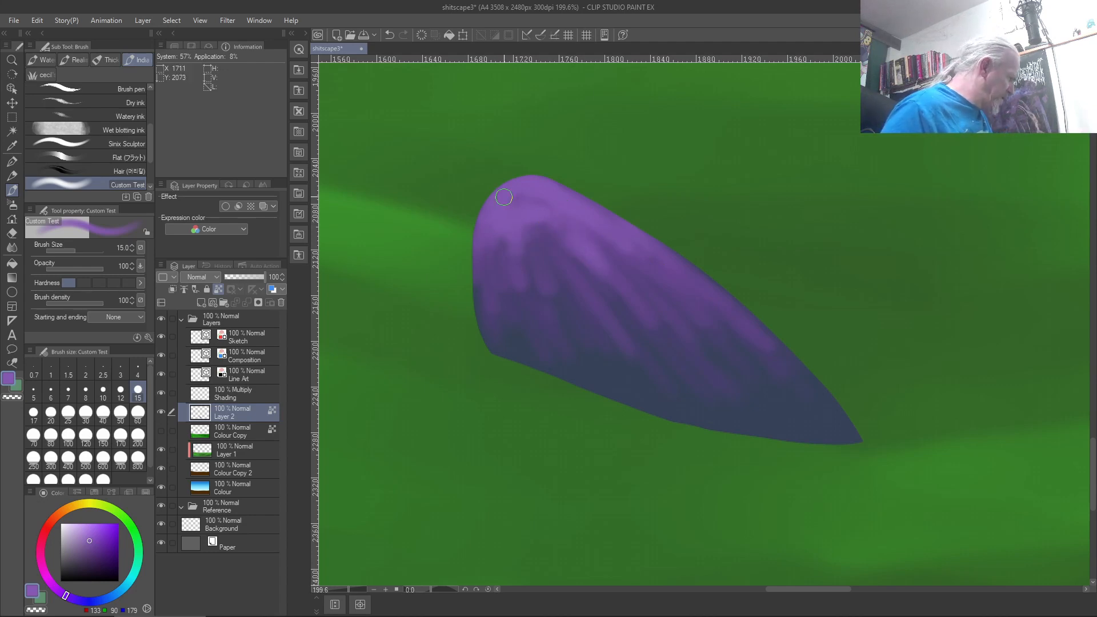
Step: Pick light violet, RGB 173, 122, 227, and paint the brightest highlight around the rock's rounded top
{"action": "left_click", "coordinate": [90, 526]}
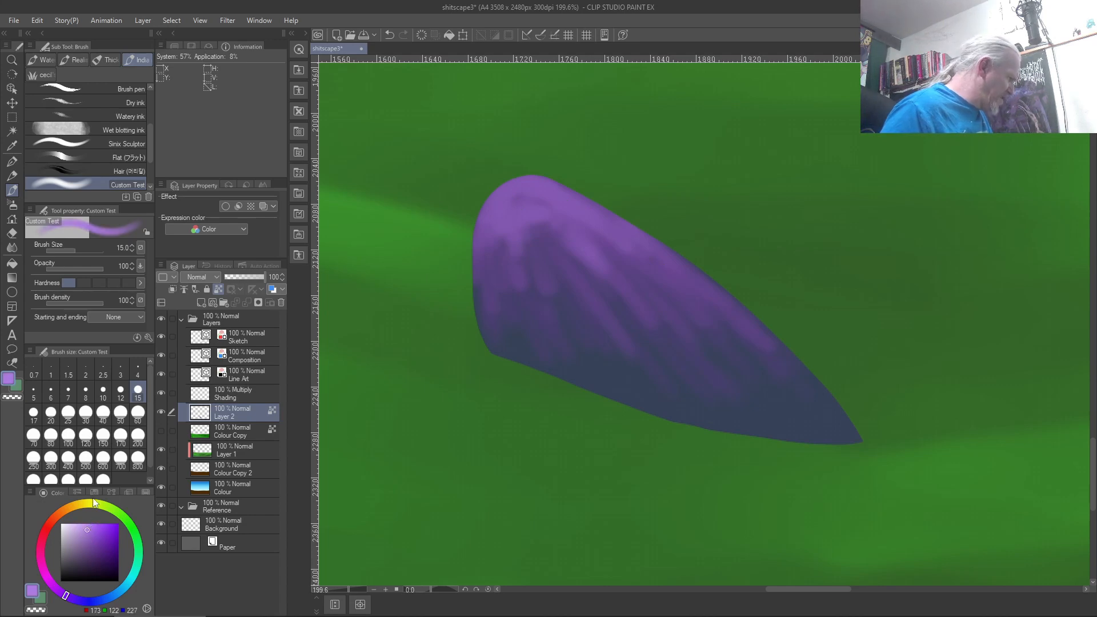
{"action": "mouse_move", "coordinate": [534, 179]}
{"action": "left_mouse_down"}
{"action": "mouse_move", "coordinate": [504, 201]}
{"action": "mouse_move", "coordinate": [528, 181]}
{"action": "mouse_move", "coordinate": [567, 188]}
{"action": "mouse_move", "coordinate": [619, 228]}
{"action": "mouse_move", "coordinate": [549, 199]}
{"action": "mouse_move", "coordinate": [520, 199]}
{"action": "mouse_move", "coordinate": [506, 204]}
{"action": "mouse_move", "coordinate": [535, 204]}
{"action": "mouse_move", "coordinate": [506, 214]}
{"action": "mouse_move", "coordinate": [589, 211]}
{"action": "mouse_move", "coordinate": [533, 195]}
{"action": "mouse_move", "coordinate": [555, 201]}
{"action": "mouse_move", "coordinate": [506, 212]}
{"action": "left_mouse_up"}
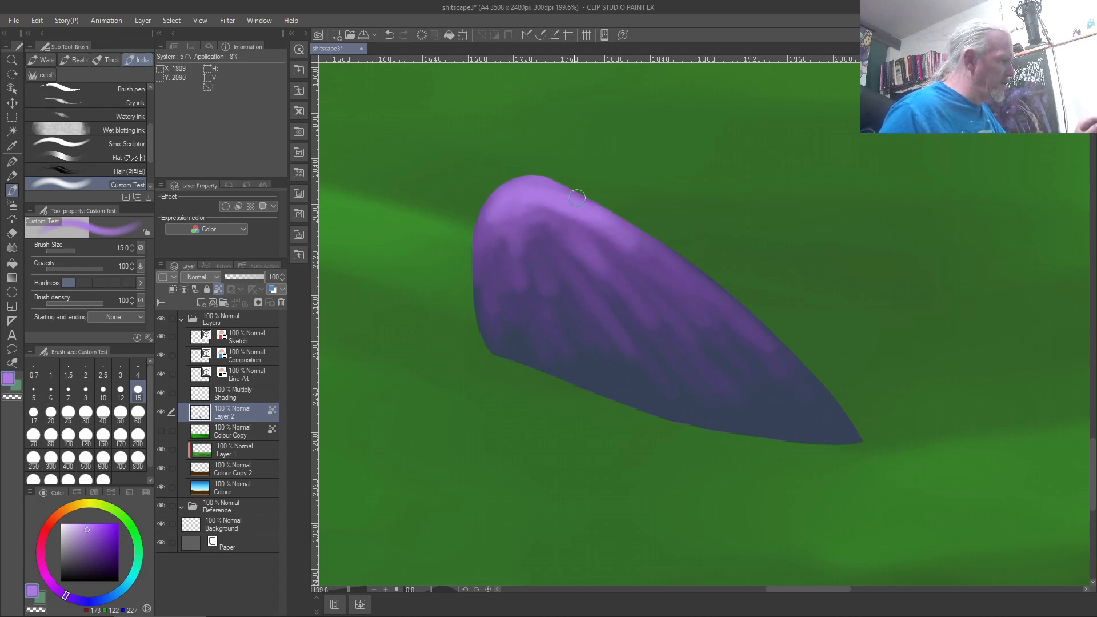
{"action": "mouse_move", "coordinate": [512, 192]}
{"action": "left_mouse_down"}
{"action": "mouse_move", "coordinate": [487, 248]}
{"action": "mouse_move", "coordinate": [573, 232]}
{"action": "mouse_move", "coordinate": [548, 212]}
{"action": "left_mouse_up"}
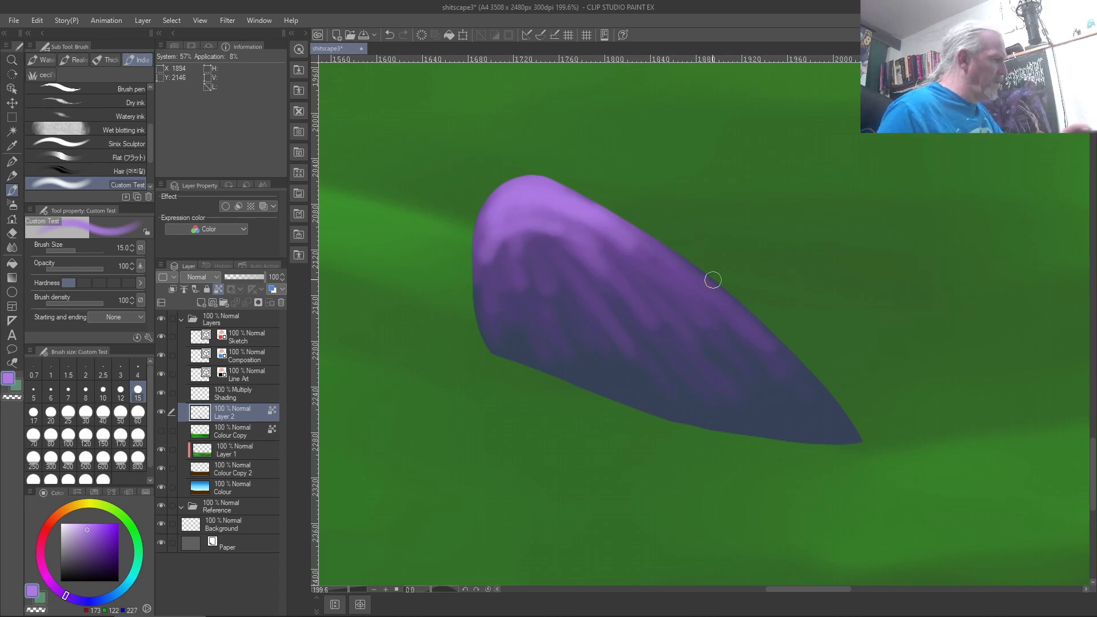
Step: Smooth the purple shading across the whole rock with the Blend tool at size 80, and fit the whole landscape in view
{"action": "key", "text": "j"}
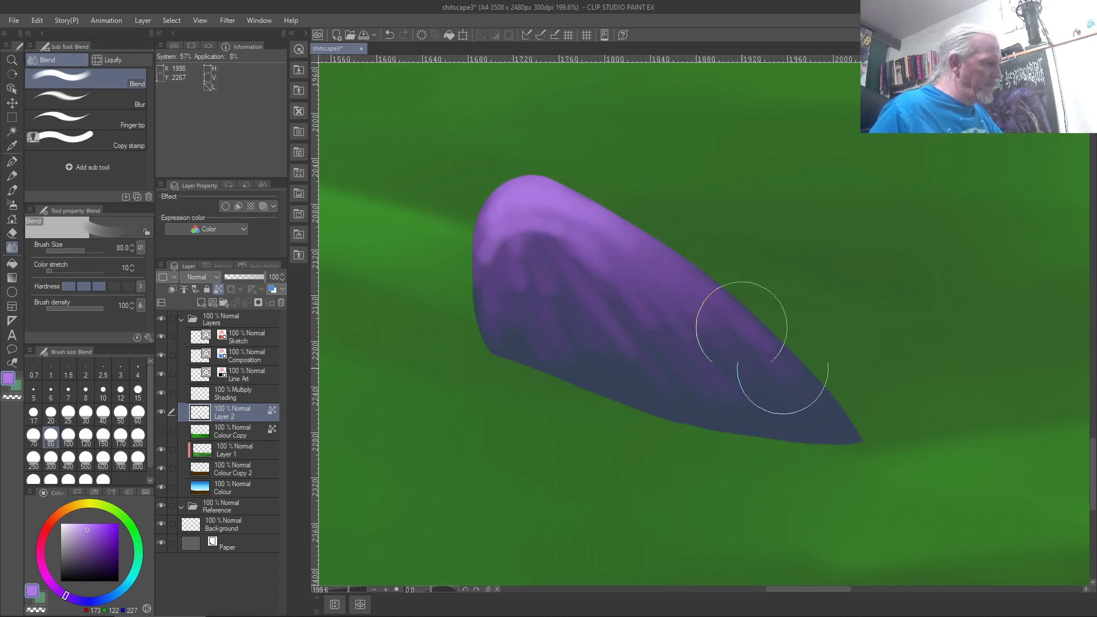
{"action": "mouse_move", "coordinate": [705, 294]}
{"action": "left_mouse_down"}
{"action": "mouse_move", "coordinate": [837, 391]}
{"action": "mouse_move", "coordinate": [835, 429]}
{"action": "mouse_move", "coordinate": [661, 289]}
{"action": "mouse_move", "coordinate": [673, 355]}
{"action": "mouse_move", "coordinate": [558, 252]}
{"action": "mouse_move", "coordinate": [559, 297]}
{"action": "mouse_move", "coordinate": [497, 233]}
{"action": "mouse_move", "coordinate": [508, 314]}
{"action": "mouse_move", "coordinate": [540, 244]}
{"action": "mouse_move", "coordinate": [554, 314]}
{"action": "mouse_move", "coordinate": [754, 431]}
{"action": "mouse_move", "coordinate": [754, 411]}
{"action": "mouse_move", "coordinate": [806, 456]}
{"action": "mouse_move", "coordinate": [485, 311]}
{"action": "mouse_move", "coordinate": [534, 321]}
{"action": "mouse_move", "coordinate": [488, 220]}
{"action": "mouse_move", "coordinate": [517, 211]}
{"action": "mouse_move", "coordinate": [726, 329]}
{"action": "left_mouse_up"}
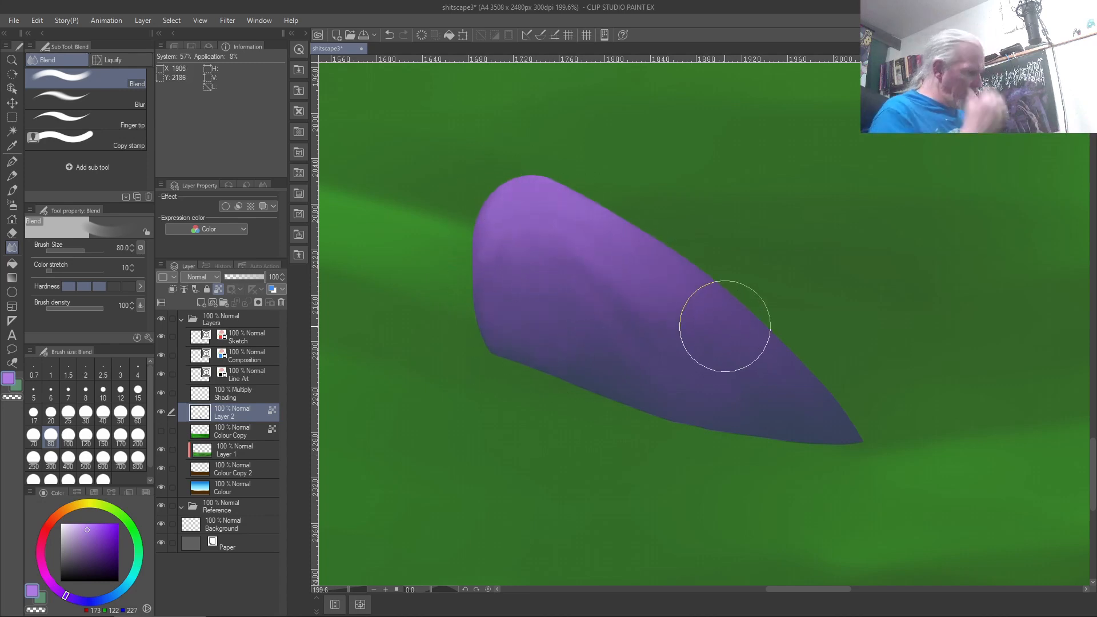
{"action": "key", "text": "ctrl+0"}
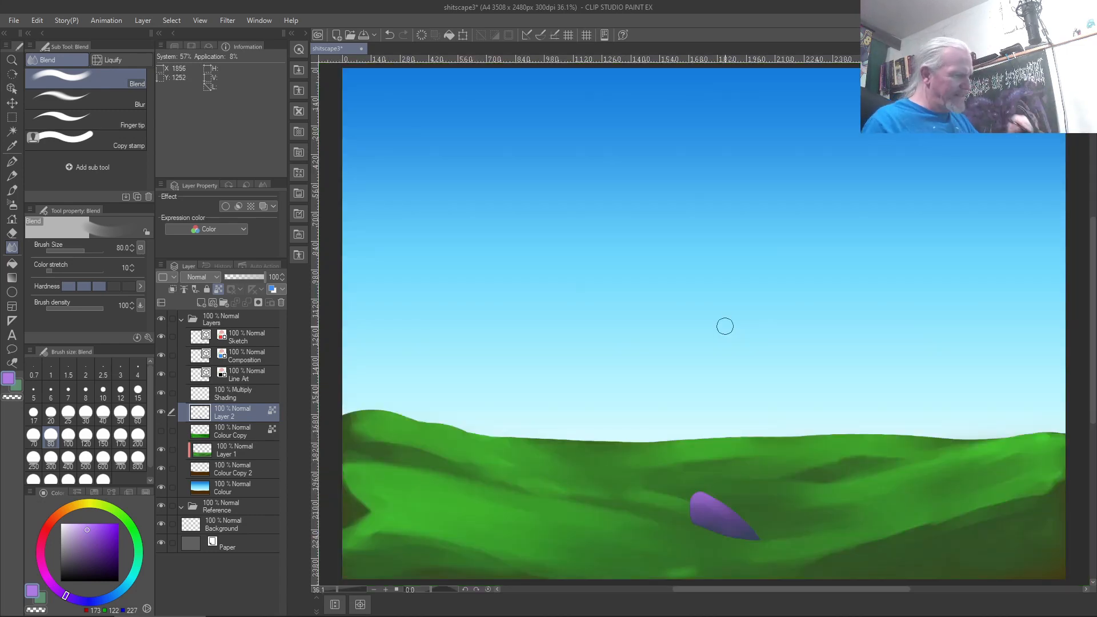
Step: Make the grass layer, Layer 1, active and set the drawing colour to dark blue, RGB 27, 36, 94
{"action": "scroll", "coordinate": [725, 326], "scroll_direction": "down", "scroll_amount": 2}
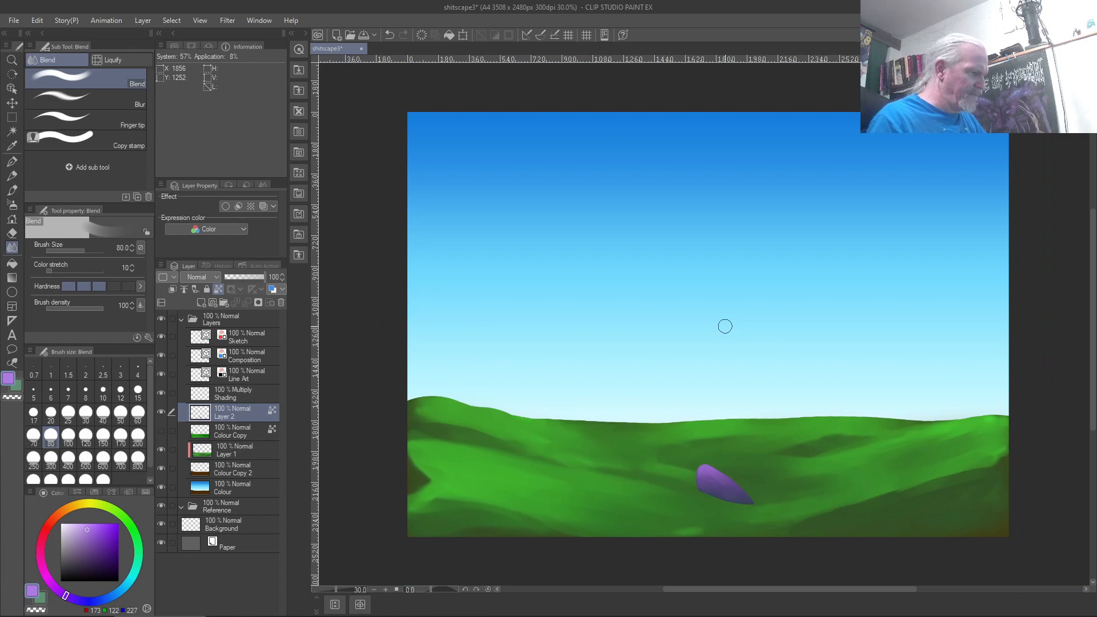
{"action": "scroll", "coordinate": [715, 505], "scroll_direction": "up", "scroll_amount": 8}
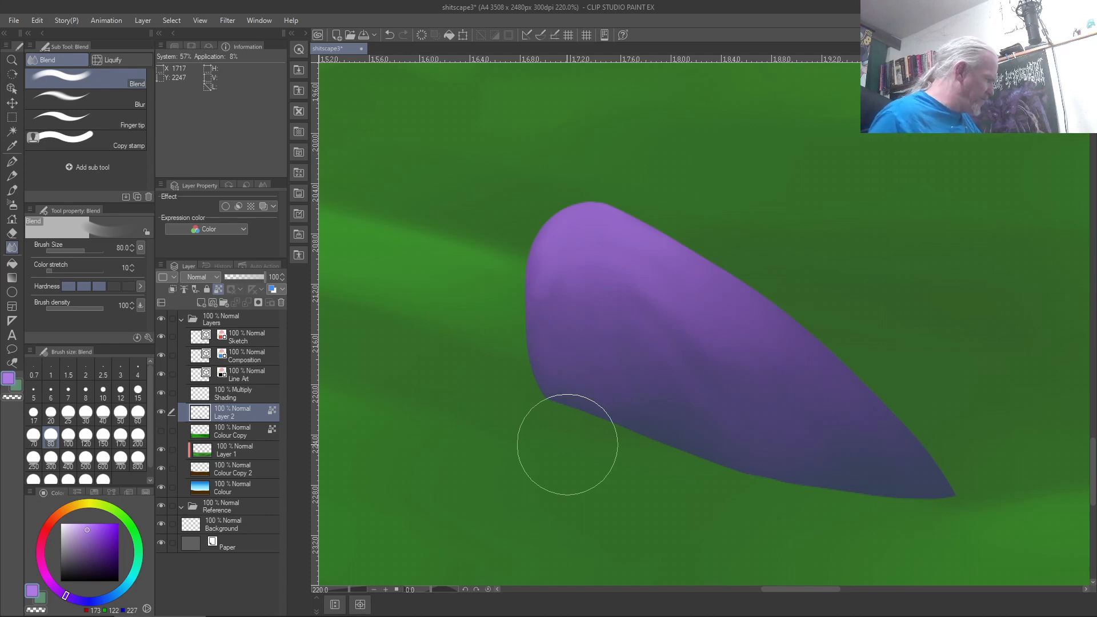
{"action": "left_click", "coordinate": [242, 451]}
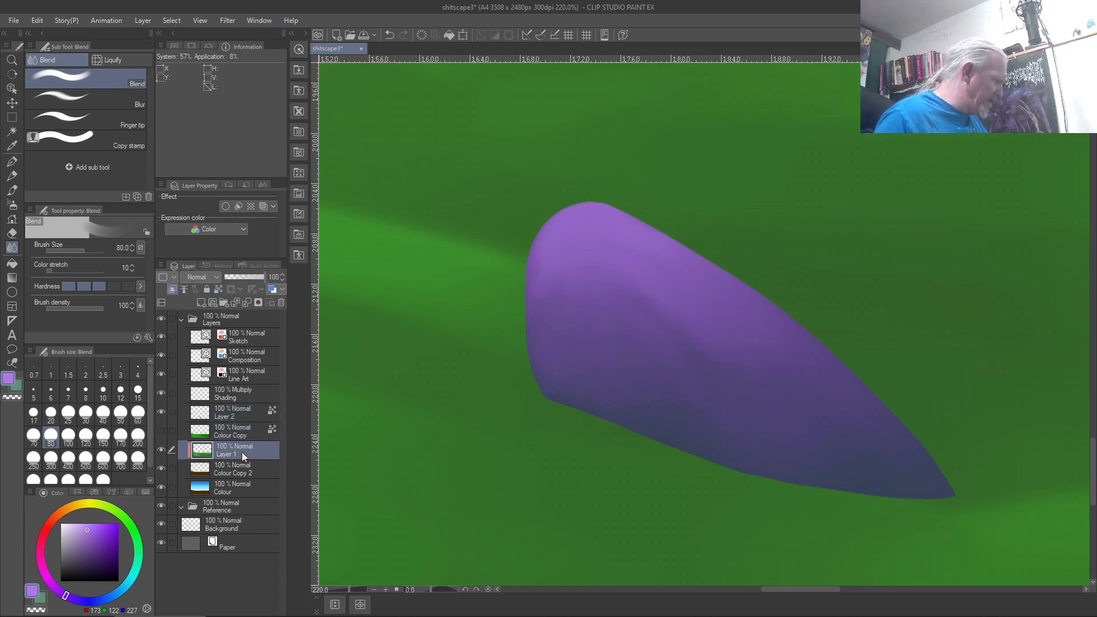
{"action": "left_click", "coordinate": [97, 559]}
{"action": "left_click", "coordinate": [96, 601]}
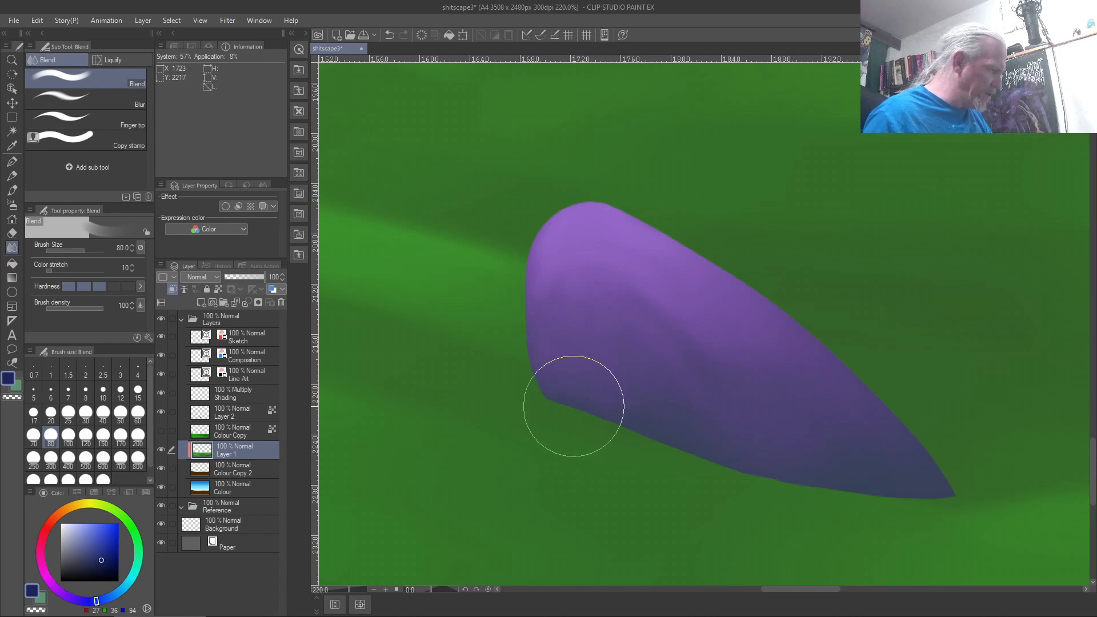
Step: Try painting a dark blue shadow beneath the rock's lower edge with the Custom Test brush at size 15
{"action": "key", "text": "bracketleft"}
{"action": "key", "text": "bracketleft"}
{"action": "key", "text": "bracketleft"}
{"action": "key", "text": "bracketleft"}
{"action": "key", "text": "bracketleft"}
{"action": "key", "text": "bracketleft"}
{"action": "key", "text": "bracketleft"}
{"action": "key", "text": "bracketleft"}
{"action": "key", "text": "bracketleft"}
{"action": "key", "text": "bracketleft"}
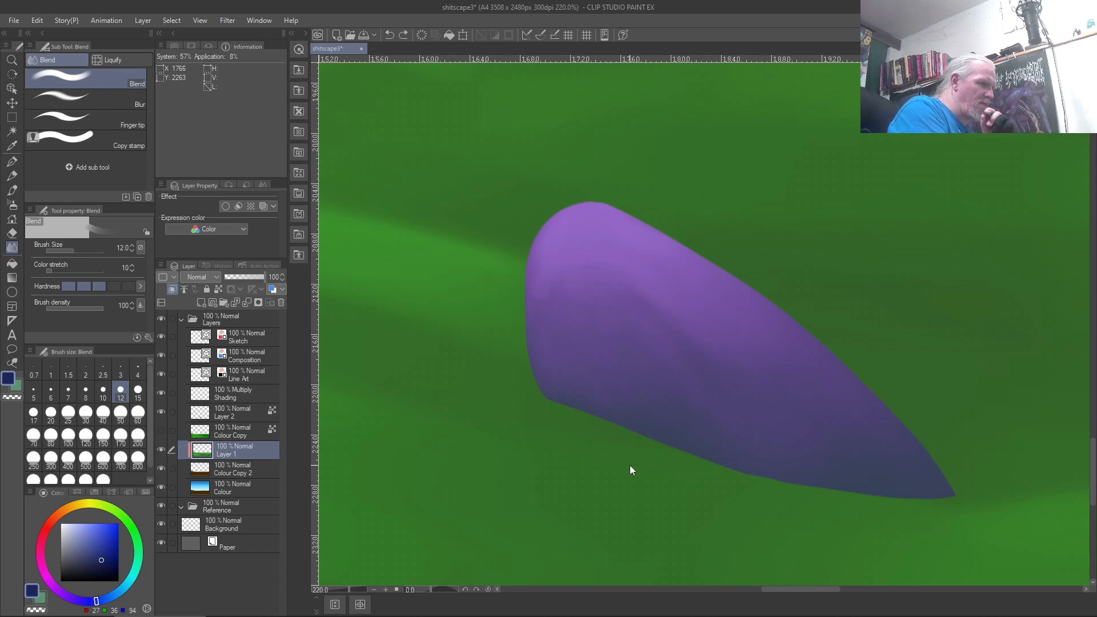
{"action": "key", "text": "b"}
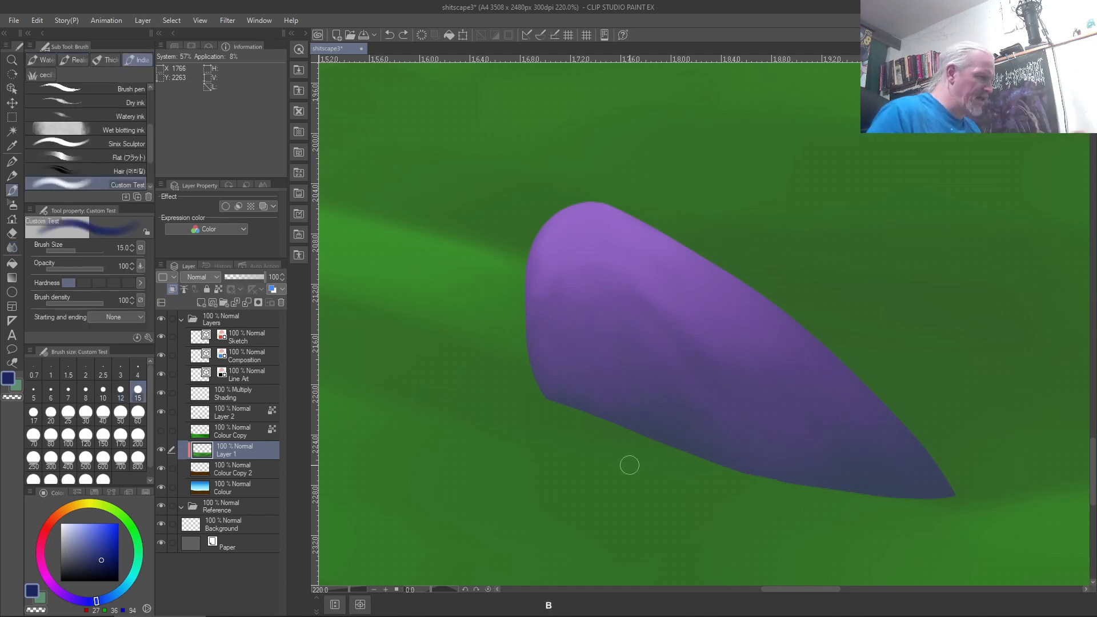
{"action": "mouse_move", "coordinate": [564, 406]}
{"action": "left_mouse_down"}
{"action": "mouse_move", "coordinate": [633, 440]}
{"action": "mouse_move", "coordinate": [618, 432]}
{"action": "mouse_move", "coordinate": [665, 446]}
{"action": "left_mouse_up"}
{"action": "mouse_move", "coordinate": [583, 411]}
{"action": "left_mouse_down"}
{"action": "mouse_move", "coordinate": [656, 441]}
{"action": "mouse_move", "coordinate": [703, 475]}
{"action": "left_mouse_up"}
Step: Darken the shadow colour to RGB 31, 37, 71 and undo the shadow strokes already painted under the rock
{"action": "left_click_drag", "start_coordinate": [114, 561], "coordinate": [103, 561]}
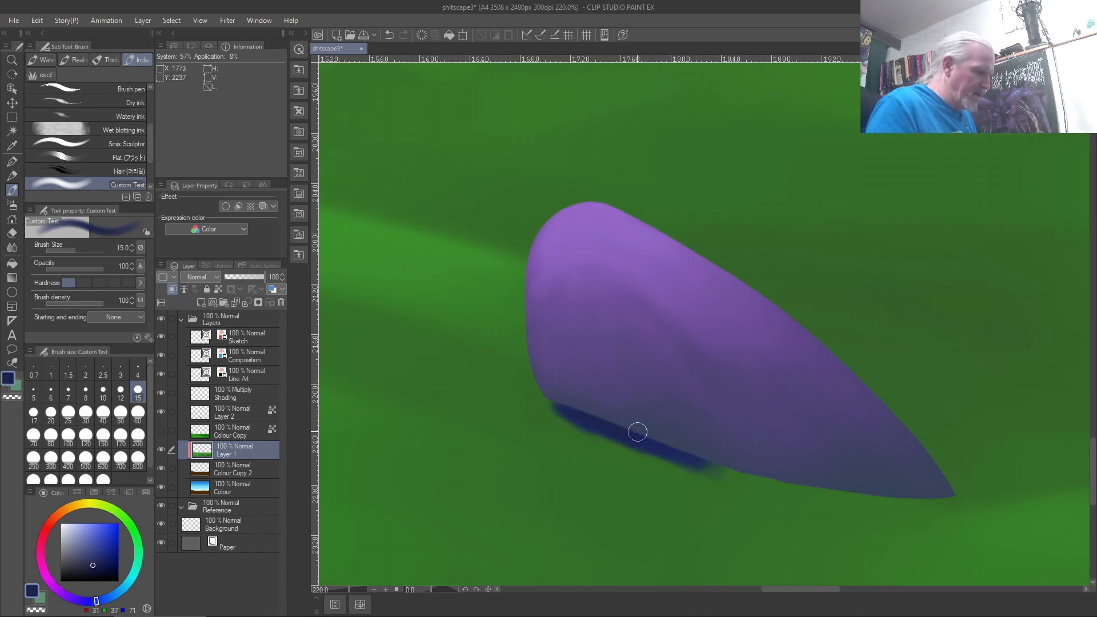
{"action": "key", "text": "ctrl+z"}
{"action": "key", "text": "ctrl+z"}
{"action": "key", "text": "ctrl+z"}
{"action": "key", "text": "ctrl+z"}
{"action": "key", "text": "ctrl+z"}
{"action": "key", "text": "ctrl+z"}
Step: Paint a thin dark navy contact shadow on Layer 1 along the rock's whole lower edge, from the rounded end to the pointed tip
{"action": "left_click_drag", "start_coordinate": [560, 406], "coordinate": [656, 439]}
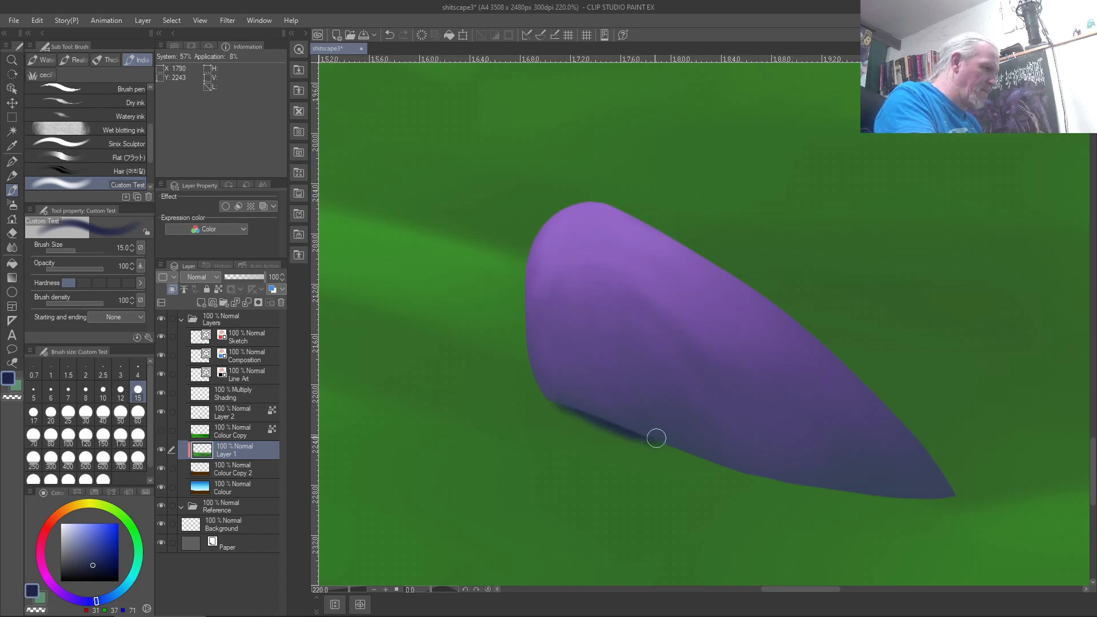
{"action": "left_click_drag", "start_coordinate": [543, 404], "coordinate": [548, 405]}
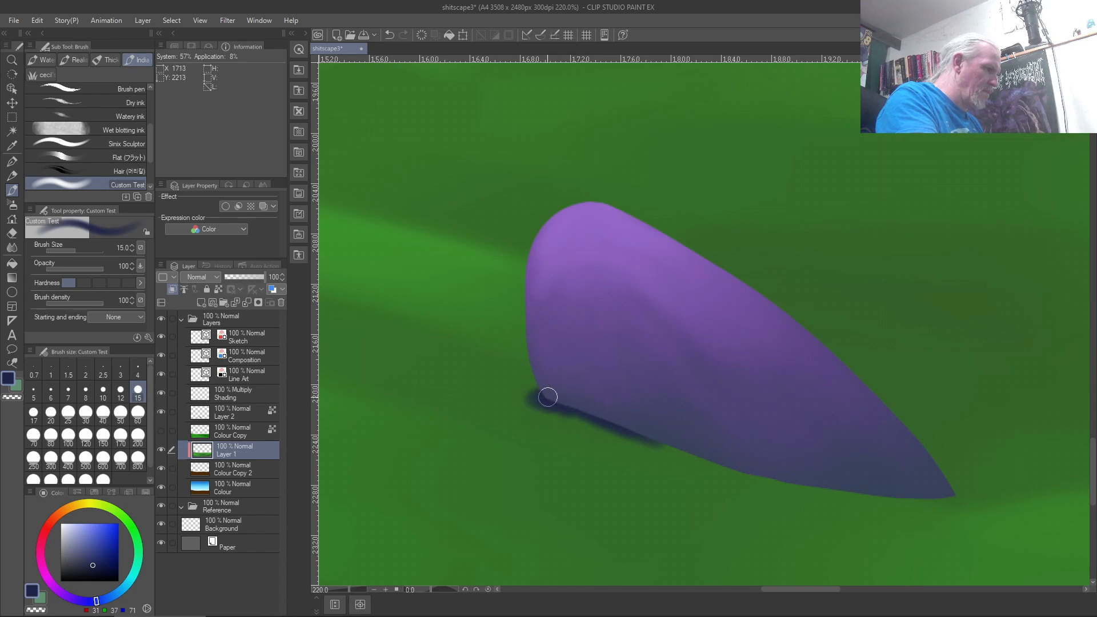
{"action": "left_click_drag", "start_coordinate": [641, 433], "coordinate": [708, 457]}
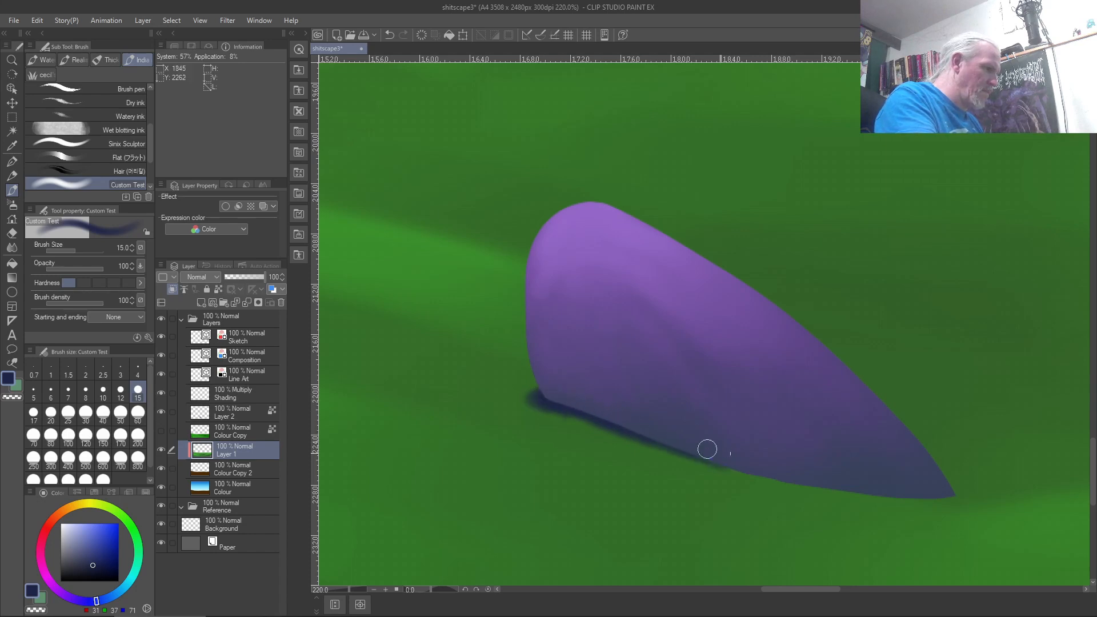
{"action": "left_click_drag", "start_coordinate": [612, 430], "coordinate": [747, 475]}
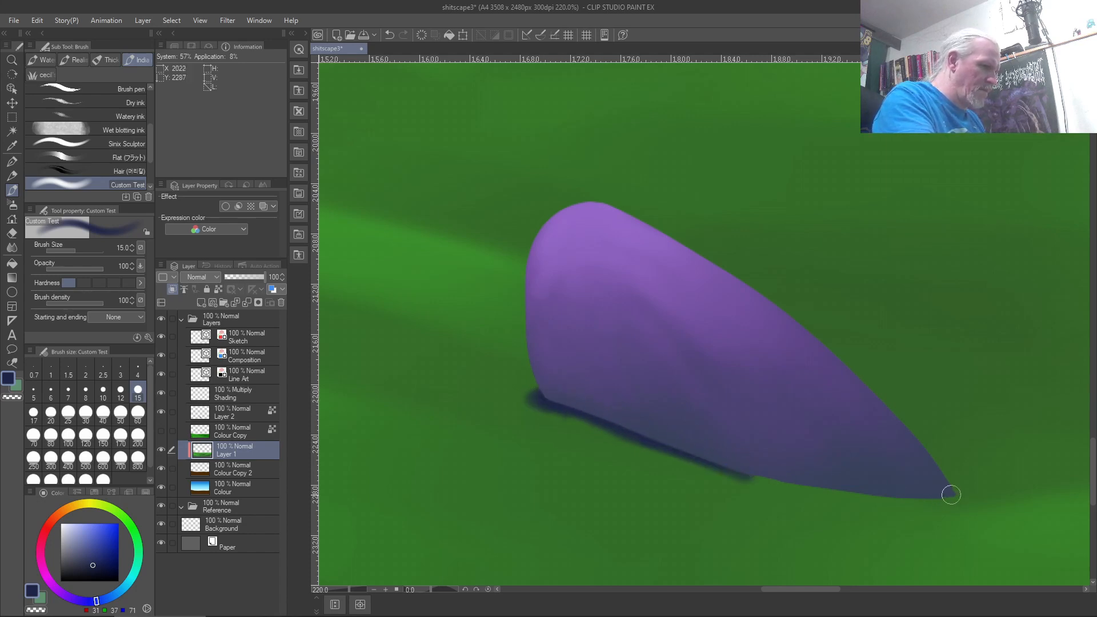
{"action": "mouse_move", "coordinate": [937, 490]}
{"action": "left_mouse_down"}
{"action": "mouse_move", "coordinate": [916, 499]}
{"action": "mouse_move", "coordinate": [762, 478]}
{"action": "left_mouse_up"}
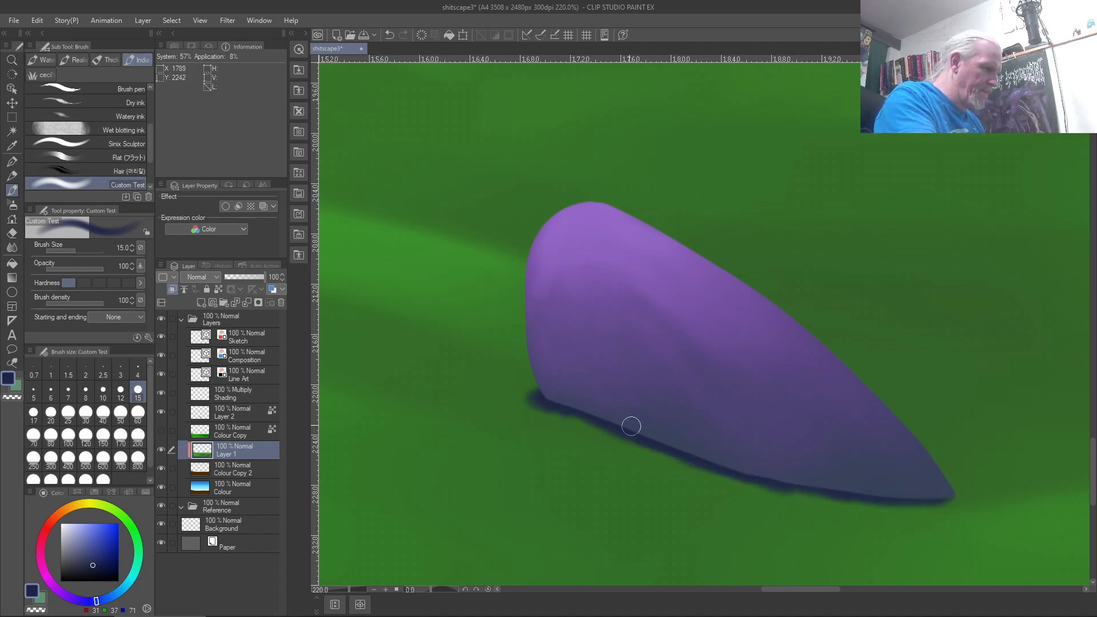
{"action": "mouse_move", "coordinate": [944, 498]}
{"action": "left_mouse_down"}
{"action": "mouse_move", "coordinate": [872, 493]}
{"action": "mouse_move", "coordinate": [905, 497]}
{"action": "left_mouse_up"}
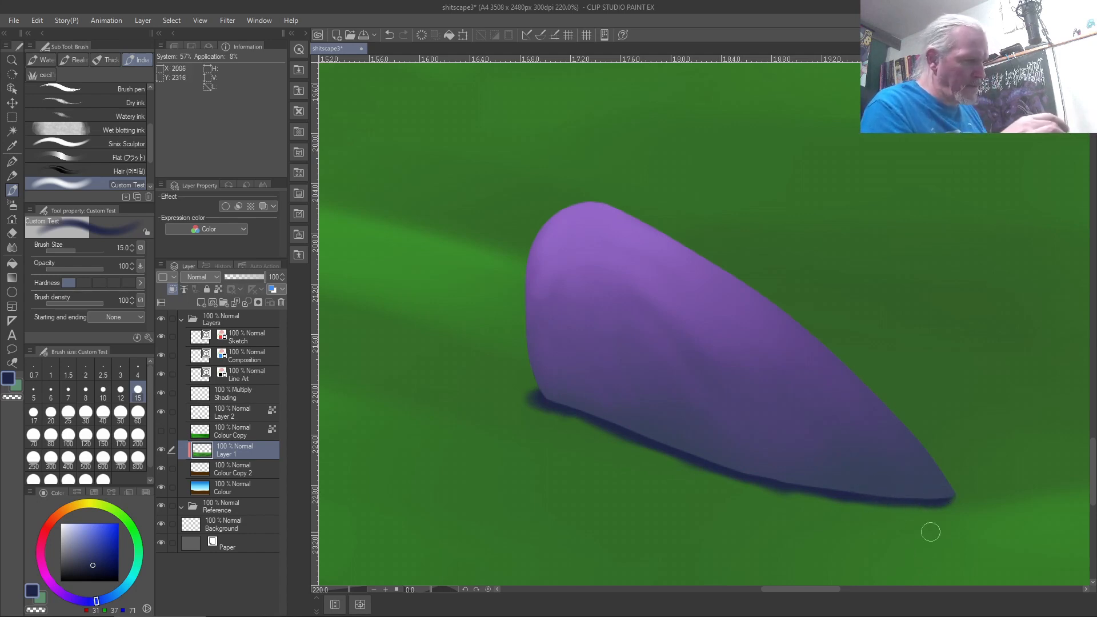
Step: Try trimming the shadow below the rock's pointed tip with transparent colour, and undo that stroke
{"action": "key", "text": "c"}
{"action": "left_click_drag", "start_coordinate": [957, 510], "coordinate": [925, 509]}
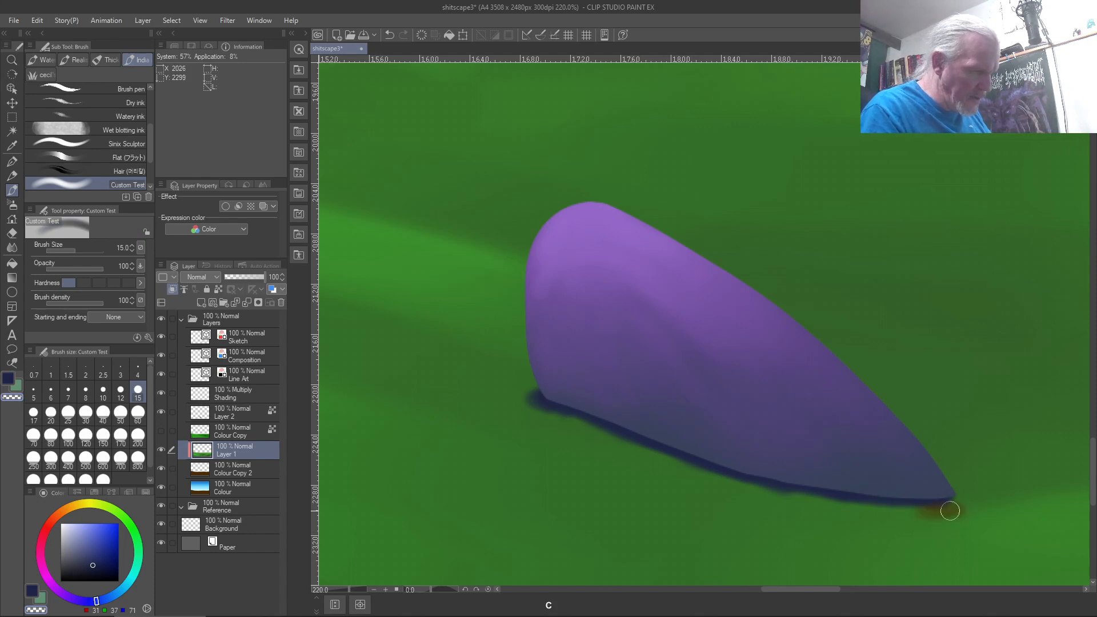
{"action": "key", "text": "ctrl+z"}
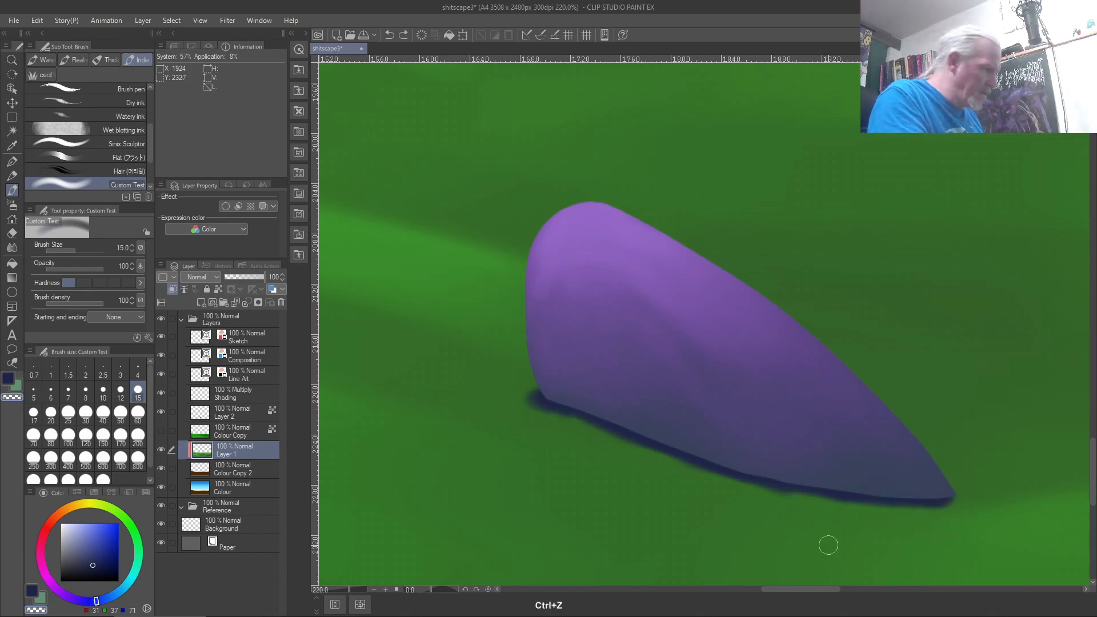
Step: Undo all the shadow strokes painted on Layer 1 beneath the rock
{"action": "key", "text": "ctrl+z"}
{"action": "key", "text": "ctrl+z"}
{"action": "key", "text": "ctrl+z"}
{"action": "key", "text": "ctrl+z"}
{"action": "key", "text": "ctrl+z"}
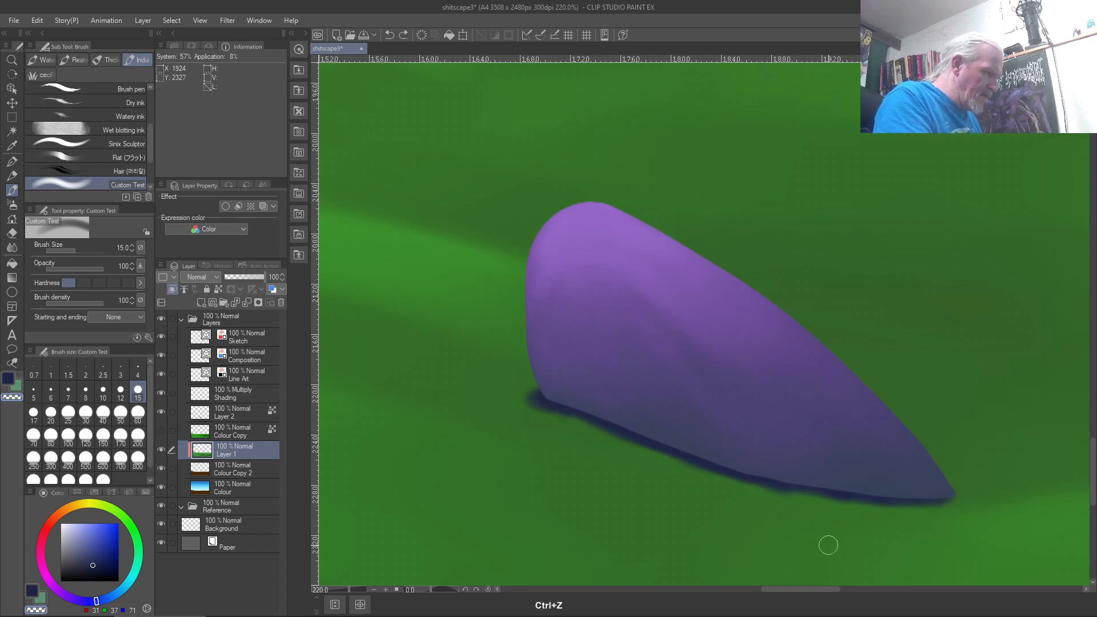
{"action": "key", "text": "ctrl+z"}
{"action": "key", "text": "ctrl+z"}
{"action": "key", "text": "ctrl+z"}
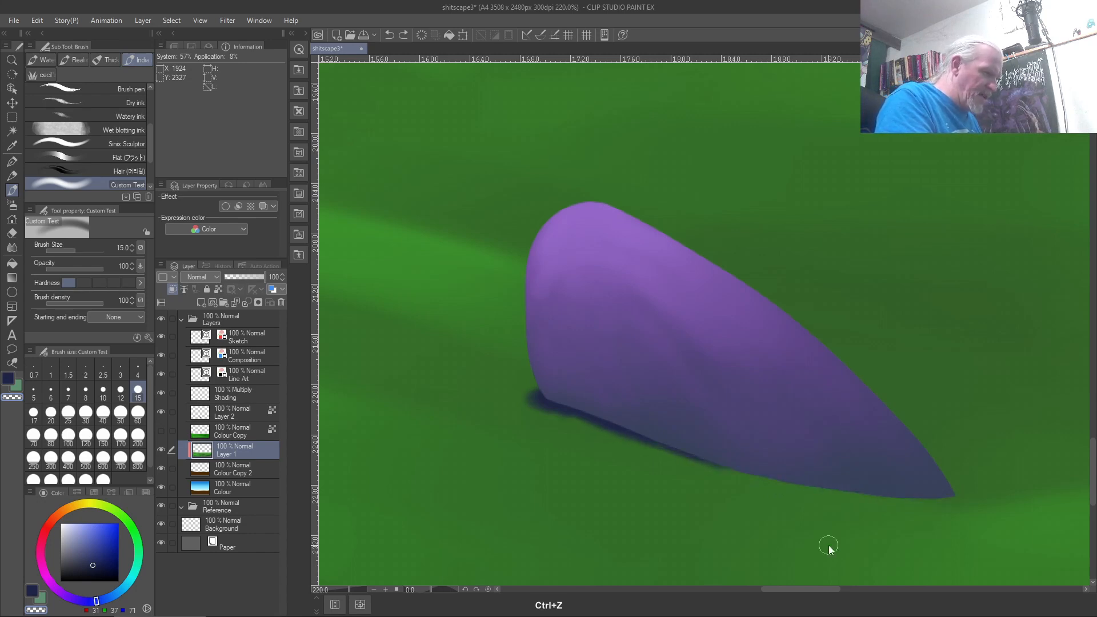
{"action": "key", "text": "ctrl+z"}
{"action": "key", "text": "ctrl+z"}
{"action": "key", "text": "ctrl+z"}
{"action": "key", "text": "ctrl+z"}
{"action": "key", "text": "ctrl+z"}
{"action": "key", "text": "ctrl+z"}
{"action": "key", "text": "ctrl+z"}
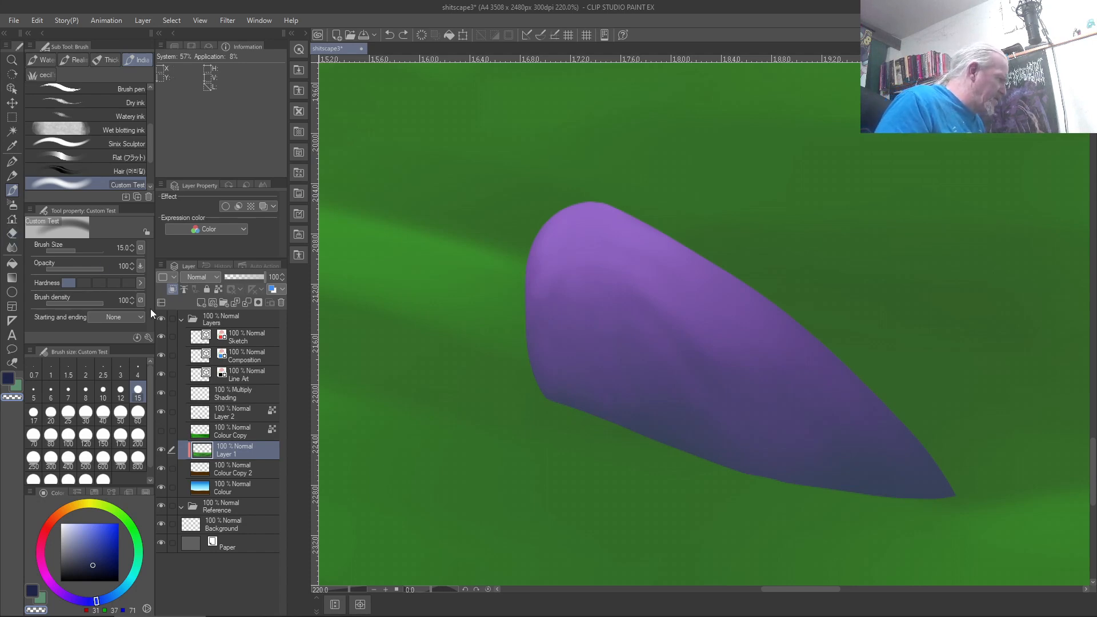
Step: Add a new raster layer above Layer 1 and paint a dark navy shadow along the rock's lower edge
{"action": "left_click", "coordinate": [201, 304]}
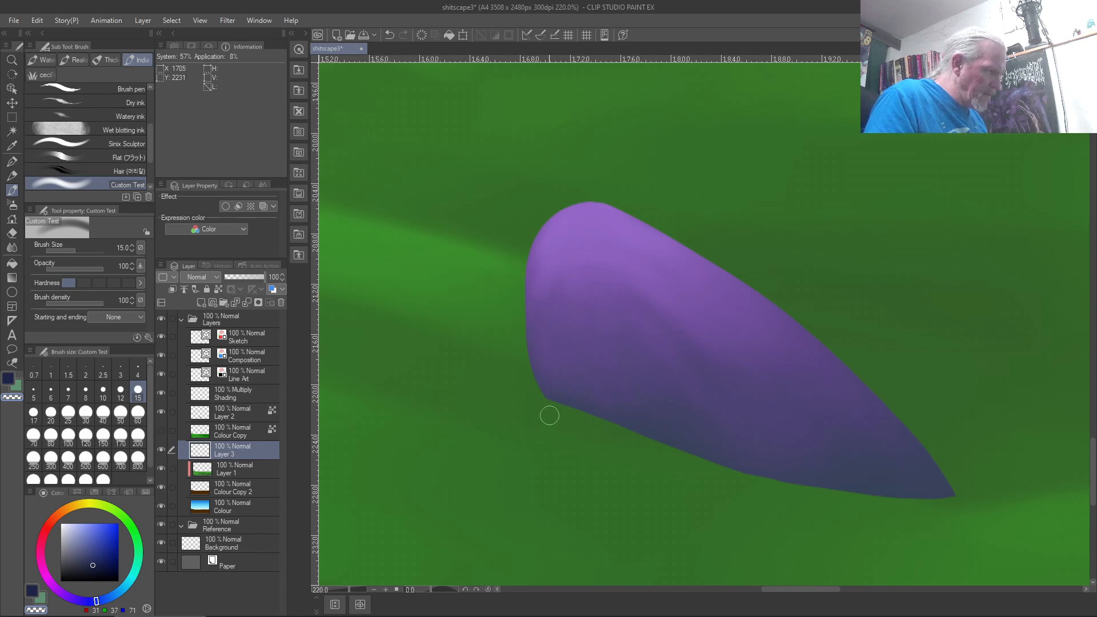
{"action": "key", "text": "c"}
{"action": "left_click_drag", "start_coordinate": [551, 396], "coordinate": [682, 452]}
{"action": "mouse_move", "coordinate": [947, 497]}
{"action": "left_mouse_down"}
{"action": "mouse_move", "coordinate": [742, 473]}
{"action": "mouse_move", "coordinate": [884, 495]}
{"action": "mouse_move", "coordinate": [702, 447]}
{"action": "mouse_move", "coordinate": [782, 482]}
{"action": "mouse_move", "coordinate": [587, 413]}
{"action": "mouse_move", "coordinate": [749, 471]}
{"action": "mouse_move", "coordinate": [628, 436]}
{"action": "left_mouse_up"}
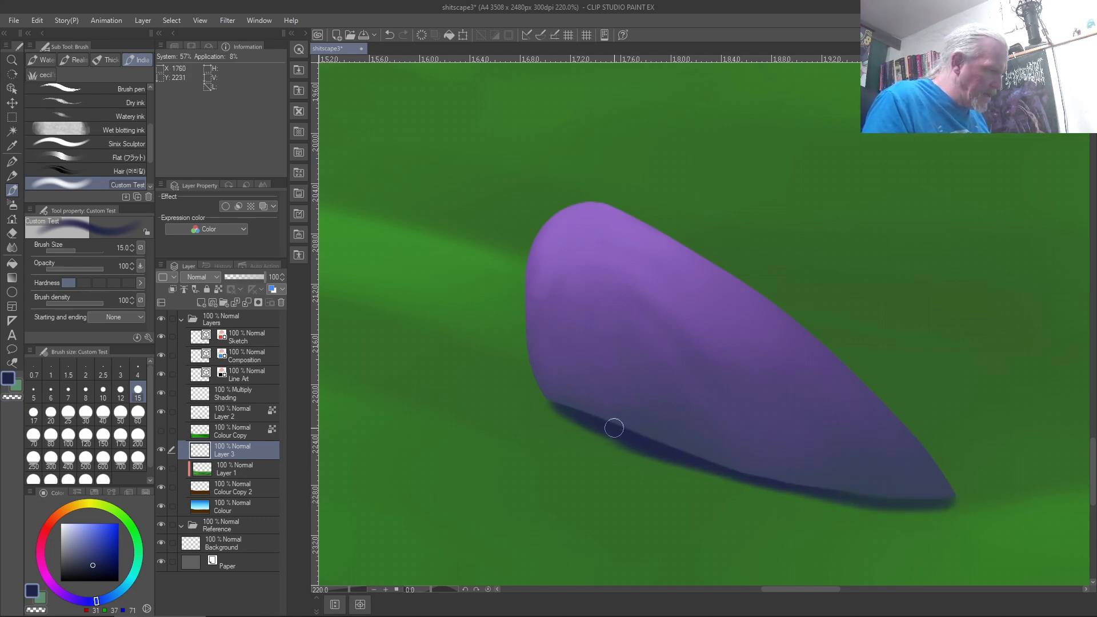
{"action": "mouse_move", "coordinate": [932, 497]}
{"action": "left_mouse_down"}
{"action": "mouse_move", "coordinate": [819, 501]}
{"action": "mouse_move", "coordinate": [856, 500]}
{"action": "mouse_move", "coordinate": [733, 464]}
{"action": "mouse_move", "coordinate": [841, 503]}
{"action": "mouse_move", "coordinate": [642, 465]}
{"action": "left_mouse_up"}
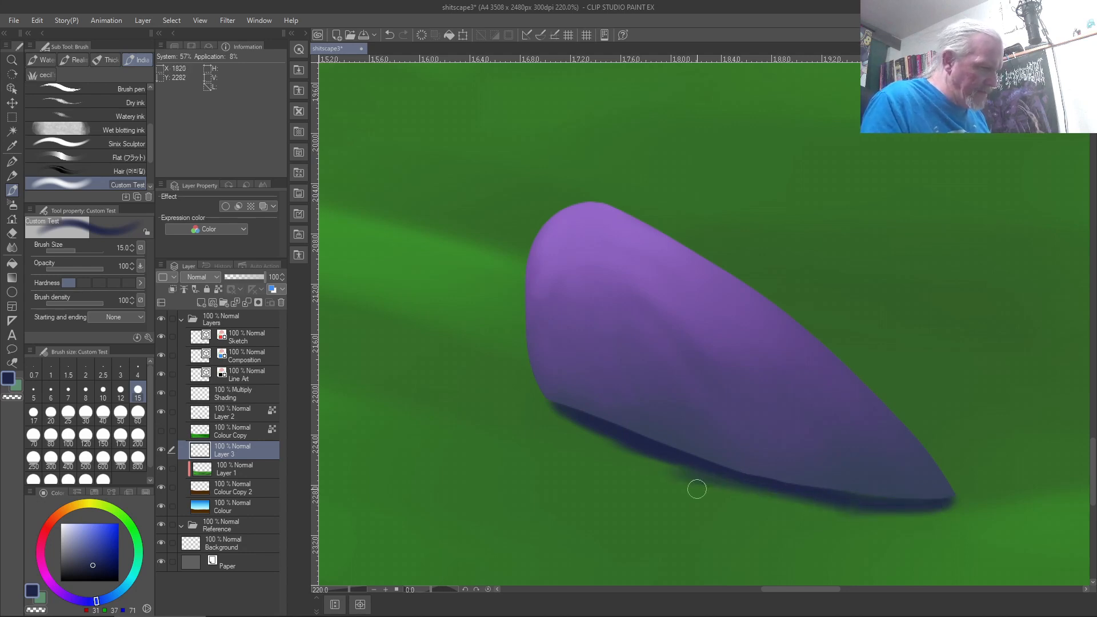
Step: Erase the shadow's outer side with transparent colour to leave a thin band hugging the rock's lower edge
{"action": "key", "text": "c"}
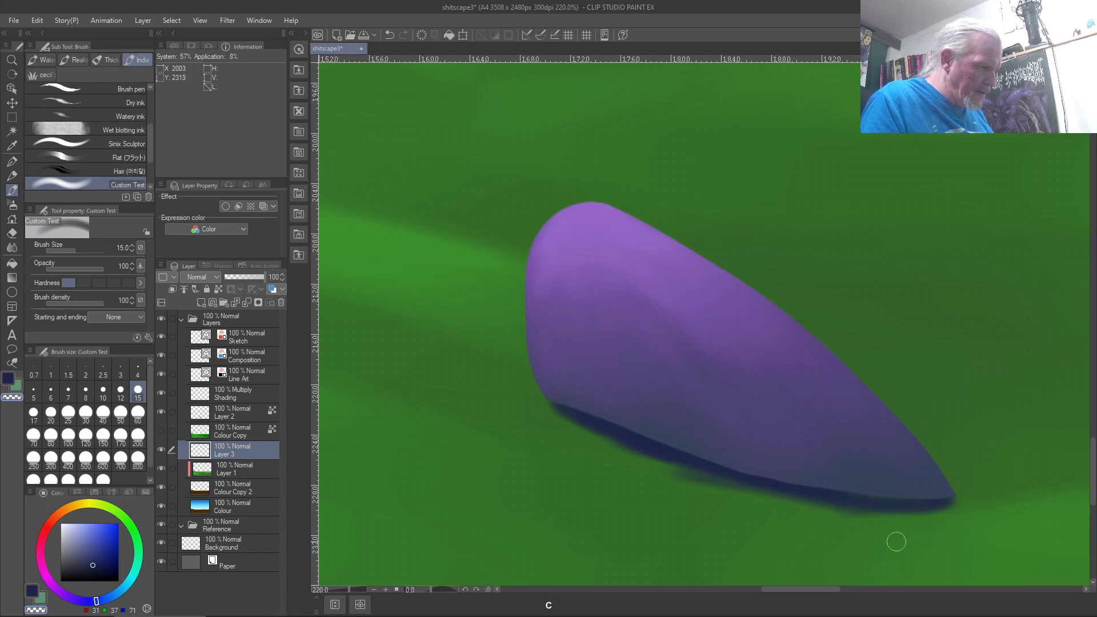
{"action": "mouse_move", "coordinate": [946, 521]}
{"action": "left_mouse_down"}
{"action": "mouse_move", "coordinate": [892, 525]}
{"action": "mouse_move", "coordinate": [943, 513]}
{"action": "mouse_move", "coordinate": [828, 512]}
{"action": "mouse_move", "coordinate": [683, 474]}
{"action": "left_mouse_up"}
{"action": "left_click_drag", "start_coordinate": [570, 437], "coordinate": [573, 429]}
{"action": "mouse_move", "coordinate": [827, 512]}
{"action": "left_mouse_down"}
{"action": "mouse_move", "coordinate": [584, 453]}
{"action": "mouse_move", "coordinate": [528, 419]}
{"action": "left_mouse_up"}
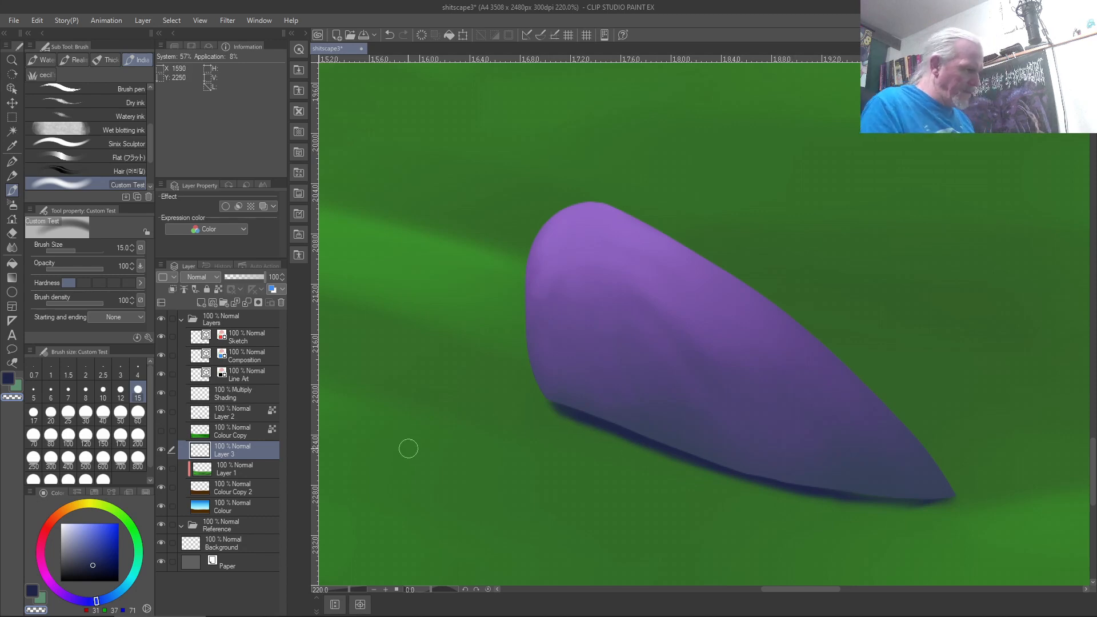
Step: Extend the navy shadow slightly past the base of the rock's rounded end and trim its underside with transparent colour
{"action": "key", "text": "c"}
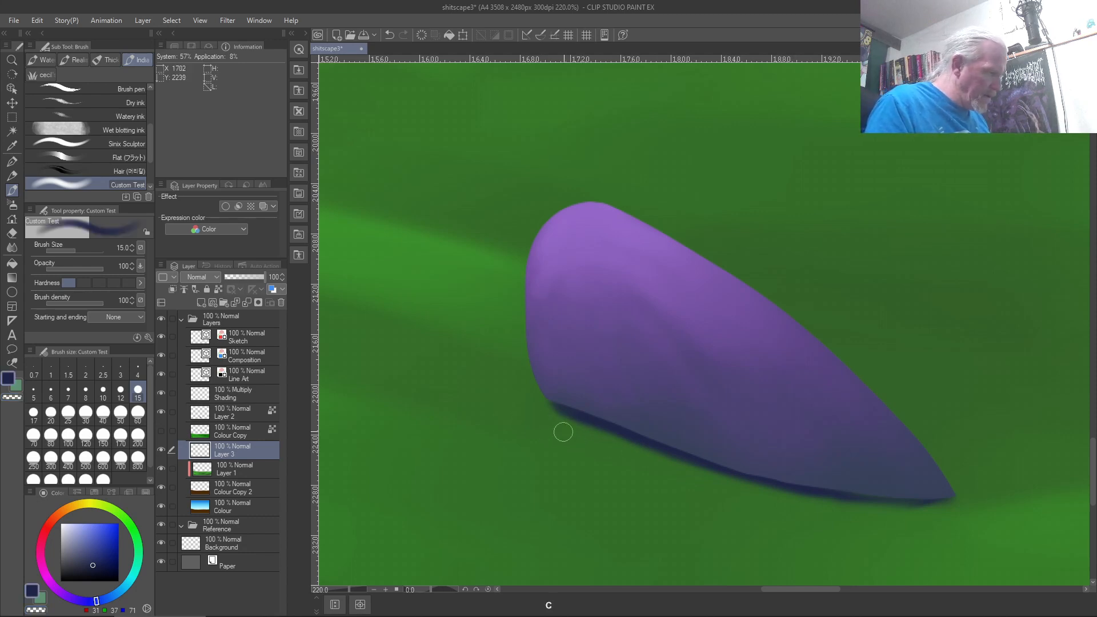
{"action": "mouse_move", "coordinate": [561, 410]}
{"action": "left_mouse_down"}
{"action": "mouse_move", "coordinate": [530, 400]}
{"action": "mouse_move", "coordinate": [588, 424]}
{"action": "mouse_move", "coordinate": [533, 399]}
{"action": "left_mouse_up"}
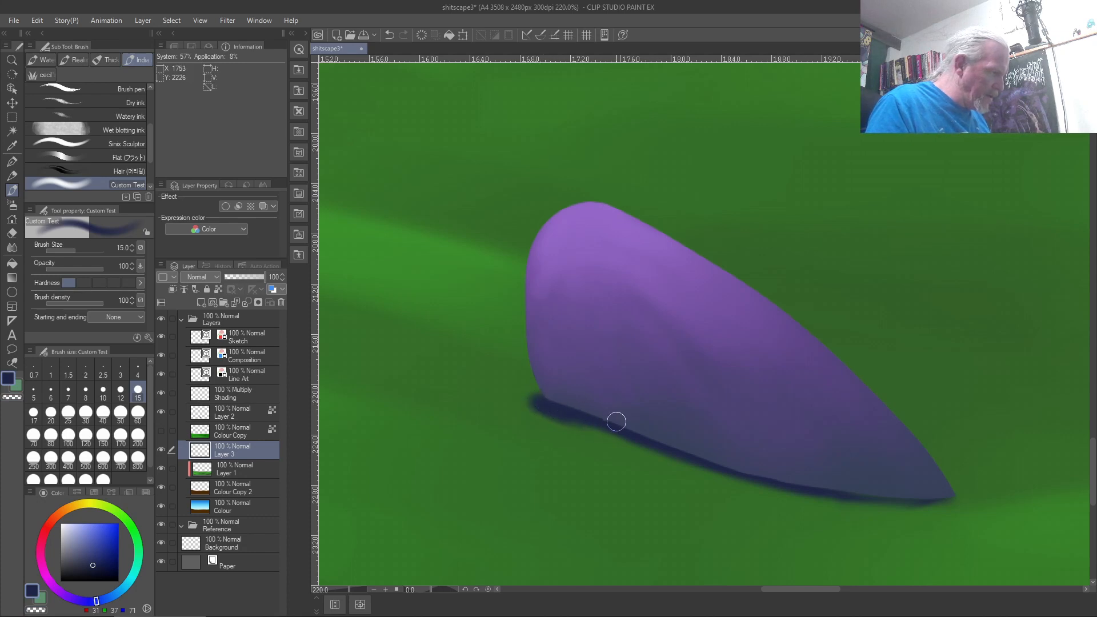
{"action": "key", "text": "c"}
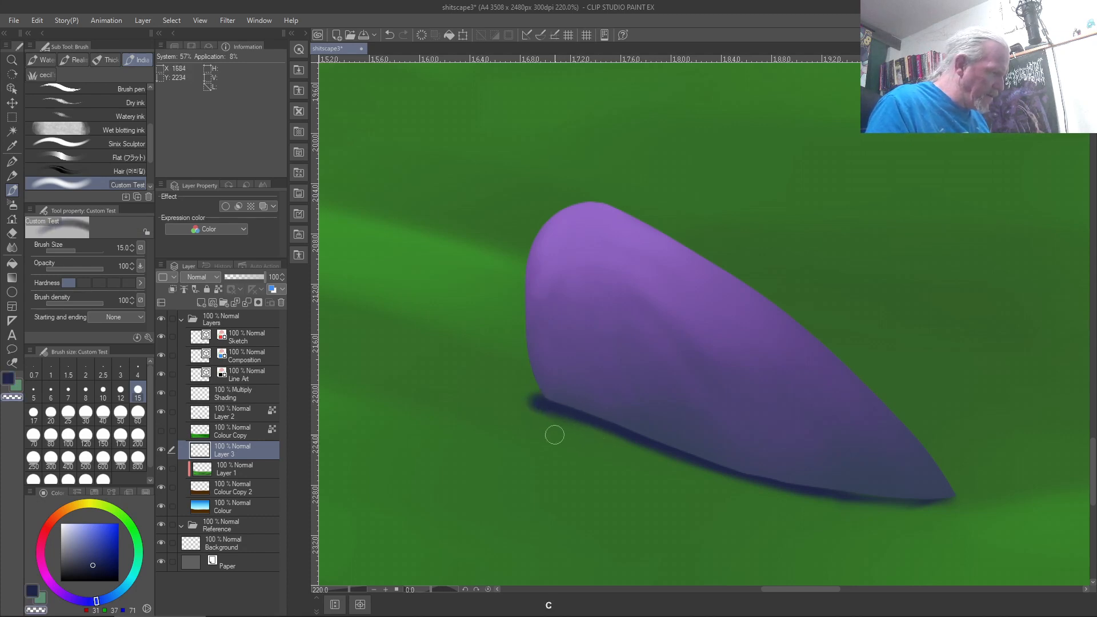
Step: Sample the grass green beside the rock, RGB 51, 112, 40, and make the rock's layer, Layer 2, active
{"action": "key", "text": "ctrl+0"}
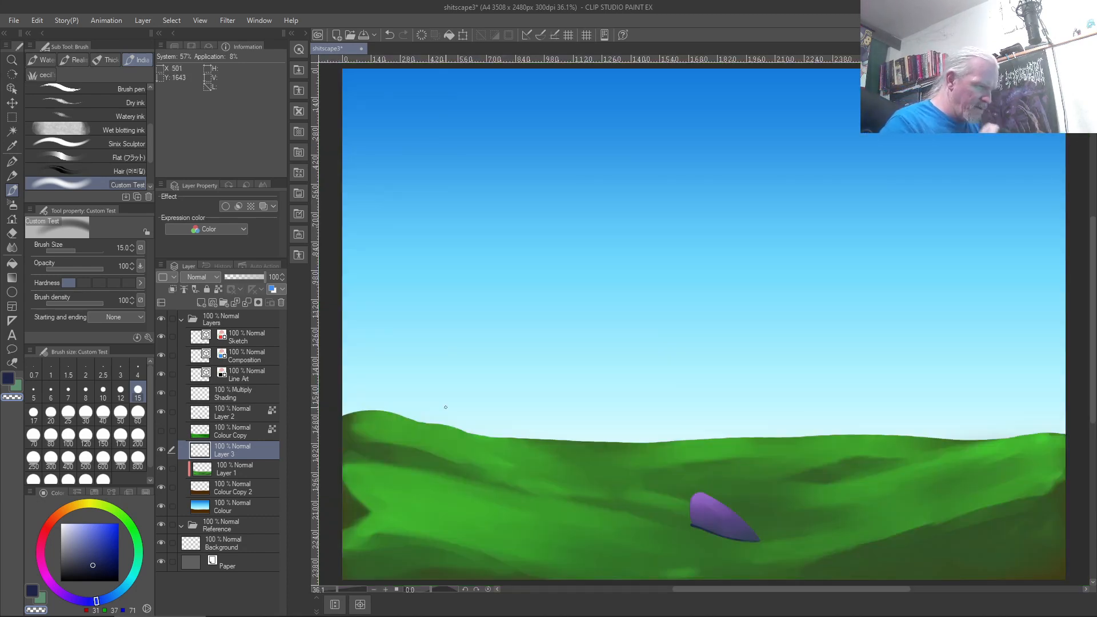
{"action": "scroll", "coordinate": [445, 395], "scroll_direction": "up", "scroll_amount": 2}
{"action": "scroll", "coordinate": [446, 395], "scroll_direction": "down", "scroll_amount": 2}
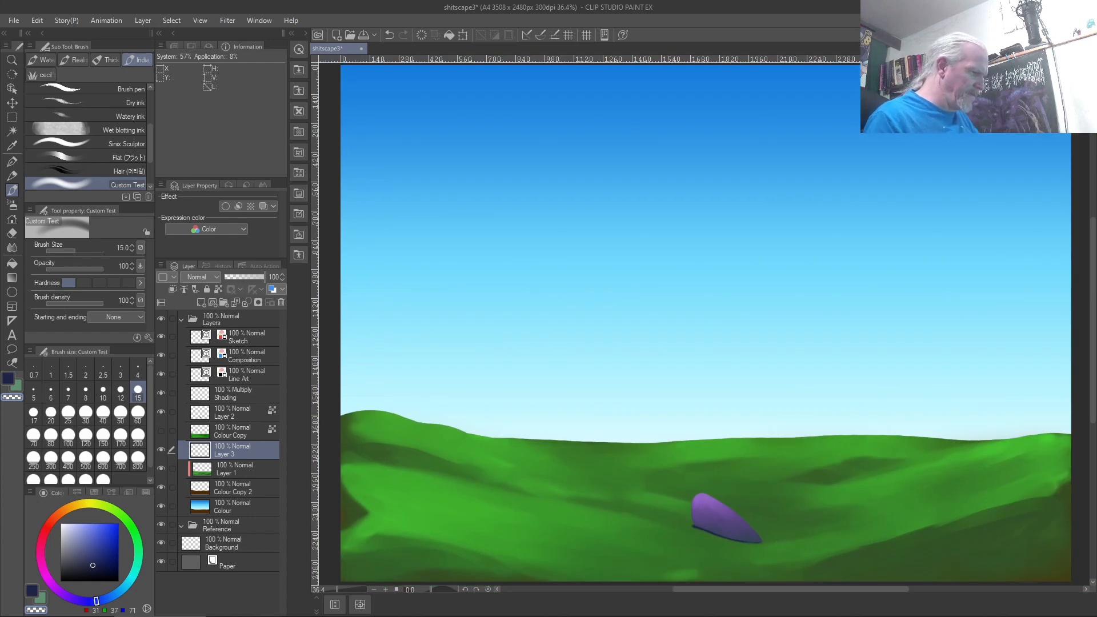
{"action": "scroll", "coordinate": [721, 538], "scroll_direction": "up", "scroll_amount": 2}
{"action": "scroll", "coordinate": [721, 538], "scroll_direction": "up", "scroll_amount": 5}
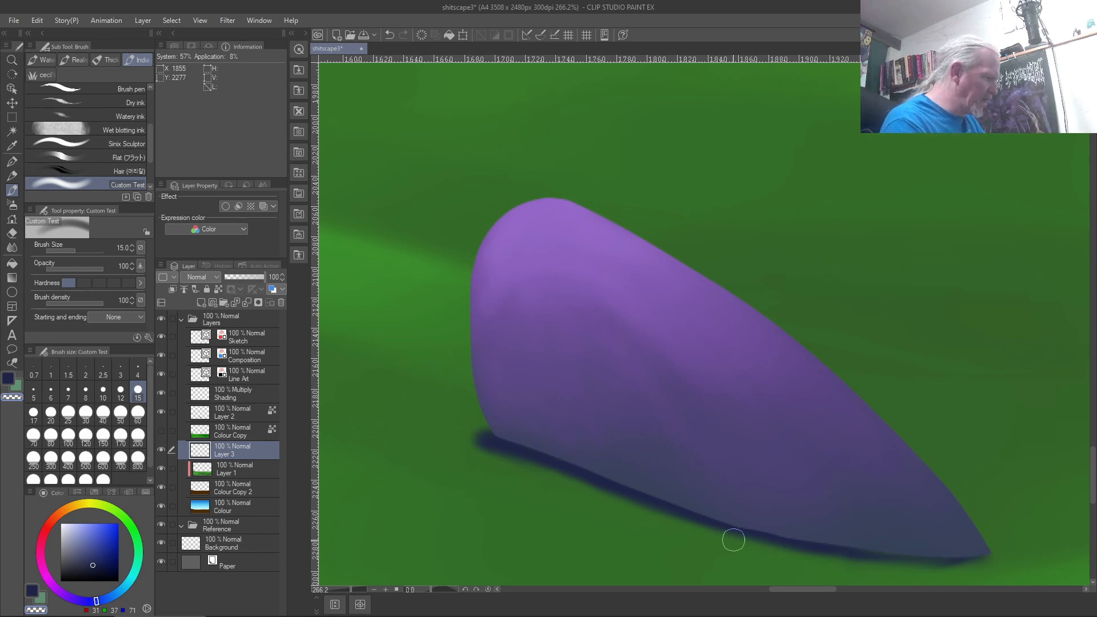
{"action": "right_click", "coordinate": [404, 540]}
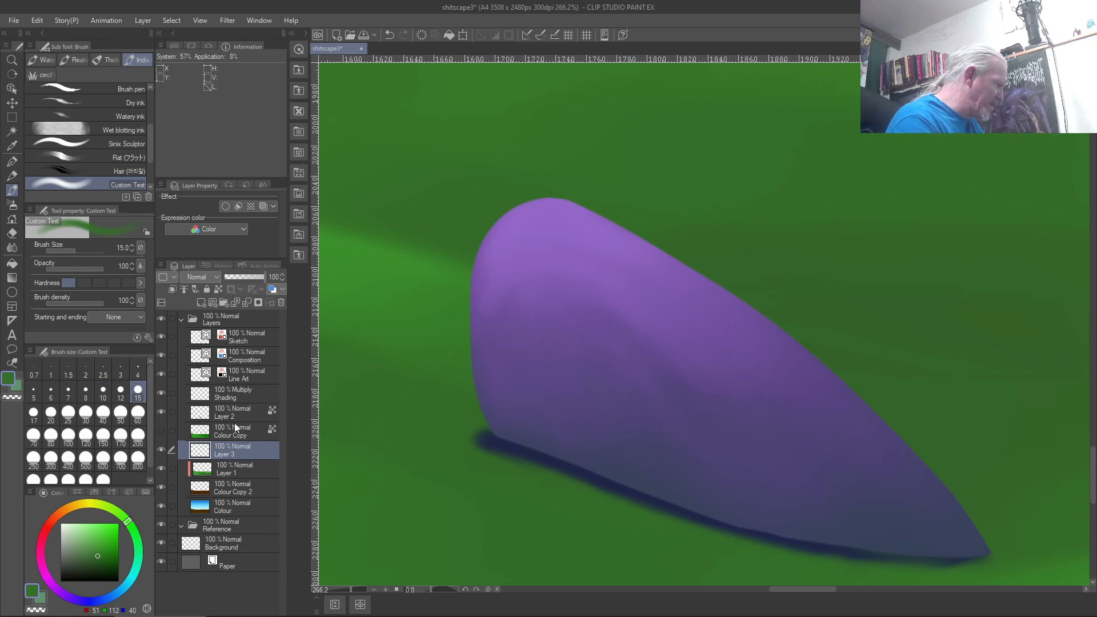
{"action": "left_click", "coordinate": [245, 409]}
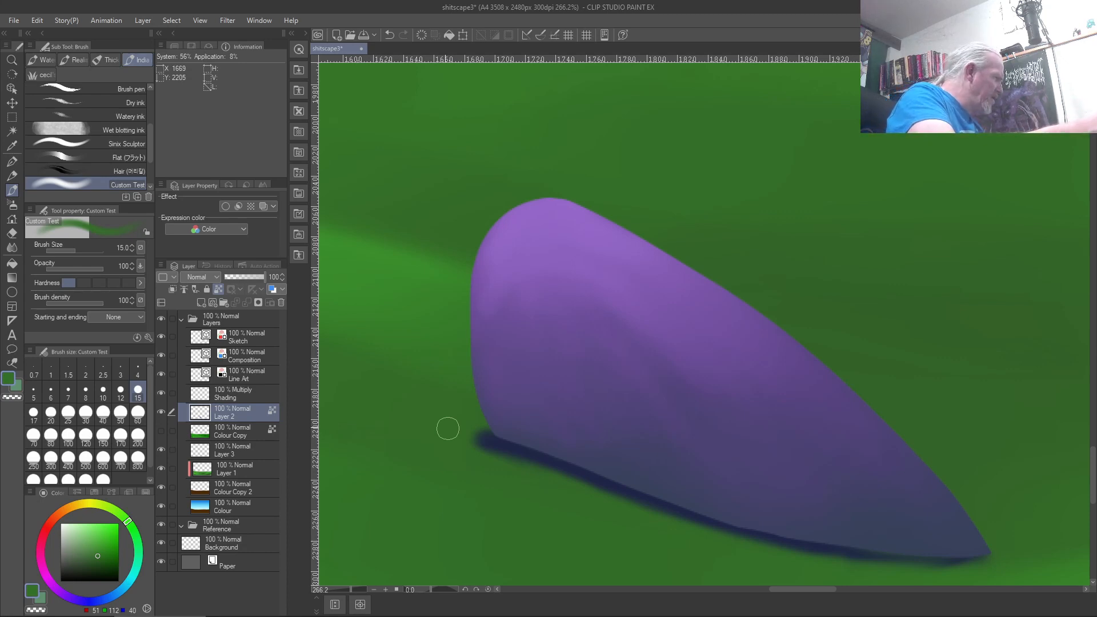
Step: Lower the brush opacity to 39 and paint faint green reflected light along the rock's lower edge
{"action": "left_click", "coordinate": [140, 266]}
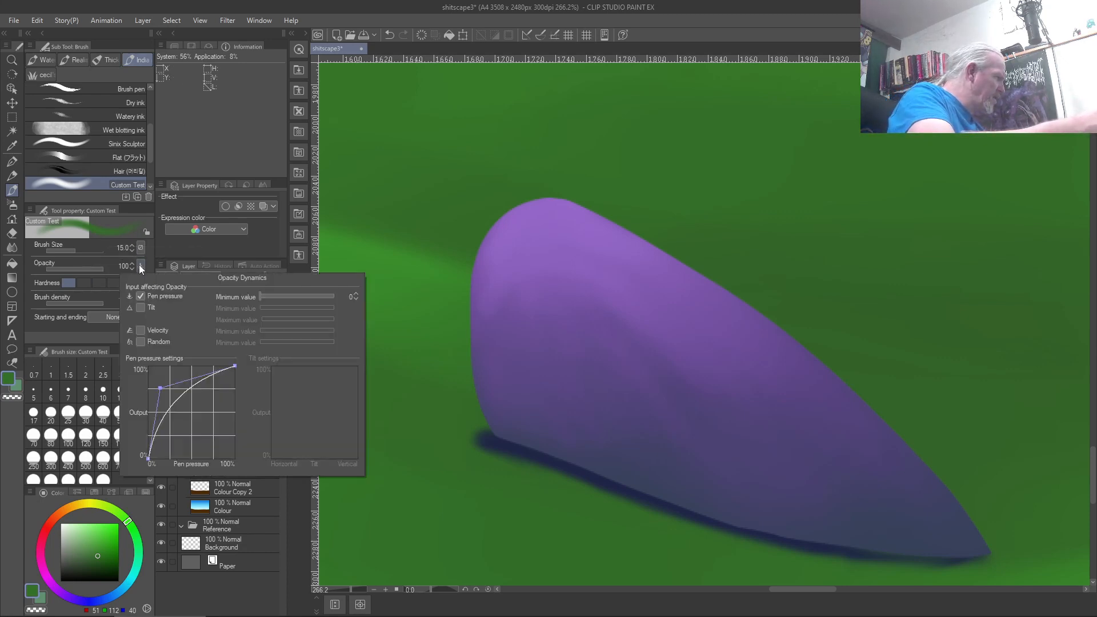
{"action": "left_click", "coordinate": [139, 266]}
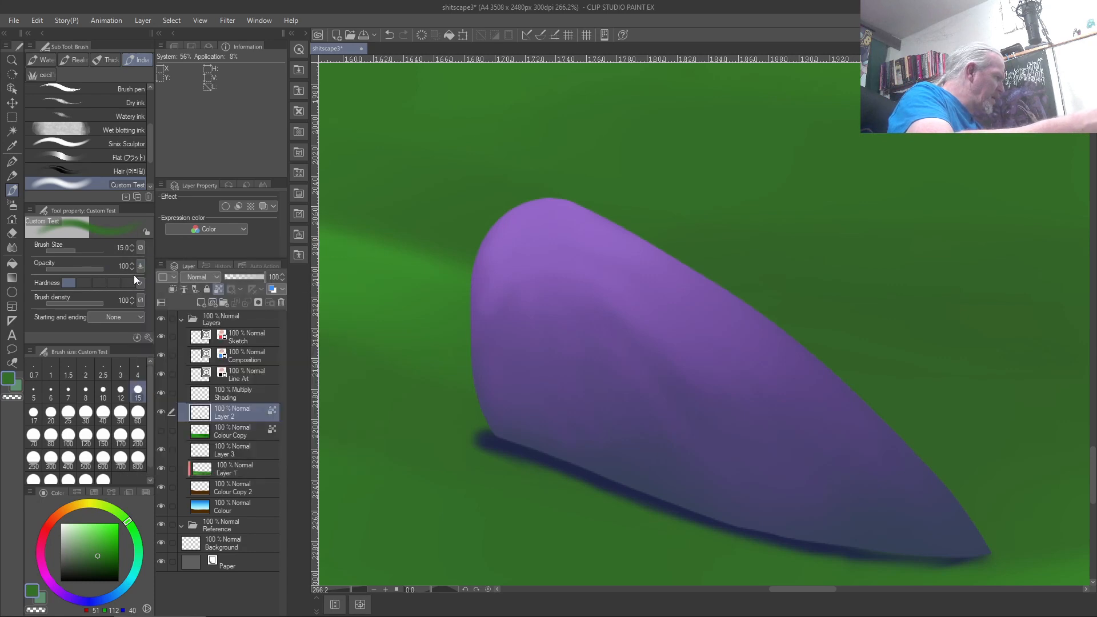
{"action": "left_click", "coordinate": [68, 269]}
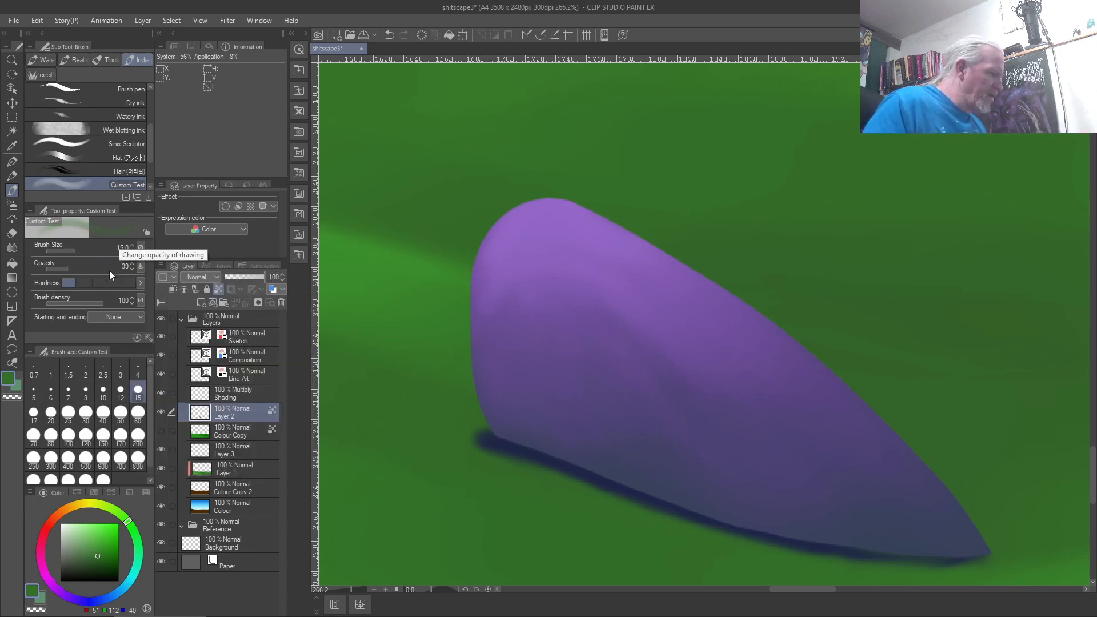
{"action": "left_click_drag", "start_coordinate": [495, 420], "coordinate": [550, 447]}
{"action": "mouse_move", "coordinate": [870, 544]}
{"action": "left_mouse_down"}
{"action": "mouse_move", "coordinate": [798, 534]}
{"action": "mouse_move", "coordinate": [591, 466]}
{"action": "mouse_move", "coordinate": [651, 487]}
{"action": "left_mouse_up"}
{"action": "left_click_drag", "start_coordinate": [485, 431], "coordinate": [660, 477]}
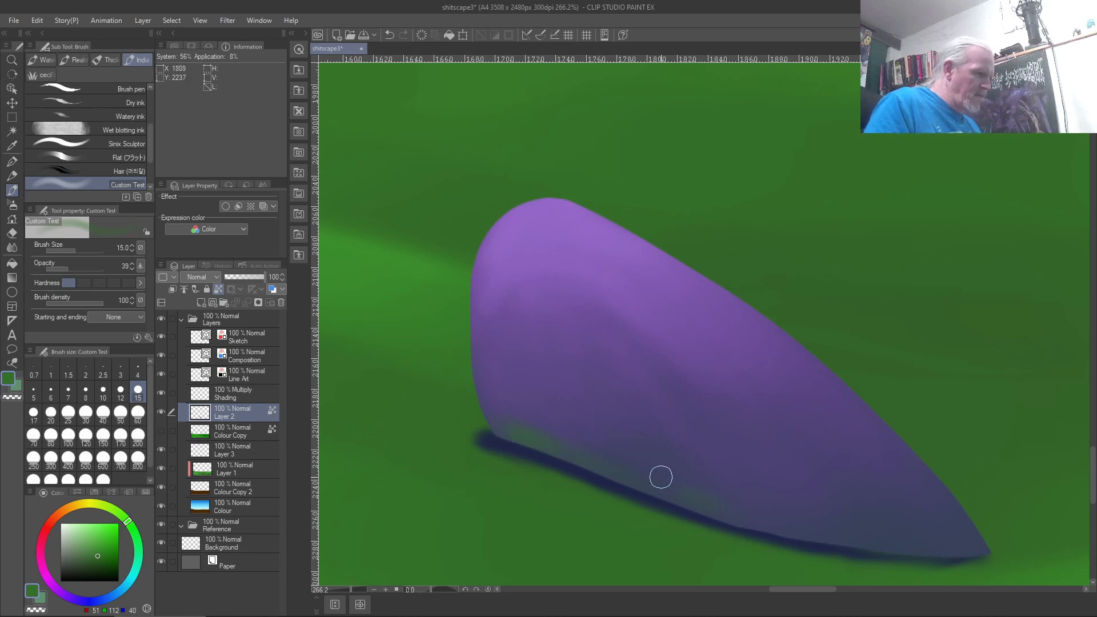
Step: Undo the broad green strokes and repaint the reflected light as a thin line along the rock's lower edge to its tip, with brush size 7
{"action": "key", "text": "ctrl+z"}
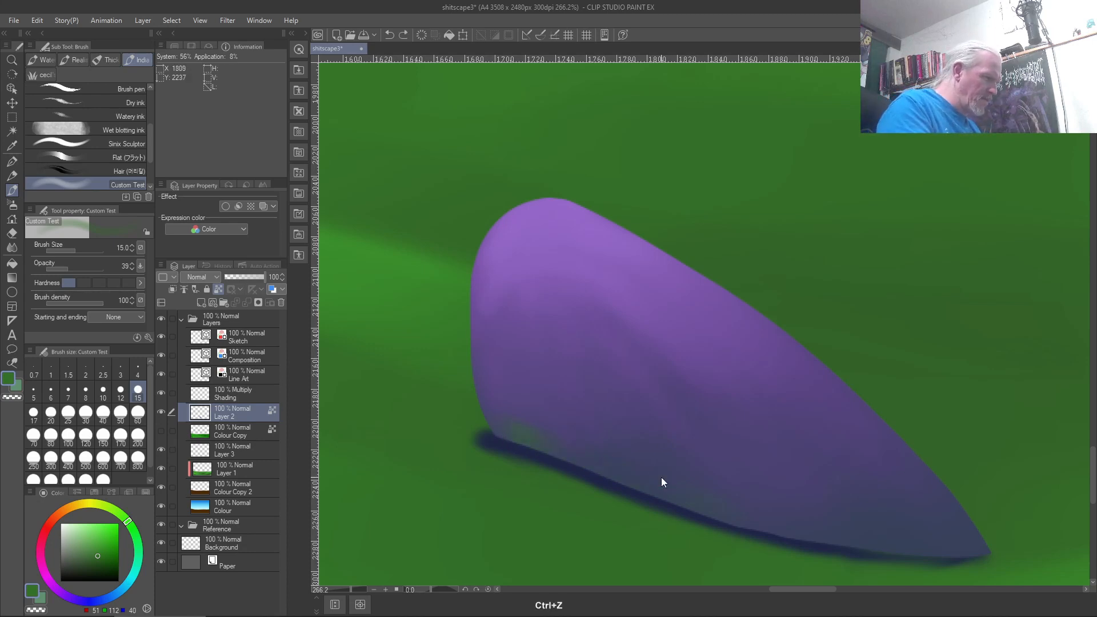
{"action": "left_click_drag", "start_coordinate": [495, 436], "coordinate": [520, 431]}
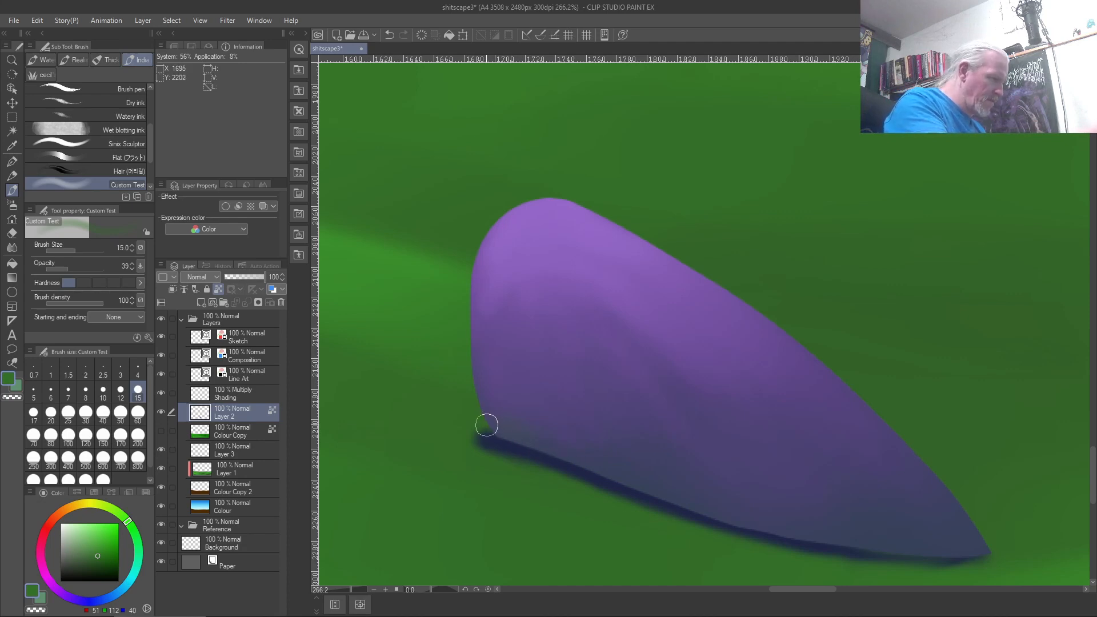
{"action": "key", "text": "bracketleft"}
{"action": "key", "text": "bracketleft"}
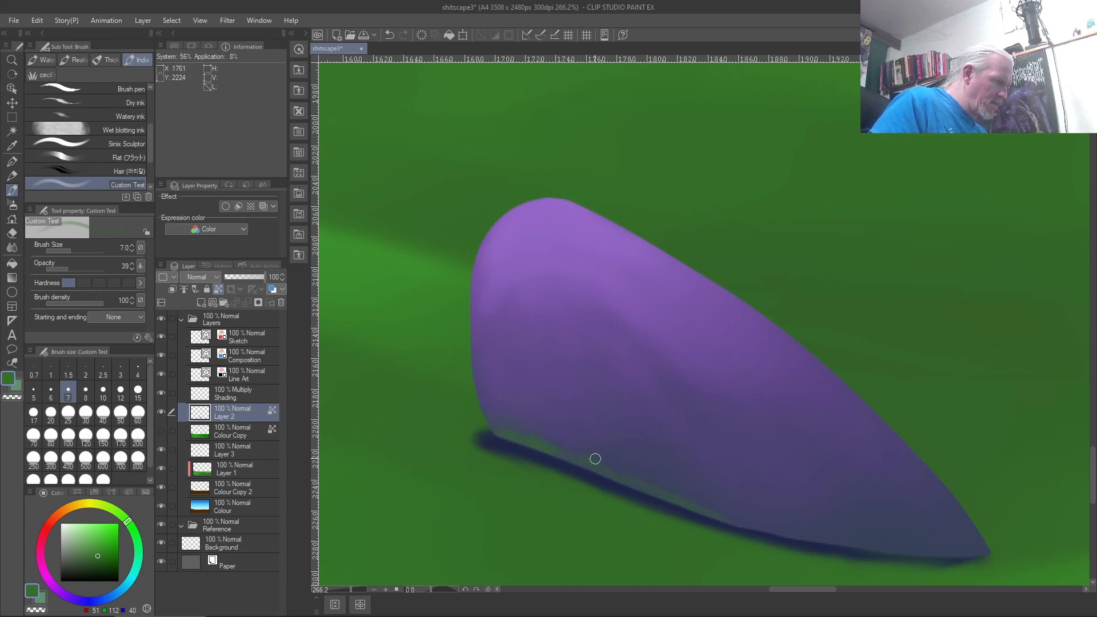
{"action": "key", "text": "ctrl+z"}
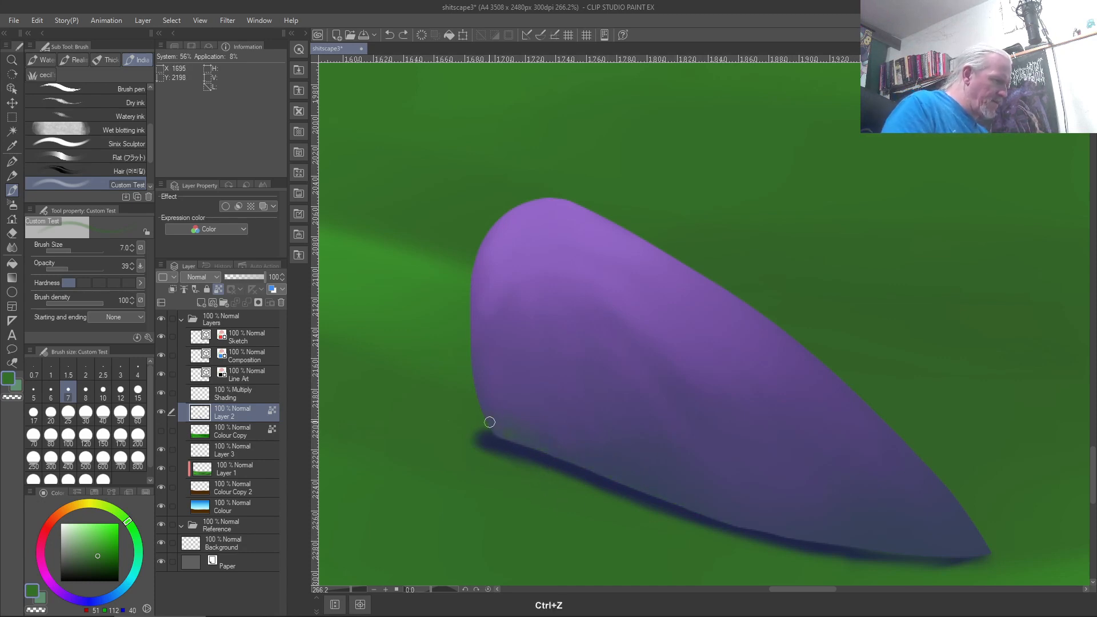
{"action": "left_click_drag", "start_coordinate": [494, 415], "coordinate": [516, 434]}
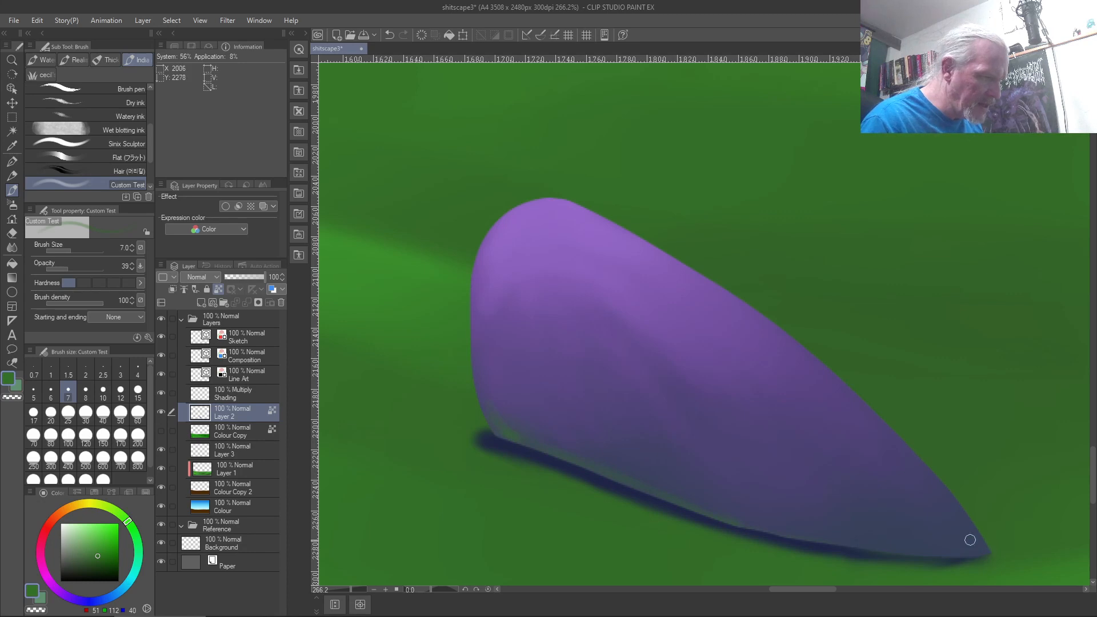
{"action": "left_click_drag", "start_coordinate": [989, 547], "coordinate": [774, 540]}
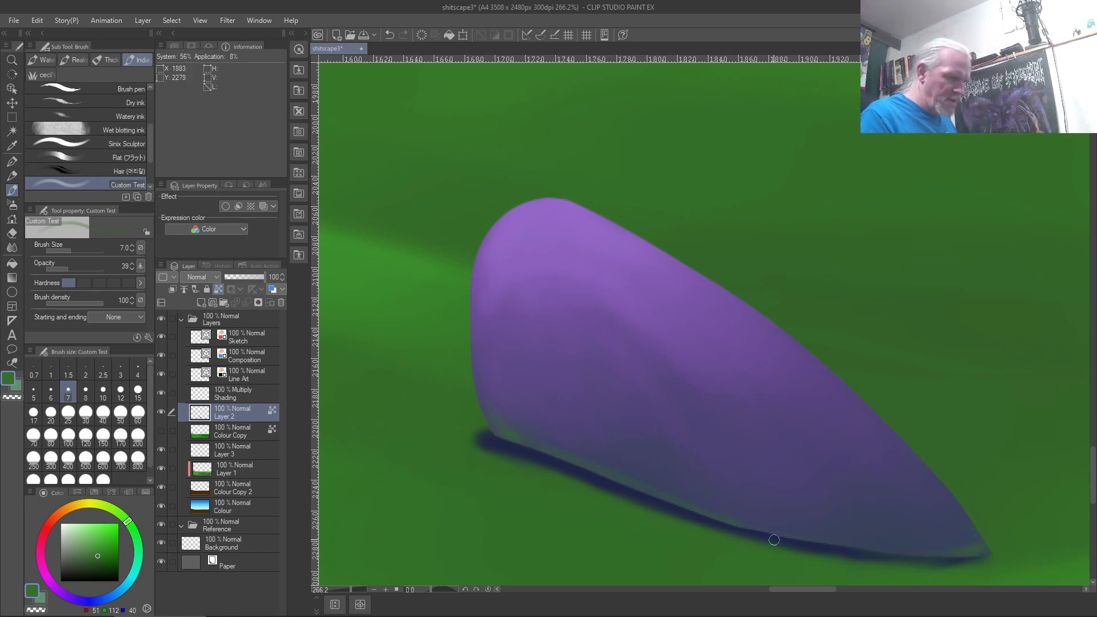
Step: Start a Hue/Saturation/Luminosity correction on the rock's layer, shifting the hue to -30 and the saturation to -47
{"action": "key", "text": "ctrl+0"}
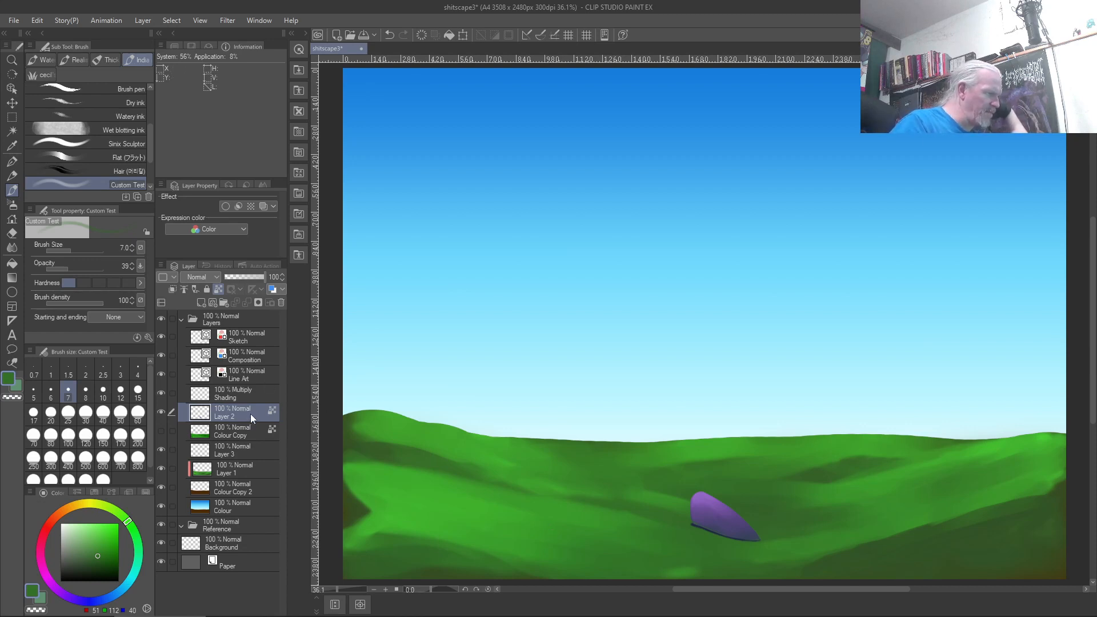
{"action": "left_click", "coordinate": [142, 21]}
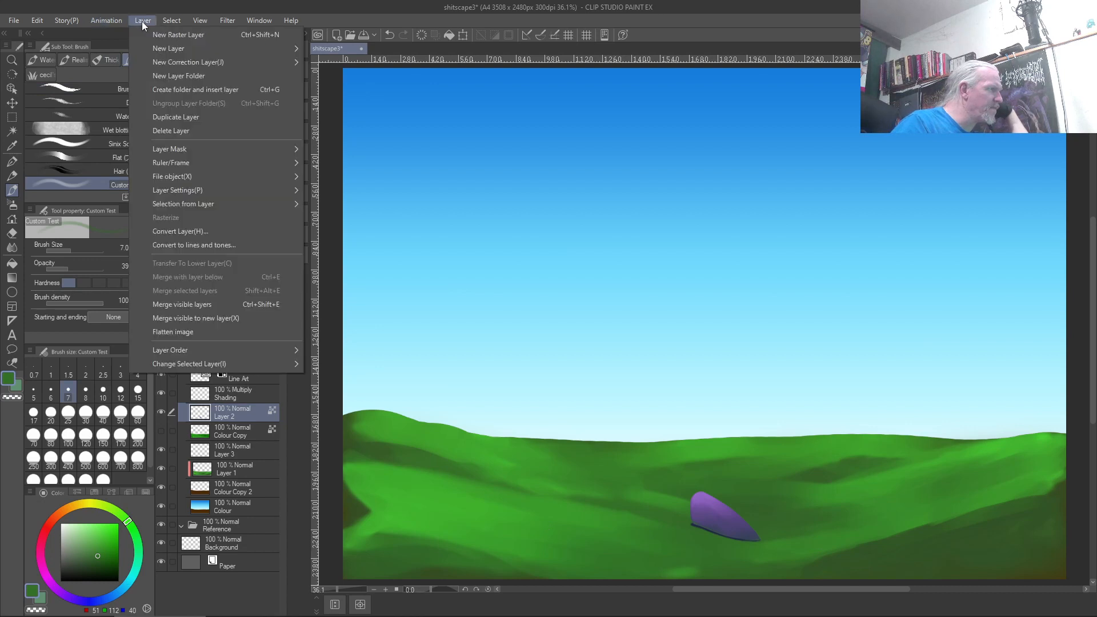
{"action": "mouse_move", "coordinate": [35, 21]}
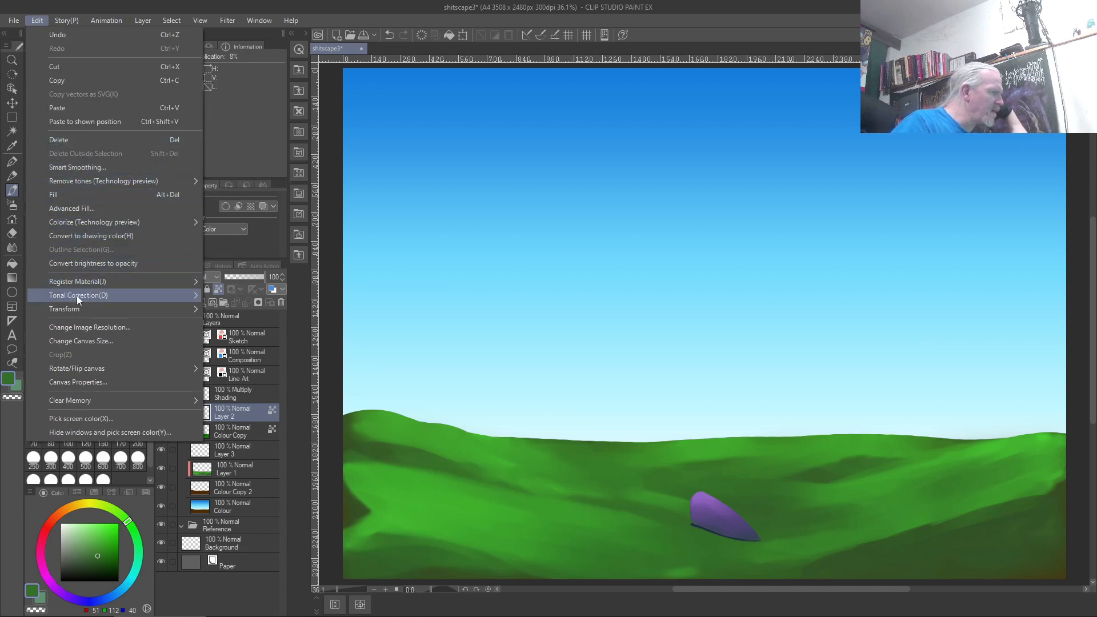
{"action": "mouse_move", "coordinate": [77, 296]}
{"action": "left_click", "coordinate": [266, 310]}
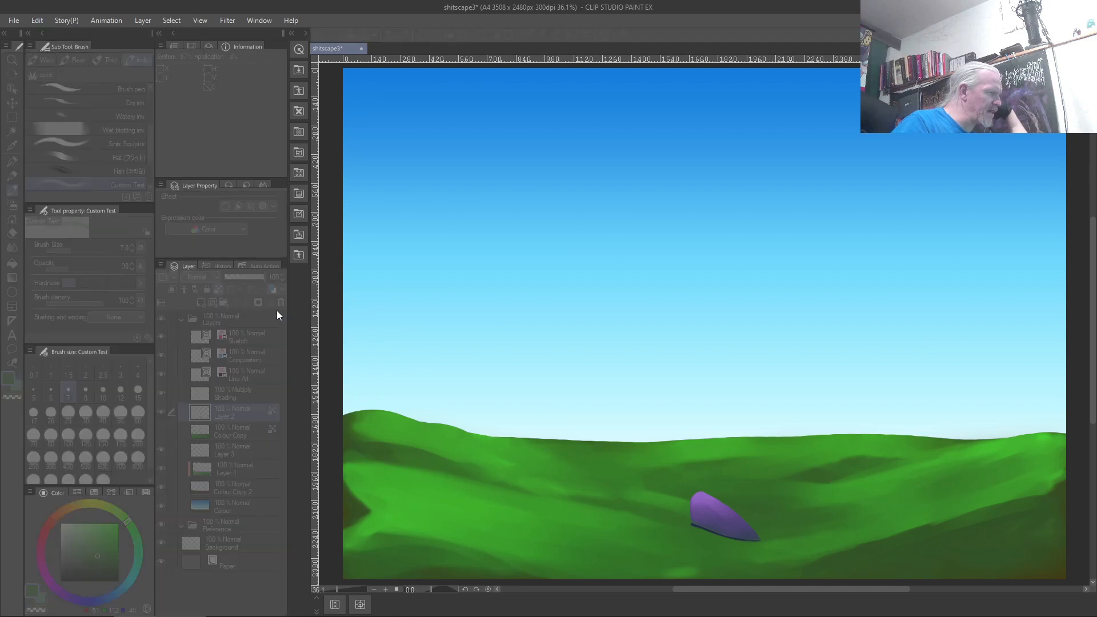
{"action": "mouse_move", "coordinate": [690, 167]}
{"action": "left_mouse_down"}
{"action": "mouse_move", "coordinate": [609, 163]}
{"action": "mouse_move", "coordinate": [687, 172]}
{"action": "mouse_move", "coordinate": [673, 169]}
{"action": "left_mouse_up"}
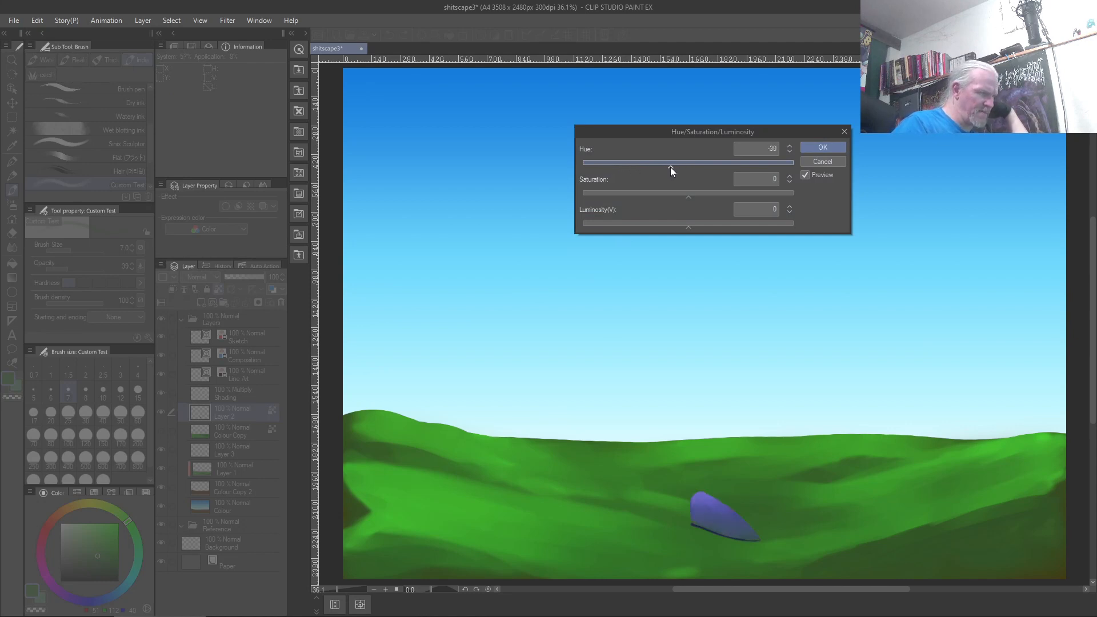
{"action": "left_click", "coordinate": [692, 195]}
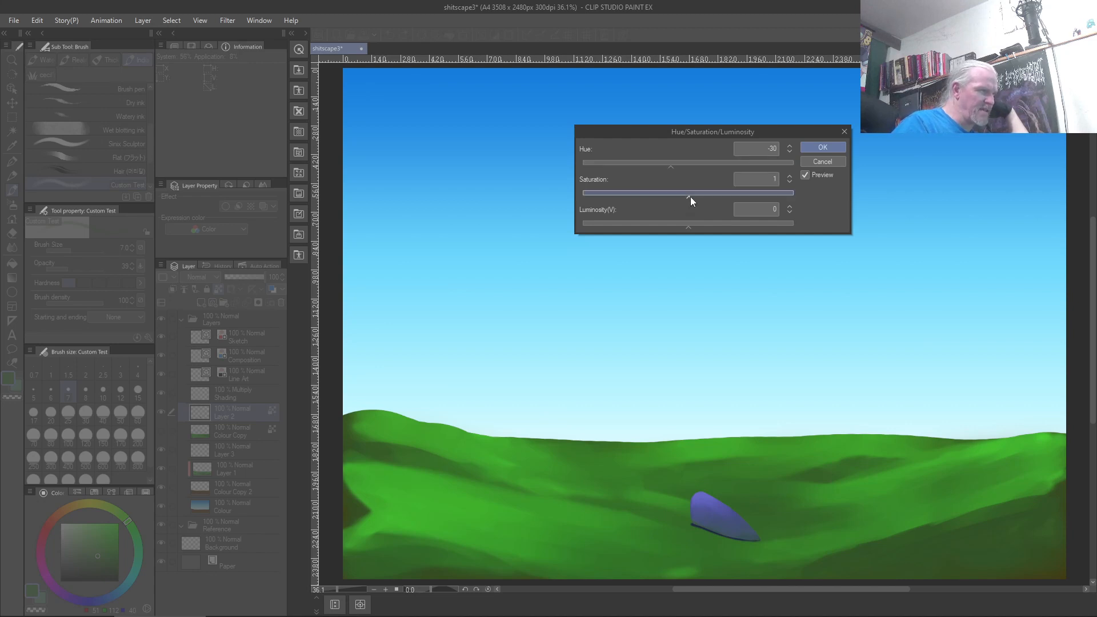
{"action": "left_click_drag", "start_coordinate": [680, 195], "coordinate": [673, 194]}
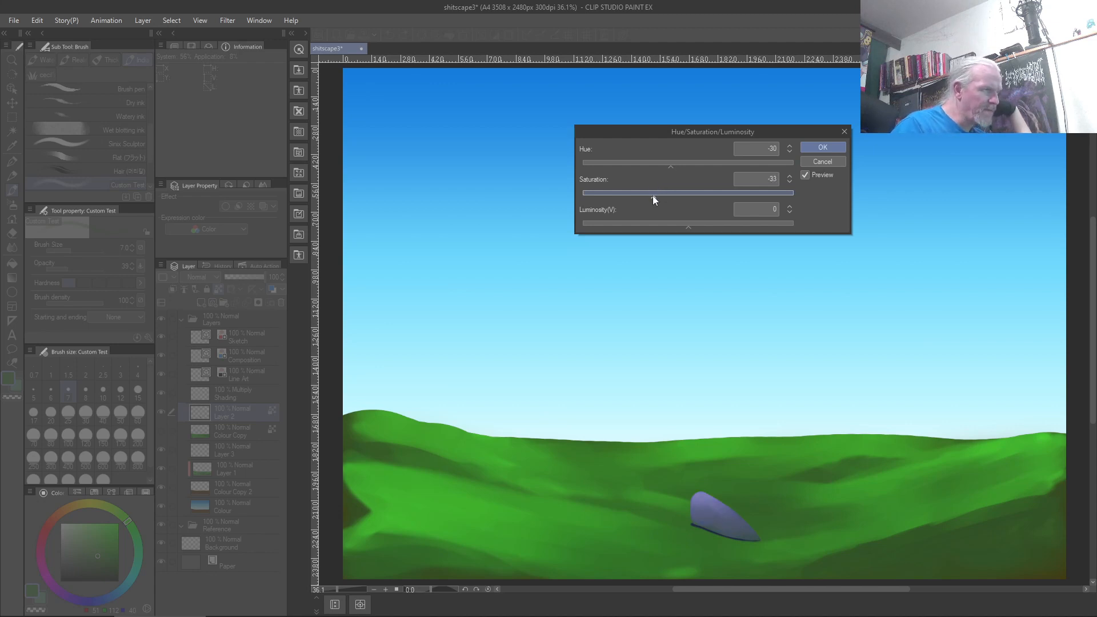
{"action": "left_click_drag", "start_coordinate": [644, 200], "coordinate": [632, 196]}
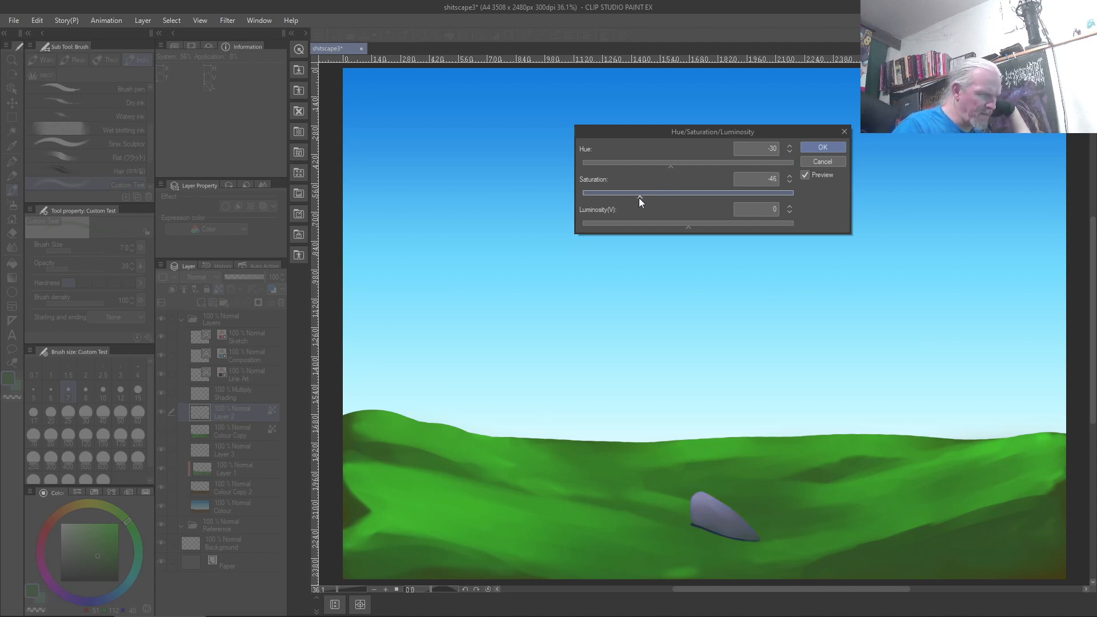
{"action": "left_click_drag", "start_coordinate": [643, 198], "coordinate": [649, 199]}
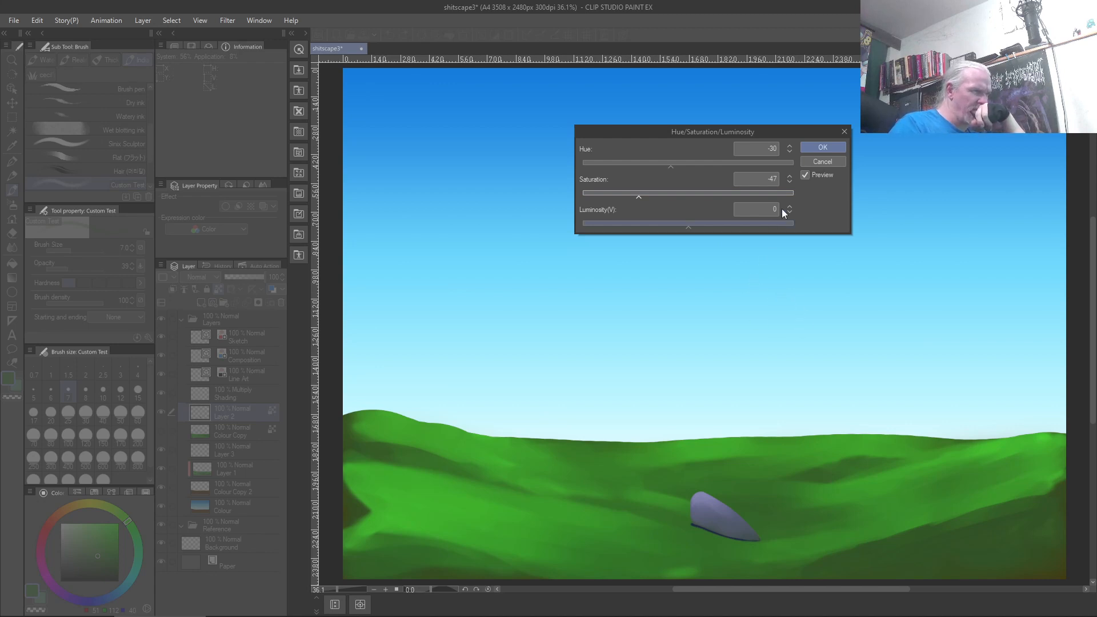
Step: Set the correction's luminosity to -6, hue to -46 and saturation to -52, and apply it to turn the rock slate grey
{"action": "left_click_drag", "start_coordinate": [691, 228], "coordinate": [709, 233]}
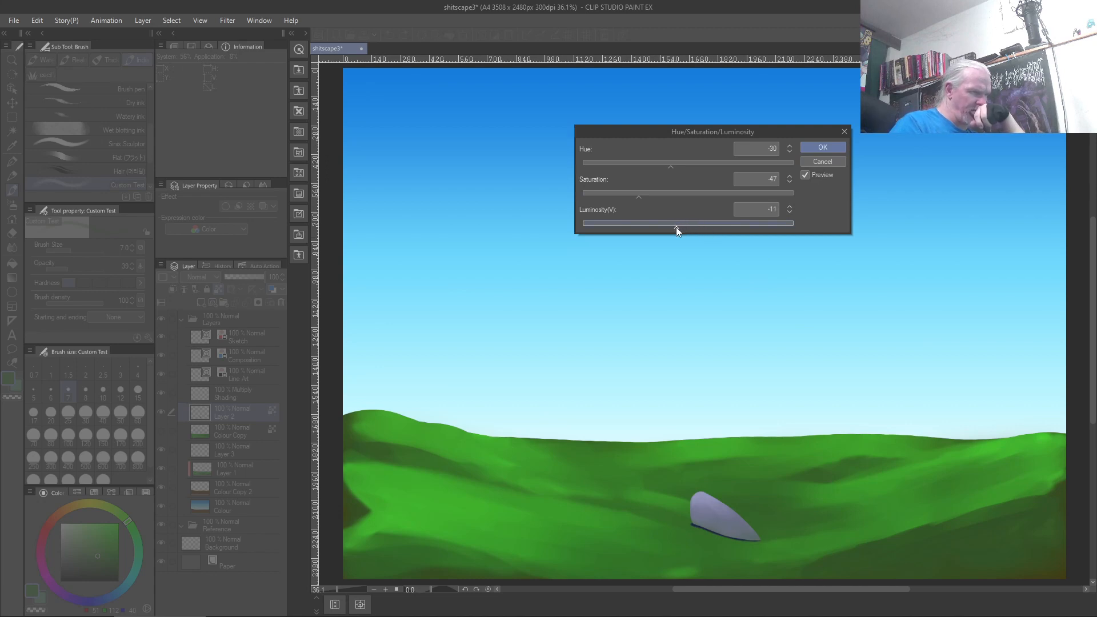
{"action": "left_click_drag", "start_coordinate": [669, 228], "coordinate": [664, 227]}
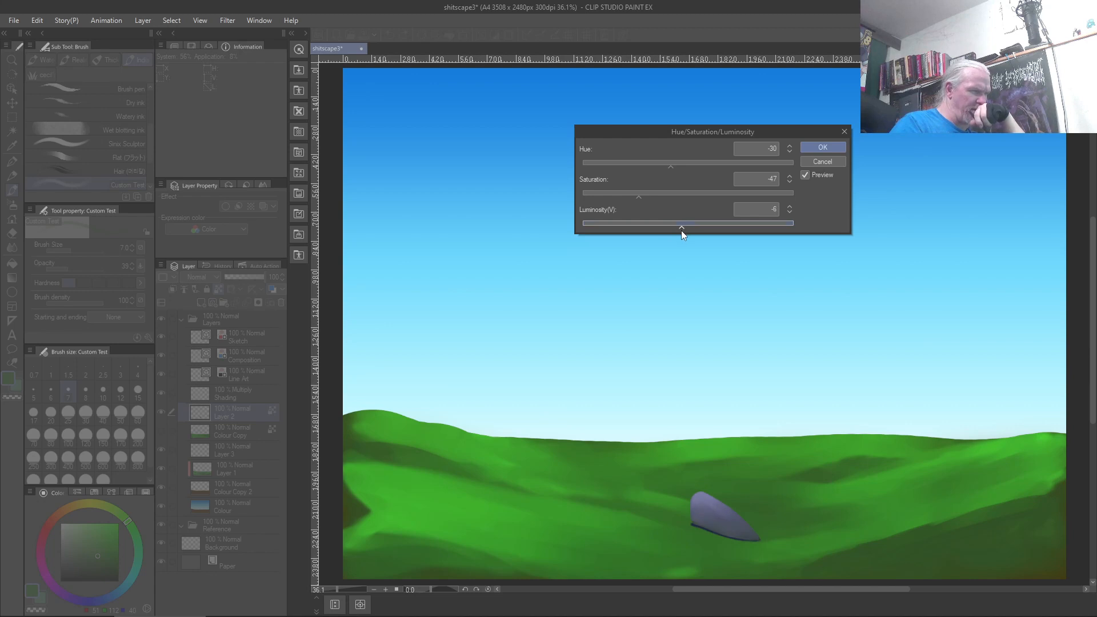
{"action": "left_click", "coordinate": [642, 198]}
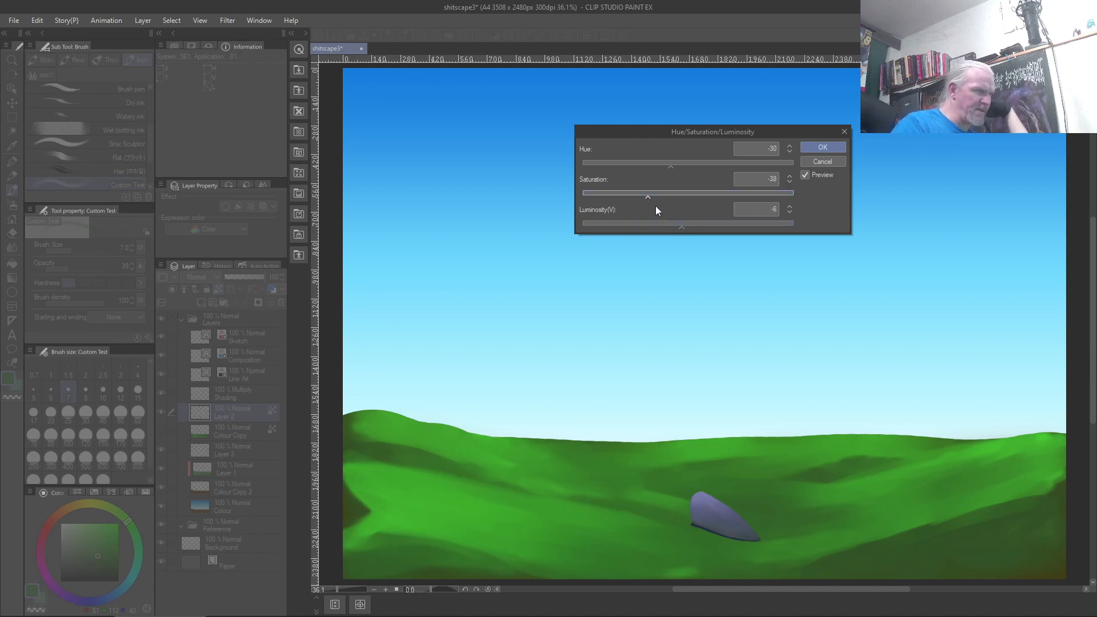
{"action": "left_click", "coordinate": [672, 167]}
{"action": "left_click_drag", "start_coordinate": [663, 169], "coordinate": [656, 174]}
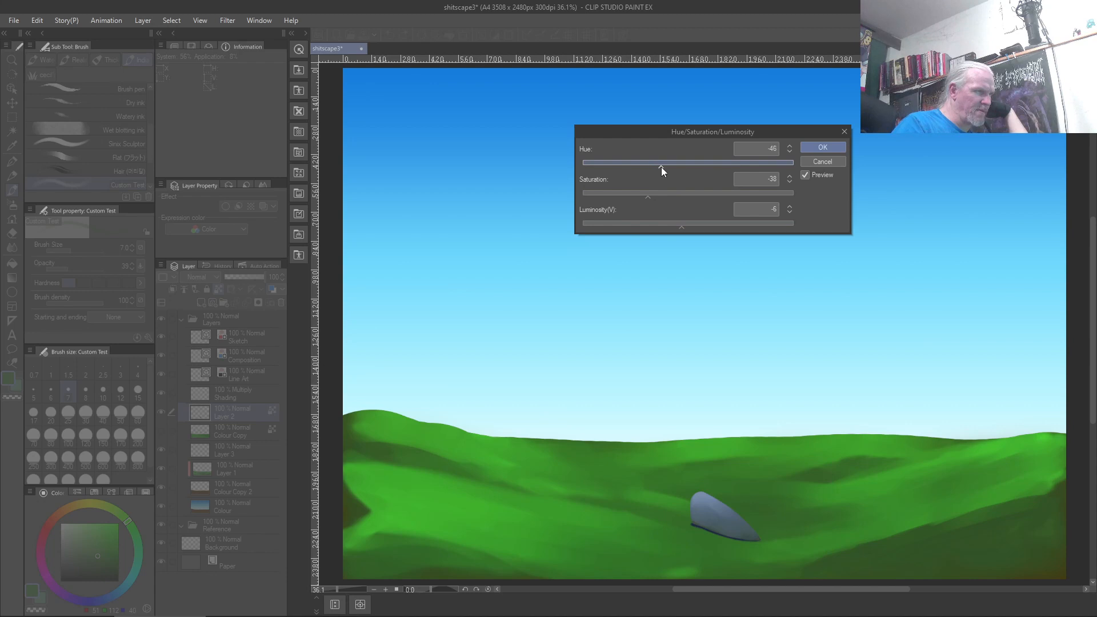
{"action": "left_click_drag", "start_coordinate": [646, 198], "coordinate": [633, 200]}
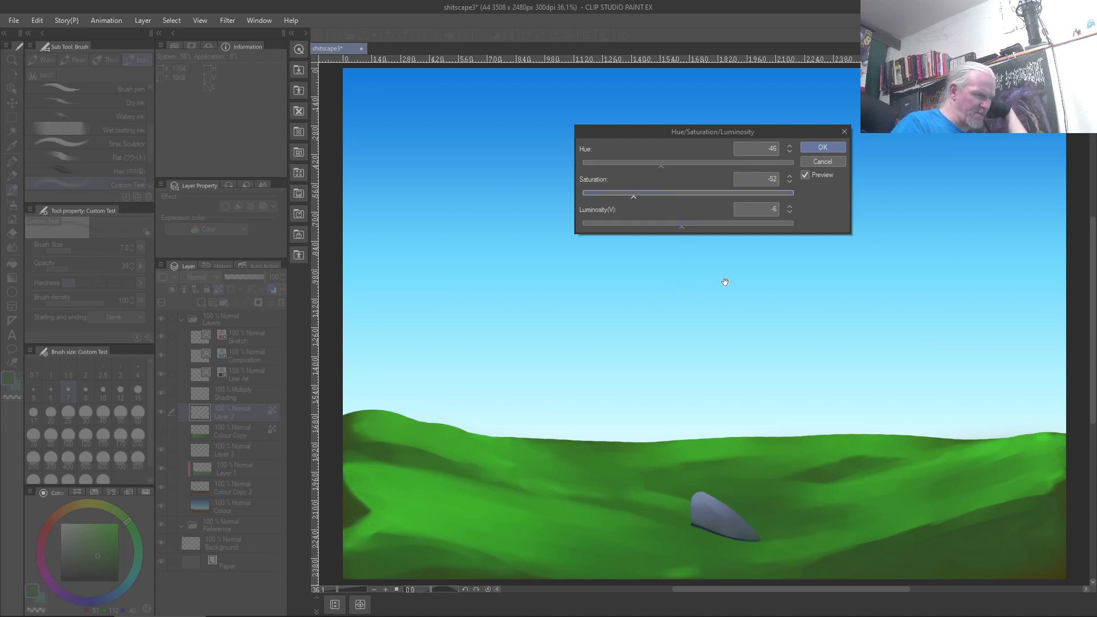
{"action": "left_click", "coordinate": [828, 147]}
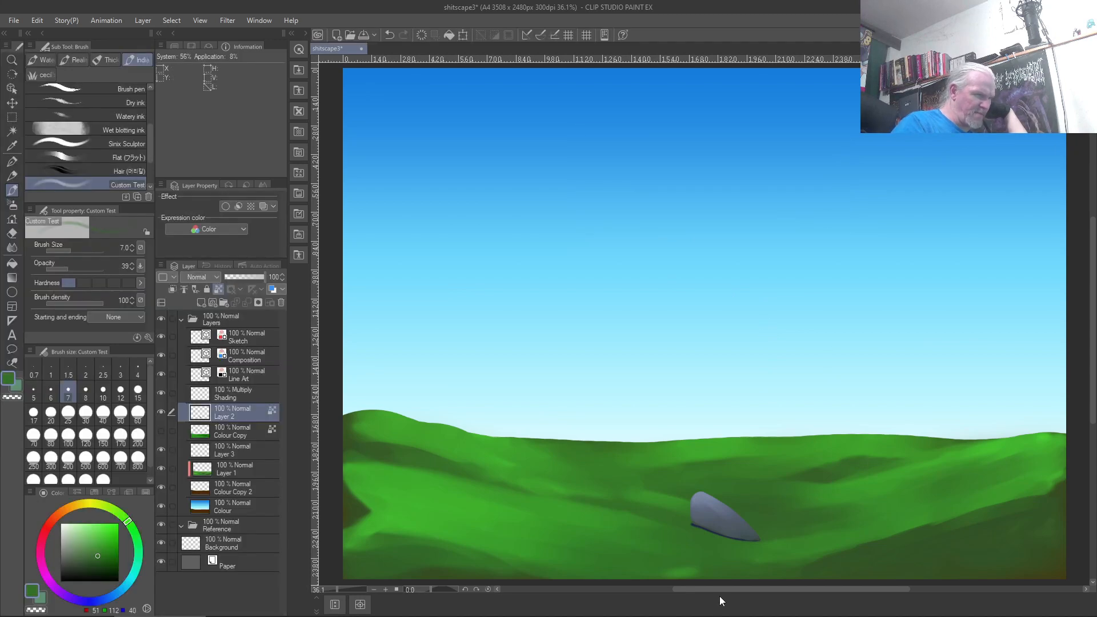
Step: Reduce the brush size to 1.5 and paint thin light scratches on the rock's face with the sampled highlight grey, RGB 125, 137, 164
{"action": "scroll", "coordinate": [743, 496], "scroll_direction": "up", "scroll_amount": 2}
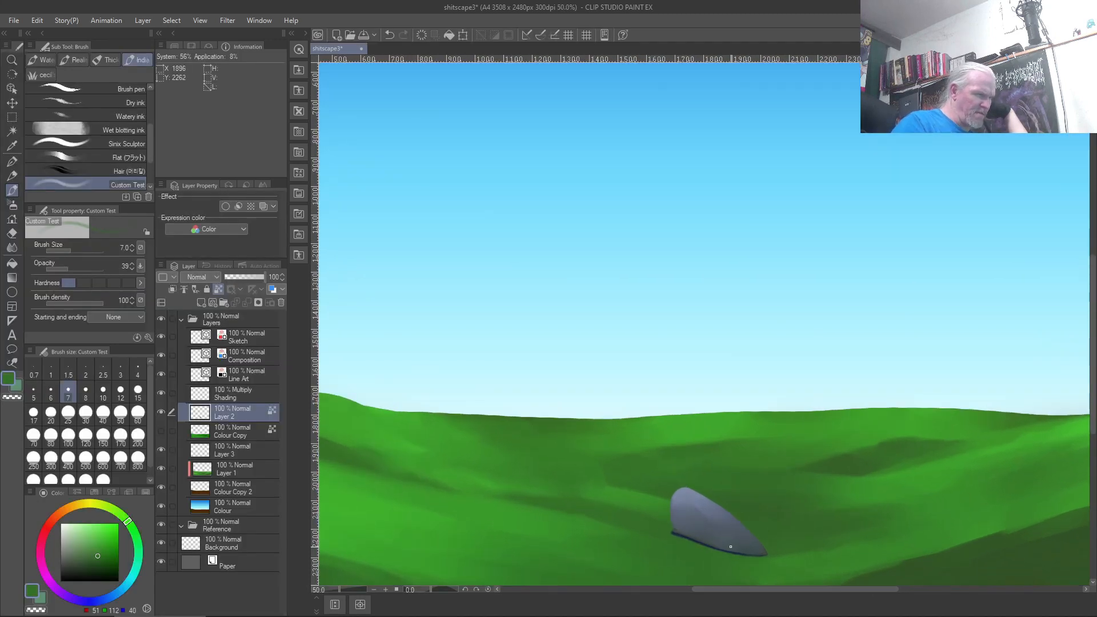
{"action": "scroll", "coordinate": [730, 547], "scroll_direction": "up", "scroll_amount": 2}
{"action": "scroll", "coordinate": [730, 547], "scroll_direction": "up", "scroll_amount": 3}
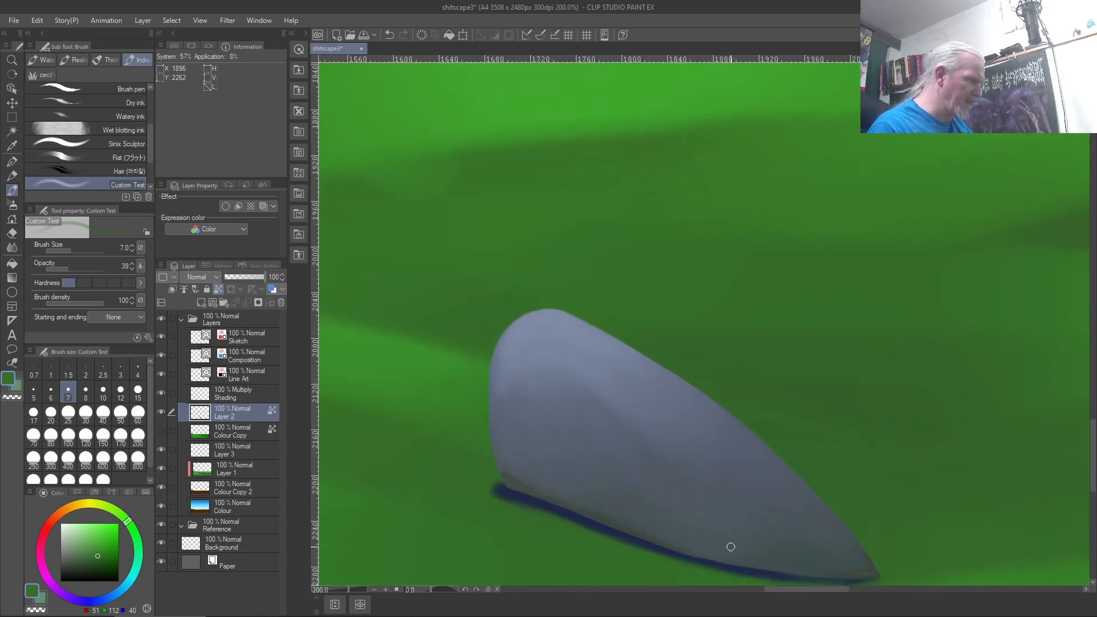
{"action": "right_click", "coordinate": [600, 390]}
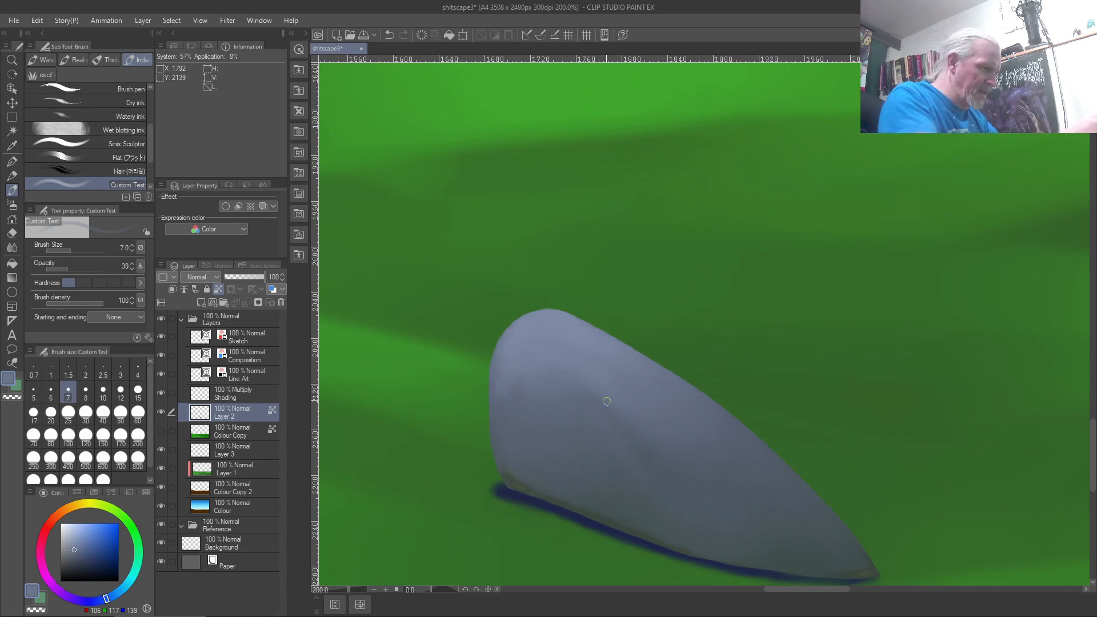
{"action": "key", "text": "bracketleft"}
{"action": "key", "text": "bracketleft"}
{"action": "key", "text": "bracketleft"}
{"action": "key", "text": "bracketleft"}
{"action": "key", "text": "bracketleft"}
{"action": "key", "text": "bracketleft"}
{"action": "key", "text": "bracketleft"}
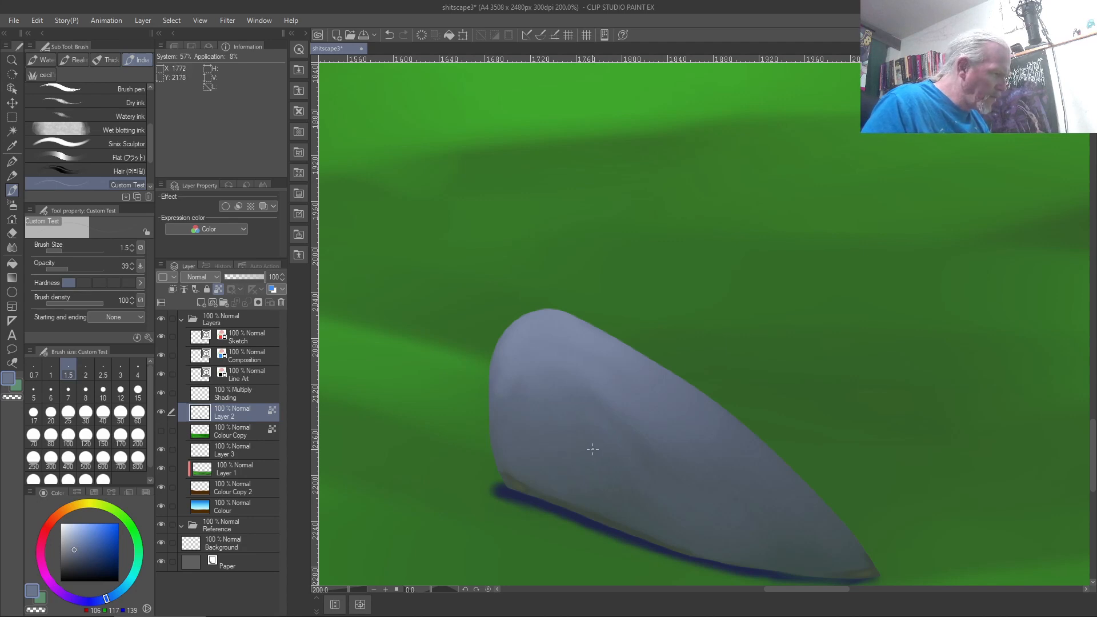
{"action": "right_click", "coordinate": [533, 327]}
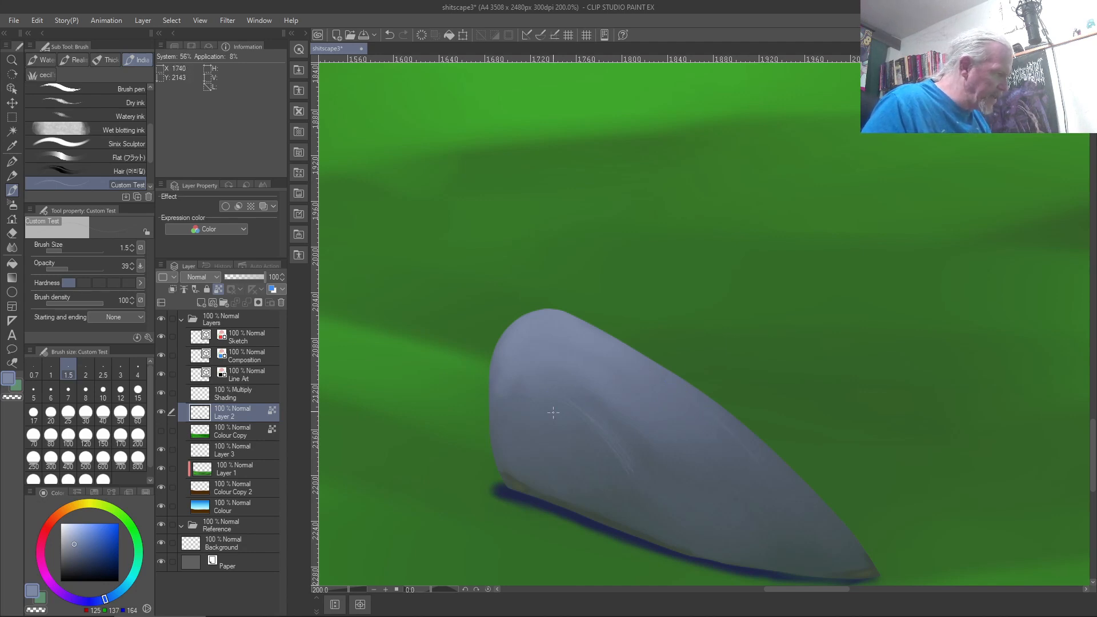
Step: Sample the dark grey near the rock's base, RGB 62, 77, 76, and paint dark crevices beside the scratches with brush sizes 3 and 8
{"action": "key", "text": "bracketright"}
{"action": "key", "text": "bracketright"}
{"action": "key", "text": "bracketright"}
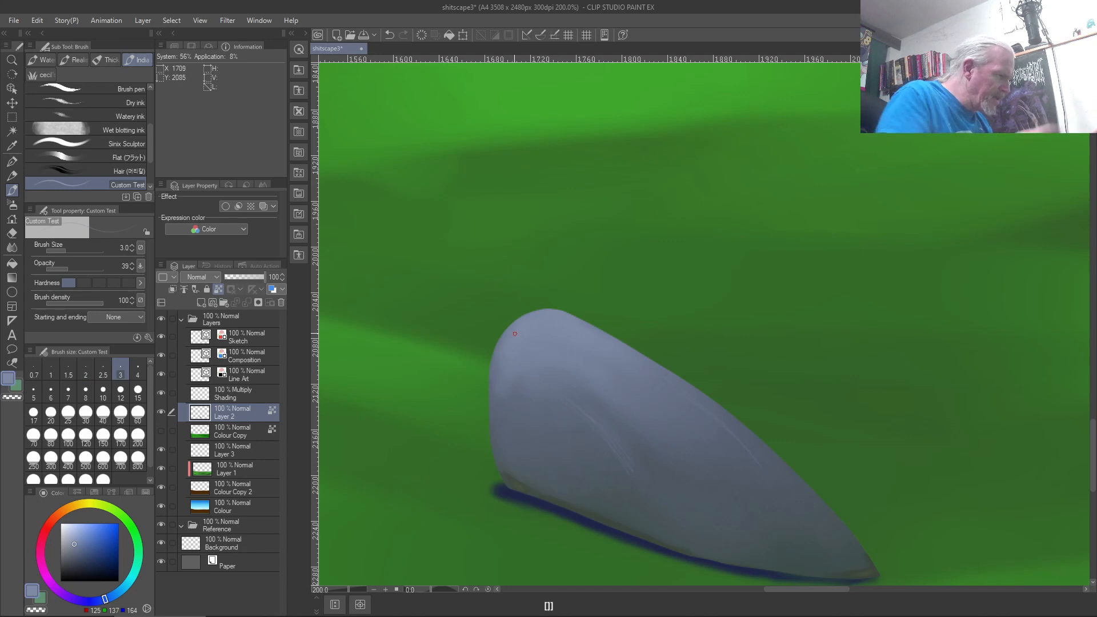
{"action": "right_click", "coordinate": [794, 557]}
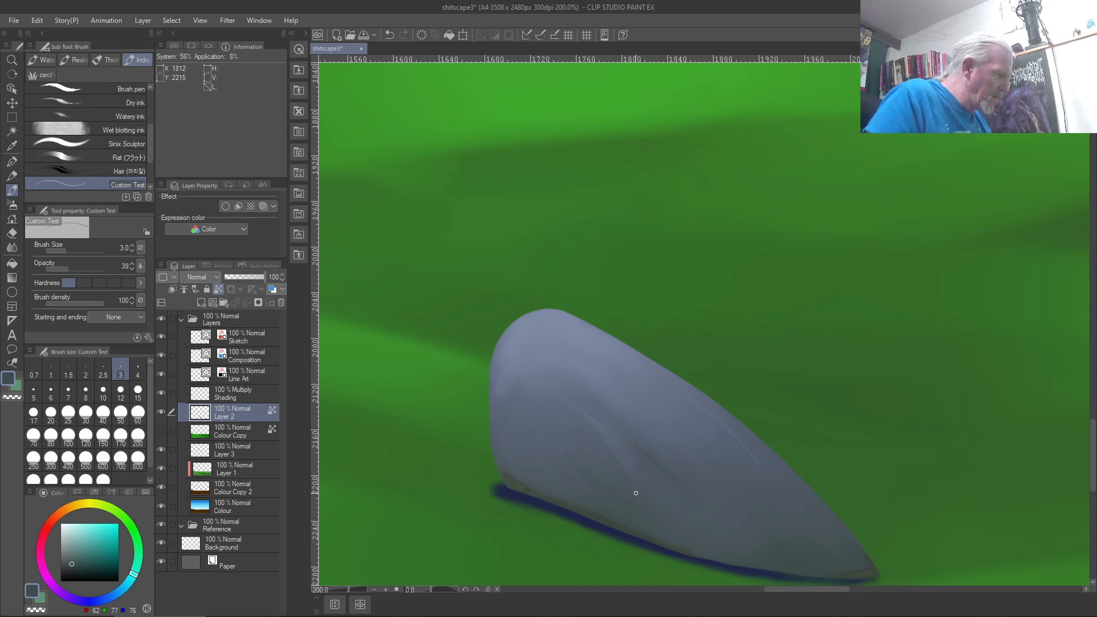
{"action": "key", "text": "bracketright"}
{"action": "key", "text": "bracketright"}
{"action": "key", "text": "bracketright"}
{"action": "key", "text": "bracketright"}
{"action": "key", "text": "bracketright"}
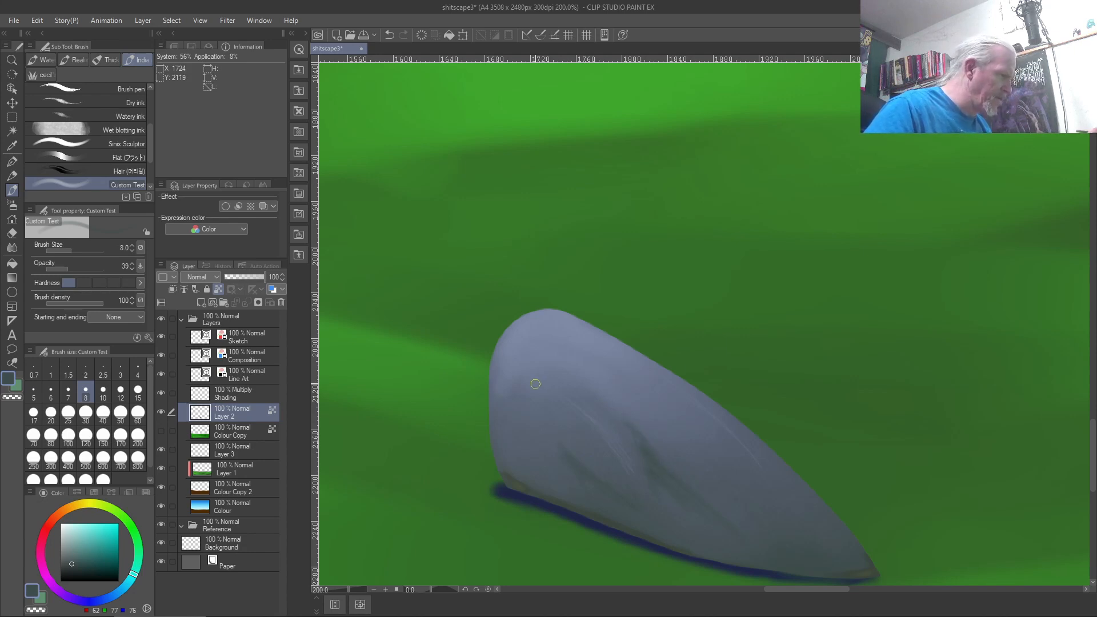
Step: Highlight the raised ridge beside the main crevice with the sampled light grey, RGB 127, 139, 166, and soften it with a sampled mid-tone
{"action": "right_click", "coordinate": [528, 331]}
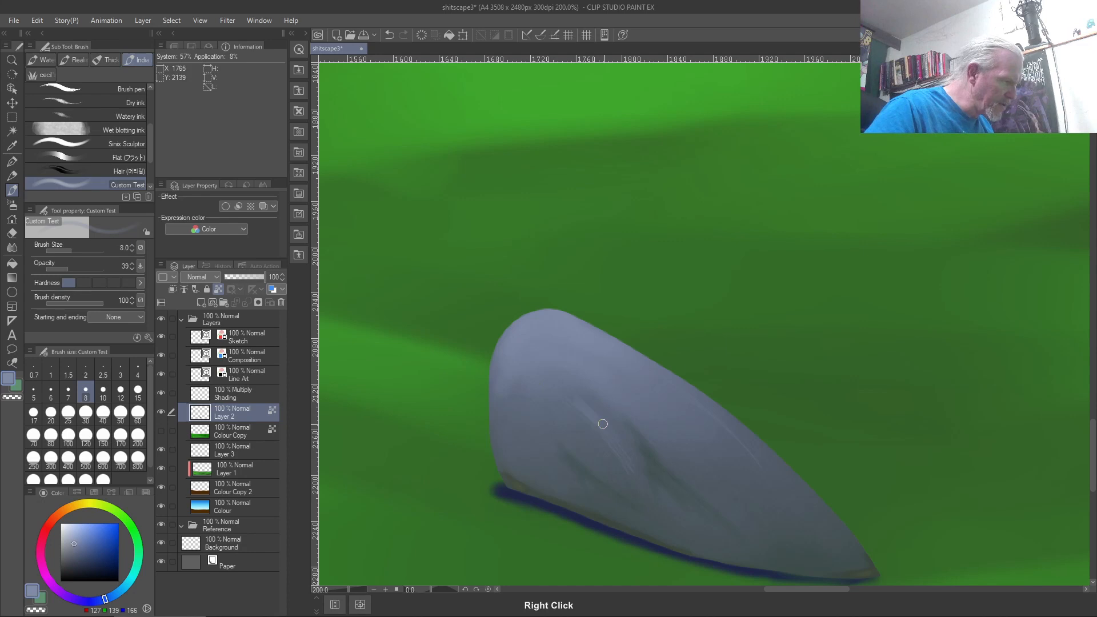
{"action": "mouse_move", "coordinate": [619, 429]}
{"action": "left_mouse_down"}
{"action": "mouse_move", "coordinate": [629, 452]}
{"action": "mouse_move", "coordinate": [622, 434]}
{"action": "left_mouse_up"}
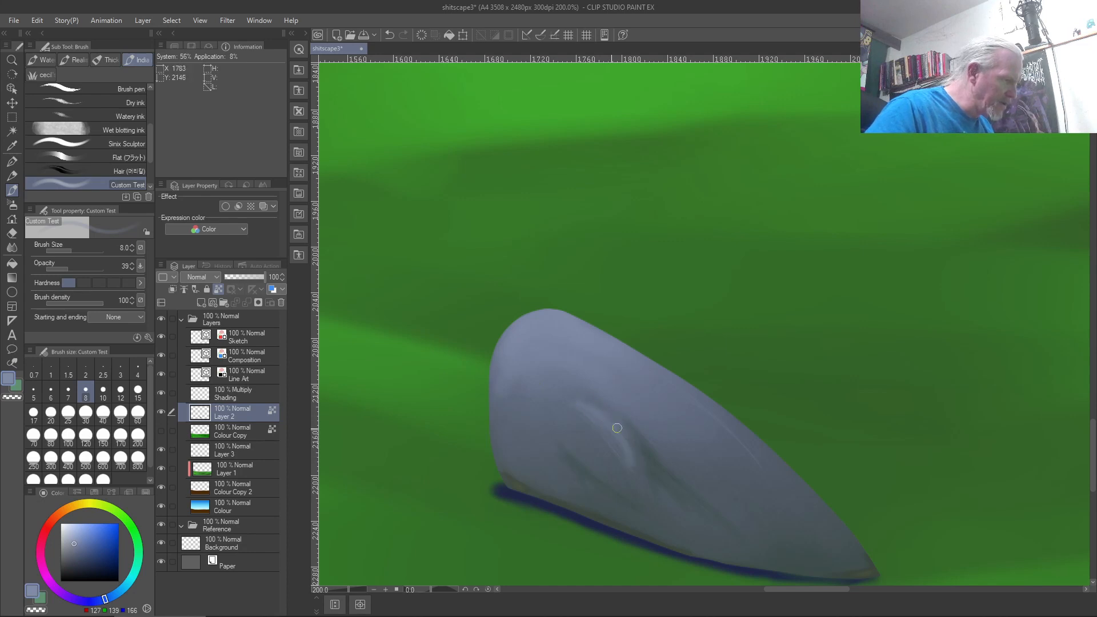
{"action": "right_click", "coordinate": [614, 444]}
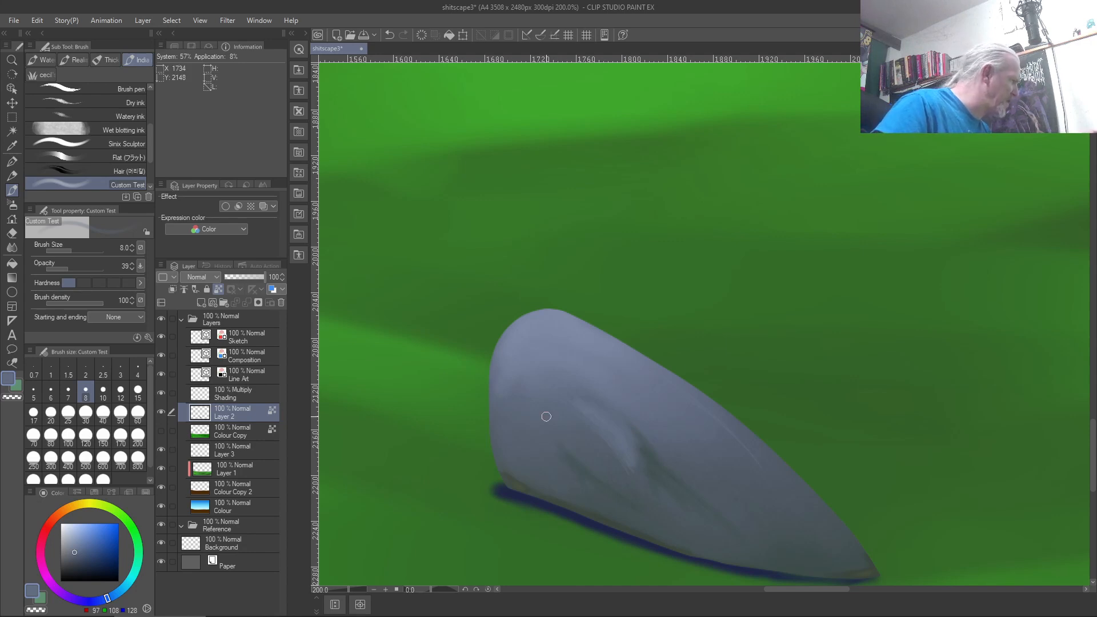
Step: At brush opacity 72, darken the rock's crevices with sampled RGB 65, 79, 80 and highlight its upper sloping edge with a sampled light grey
{"action": "left_click_drag", "start_coordinate": [66, 266], "coordinate": [87, 266]}
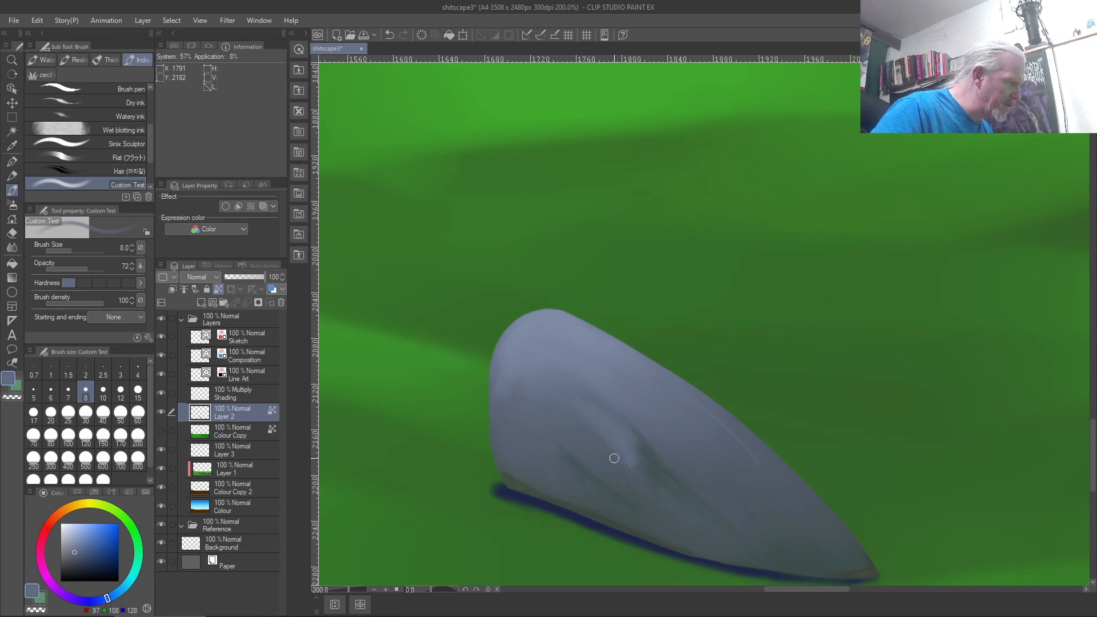
{"action": "right_click", "coordinate": [800, 549]}
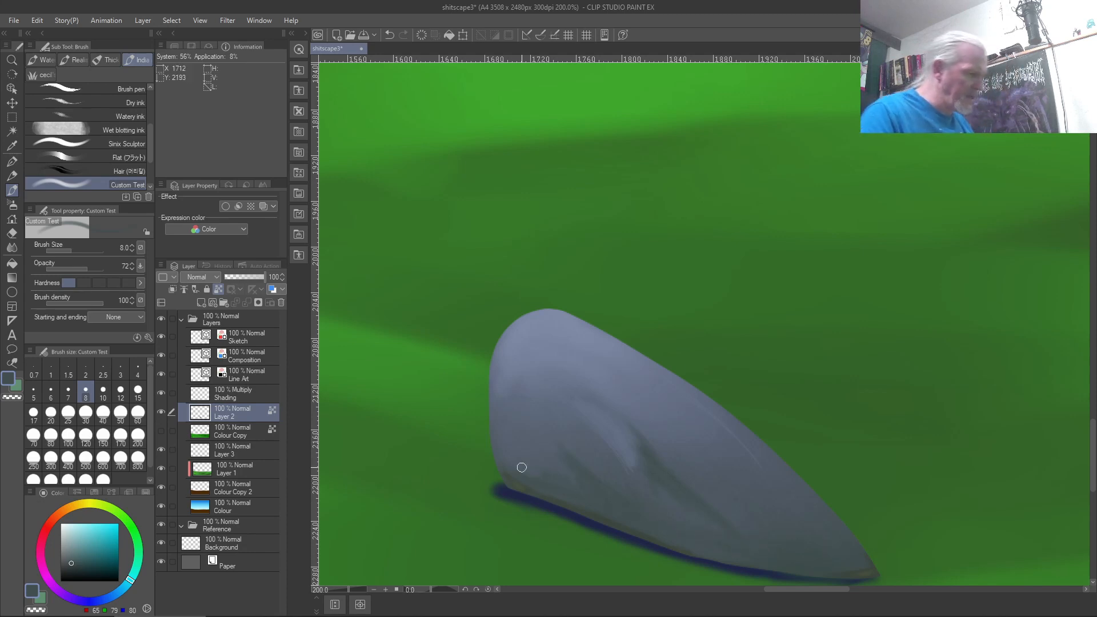
{"action": "right_click", "coordinate": [536, 346]}
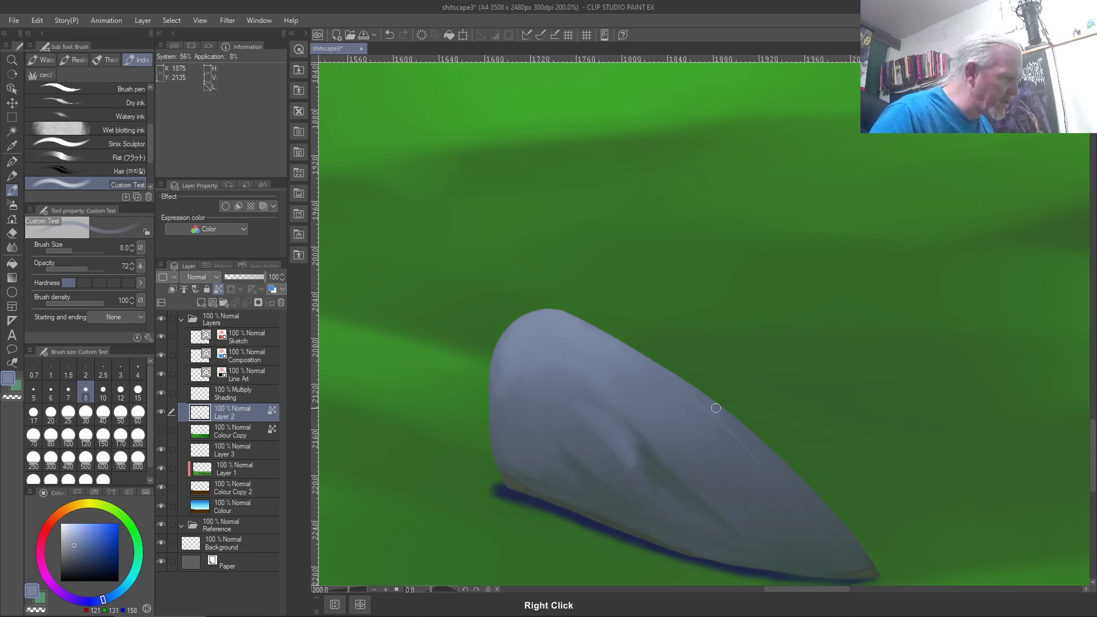
{"action": "left_click_drag", "start_coordinate": [717, 410], "coordinate": [808, 489]}
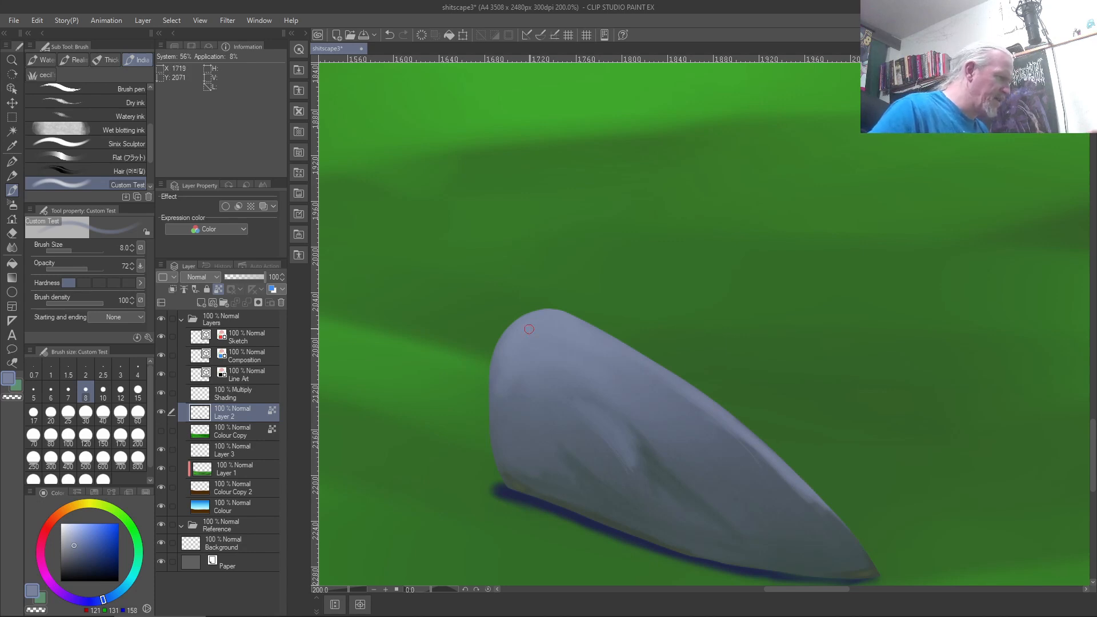
Step: Paint dark, notched crevices just below the highlighted sloping edge with greys sampled from the rock
{"action": "right_click", "coordinate": [592, 379]}
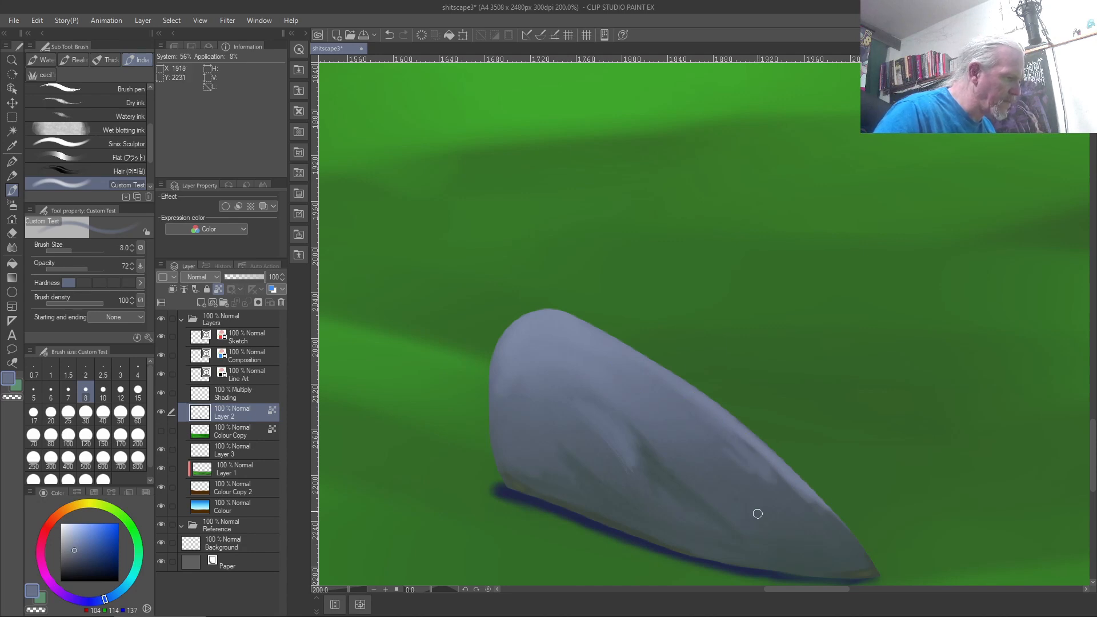
{"action": "right_click", "coordinate": [737, 500]}
{"action": "right_click", "coordinate": [711, 491]}
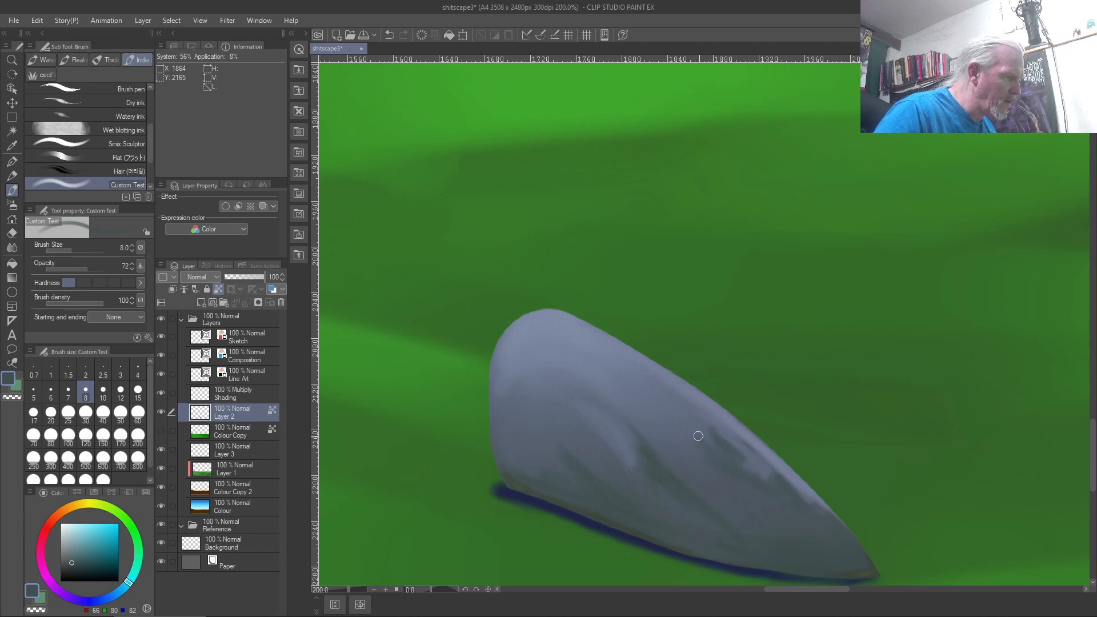
{"action": "left_click_drag", "start_coordinate": [650, 390], "coordinate": [728, 454]}
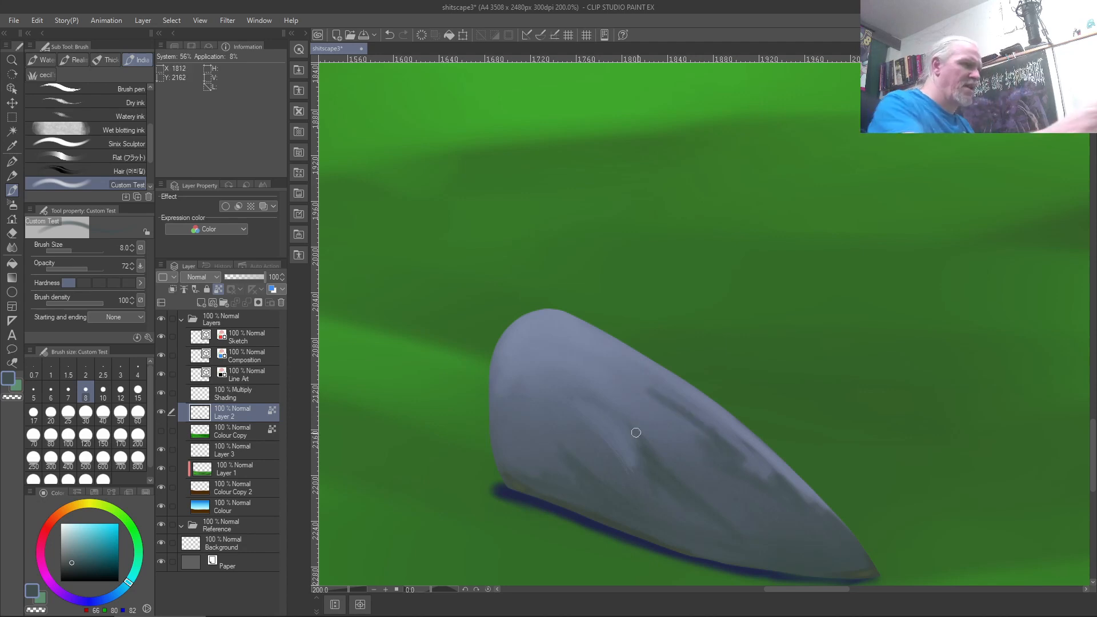
Step: Soften the new crevices and the lower face of the rock with the Blend tool, and resample the light grey
{"action": "key", "text": "j"}
{"action": "mouse_move", "coordinate": [654, 396]}
{"action": "left_mouse_down"}
{"action": "mouse_move", "coordinate": [783, 494]}
{"action": "mouse_move", "coordinate": [732, 467]}
{"action": "mouse_move", "coordinate": [794, 488]}
{"action": "mouse_move", "coordinate": [740, 437]}
{"action": "mouse_move", "coordinate": [805, 504]}
{"action": "mouse_move", "coordinate": [754, 449]}
{"action": "mouse_move", "coordinate": [816, 498]}
{"action": "mouse_move", "coordinate": [798, 494]}
{"action": "mouse_move", "coordinate": [847, 546]}
{"action": "mouse_move", "coordinate": [798, 486]}
{"action": "mouse_move", "coordinate": [836, 534]}
{"action": "mouse_move", "coordinate": [776, 489]}
{"action": "left_mouse_up"}
{"action": "mouse_move", "coordinate": [684, 430]}
{"action": "left_mouse_down"}
{"action": "mouse_move", "coordinate": [721, 474]}
{"action": "mouse_move", "coordinate": [633, 397]}
{"action": "mouse_move", "coordinate": [664, 421]}
{"action": "mouse_move", "coordinate": [630, 376]}
{"action": "mouse_move", "coordinate": [702, 443]}
{"action": "mouse_move", "coordinate": [649, 385]}
{"action": "left_mouse_up"}
{"action": "mouse_move", "coordinate": [762, 555]}
{"action": "left_mouse_down"}
{"action": "mouse_move", "coordinate": [740, 521]}
{"action": "mouse_move", "coordinate": [727, 529]}
{"action": "mouse_move", "coordinate": [649, 483]}
{"action": "left_mouse_up"}
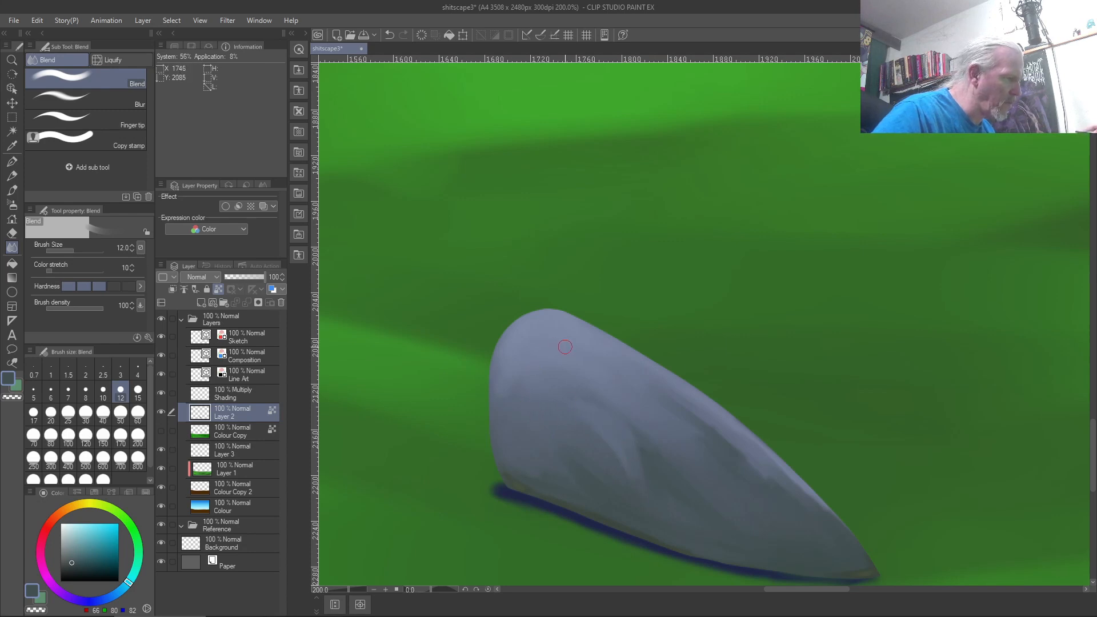
{"action": "right_click", "coordinate": [596, 369]}
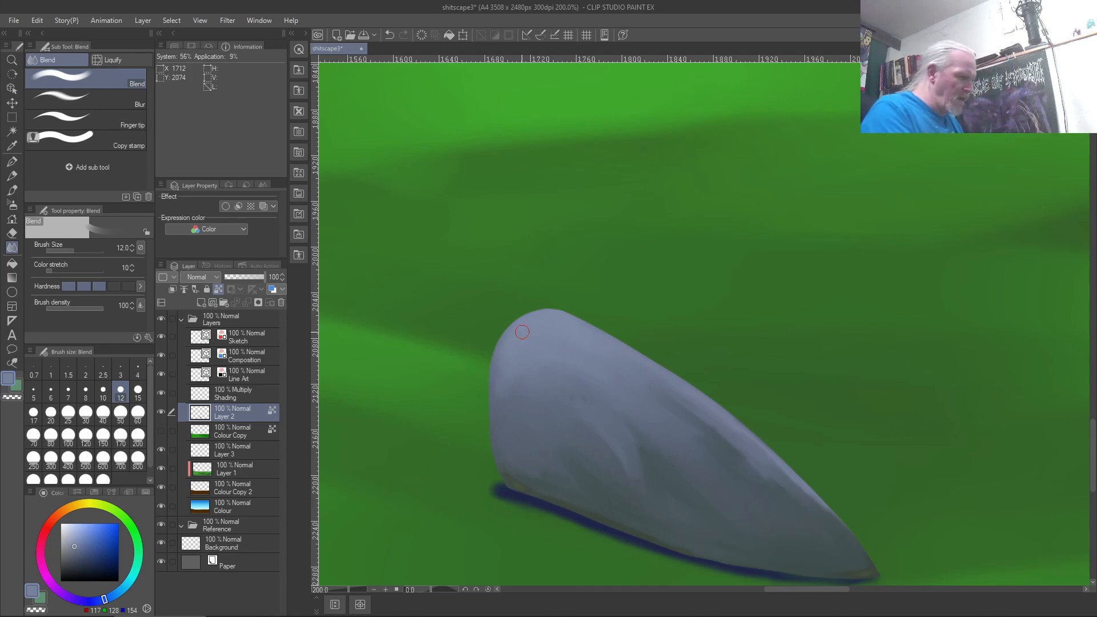
Step: Sample the dark grey near the rock's base, RGB 64, 78, 79, and add a new raster layer above the rock's layer
{"action": "key", "text": "ctrl+0"}
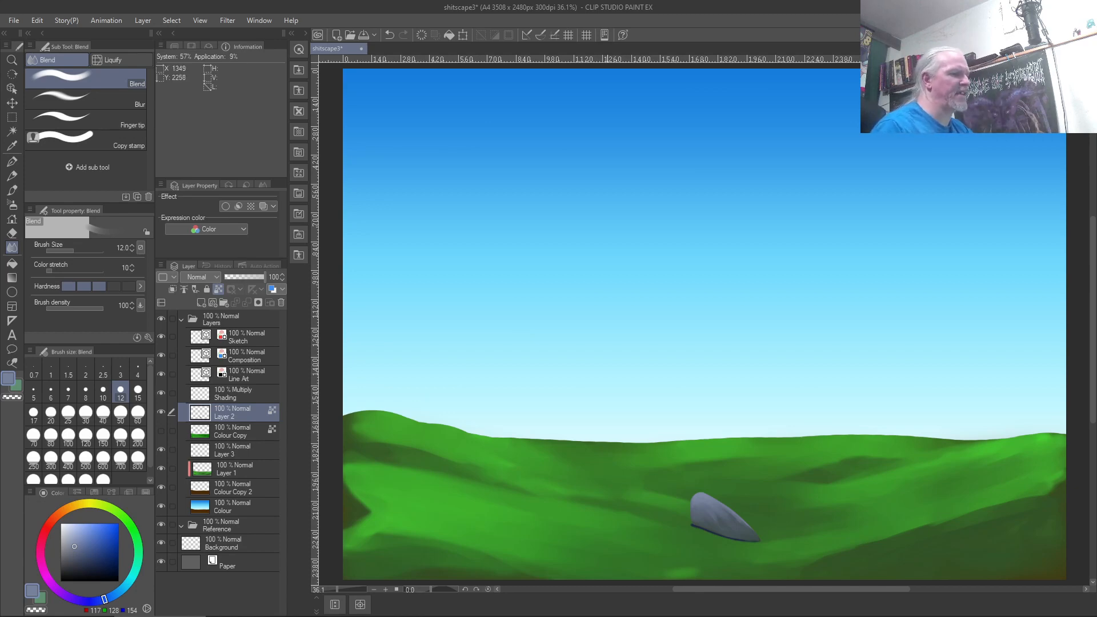
{"action": "scroll", "coordinate": [741, 520], "scroll_direction": "up", "scroll_amount": 3}
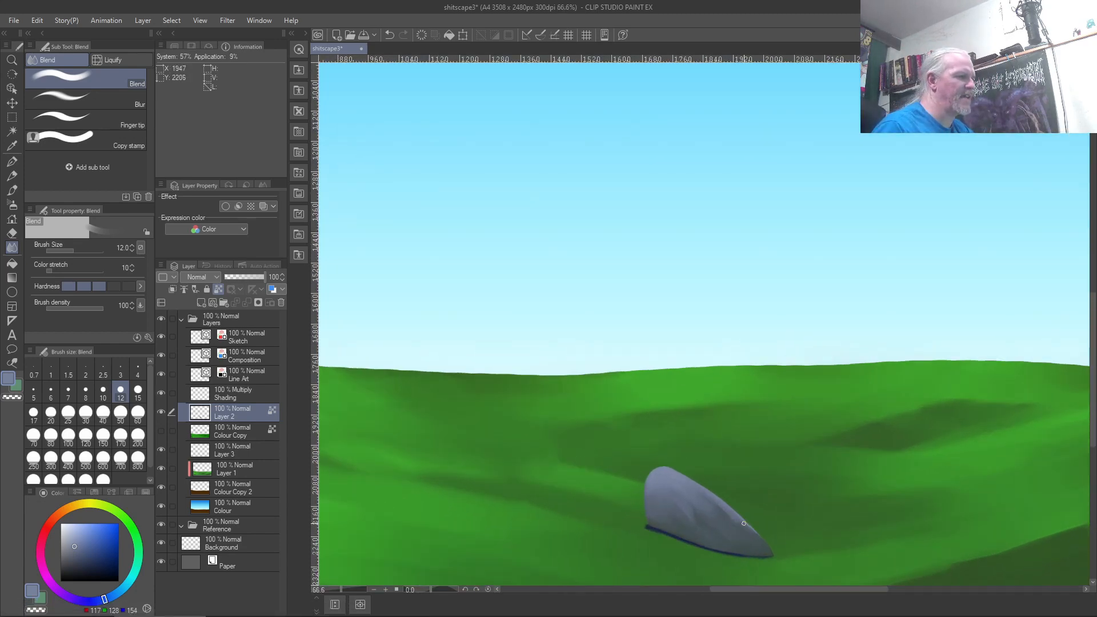
{"action": "scroll", "coordinate": [744, 523], "scroll_direction": "up", "scroll_amount": 3}
{"action": "left_click_drag", "start_coordinate": [496, 507], "coordinate": [477, 283]}
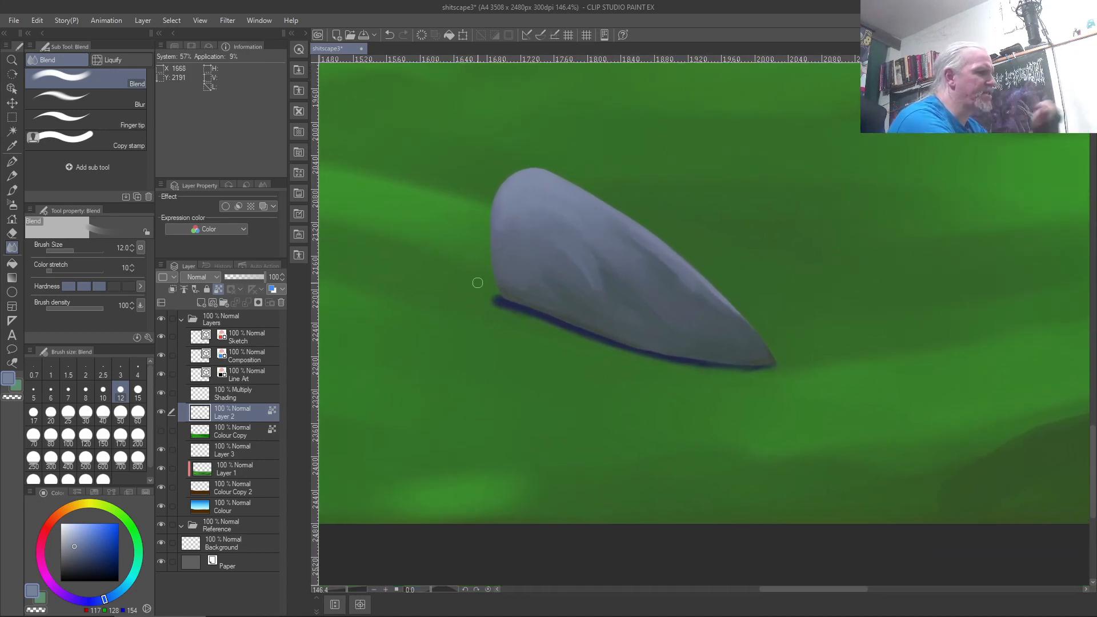
{"action": "right_click", "coordinate": [710, 349]}
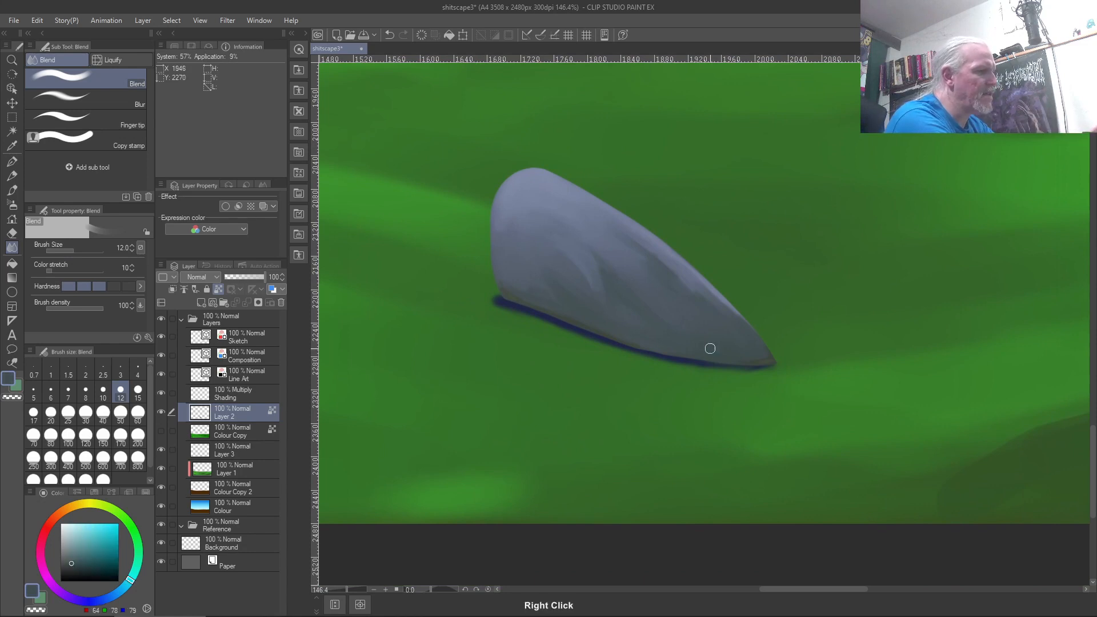
{"action": "right_click", "coordinate": [226, 419]}
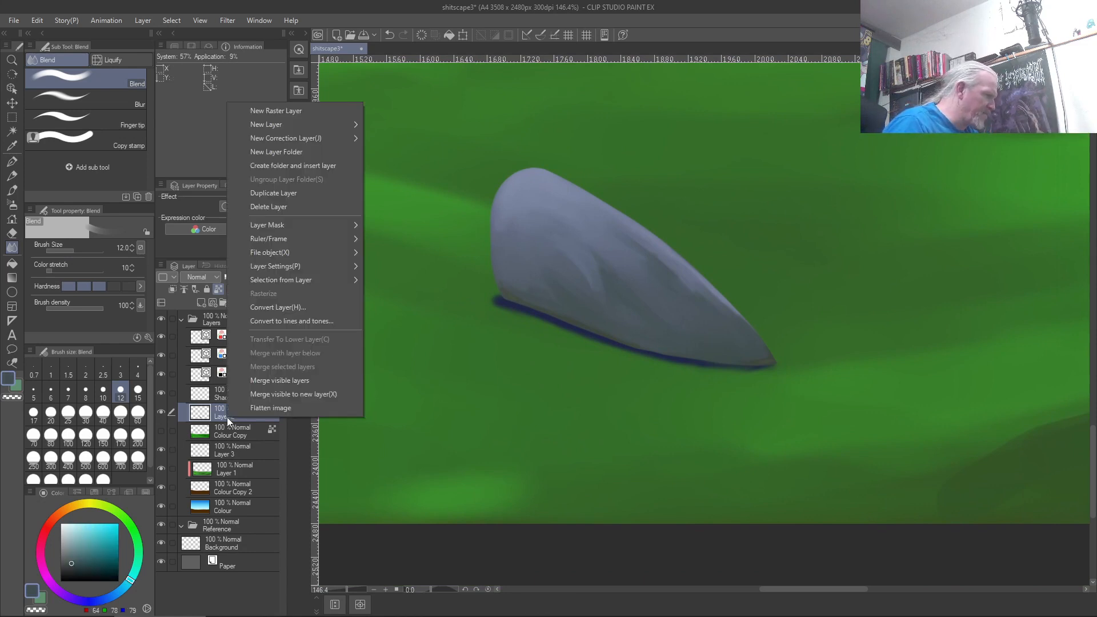
{"action": "left_click", "coordinate": [274, 111]}
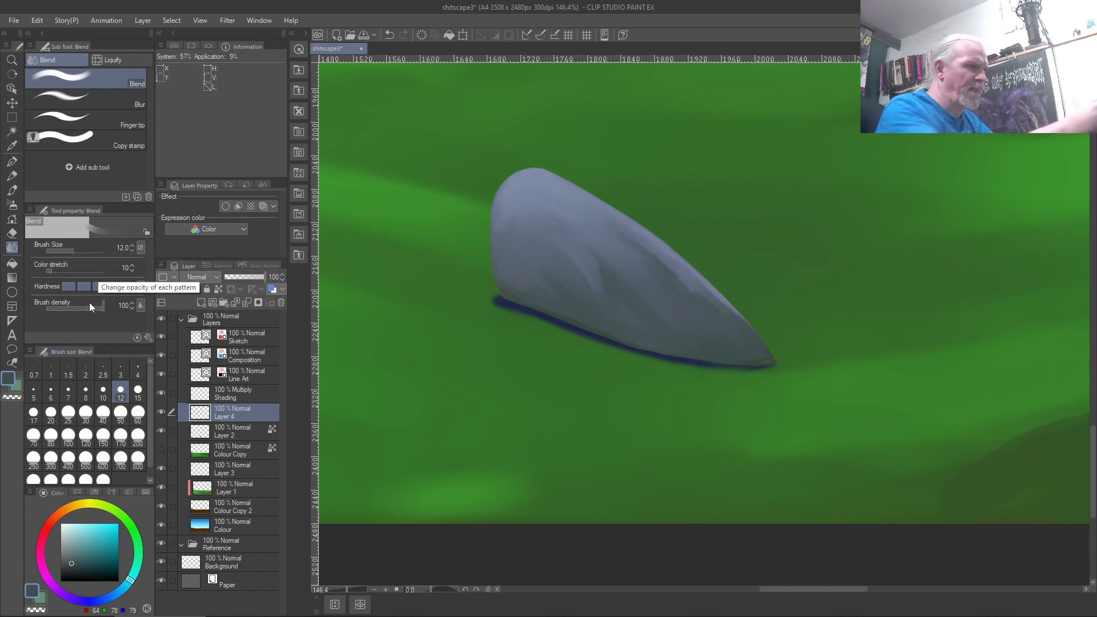
Step: Set the Custom Test brush to opacity 100 and size 25, and block in a dark grey second rock in front of the first
{"action": "key", "text": "b"}
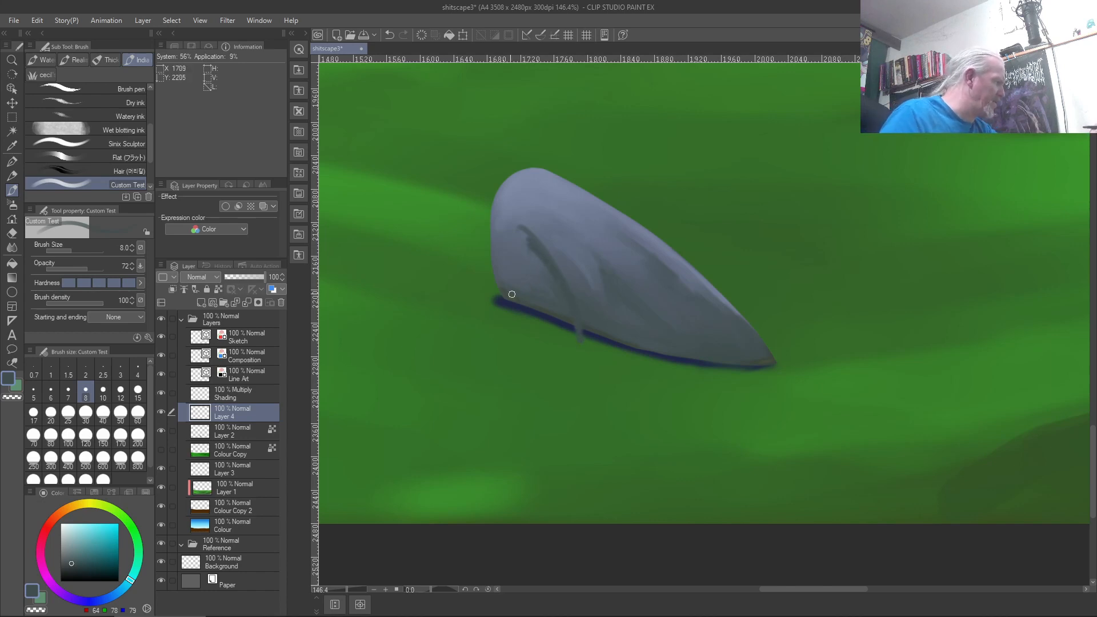
{"action": "left_click_drag", "start_coordinate": [90, 268], "coordinate": [109, 269]}
{"action": "key", "text": "]"}
{"action": "key", "text": "]"}
{"action": "key", "text": "]"}
{"action": "key", "text": "]"}
{"action": "key", "text": "]"}
{"action": "key", "text": "]"}
{"action": "mouse_move", "coordinate": [502, 228]}
{"action": "left_mouse_down"}
{"action": "mouse_move", "coordinate": [566, 304]}
{"action": "mouse_move", "coordinate": [546, 267]}
{"action": "mouse_move", "coordinate": [583, 341]}
{"action": "mouse_move", "coordinate": [574, 311]}
{"action": "mouse_move", "coordinate": [514, 228]}
{"action": "mouse_move", "coordinate": [493, 249]}
{"action": "mouse_move", "coordinate": [490, 223]}
{"action": "mouse_move", "coordinate": [500, 230]}
{"action": "mouse_move", "coordinate": [478, 246]}
{"action": "mouse_move", "coordinate": [492, 268]}
{"action": "mouse_move", "coordinate": [501, 251]}
{"action": "mouse_move", "coordinate": [574, 339]}
{"action": "mouse_move", "coordinate": [480, 334]}
{"action": "mouse_move", "coordinate": [556, 347]}
{"action": "mouse_move", "coordinate": [487, 278]}
{"action": "mouse_move", "coordinate": [502, 325]}
{"action": "mouse_move", "coordinate": [506, 309]}
{"action": "mouse_move", "coordinate": [526, 323]}
{"action": "mouse_move", "coordinate": [532, 297]}
{"action": "mouse_move", "coordinate": [558, 333]}
{"action": "left_mouse_up"}
{"action": "mouse_move", "coordinate": [487, 223]}
{"action": "left_mouse_down"}
{"action": "mouse_move", "coordinate": [473, 331]}
{"action": "mouse_move", "coordinate": [471, 279]}
{"action": "mouse_move", "coordinate": [481, 330]}
{"action": "mouse_move", "coordinate": [470, 335]}
{"action": "mouse_move", "coordinate": [494, 247]}
{"action": "mouse_move", "coordinate": [514, 347]}
{"action": "mouse_move", "coordinate": [476, 331]}
{"action": "mouse_move", "coordinate": [497, 350]}
{"action": "mouse_move", "coordinate": [578, 341]}
{"action": "mouse_move", "coordinate": [540, 347]}
{"action": "mouse_move", "coordinate": [482, 310]}
{"action": "left_mouse_up"}
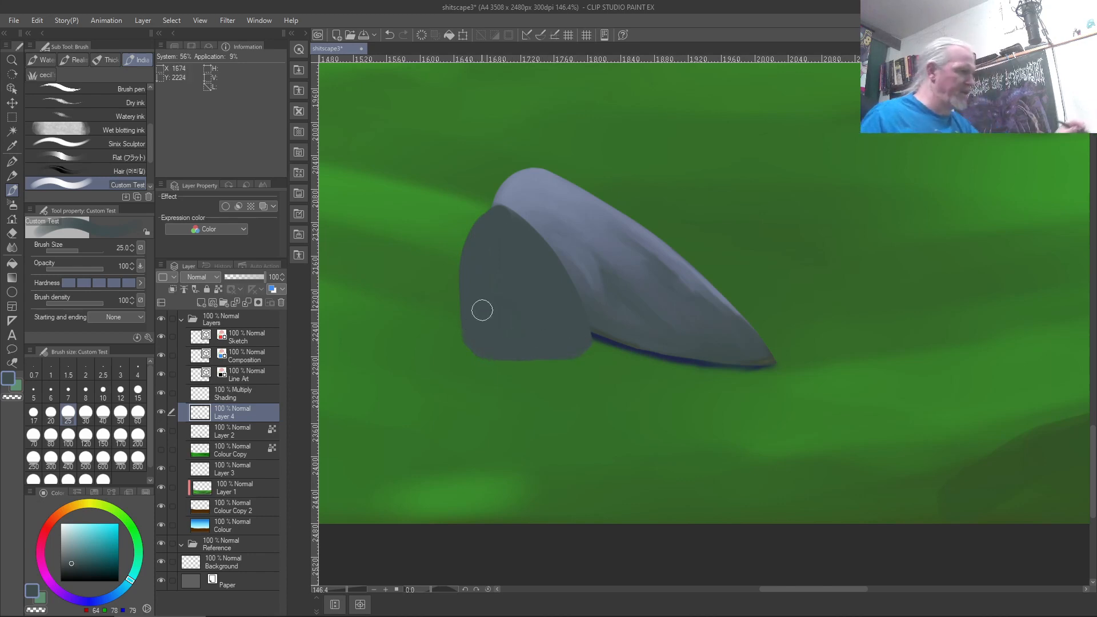
Step: Trim the second rock's base with the transparent colour and undo the unwanted erasing stroke
{"action": "left_click", "coordinate": [581, 404], "text": "alt"}
{"action": "mouse_move", "coordinate": [581, 404]}
{"action": "left_mouse_down"}
{"action": "mouse_move", "coordinate": [596, 352]}
{"action": "mouse_move", "coordinate": [556, 363]}
{"action": "mouse_move", "coordinate": [470, 353]}
{"action": "mouse_move", "coordinate": [440, 337]}
{"action": "left_mouse_up"}
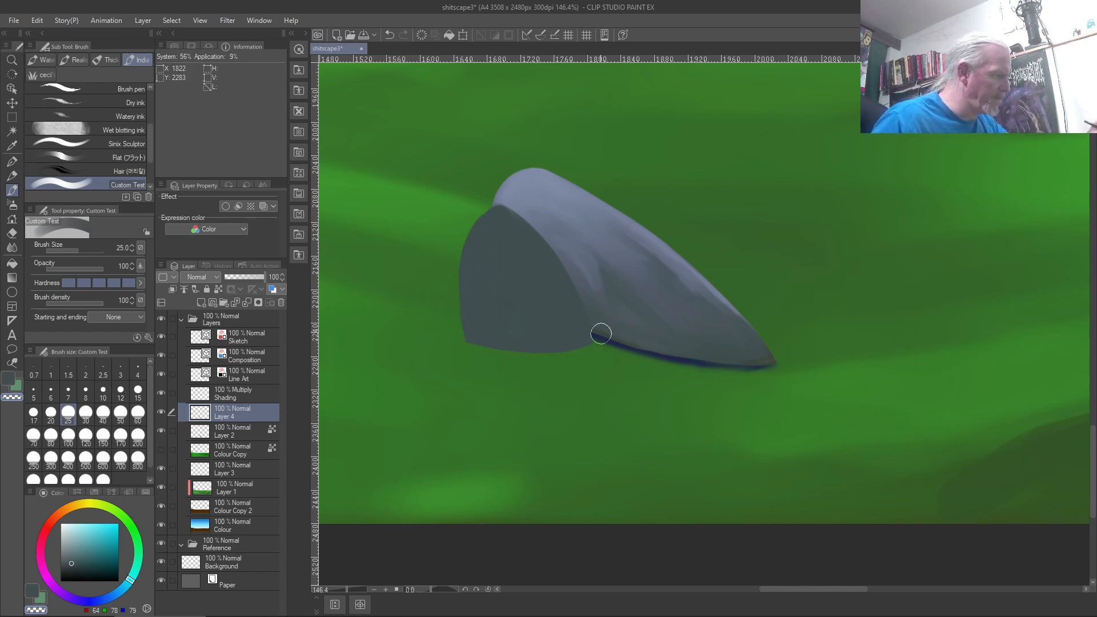
{"action": "key", "text": "ctrl+z"}
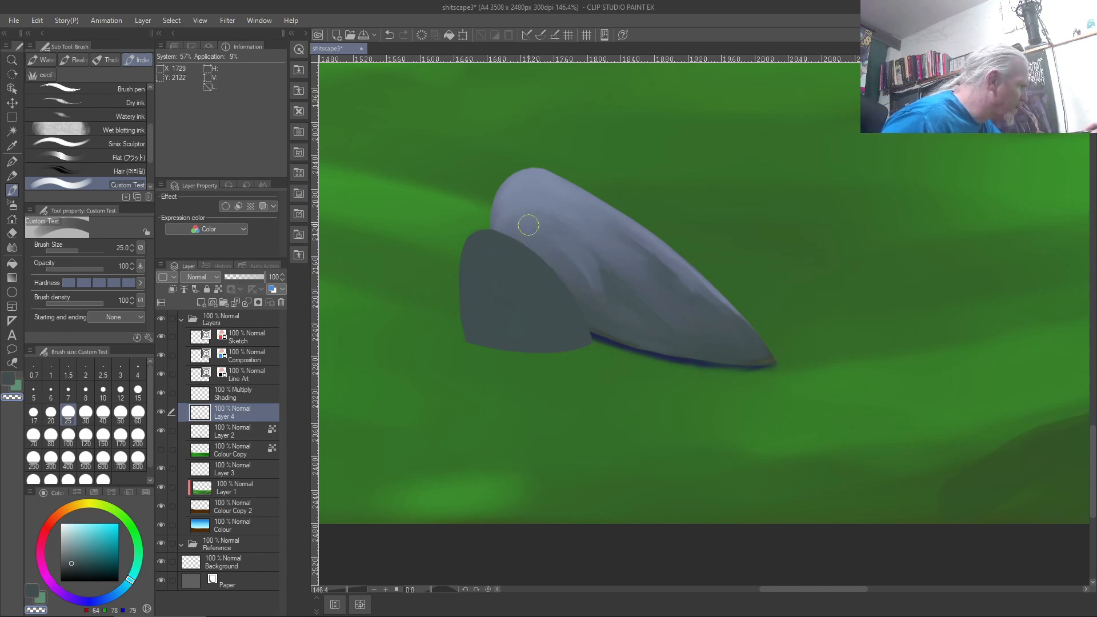
Step: Turn off pen pressure for the brush opacity and reshape the second rock's silhouette with a wider, rounder base
{"action": "left_click", "coordinate": [141, 266]}
{"action": "left_click", "coordinate": [141, 296]}
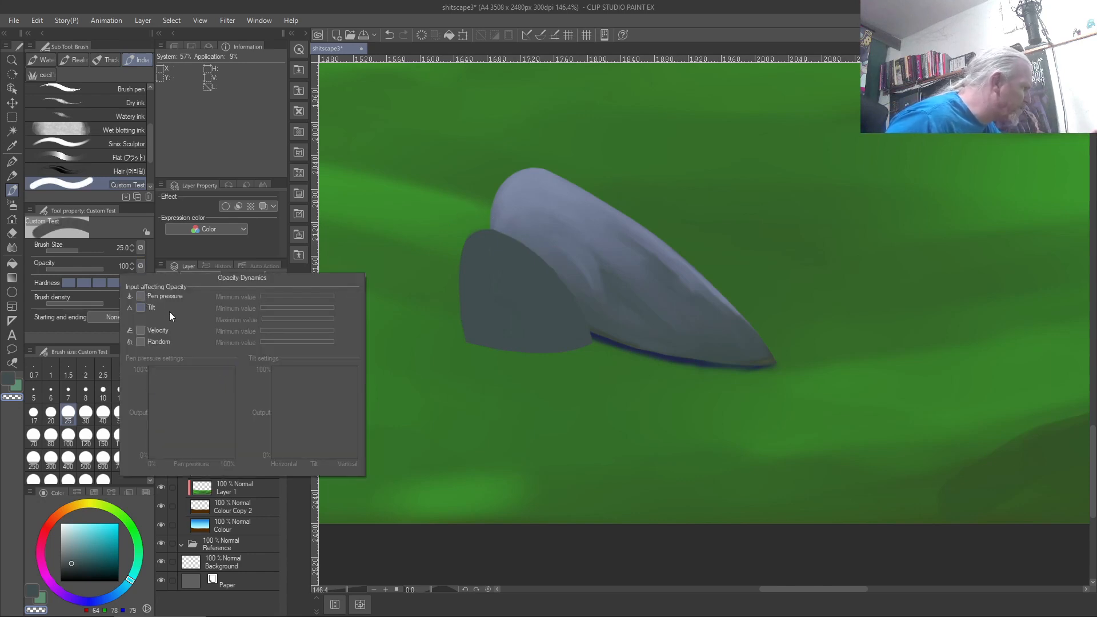
{"action": "left_click", "coordinate": [518, 468]}
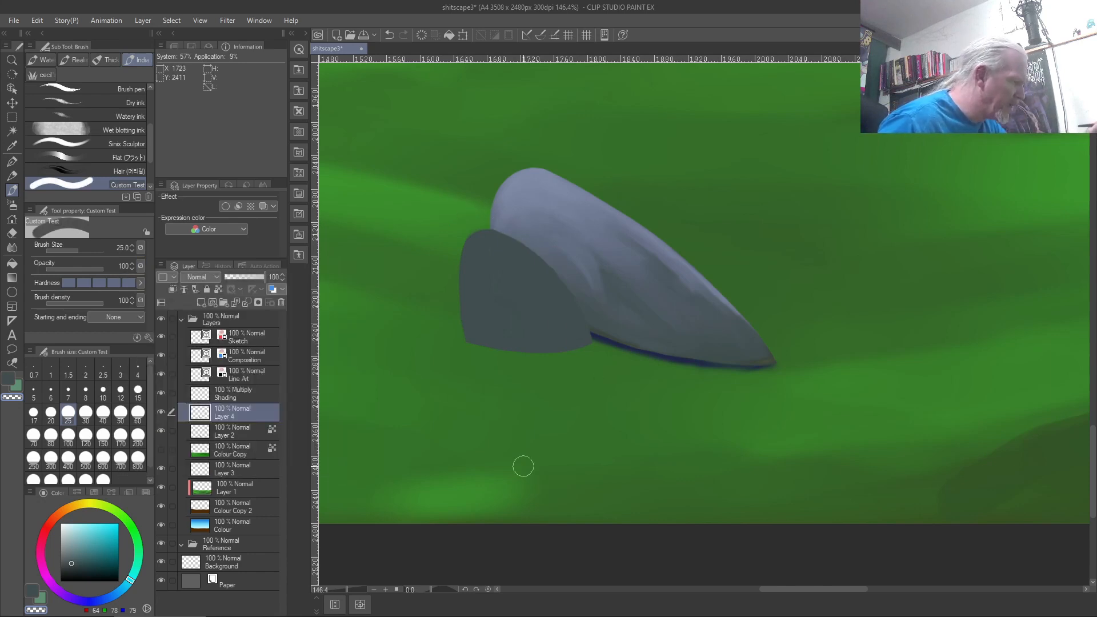
{"action": "mouse_move", "coordinate": [568, 333]}
{"action": "left_mouse_down"}
{"action": "mouse_move", "coordinate": [514, 263]}
{"action": "mouse_move", "coordinate": [560, 317]}
{"action": "mouse_move", "coordinate": [490, 253]}
{"action": "mouse_move", "coordinate": [524, 270]}
{"action": "mouse_move", "coordinate": [505, 260]}
{"action": "mouse_move", "coordinate": [576, 327]}
{"action": "mouse_move", "coordinate": [565, 305]}
{"action": "mouse_move", "coordinate": [544, 328]}
{"action": "mouse_move", "coordinate": [558, 336]}
{"action": "mouse_move", "coordinate": [543, 304]}
{"action": "mouse_move", "coordinate": [488, 257]}
{"action": "mouse_move", "coordinate": [517, 275]}
{"action": "mouse_move", "coordinate": [495, 245]}
{"action": "mouse_move", "coordinate": [589, 335]}
{"action": "mouse_move", "coordinate": [574, 306]}
{"action": "mouse_move", "coordinate": [505, 246]}
{"action": "mouse_move", "coordinate": [582, 328]}
{"action": "mouse_move", "coordinate": [591, 325]}
{"action": "mouse_move", "coordinate": [474, 236]}
{"action": "mouse_move", "coordinate": [588, 325]}
{"action": "mouse_move", "coordinate": [545, 252]}
{"action": "mouse_move", "coordinate": [487, 245]}
{"action": "left_mouse_up"}
{"action": "key", "text": "c"}
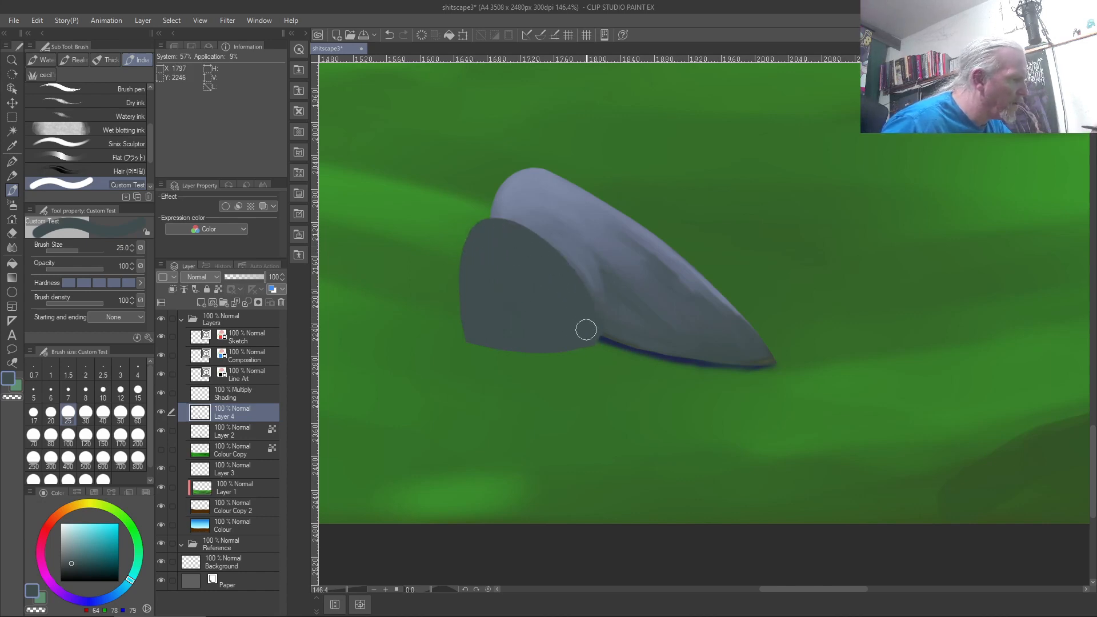
{"action": "mouse_move", "coordinate": [572, 344]}
{"action": "left_mouse_down"}
{"action": "mouse_move", "coordinate": [470, 341]}
{"action": "mouse_move", "coordinate": [459, 301]}
{"action": "mouse_move", "coordinate": [476, 251]}
{"action": "mouse_move", "coordinate": [464, 316]}
{"action": "mouse_move", "coordinate": [471, 261]}
{"action": "mouse_move", "coordinate": [449, 296]}
{"action": "mouse_move", "coordinate": [459, 276]}
{"action": "mouse_move", "coordinate": [443, 323]}
{"action": "mouse_move", "coordinate": [449, 349]}
{"action": "mouse_move", "coordinate": [484, 357]}
{"action": "mouse_move", "coordinate": [438, 332]}
{"action": "mouse_move", "coordinate": [468, 332]}
{"action": "mouse_move", "coordinate": [473, 368]}
{"action": "mouse_move", "coordinate": [465, 349]}
{"action": "mouse_move", "coordinate": [517, 357]}
{"action": "mouse_move", "coordinate": [578, 340]}
{"action": "left_mouse_up"}
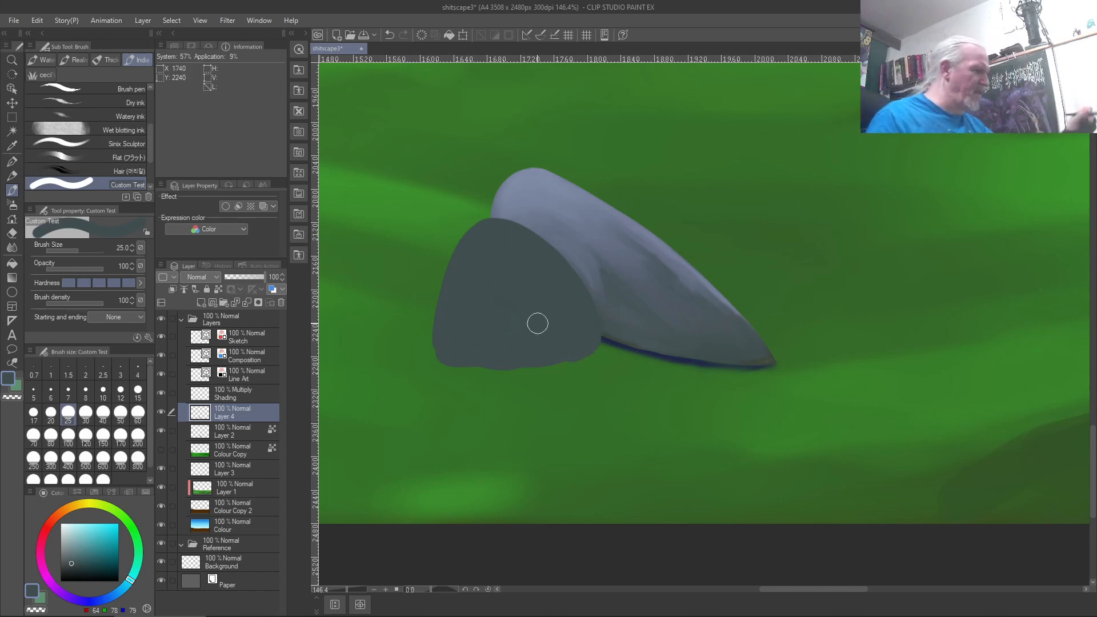
Step: Sample a mid grey from the first rock, RGB 92, 103, 120, and turn pen pressure back on for the brush opacity
{"action": "right_click", "coordinate": [623, 260]}
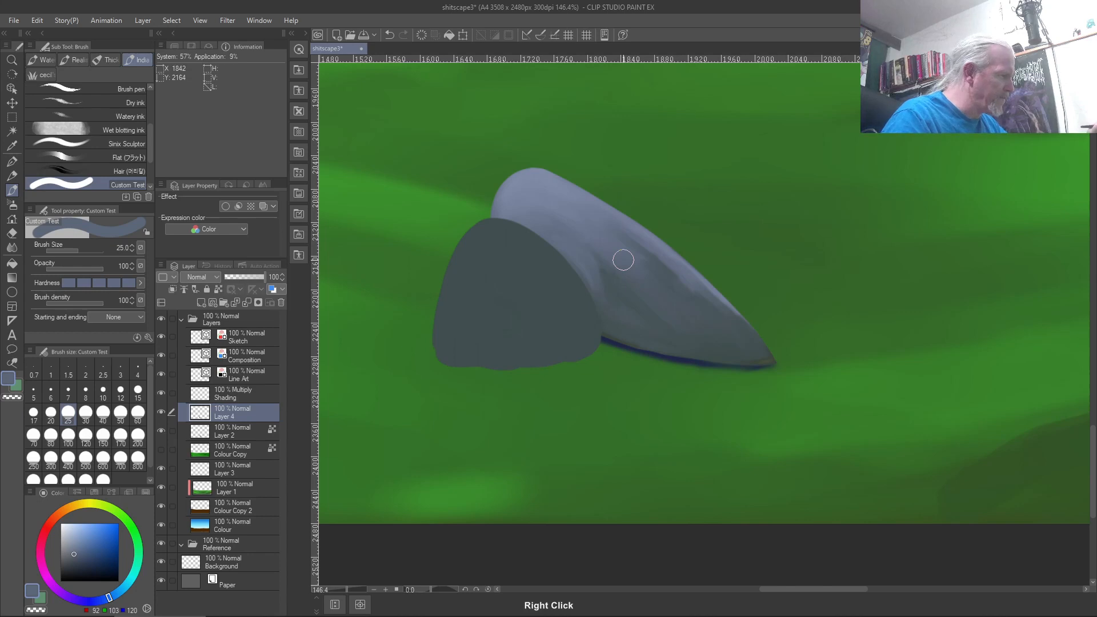
{"action": "left_click_drag", "start_coordinate": [571, 303], "coordinate": [525, 248]}
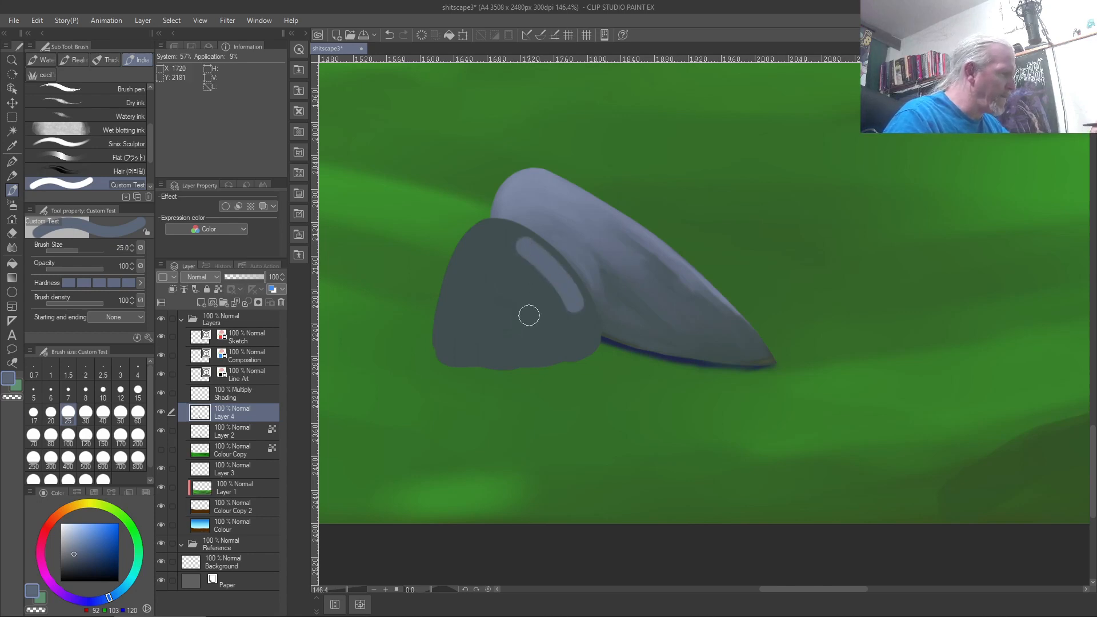
{"action": "key", "text": "ctrl+z"}
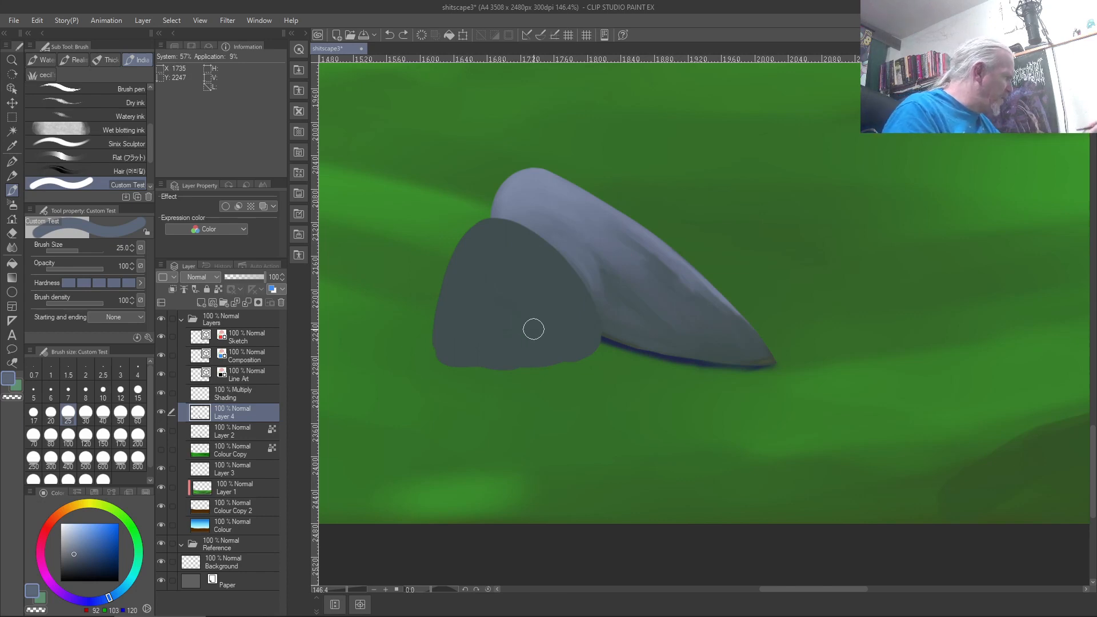
{"action": "left_click", "coordinate": [142, 267]}
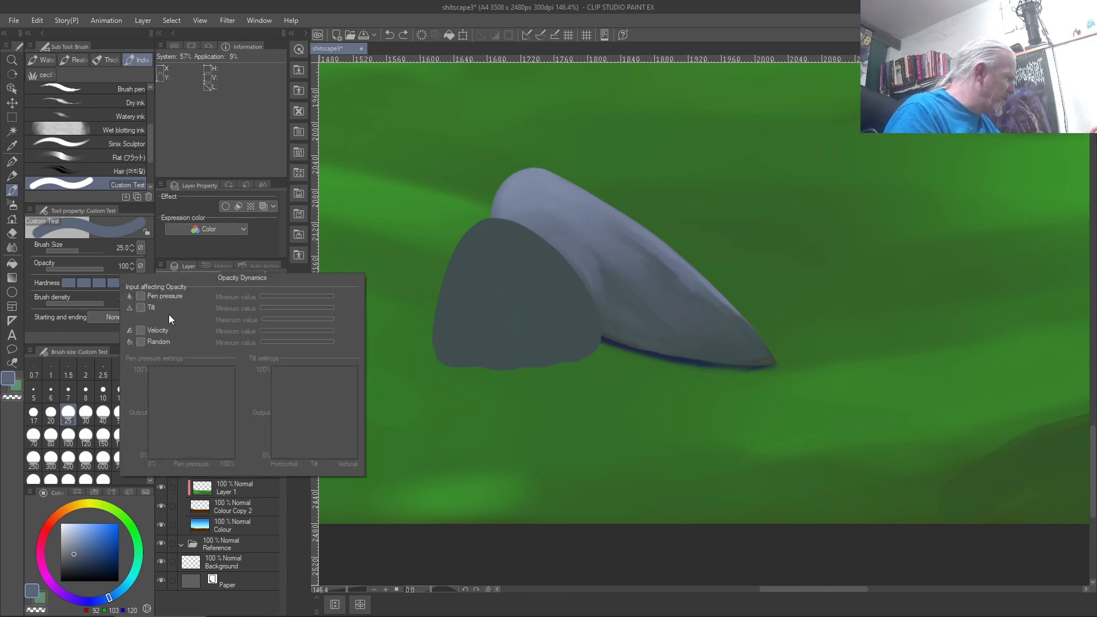
{"action": "left_click", "coordinate": [141, 296]}
{"action": "left_click", "coordinate": [588, 301]}
{"action": "left_click_drag", "start_coordinate": [588, 311], "coordinate": [521, 247]}
{"action": "mouse_move", "coordinate": [561, 289]}
{"action": "left_mouse_down"}
{"action": "mouse_move", "coordinate": [557, 266]}
{"action": "mouse_move", "coordinate": [559, 277]}
{"action": "mouse_move", "coordinate": [503, 226]}
{"action": "mouse_move", "coordinate": [570, 282]}
{"action": "mouse_move", "coordinate": [500, 227]}
{"action": "mouse_move", "coordinate": [565, 282]}
{"action": "left_mouse_up"}
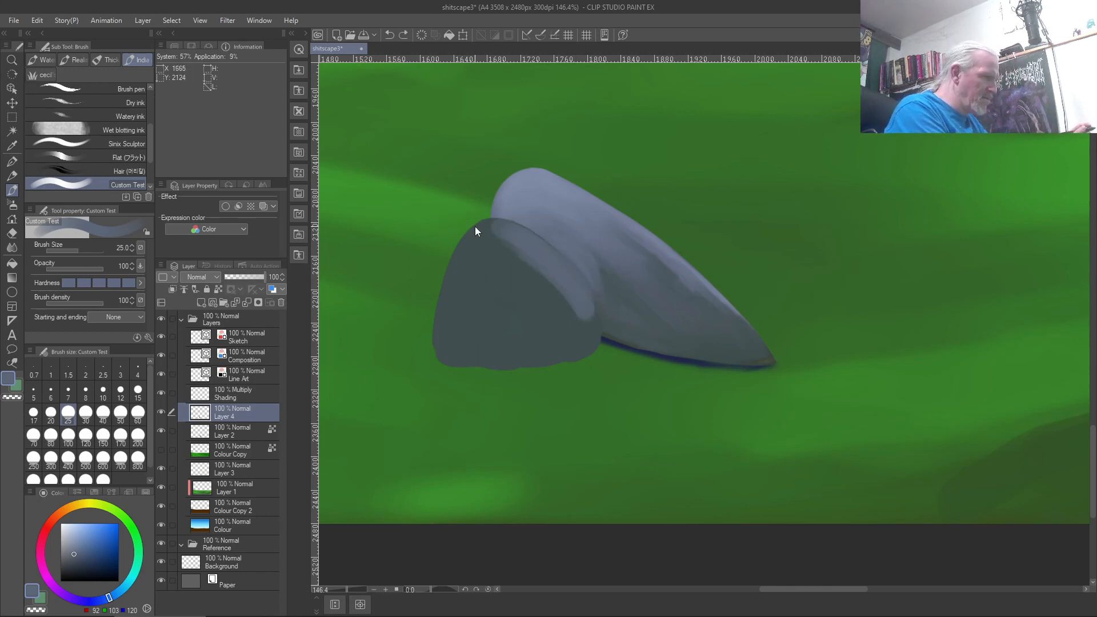
{"action": "key", "text": "ctrl+z"}
{"action": "key", "text": "ctrl+z"}
{"action": "key", "text": "ctrl+z"}
{"action": "key", "text": "ctrl+z"}
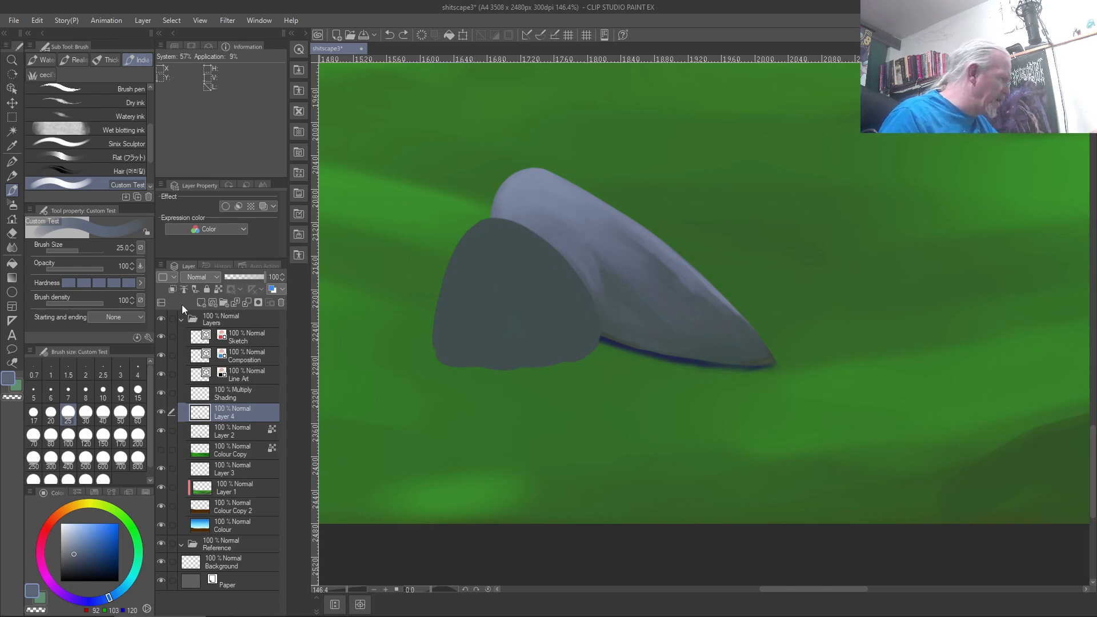
Step: Lock the transparent pixels of Layer 4 and try mid-grey shading strokes down the second rock's face with the hard brush
{"action": "left_click", "coordinate": [218, 289]}
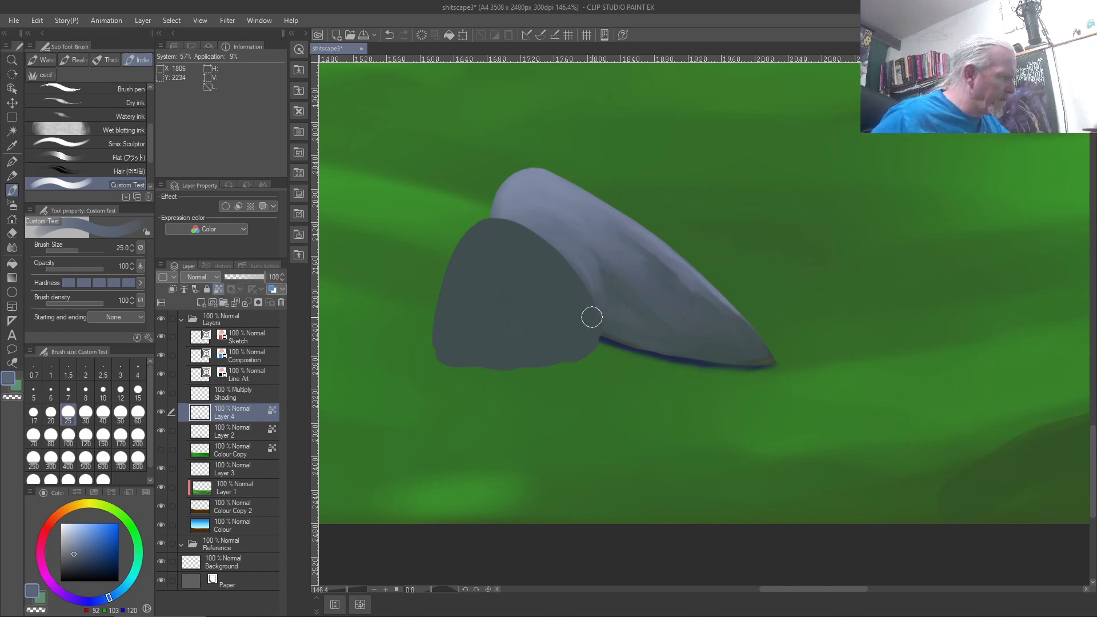
{"action": "left_click_drag", "start_coordinate": [551, 259], "coordinate": [516, 230]}
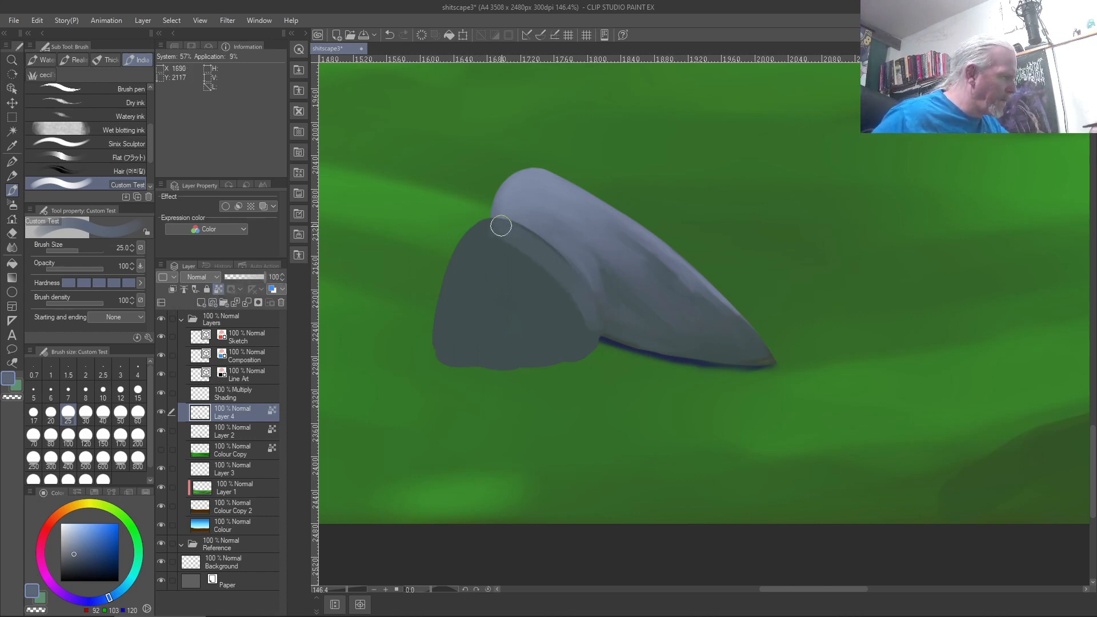
{"action": "mouse_move", "coordinate": [557, 260]}
{"action": "left_mouse_down"}
{"action": "mouse_move", "coordinate": [489, 235]}
{"action": "mouse_move", "coordinate": [519, 252]}
{"action": "mouse_move", "coordinate": [497, 240]}
{"action": "mouse_move", "coordinate": [551, 305]}
{"action": "mouse_move", "coordinate": [482, 238]}
{"action": "mouse_move", "coordinate": [517, 289]}
{"action": "mouse_move", "coordinate": [505, 311]}
{"action": "mouse_move", "coordinate": [480, 244]}
{"action": "mouse_move", "coordinate": [457, 255]}
{"action": "mouse_move", "coordinate": [455, 301]}
{"action": "mouse_move", "coordinate": [483, 333]}
{"action": "mouse_move", "coordinate": [495, 308]}
{"action": "left_mouse_up"}
{"action": "mouse_move", "coordinate": [484, 265]}
{"action": "left_mouse_down"}
{"action": "mouse_move", "coordinate": [511, 315]}
{"action": "mouse_move", "coordinate": [511, 282]}
{"action": "mouse_move", "coordinate": [561, 317]}
{"action": "left_mouse_up"}
{"action": "left_click_drag", "start_coordinate": [504, 250], "coordinate": [568, 300]}
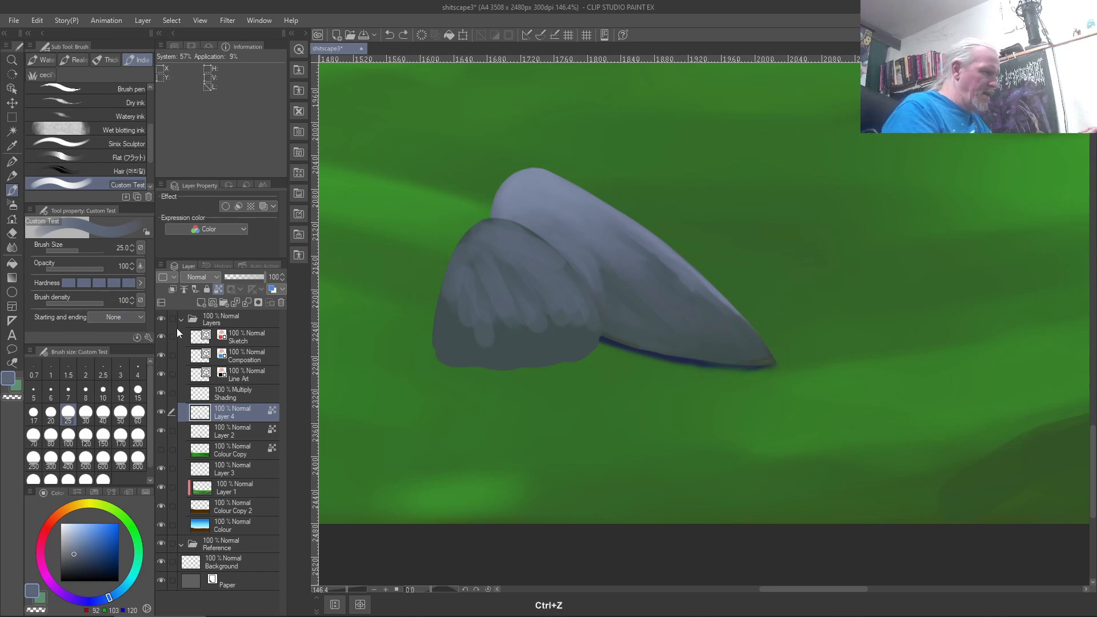
Step: Undo the hard-edged shading and repaint the second rock's face in soft mid-grey strokes at the lowest brush hardness
{"action": "key", "text": "ctrl+z"}
{"action": "left_click", "coordinate": [68, 282]}
{"action": "key", "text": "ctrl+z"}
{"action": "key", "text": "ctrl+z"}
{"action": "key", "text": "ctrl+z"}
{"action": "key", "text": "ctrl+z"}
{"action": "key", "text": "ctrl+z"}
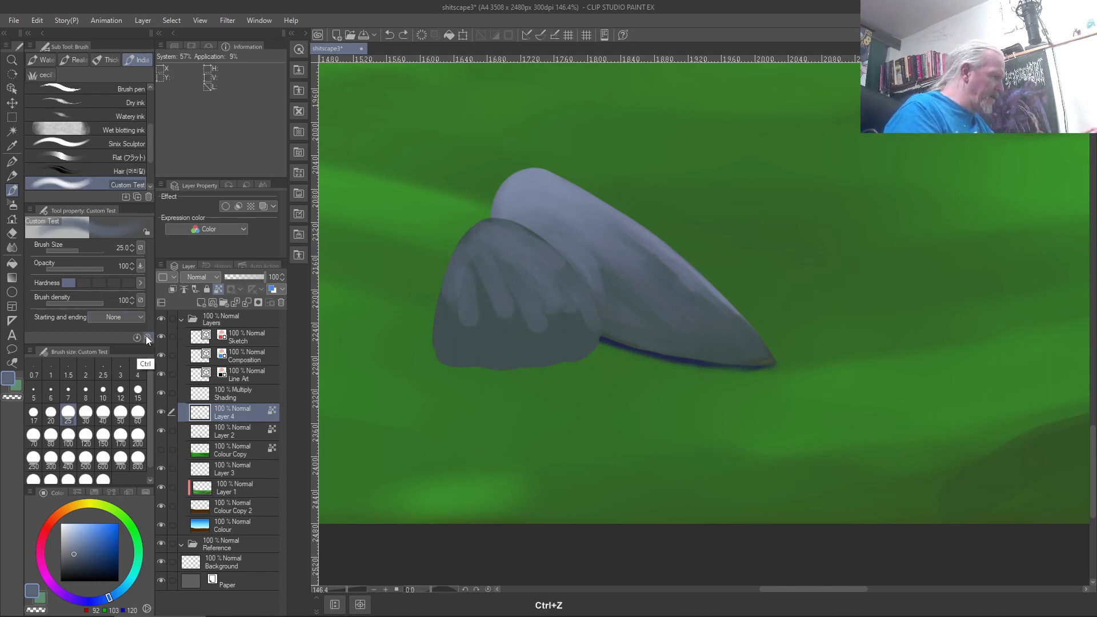
{"action": "key", "text": "ctrl+z"}
{"action": "key", "text": "ctrl+z"}
{"action": "key", "text": "ctrl+z"}
{"action": "key", "text": "ctrl+z"}
{"action": "key", "text": "ctrl+z"}
{"action": "key", "text": "ctrl+z"}
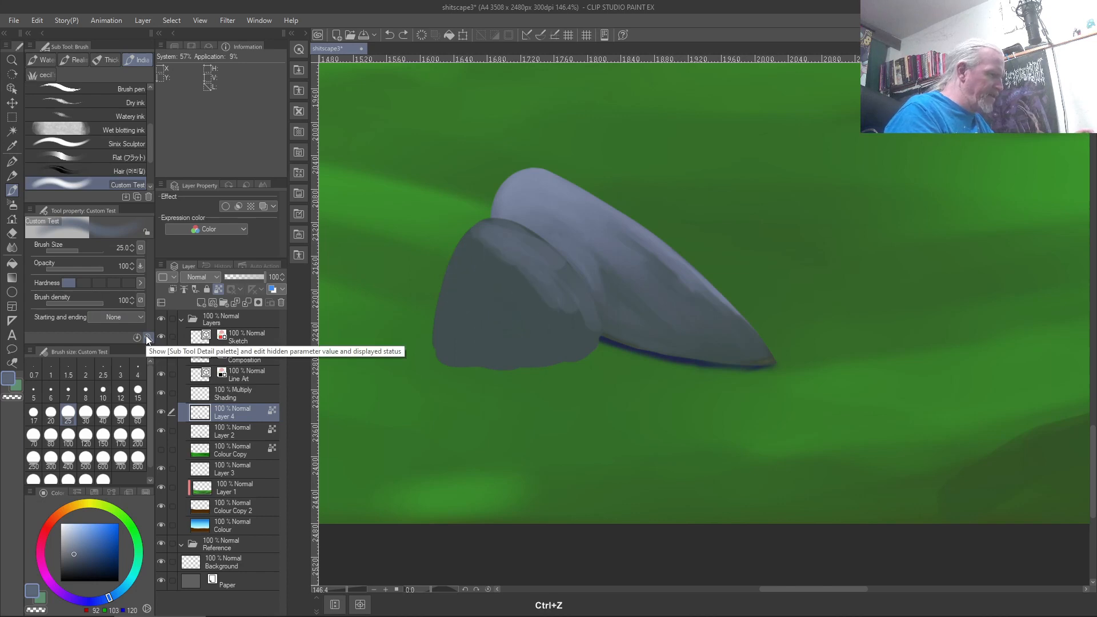
{"action": "key", "text": "ctrl+z"}
{"action": "key", "text": "ctrl+z"}
{"action": "mouse_move", "coordinate": [585, 309]}
{"action": "left_mouse_down"}
{"action": "mouse_move", "coordinate": [560, 268]}
{"action": "mouse_move", "coordinate": [574, 274]}
{"action": "mouse_move", "coordinate": [512, 225]}
{"action": "mouse_move", "coordinate": [559, 270]}
{"action": "mouse_move", "coordinate": [491, 225]}
{"action": "mouse_move", "coordinate": [559, 279]}
{"action": "mouse_move", "coordinate": [540, 274]}
{"action": "mouse_move", "coordinate": [548, 283]}
{"action": "mouse_move", "coordinate": [522, 248]}
{"action": "mouse_move", "coordinate": [570, 313]}
{"action": "mouse_move", "coordinate": [502, 224]}
{"action": "mouse_move", "coordinate": [543, 307]}
{"action": "mouse_move", "coordinate": [512, 244]}
{"action": "mouse_move", "coordinate": [533, 325]}
{"action": "mouse_move", "coordinate": [492, 225]}
{"action": "mouse_move", "coordinate": [463, 286]}
{"action": "mouse_move", "coordinate": [458, 276]}
{"action": "mouse_move", "coordinate": [483, 249]}
{"action": "mouse_move", "coordinate": [454, 335]}
{"action": "mouse_move", "coordinate": [482, 227]}
{"action": "mouse_move", "coordinate": [455, 311]}
{"action": "mouse_move", "coordinate": [459, 257]}
{"action": "mouse_move", "coordinate": [445, 302]}
{"action": "mouse_move", "coordinate": [477, 257]}
{"action": "mouse_move", "coordinate": [462, 320]}
{"action": "mouse_move", "coordinate": [489, 240]}
{"action": "mouse_move", "coordinate": [485, 317]}
{"action": "mouse_move", "coordinate": [496, 330]}
{"action": "mouse_move", "coordinate": [497, 260]}
{"action": "left_mouse_up"}
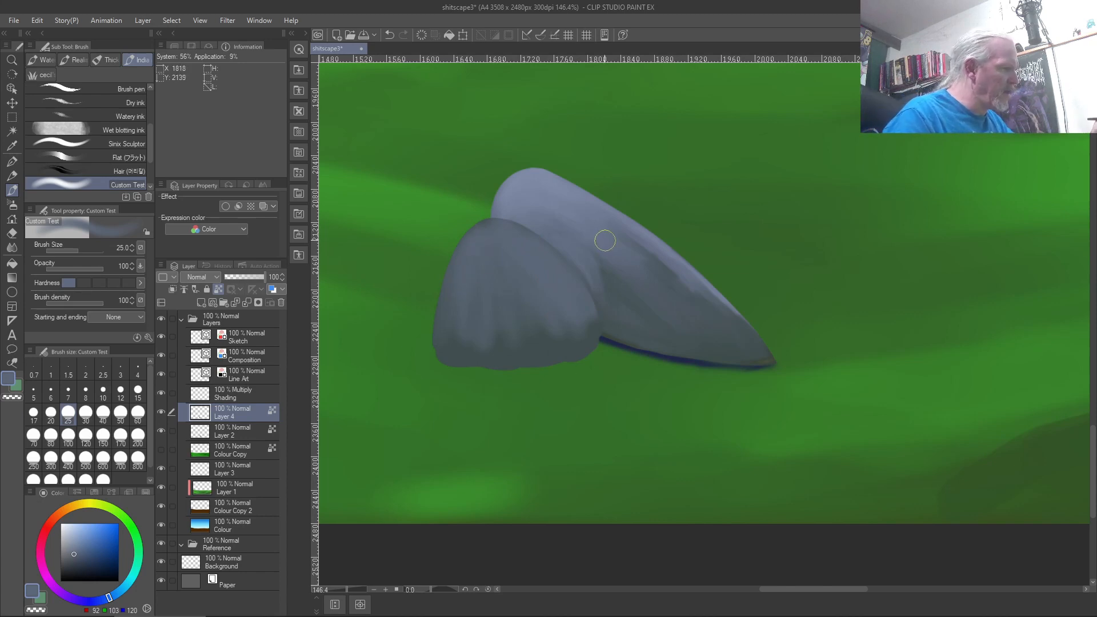
Step: Sample a lighter grey from the first rock, RGB 124, 135, 162, and paint soft highlights across the second rock's crown
{"action": "right_click", "coordinate": [586, 233]}
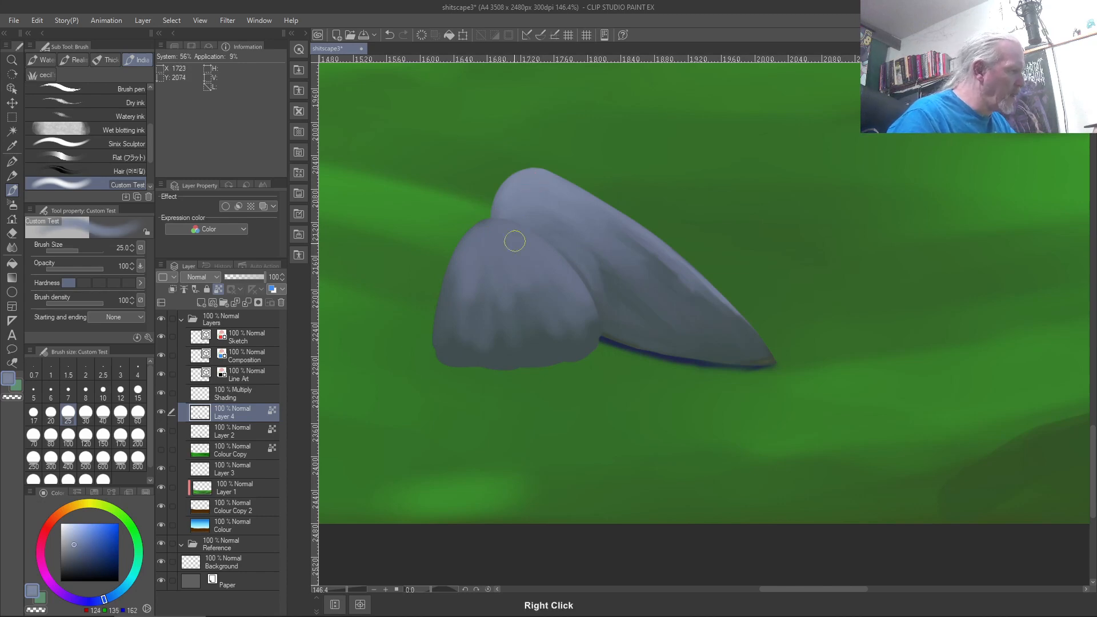
{"action": "left_click_drag", "start_coordinate": [508, 226], "coordinate": [525, 239]}
{"action": "mouse_move", "coordinate": [461, 257]}
{"action": "left_mouse_down"}
{"action": "mouse_move", "coordinate": [476, 239]}
{"action": "mouse_move", "coordinate": [508, 237]}
{"action": "mouse_move", "coordinate": [474, 248]}
{"action": "mouse_move", "coordinate": [516, 248]}
{"action": "left_mouse_up"}
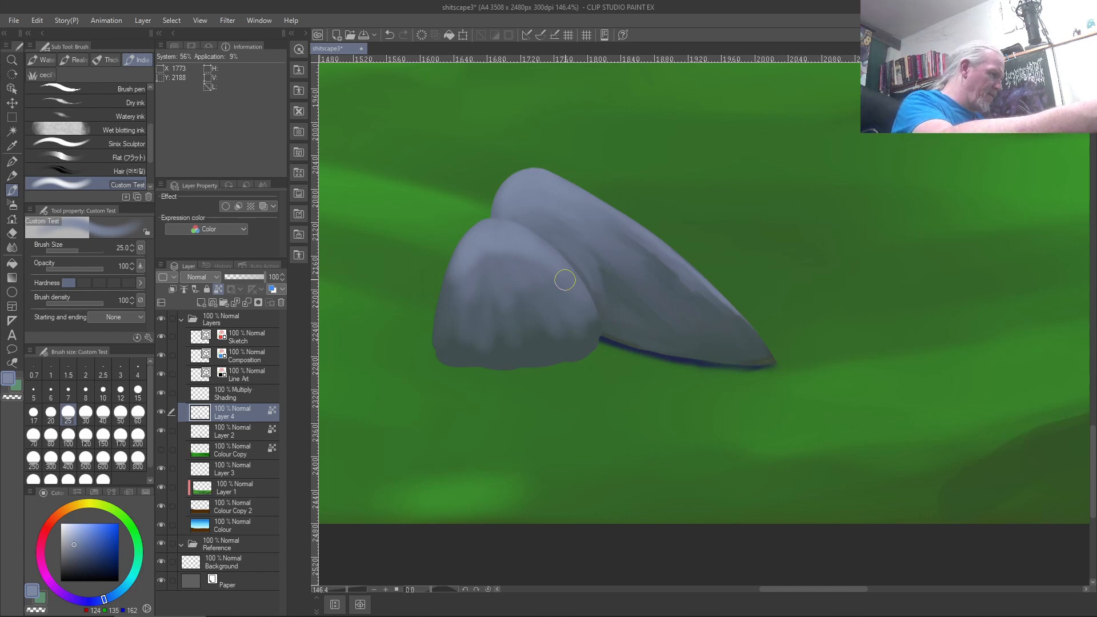
Step: Smooth the second rock's highlights and vertical shading together using the Blend tool at brush size 40
{"action": "key", "text": "j"}
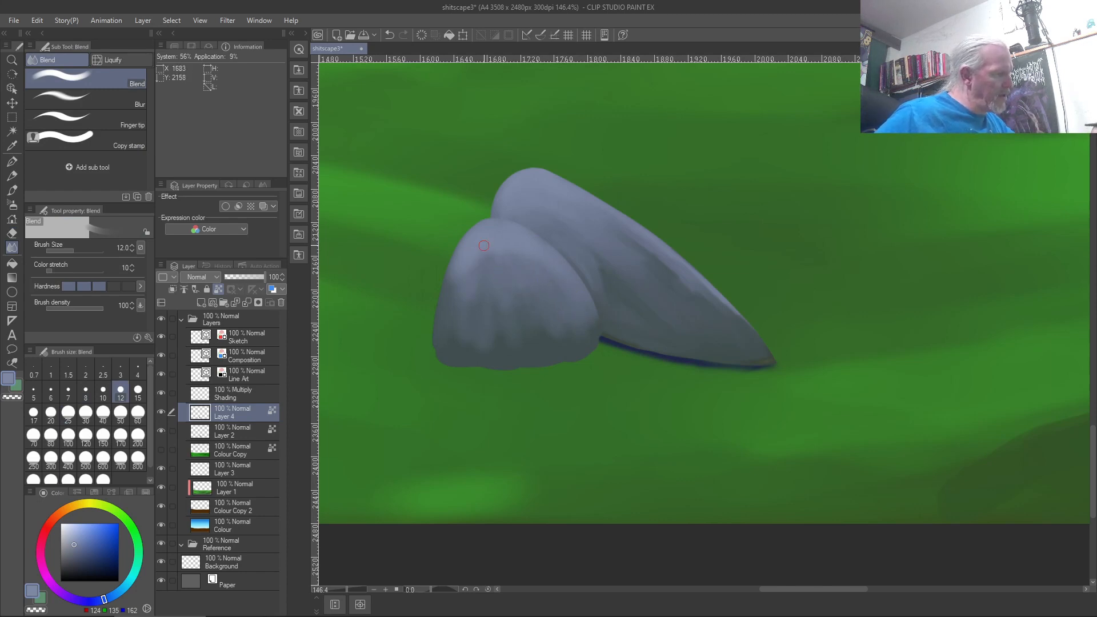
{"action": "key", "text": "bracketright"}
{"action": "key", "text": "bracketright"}
{"action": "key", "text": "bracketright"}
{"action": "key", "text": "bracketright"}
{"action": "key", "text": "bracketright"}
{"action": "key", "text": "bracketright"}
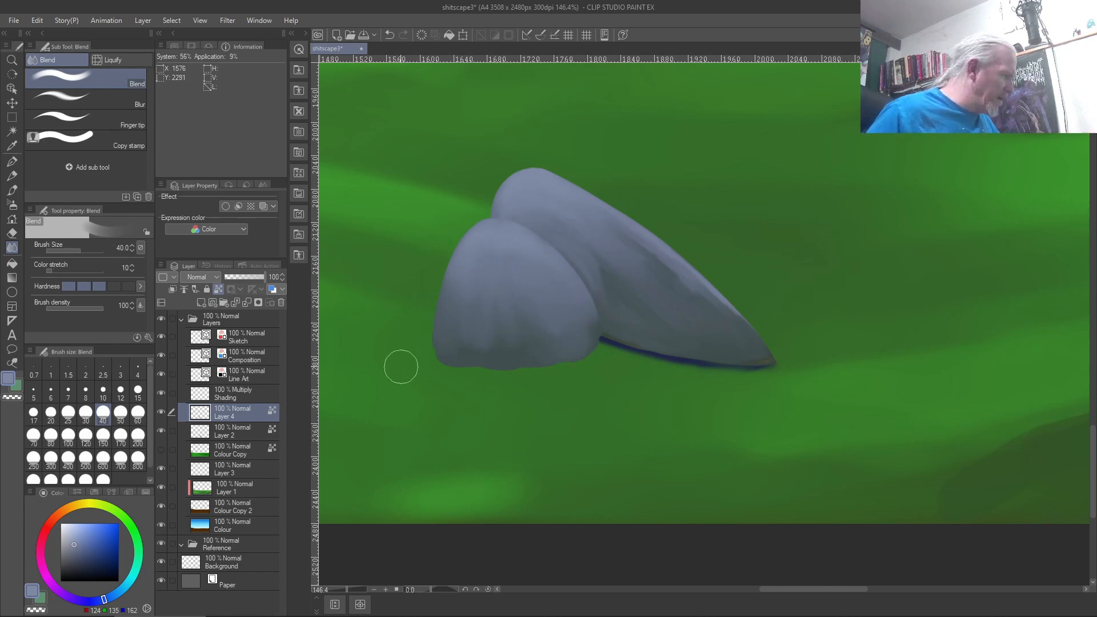
Step: Sample a dark grey from the second rock's base, RGB 64, 78, 79, and paint a vertical and a diagonal crevice, the diagonal at brush size 8
{"action": "right_click", "coordinate": [503, 353]}
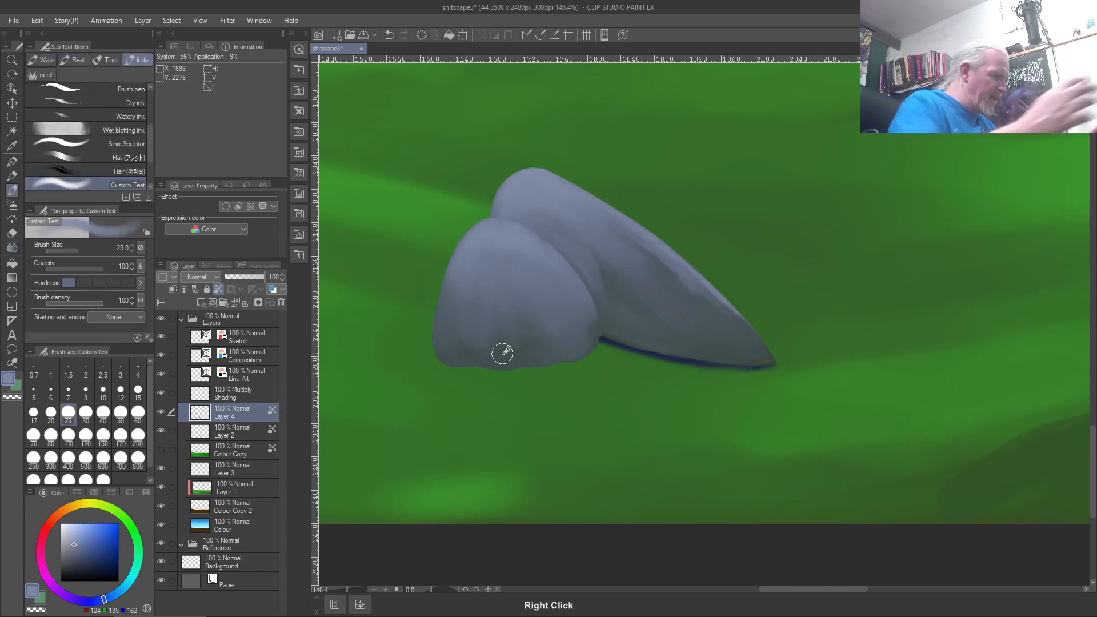
{"action": "right_click", "coordinate": [502, 353]}
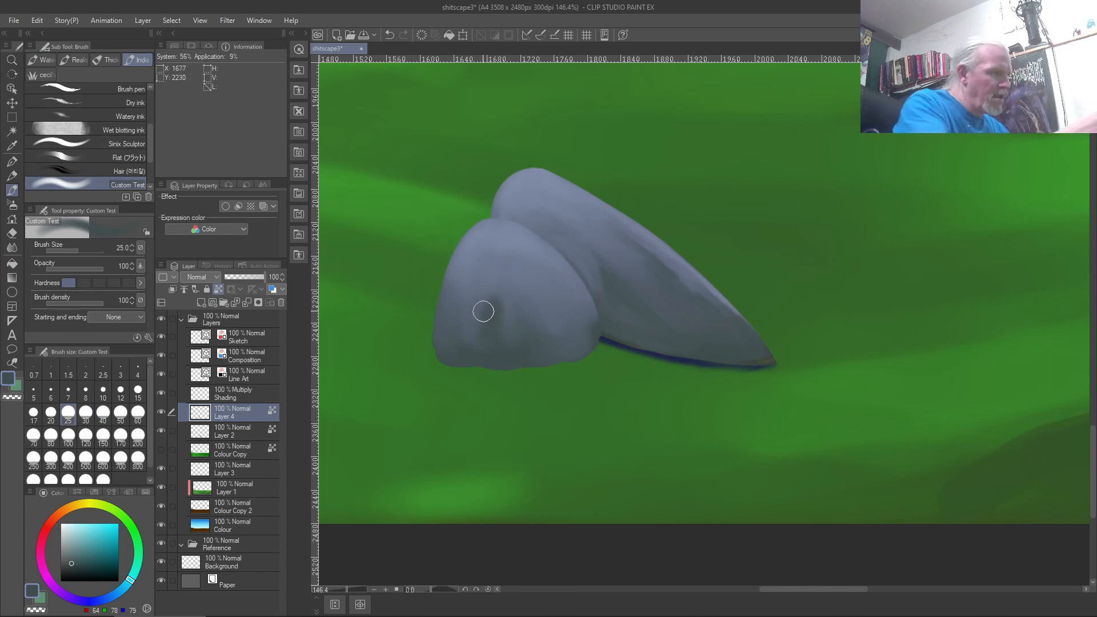
{"action": "key", "text": "bracketleft"}
{"action": "key", "text": "bracketleft"}
{"action": "key", "text": "bracketleft"}
{"action": "key", "text": "bracketleft"}
{"action": "key", "text": "bracketleft"}
{"action": "key", "text": "bracketleft"}
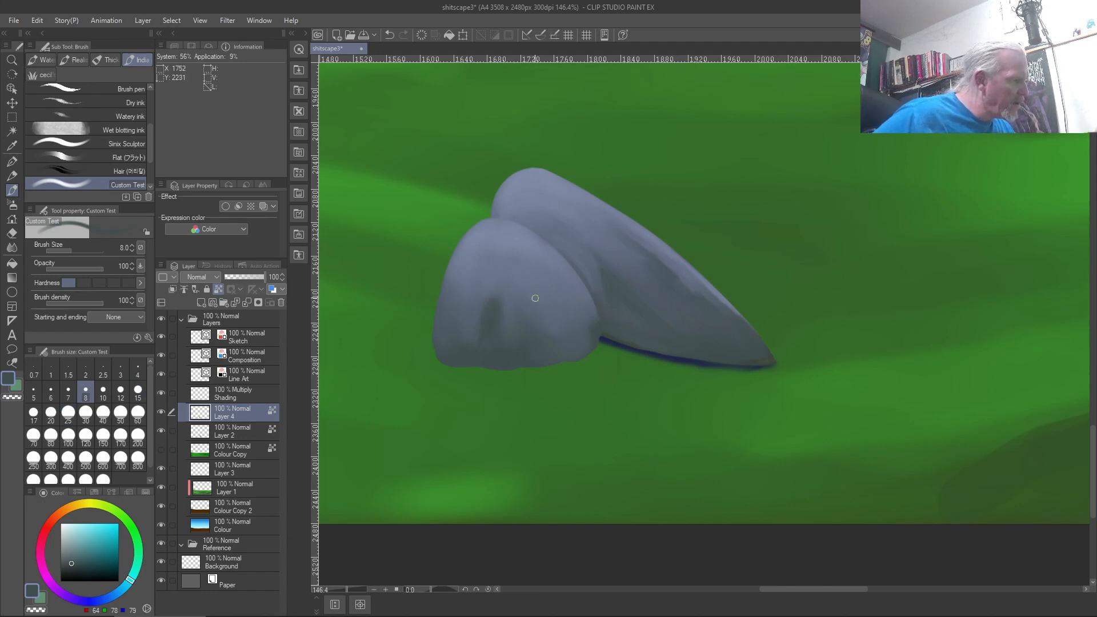
{"action": "left_click_drag", "start_coordinate": [528, 296], "coordinate": [540, 318]}
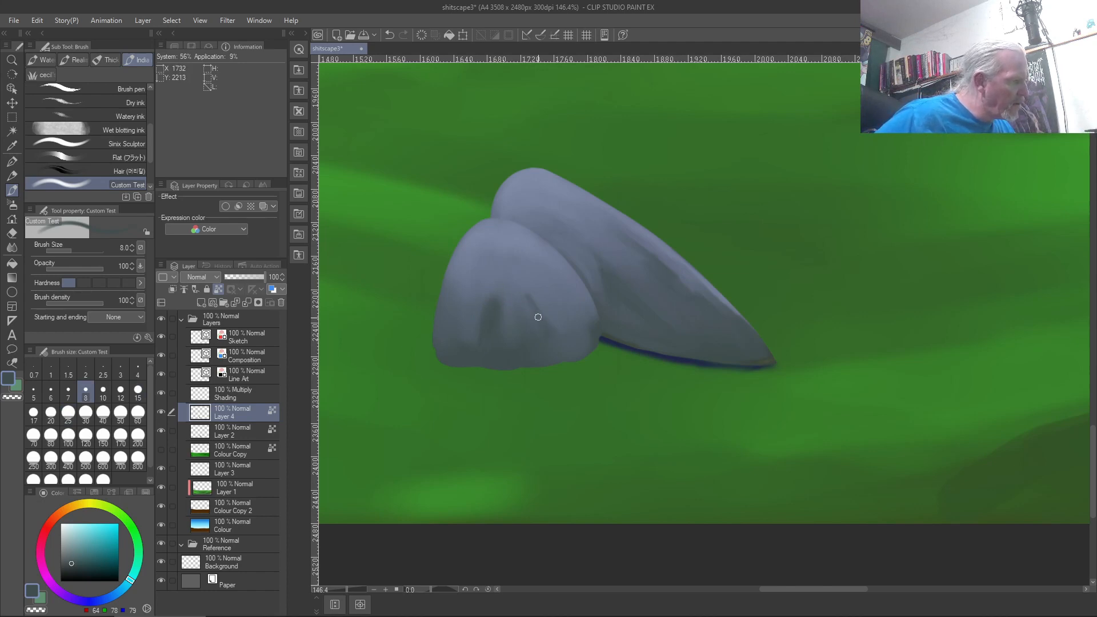
{"action": "mouse_move", "coordinate": [493, 271]}
{"action": "left_mouse_down"}
{"action": "mouse_move", "coordinate": [548, 324]}
{"action": "mouse_move", "coordinate": [498, 270]}
{"action": "mouse_move", "coordinate": [548, 324]}
{"action": "mouse_move", "coordinate": [517, 278]}
{"action": "mouse_move", "coordinate": [550, 319]}
{"action": "mouse_move", "coordinate": [527, 288]}
{"action": "mouse_move", "coordinate": [516, 280]}
{"action": "mouse_move", "coordinate": [542, 318]}
{"action": "mouse_move", "coordinate": [495, 265]}
{"action": "left_mouse_up"}
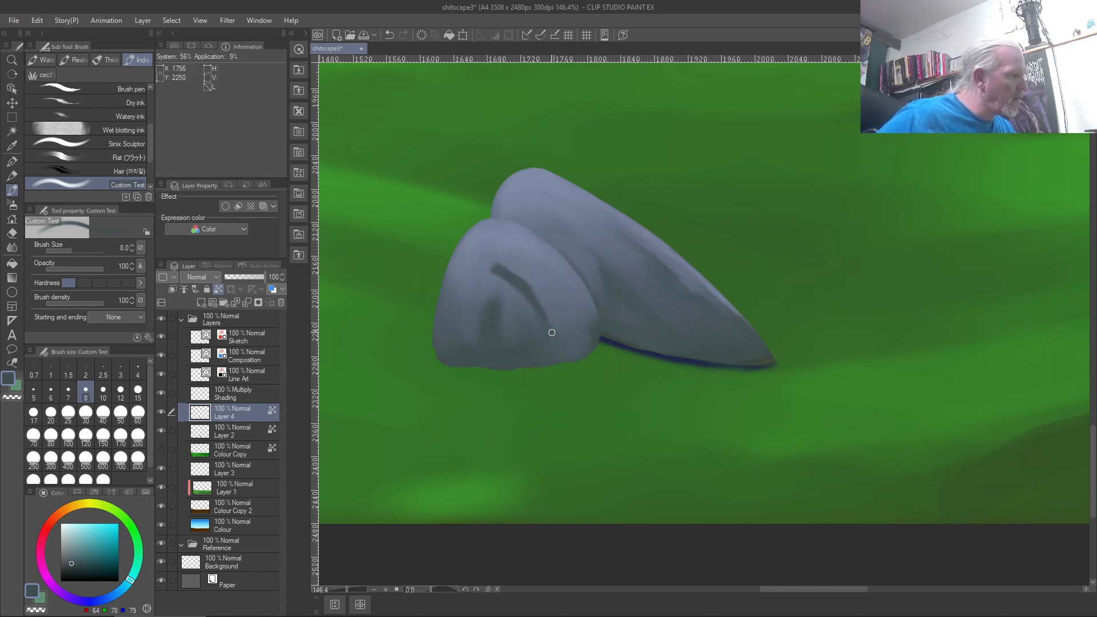
Step: Sample a light grey beside the second rock's diagonal crevice, RGB 115, 126, 149
{"action": "right_click", "coordinate": [487, 227]}
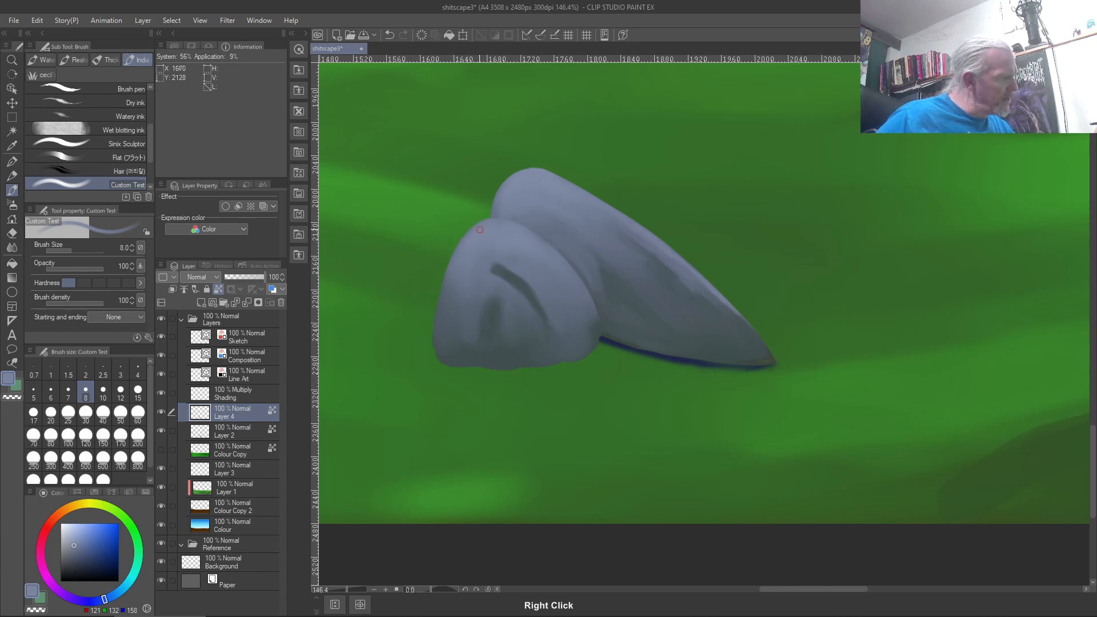
{"action": "right_click", "coordinate": [531, 288]}
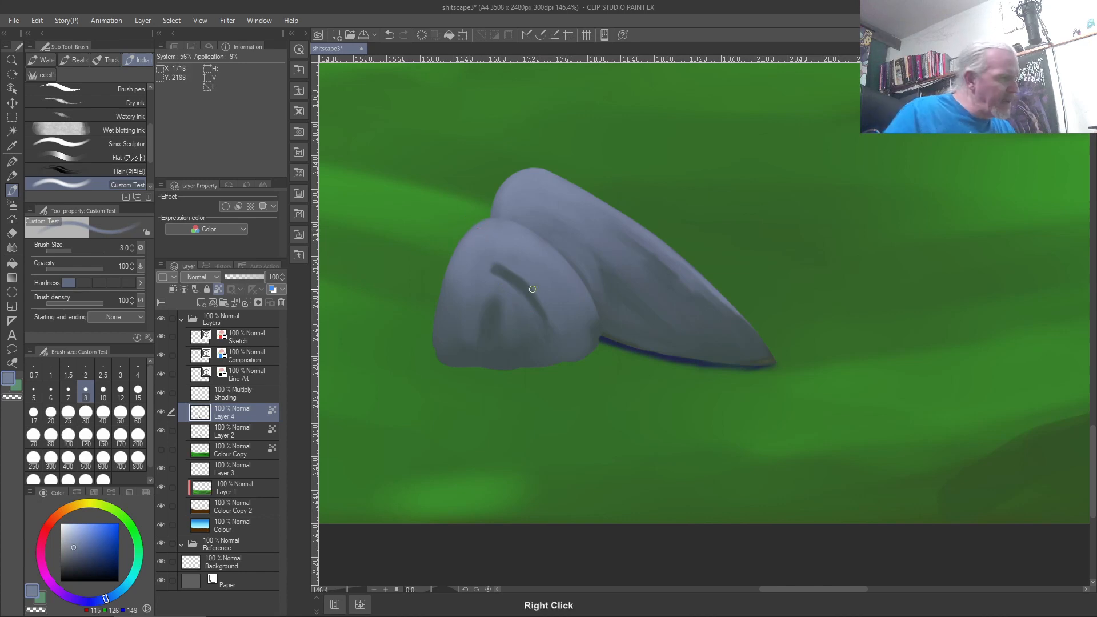
Step: Try a thin light highlight along the second rock's diagonal crevice at brush size 2.5, and undo it
{"action": "key", "text": "bracketleft"}
{"action": "key", "text": "bracketleft"}
{"action": "key", "text": "bracketleft"}
{"action": "key", "text": "bracketleft"}
{"action": "key", "text": "bracketleft"}
{"action": "key", "text": "bracketleft"}
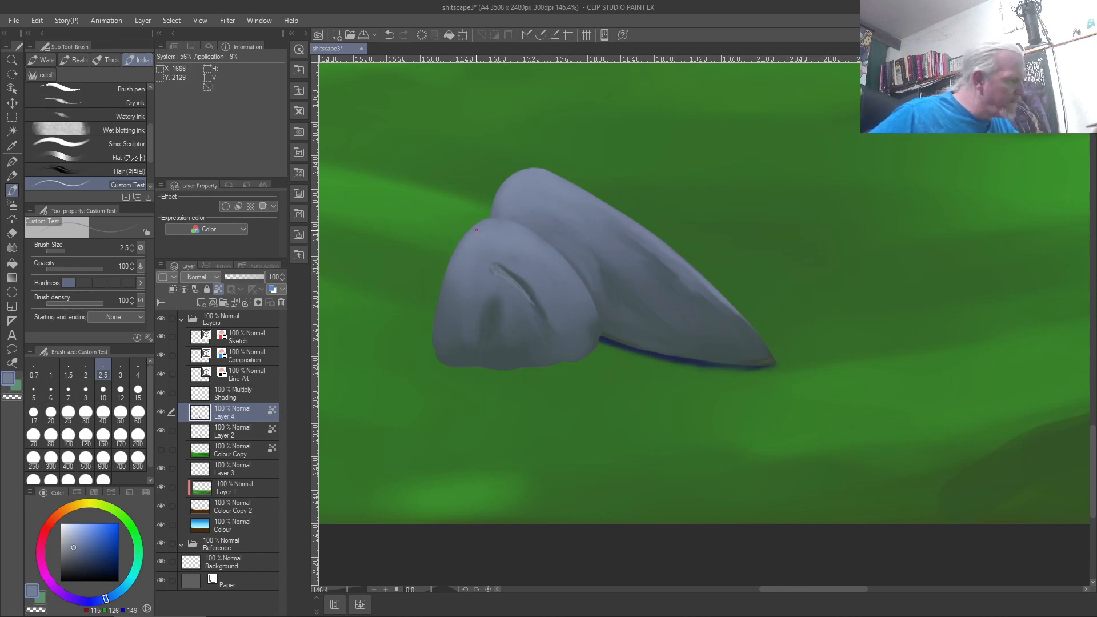
{"action": "key", "text": "ctrl+z"}
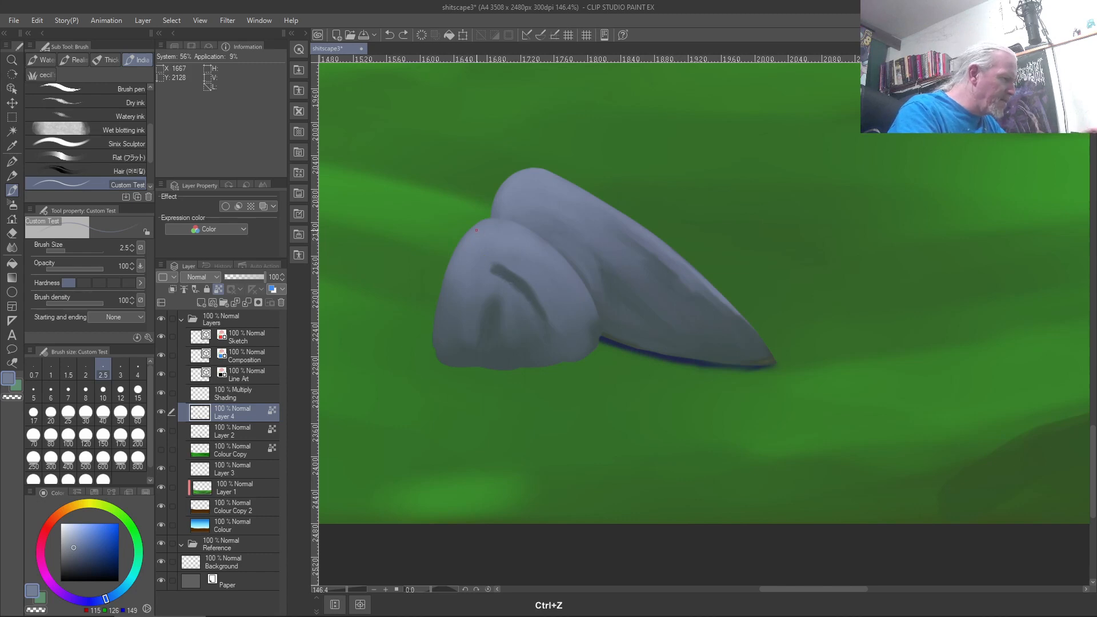
Step: Paint light edges beside both crevices at brush size 5, and add short dark grey cracks down the second rock's right side
{"action": "key", "text": "bracketright"}
{"action": "key", "text": "bracketright"}
{"action": "key", "text": "bracketright"}
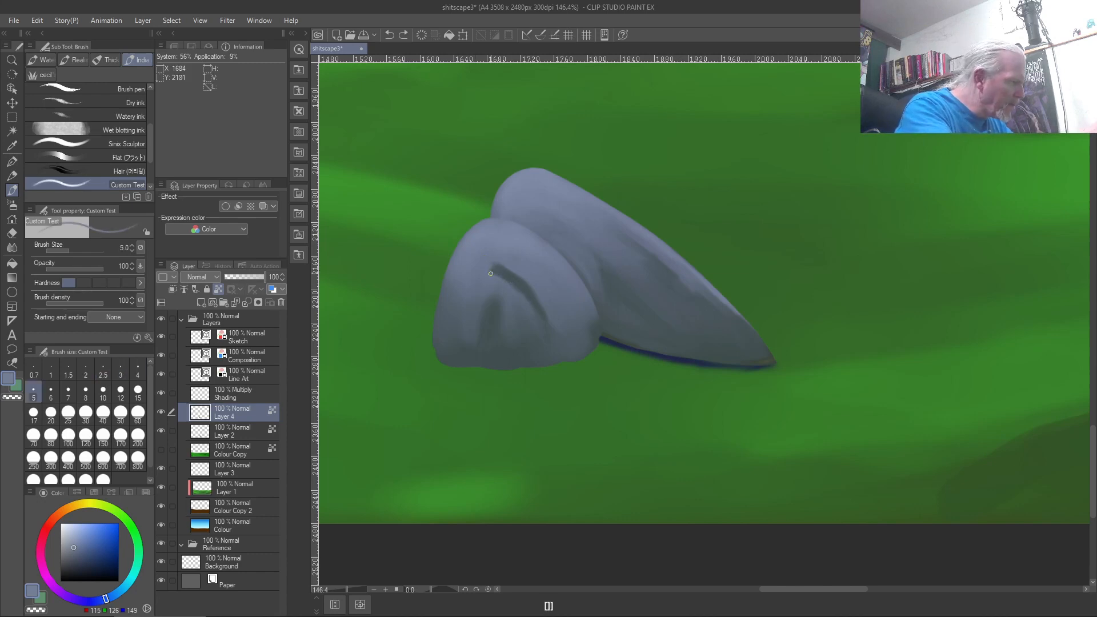
{"action": "left_click_drag", "start_coordinate": [491, 265], "coordinate": [530, 309]}
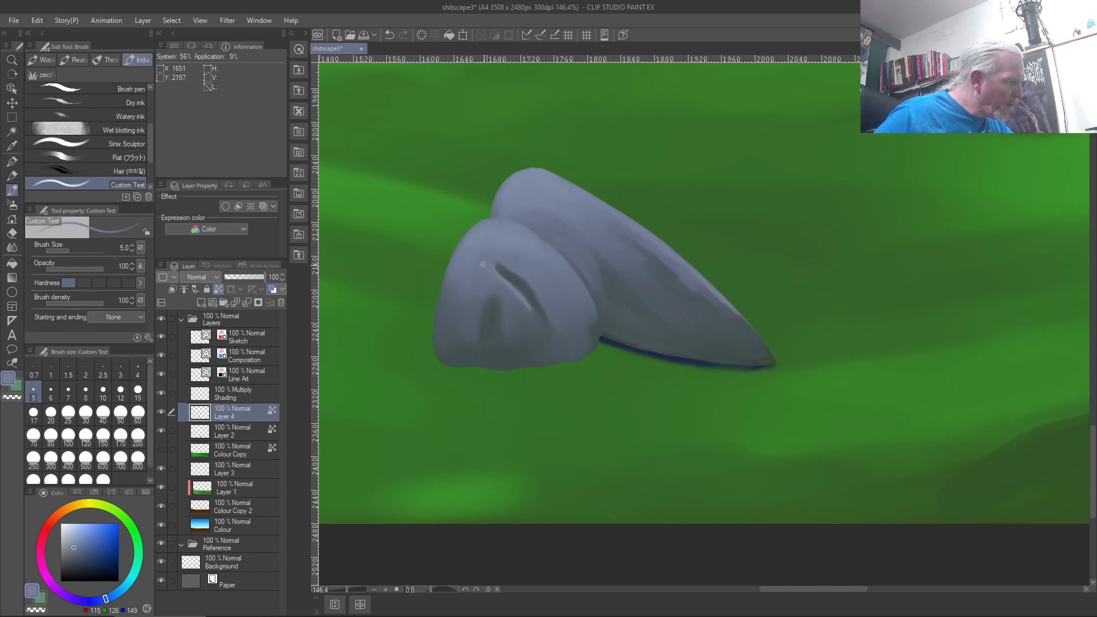
{"action": "left_click_drag", "start_coordinate": [487, 302], "coordinate": [481, 345]}
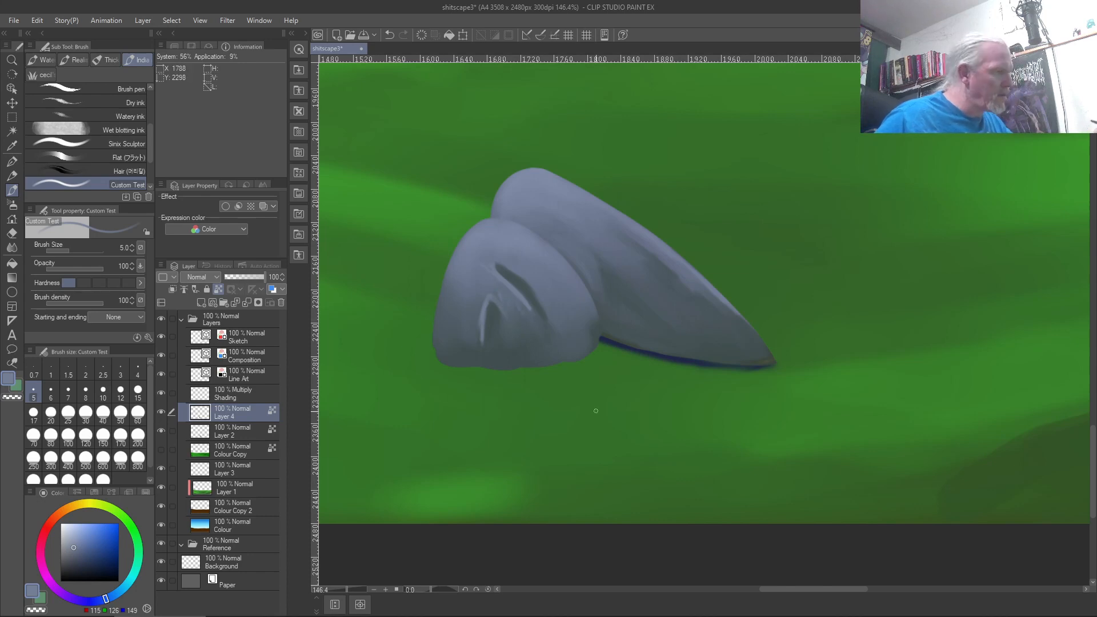
{"action": "right_click", "coordinate": [523, 285]}
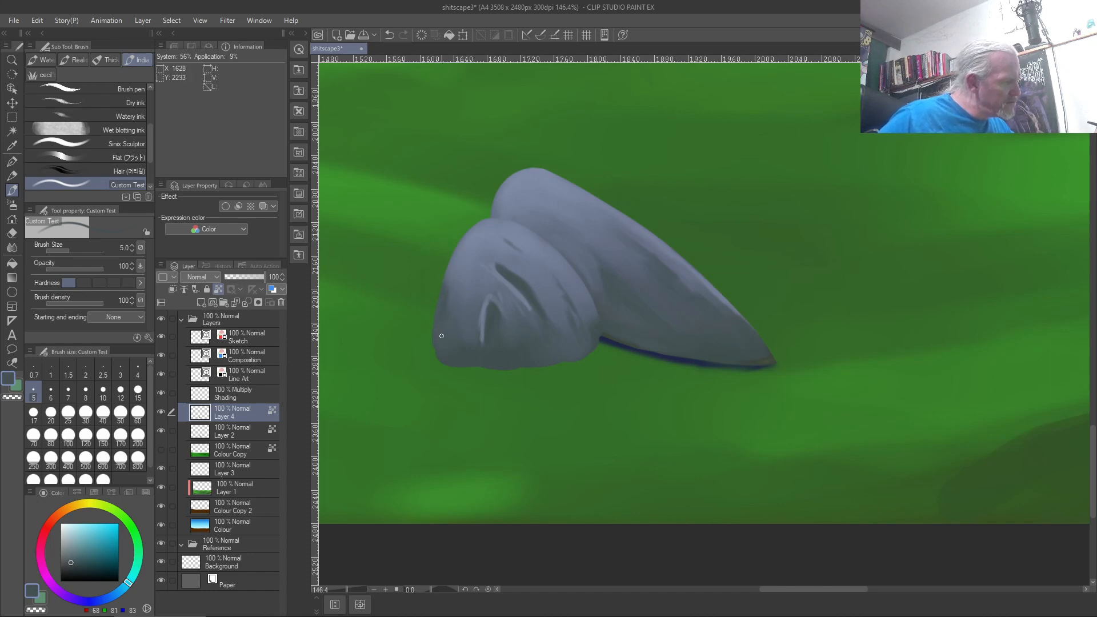
Step: Soften the second rock's left edge and lower left face with the Blend tool, undoing the stroke that smears the crevices
{"action": "key", "text": "j"}
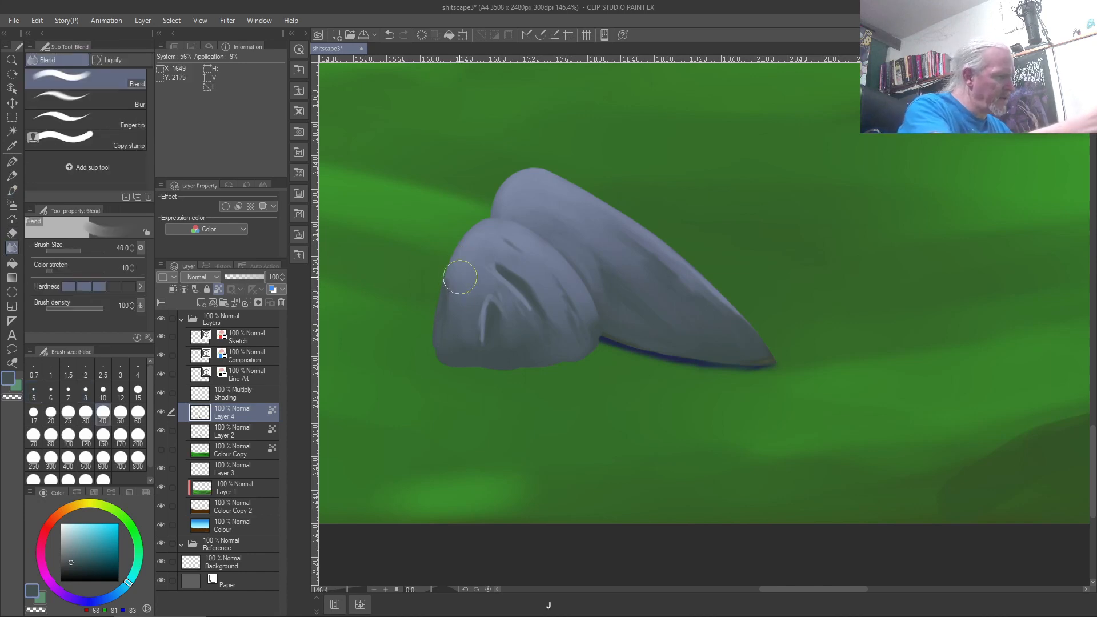
{"action": "mouse_move", "coordinate": [461, 259]}
{"action": "left_mouse_down"}
{"action": "mouse_move", "coordinate": [441, 341]}
{"action": "mouse_move", "coordinate": [438, 330]}
{"action": "left_mouse_up"}
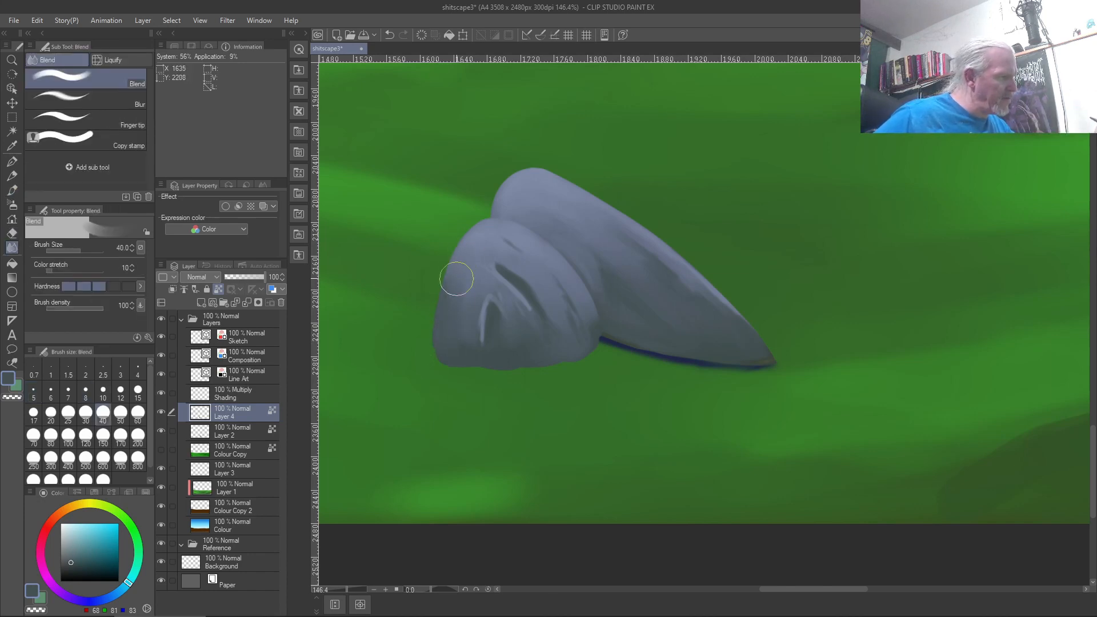
{"action": "left_click_drag", "start_coordinate": [476, 252], "coordinate": [554, 350]}
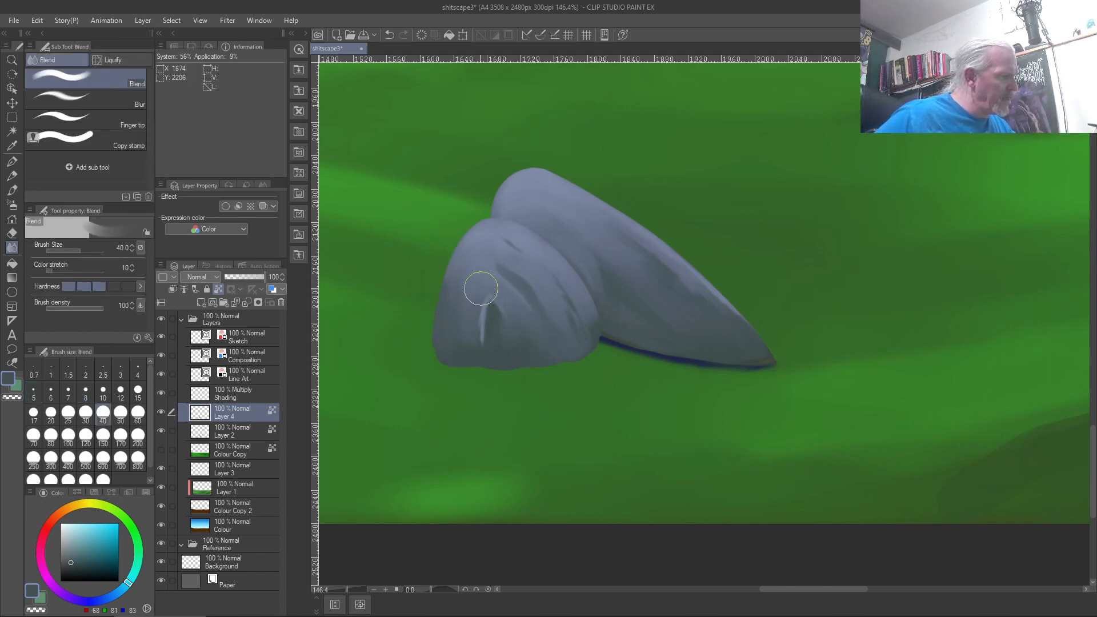
{"action": "key", "text": "ctrl+z"}
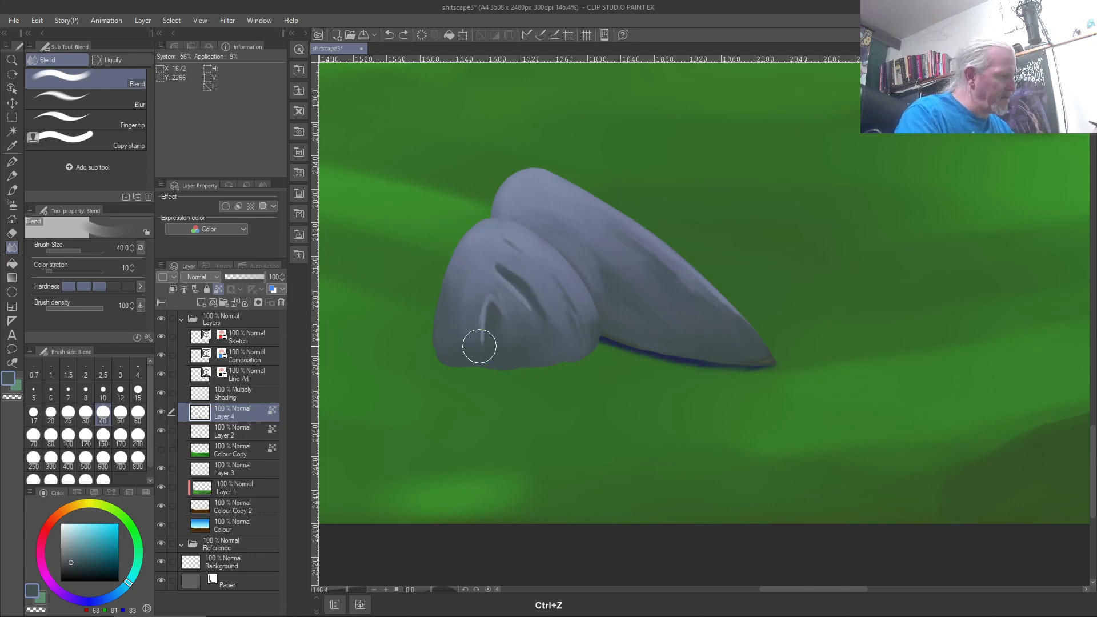
{"action": "left_click_drag", "start_coordinate": [483, 348], "coordinate": [475, 305]}
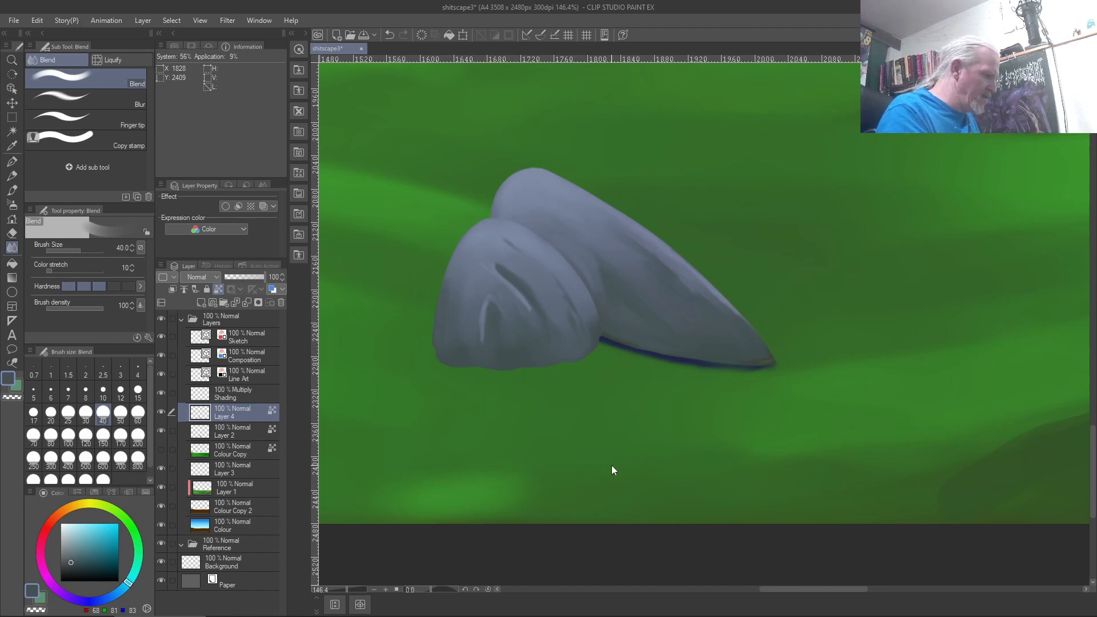
Step: Blend the second rock's diagonal crevice and its highlight into the face at brush size 12
{"action": "key", "text": "ctrl+0"}
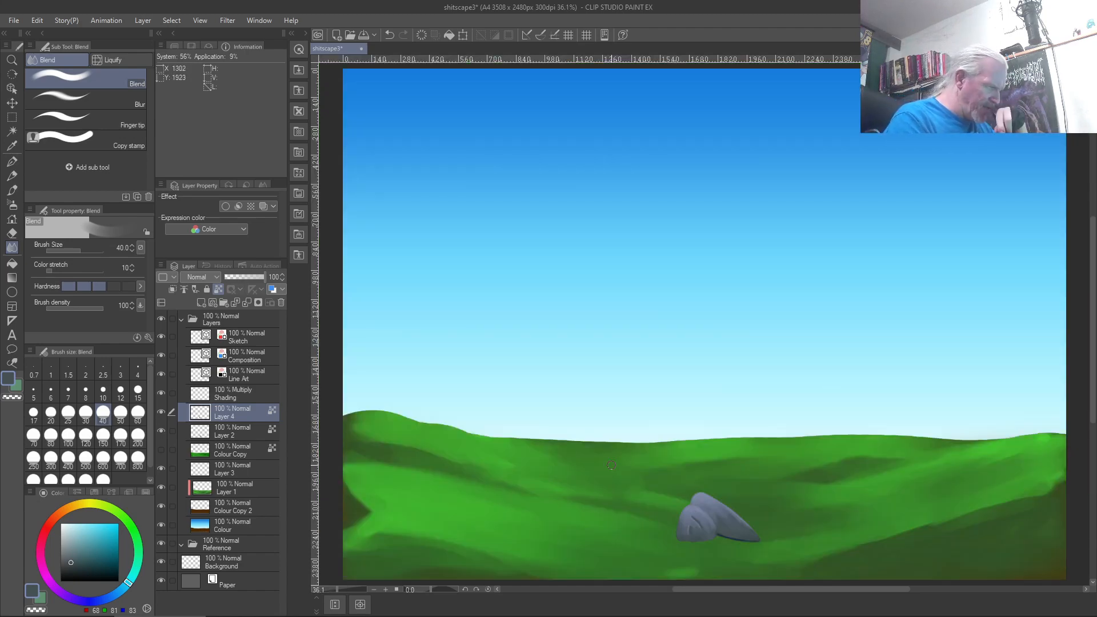
{"action": "scroll", "coordinate": [666, 524], "scroll_direction": "up", "scroll_amount": 8}
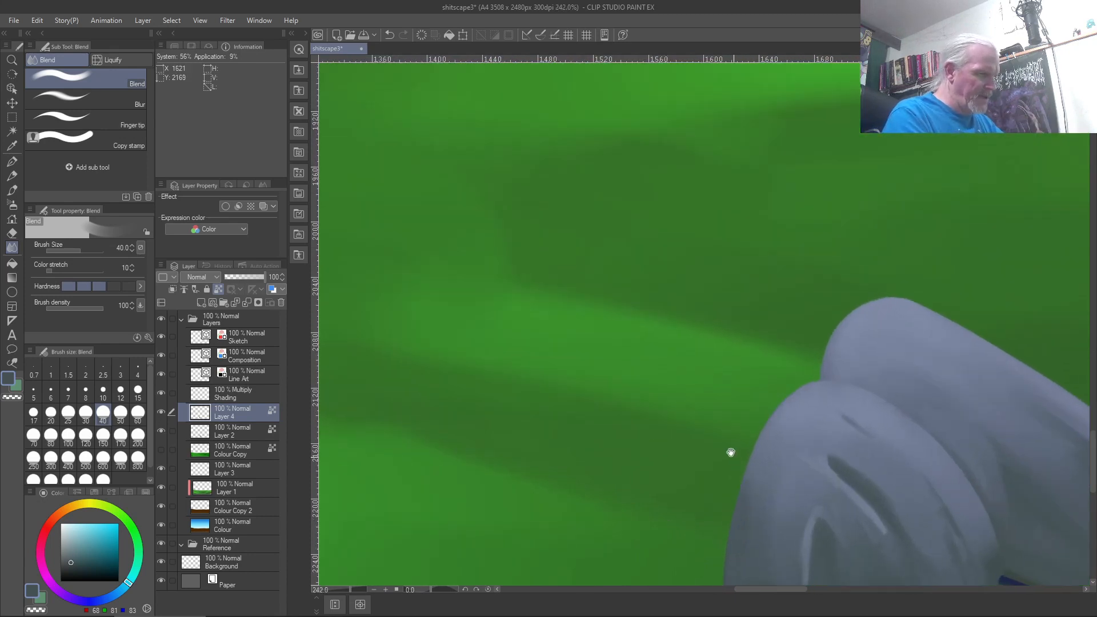
{"action": "left_click_drag", "start_coordinate": [729, 450], "coordinate": [480, 235]}
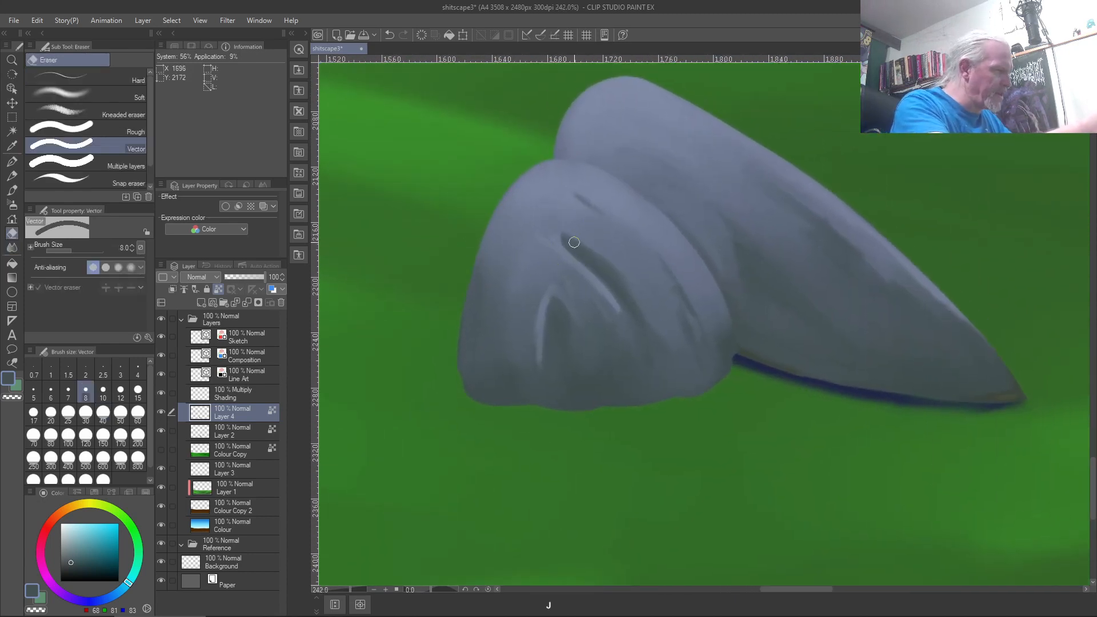
{"action": "key", "text": "bracketleft"}
{"action": "key", "text": "bracketleft"}
{"action": "key", "text": "bracketleft"}
{"action": "key", "text": "bracketleft"}
{"action": "key", "text": "bracketleft"}
{"action": "key", "text": "bracketleft"}
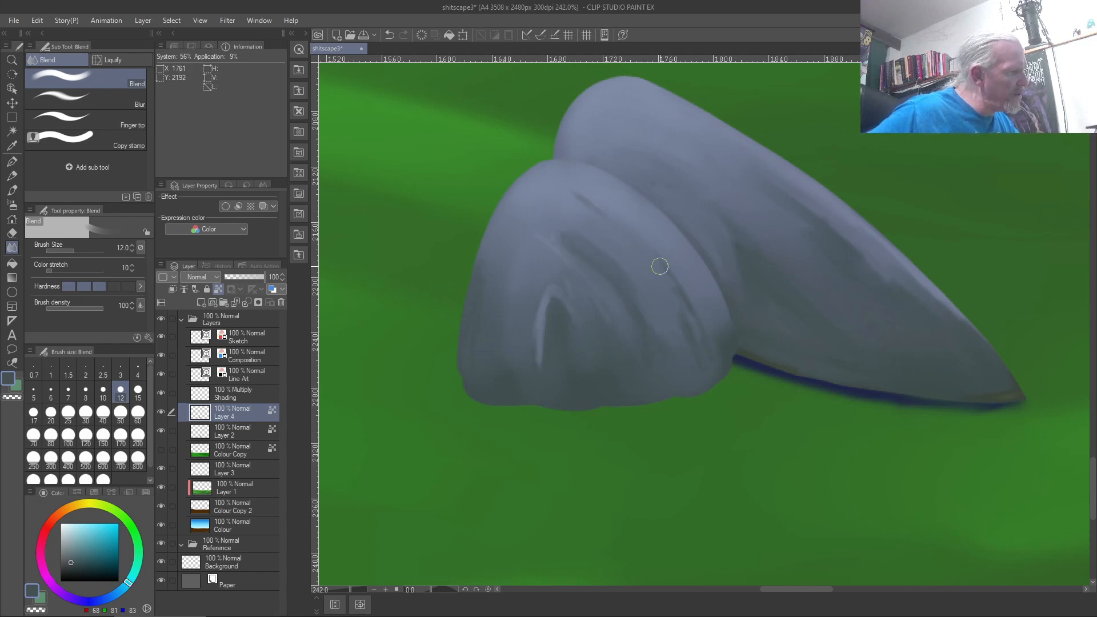
Step: Blend the second rock's vertical crevice and its light edge into the face, extending the strokes down to the base
{"action": "mouse_move", "coordinate": [551, 292]}
{"action": "left_mouse_down"}
{"action": "mouse_move", "coordinate": [550, 392]}
{"action": "mouse_move", "coordinate": [551, 300]}
{"action": "mouse_move", "coordinate": [540, 351]}
{"action": "left_mouse_up"}
{"action": "mouse_move", "coordinate": [541, 302]}
{"action": "left_mouse_down"}
{"action": "mouse_move", "coordinate": [533, 346]}
{"action": "mouse_move", "coordinate": [540, 304]}
{"action": "mouse_move", "coordinate": [544, 386]}
{"action": "mouse_move", "coordinate": [559, 295]}
{"action": "mouse_move", "coordinate": [565, 389]}
{"action": "left_mouse_up"}
{"action": "left_click_drag", "start_coordinate": [575, 317], "coordinate": [558, 355]}
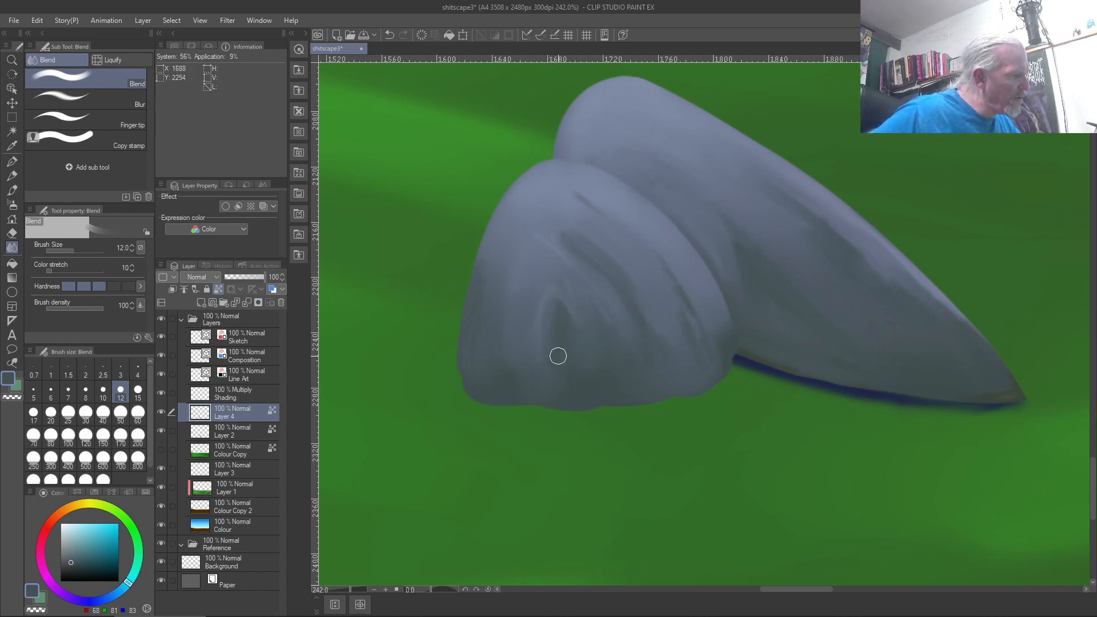
{"action": "left_click_drag", "start_coordinate": [559, 288], "coordinate": [557, 343]}
{"action": "mouse_move", "coordinate": [547, 264]}
{"action": "left_mouse_down"}
{"action": "mouse_move", "coordinate": [562, 348]}
{"action": "mouse_move", "coordinate": [553, 260]}
{"action": "mouse_move", "coordinate": [570, 341]}
{"action": "mouse_move", "coordinate": [579, 304]}
{"action": "mouse_move", "coordinate": [570, 333]}
{"action": "left_mouse_up"}
{"action": "left_click_drag", "start_coordinate": [557, 263], "coordinate": [568, 314]}
{"action": "mouse_move", "coordinate": [542, 243]}
{"action": "left_mouse_down"}
{"action": "mouse_move", "coordinate": [571, 309]}
{"action": "mouse_move", "coordinate": [546, 231]}
{"action": "mouse_move", "coordinate": [568, 268]}
{"action": "mouse_move", "coordinate": [567, 297]}
{"action": "mouse_move", "coordinate": [536, 232]}
{"action": "mouse_move", "coordinate": [564, 309]}
{"action": "mouse_move", "coordinate": [555, 271]}
{"action": "mouse_move", "coordinate": [547, 371]}
{"action": "left_mouse_up"}
{"action": "mouse_move", "coordinate": [574, 309]}
{"action": "left_mouse_down"}
{"action": "mouse_move", "coordinate": [576, 379]}
{"action": "mouse_move", "coordinate": [606, 389]}
{"action": "mouse_move", "coordinate": [679, 370]}
{"action": "left_mouse_up"}
{"action": "mouse_move", "coordinate": [589, 375]}
{"action": "left_mouse_down"}
{"action": "mouse_move", "coordinate": [682, 386]}
{"action": "mouse_move", "coordinate": [628, 397]}
{"action": "left_mouse_up"}
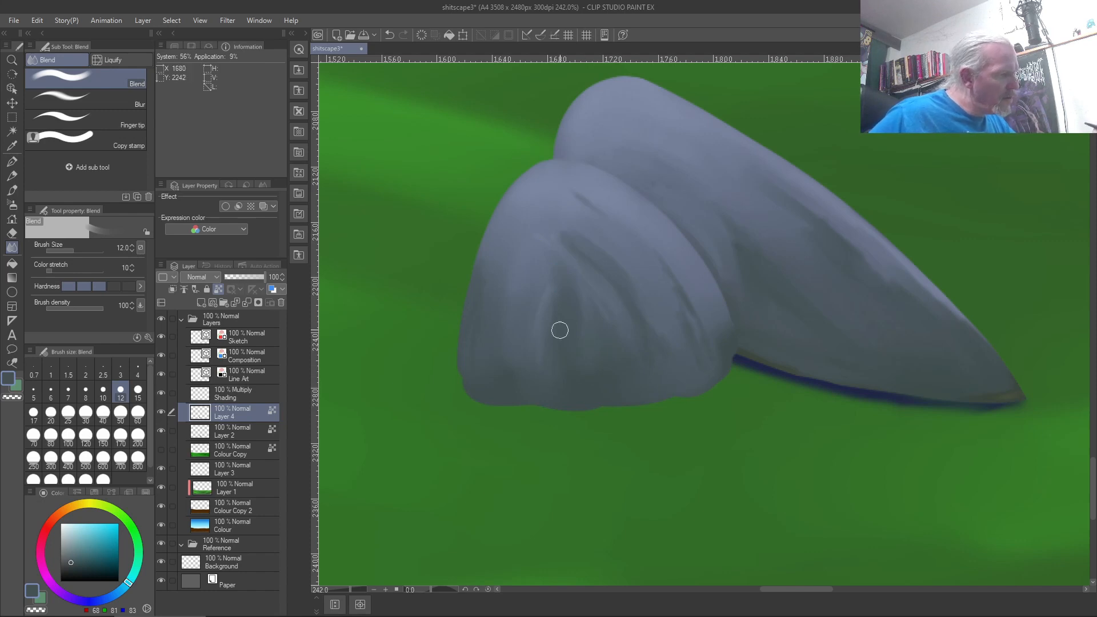
Step: Sample the dark navy from the first rock's ground shadow, RGB 31, 37, 71, and add a new layer directly below Layer 4
{"action": "right_click", "coordinate": [748, 362]}
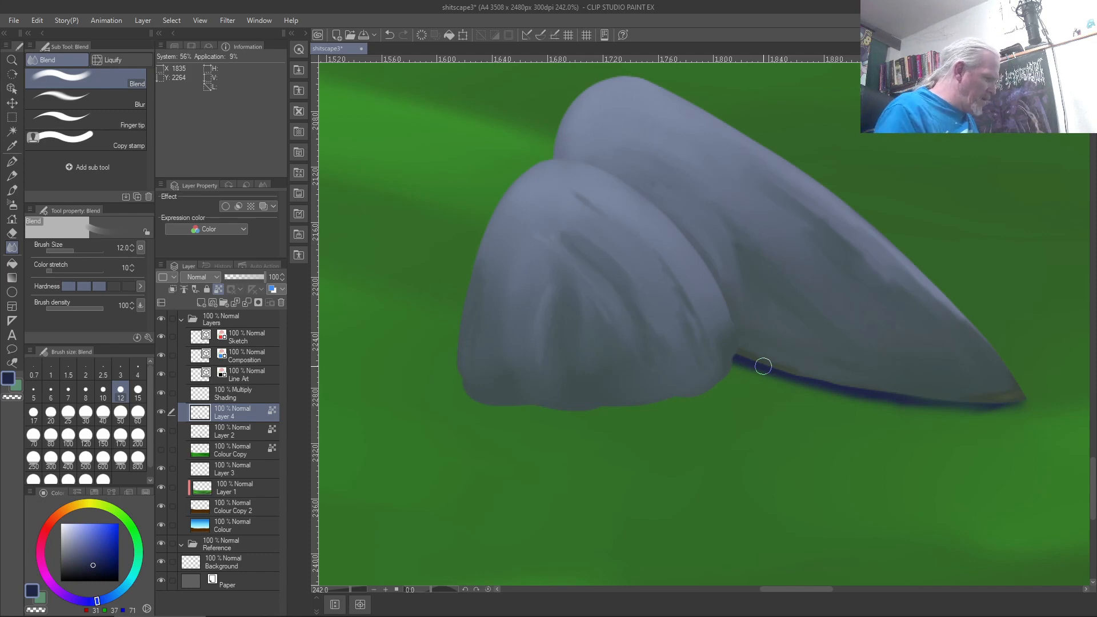
{"action": "key", "text": "ctrl+shift+n"}
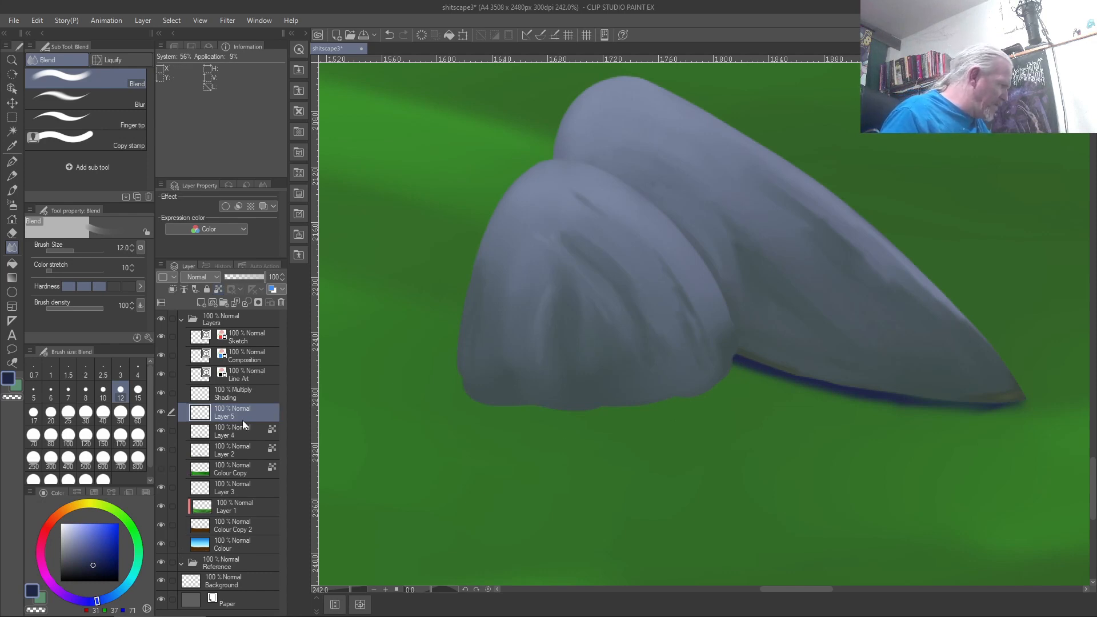
{"action": "left_click_drag", "start_coordinate": [244, 417], "coordinate": [247, 438]}
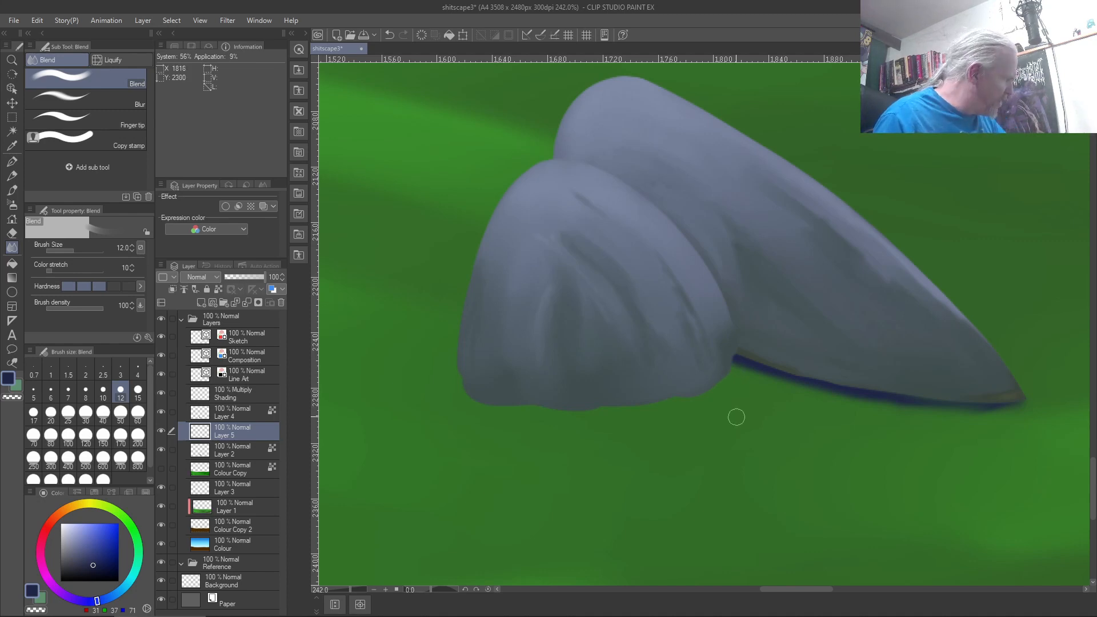
Step: Paint a dark navy contact shadow along the second rock's base with the Custom Test brush at size 5, and switch to transparent colour
{"action": "left_click", "coordinate": [68, 287]}
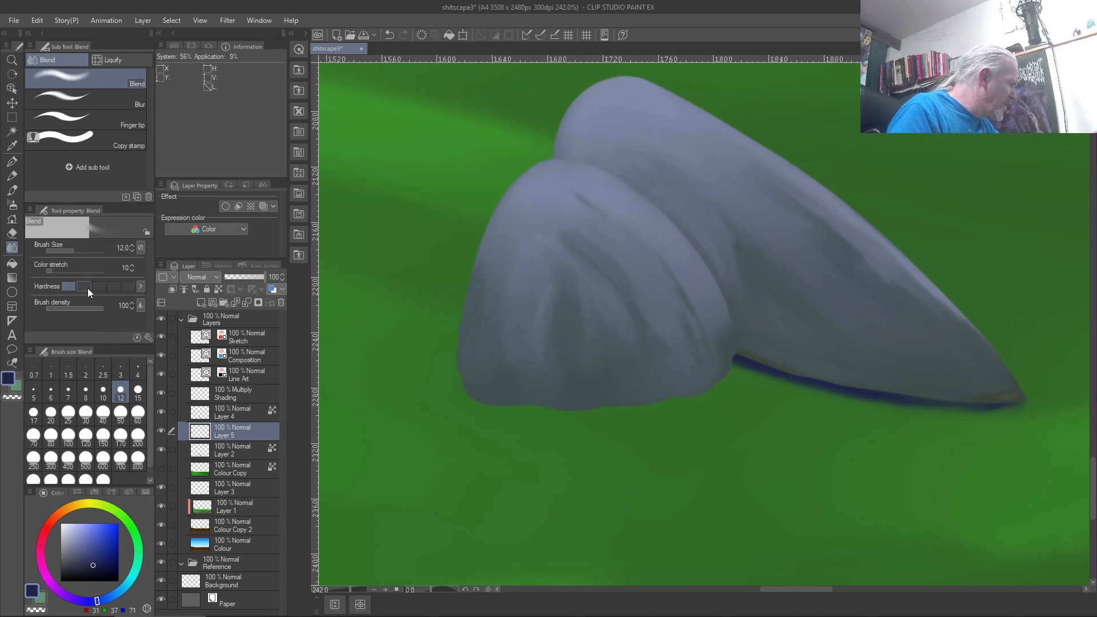
{"action": "key", "text": "b"}
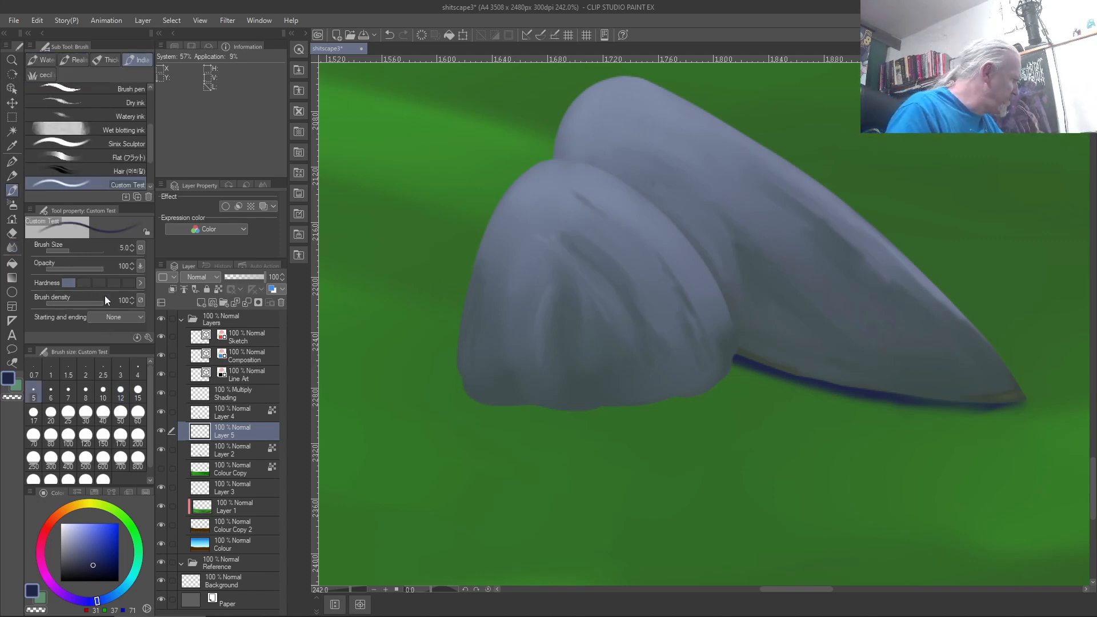
{"action": "mouse_move", "coordinate": [733, 367]}
{"action": "left_mouse_down"}
{"action": "mouse_move", "coordinate": [705, 394]}
{"action": "mouse_move", "coordinate": [731, 372]}
{"action": "mouse_move", "coordinate": [678, 391]}
{"action": "mouse_move", "coordinate": [703, 395]}
{"action": "mouse_move", "coordinate": [650, 402]}
{"action": "mouse_move", "coordinate": [673, 404]}
{"action": "mouse_move", "coordinate": [686, 398]}
{"action": "mouse_move", "coordinate": [661, 407]}
{"action": "mouse_move", "coordinate": [677, 397]}
{"action": "mouse_move", "coordinate": [613, 396]}
{"action": "mouse_move", "coordinate": [645, 407]}
{"action": "mouse_move", "coordinate": [564, 418]}
{"action": "mouse_move", "coordinate": [625, 404]}
{"action": "mouse_move", "coordinate": [605, 417]}
{"action": "mouse_move", "coordinate": [608, 405]}
{"action": "mouse_move", "coordinate": [506, 405]}
{"action": "mouse_move", "coordinate": [569, 415]}
{"action": "mouse_move", "coordinate": [522, 410]}
{"action": "mouse_move", "coordinate": [535, 413]}
{"action": "mouse_move", "coordinate": [471, 404]}
{"action": "mouse_move", "coordinate": [464, 391]}
{"action": "mouse_move", "coordinate": [541, 411]}
{"action": "mouse_move", "coordinate": [471, 402]}
{"action": "left_mouse_up"}
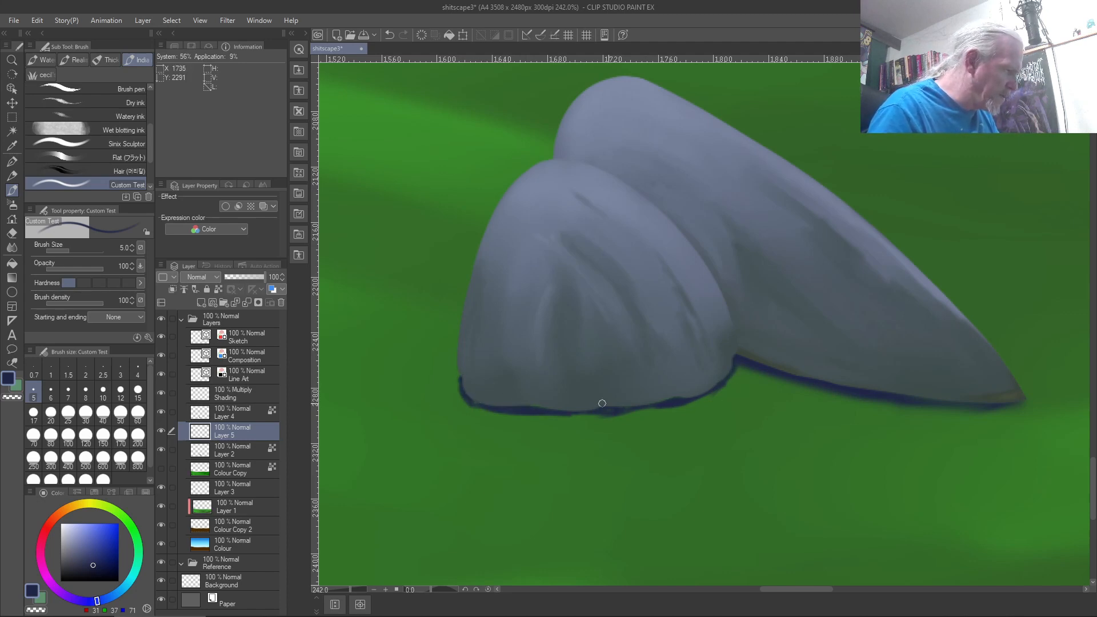
{"action": "key", "text": "c"}
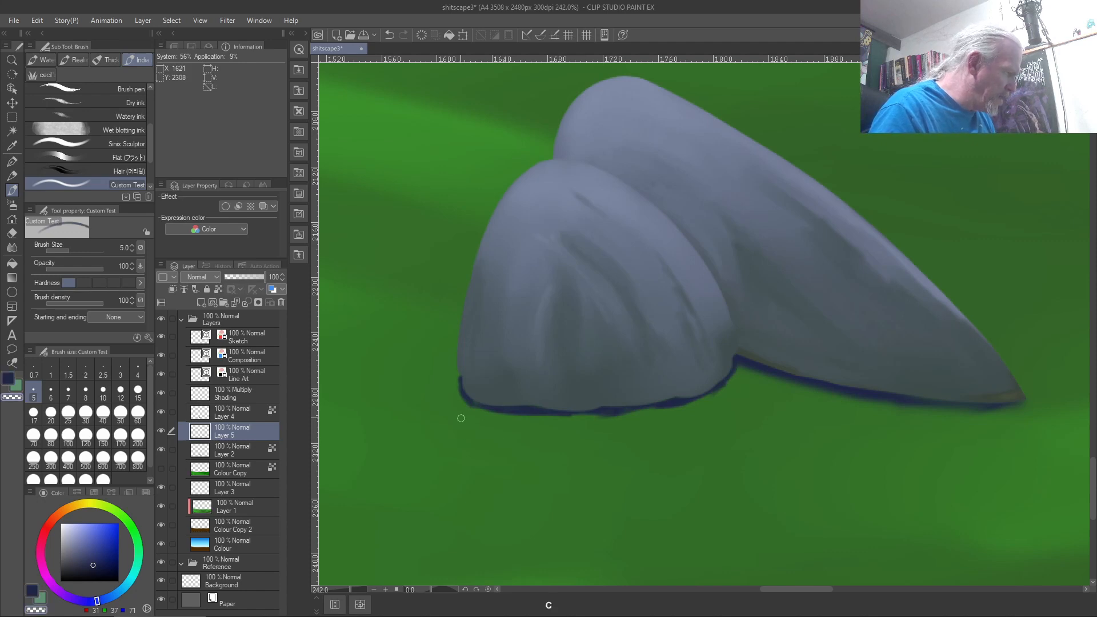
Step: Thin the navy contact shadow under the second rock with transparent colour, and fill the notch between the rocks with sampled navy RGB 33, 43, 68
{"action": "mouse_move", "coordinate": [459, 386]}
{"action": "left_mouse_down"}
{"action": "mouse_move", "coordinate": [504, 424]}
{"action": "mouse_move", "coordinate": [469, 398]}
{"action": "left_mouse_up"}
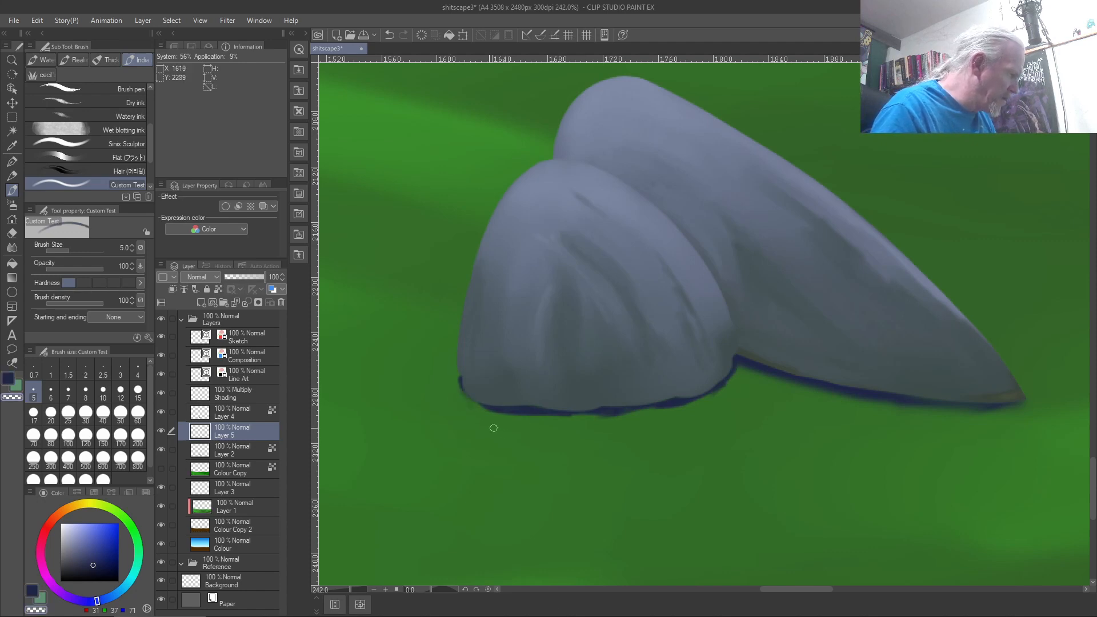
{"action": "key", "text": "ctrl+z"}
{"action": "key", "text": "ctrl+z"}
{"action": "left_click_drag", "start_coordinate": [490, 417], "coordinate": [449, 381]}
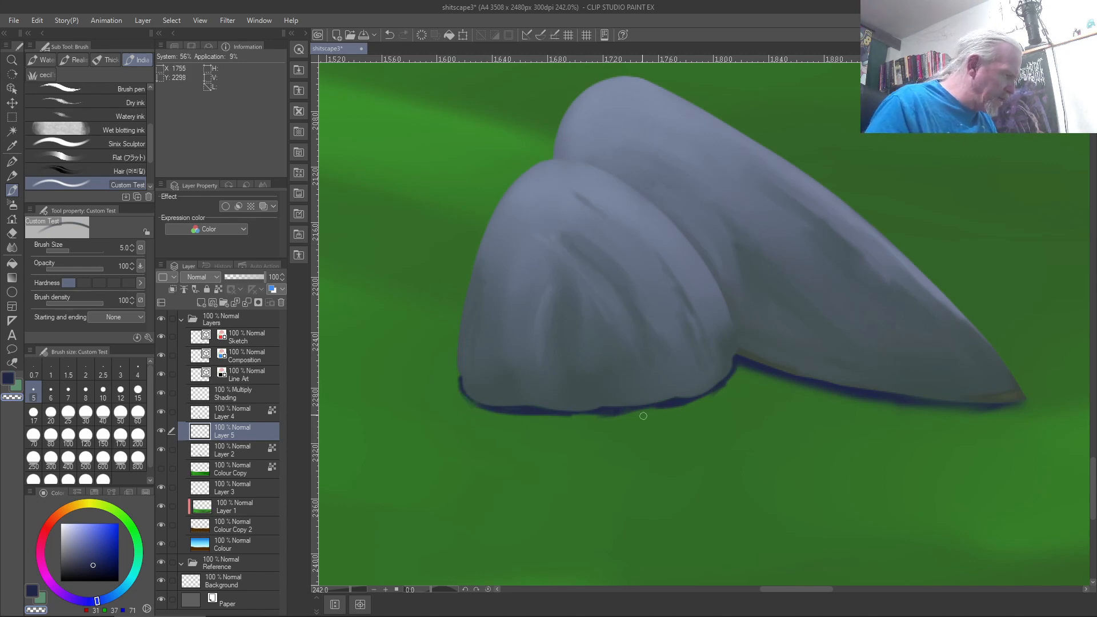
{"action": "left_click_drag", "start_coordinate": [621, 425], "coordinate": [589, 419]}
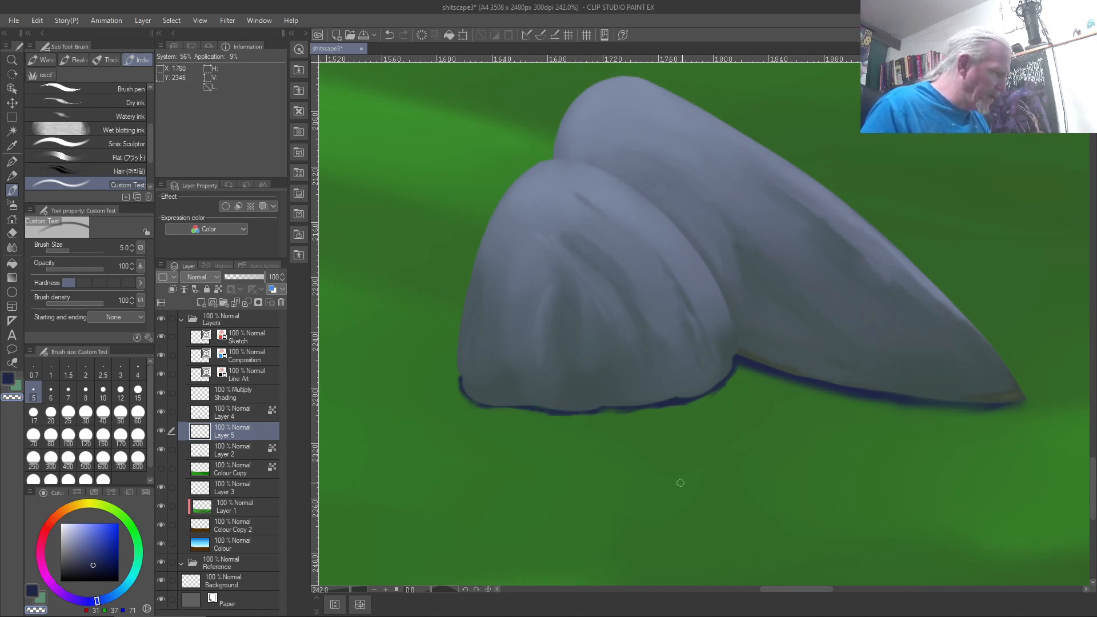
{"action": "right_click", "coordinate": [743, 368]}
{"action": "left_click_drag", "start_coordinate": [734, 369], "coordinate": [760, 371]}
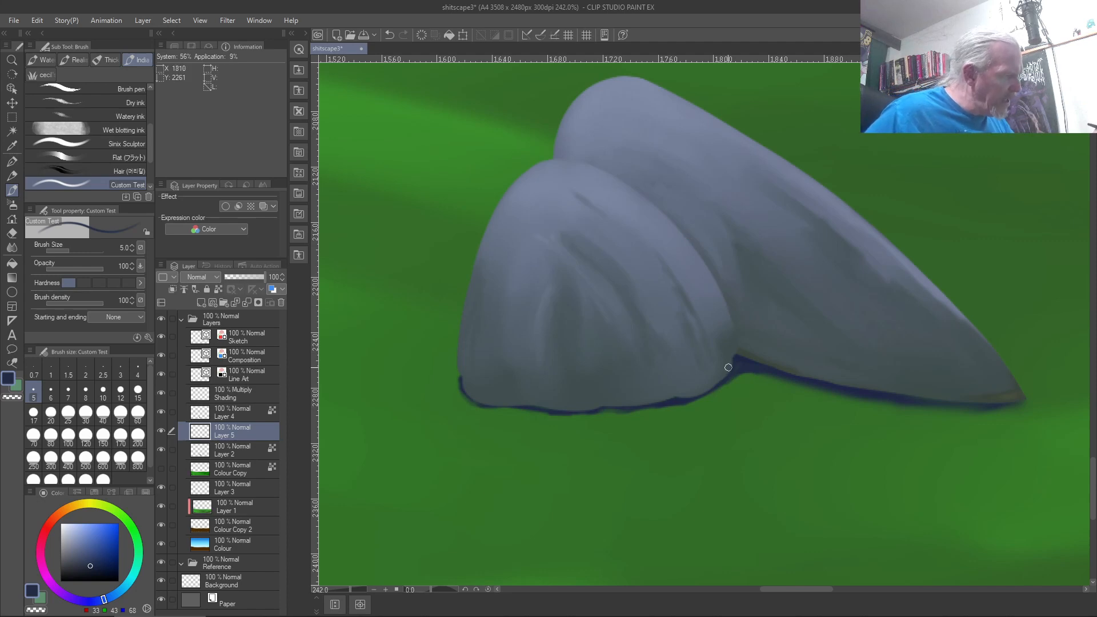
Step: Darken a sampled rock colour to RGB 51, 60, 61, paint a thin crevice along the seam between the rocks and trim it with transparent colour
{"action": "right_click", "coordinate": [731, 344]}
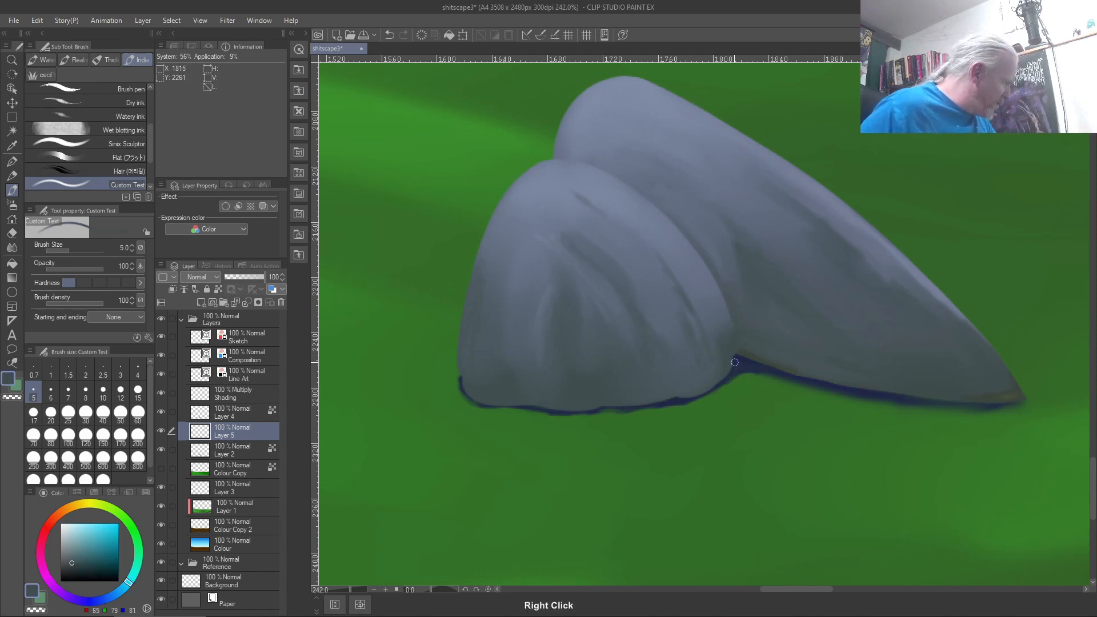
{"action": "left_click", "coordinate": [72, 564]}
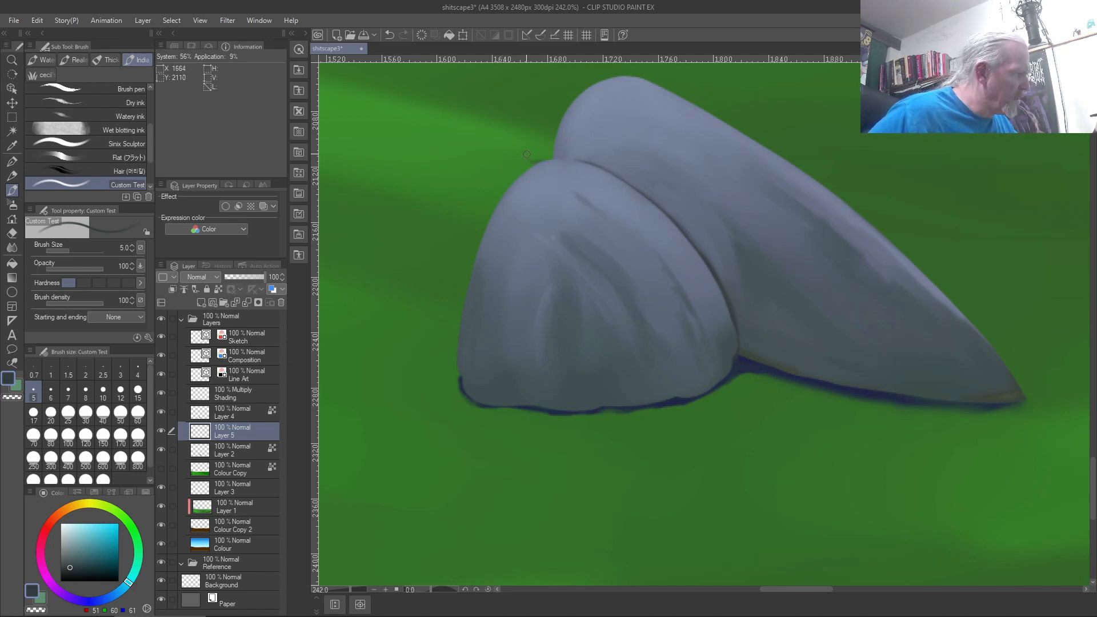
{"action": "key", "text": "c"}
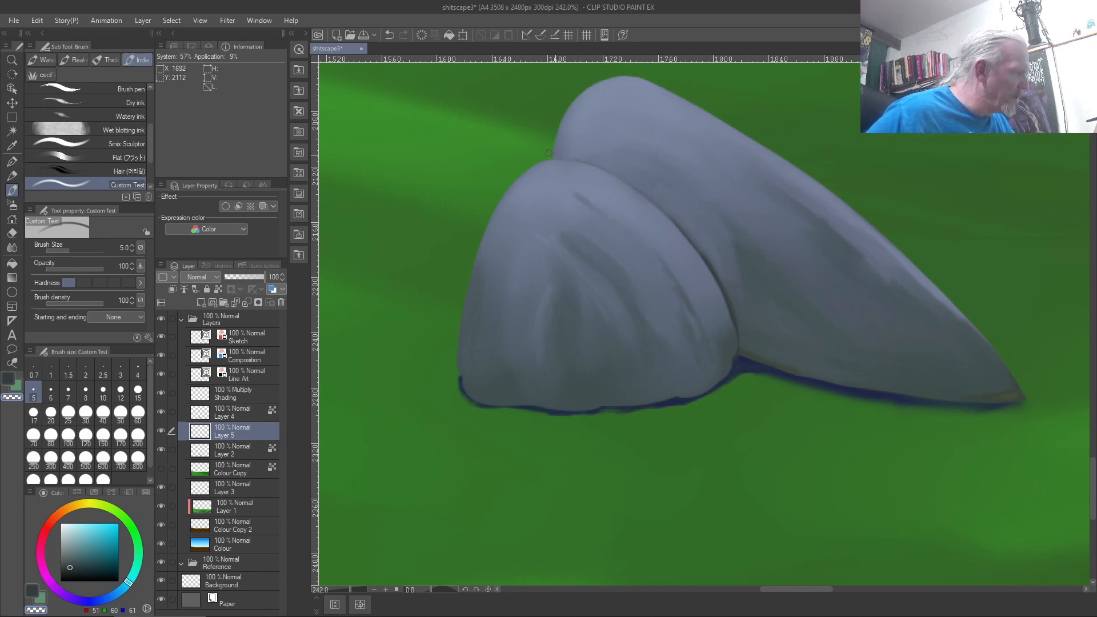
{"action": "left_click_drag", "start_coordinate": [687, 229], "coordinate": [720, 283]}
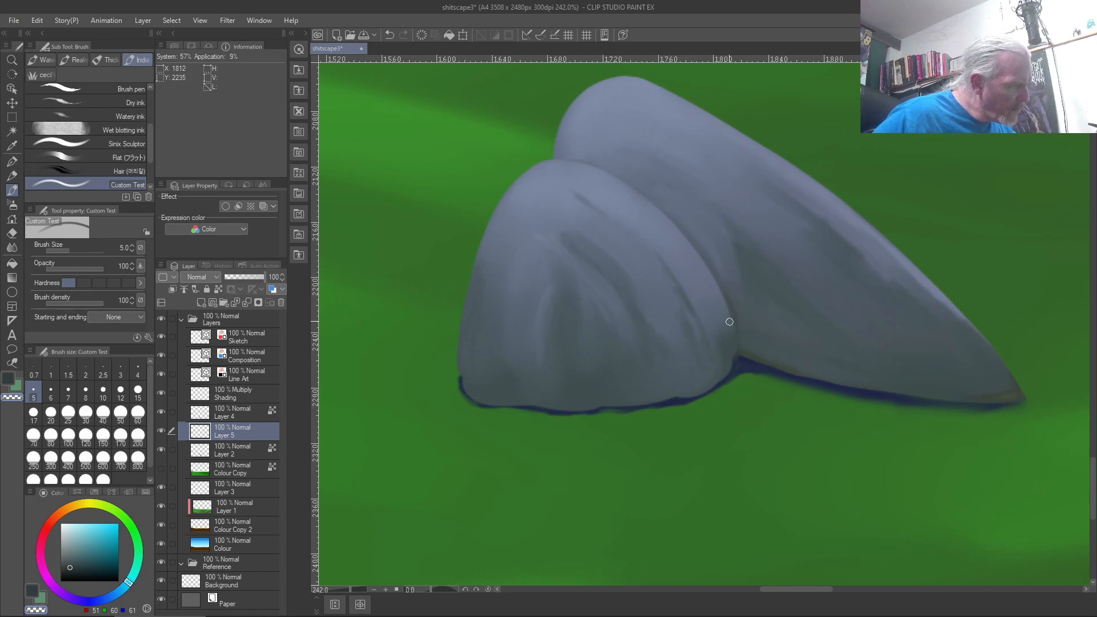
{"action": "key", "text": "c"}
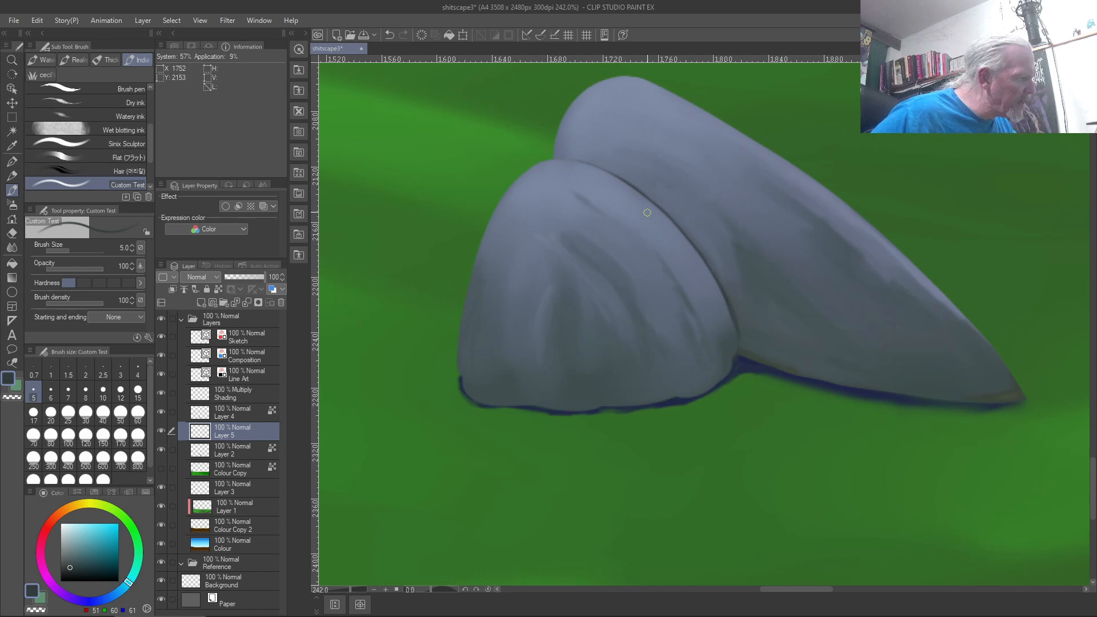
{"action": "key", "text": "c"}
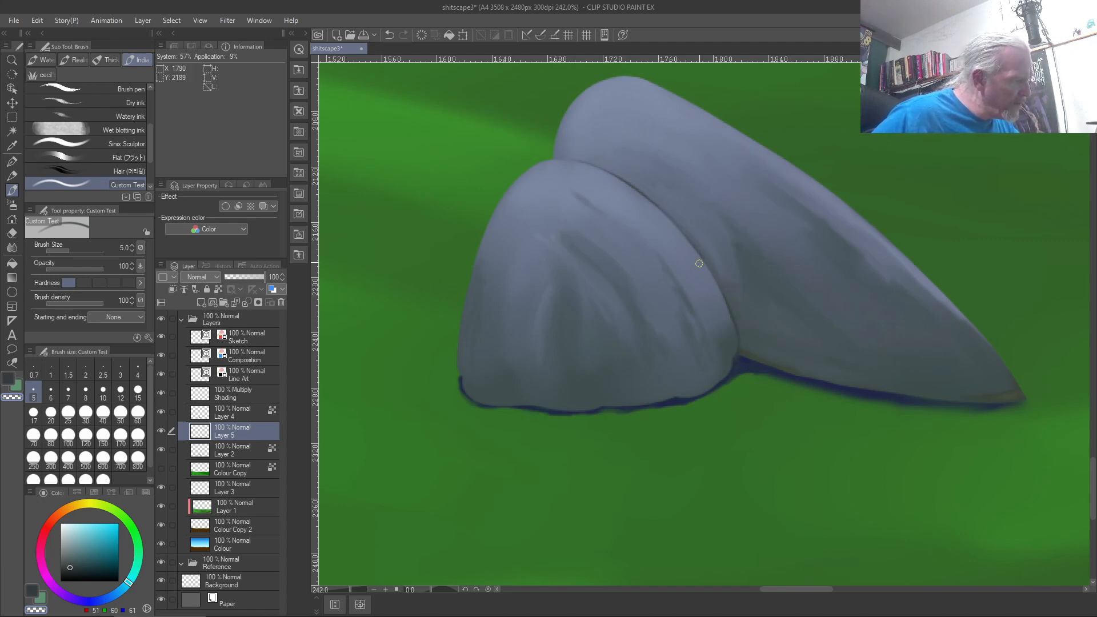
{"action": "key", "text": "c"}
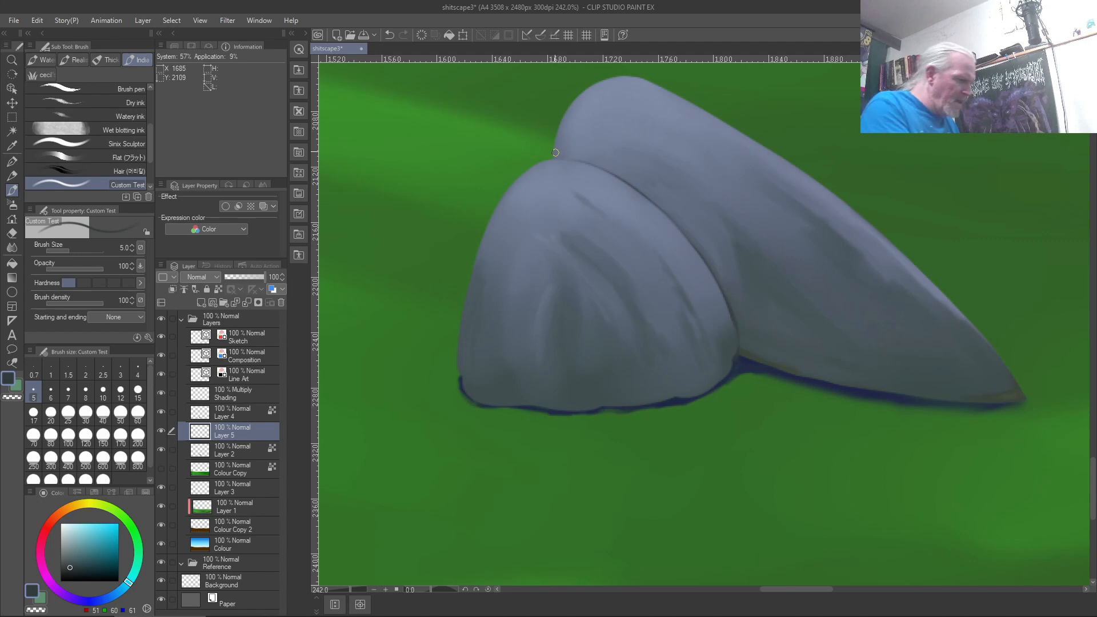
Step: Darken the crevice line between the two rocks from the second rock's crown down to the ground shadow
{"action": "key", "text": "ctrl+0"}
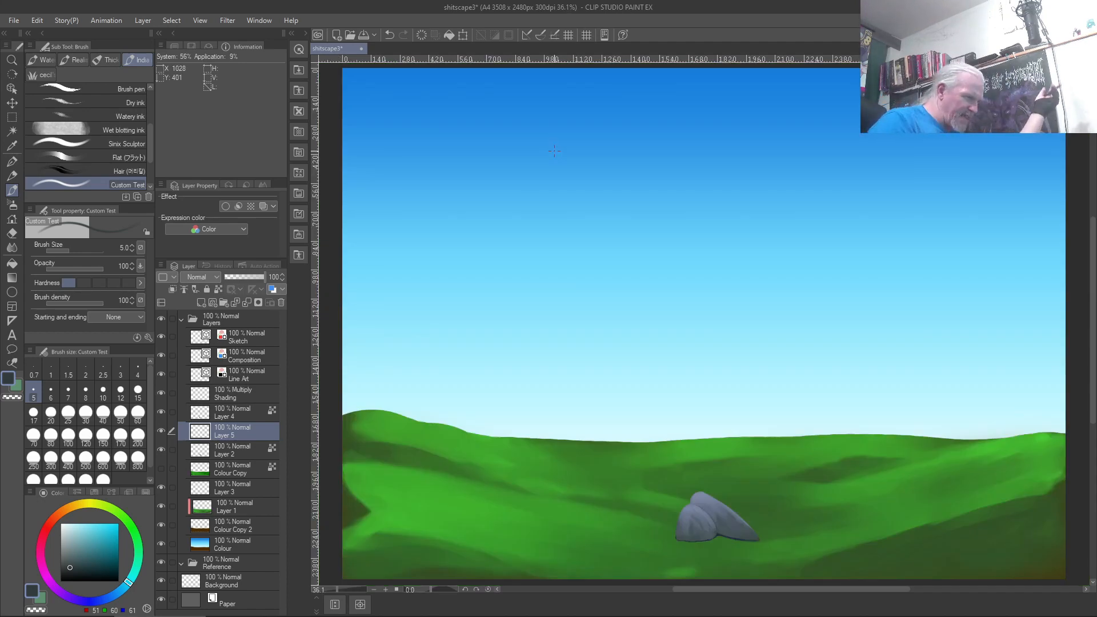
{"action": "scroll", "coordinate": [702, 533], "scroll_direction": "up", "scroll_amount": 8}
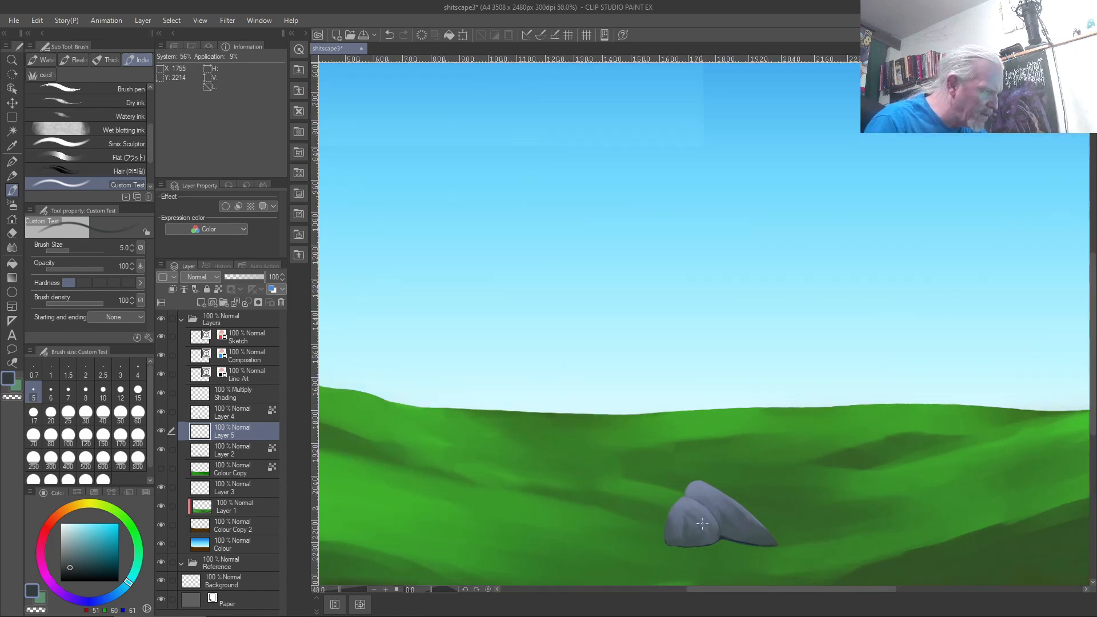
{"action": "scroll", "coordinate": [701, 535], "scroll_direction": "up", "scroll_amount": 4}
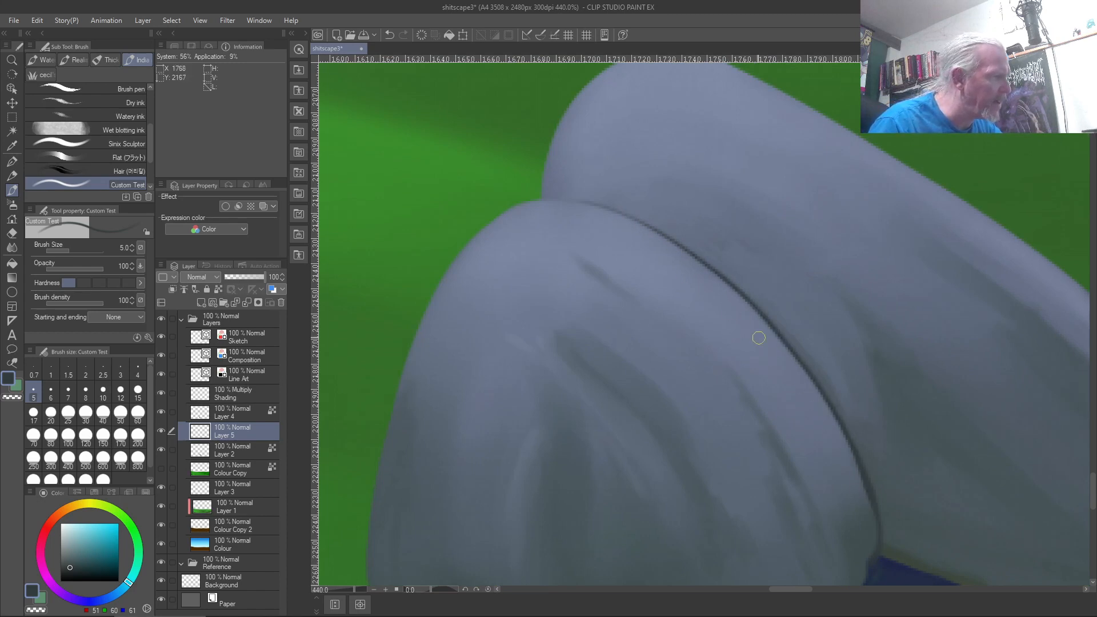
{"action": "mouse_move", "coordinate": [627, 212]}
{"action": "left_mouse_down"}
{"action": "mouse_move", "coordinate": [541, 198]}
{"action": "mouse_move", "coordinate": [593, 202]}
{"action": "left_mouse_up"}
{"action": "left_click_drag", "start_coordinate": [668, 242], "coordinate": [817, 379]}
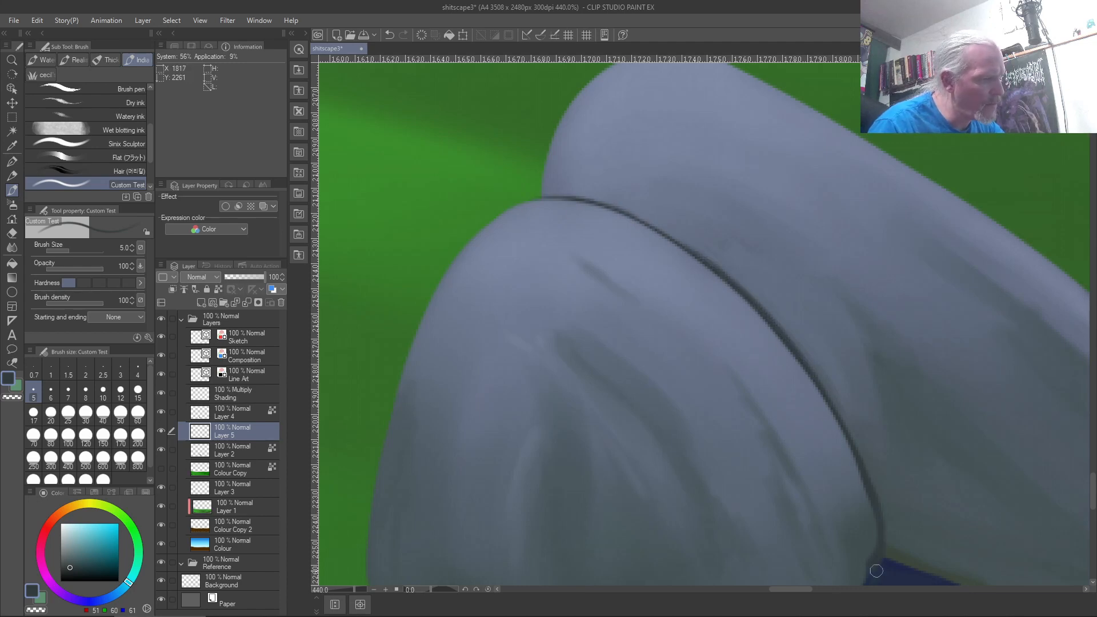
Step: Repaint the junction of the crevice and ground shadow with sampled navy RGB 33, 43, 68, and tidy the crevice's upper end with transparent colour
{"action": "scroll", "coordinate": [837, 494], "scroll_direction": "down", "scroll_amount": 1}
{"action": "scroll", "coordinate": [837, 494], "scroll_direction": "down", "scroll_amount": 3}
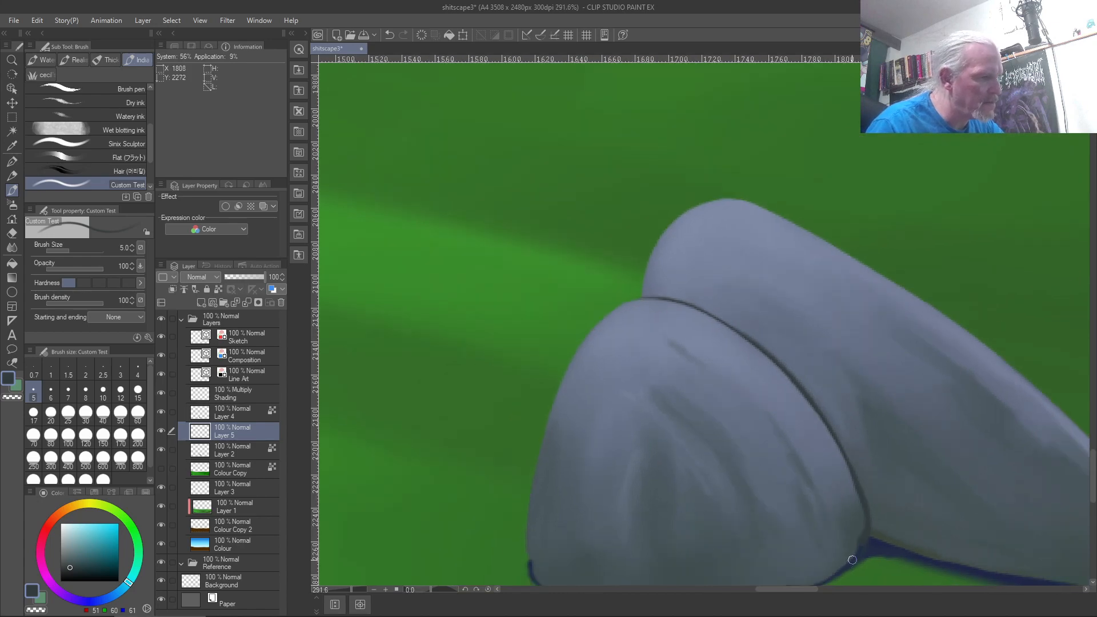
{"action": "scroll", "coordinate": [854, 574], "scroll_direction": "up", "scroll_amount": 6}
{"action": "scroll", "coordinate": [855, 573], "scroll_direction": "up", "scroll_amount": 2}
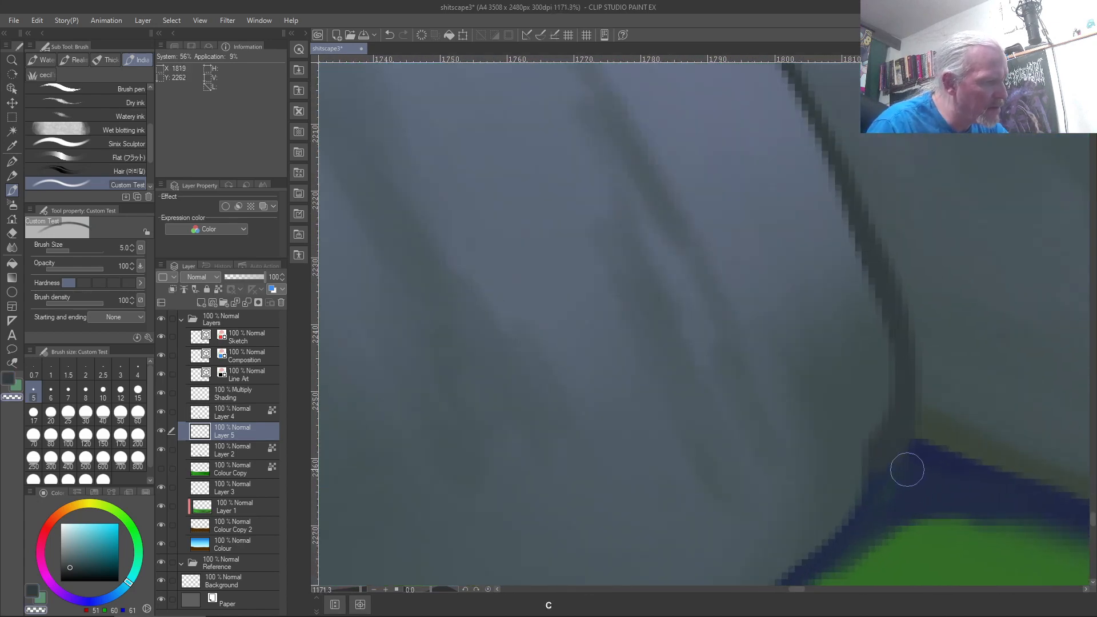
{"action": "right_click", "coordinate": [901, 496]}
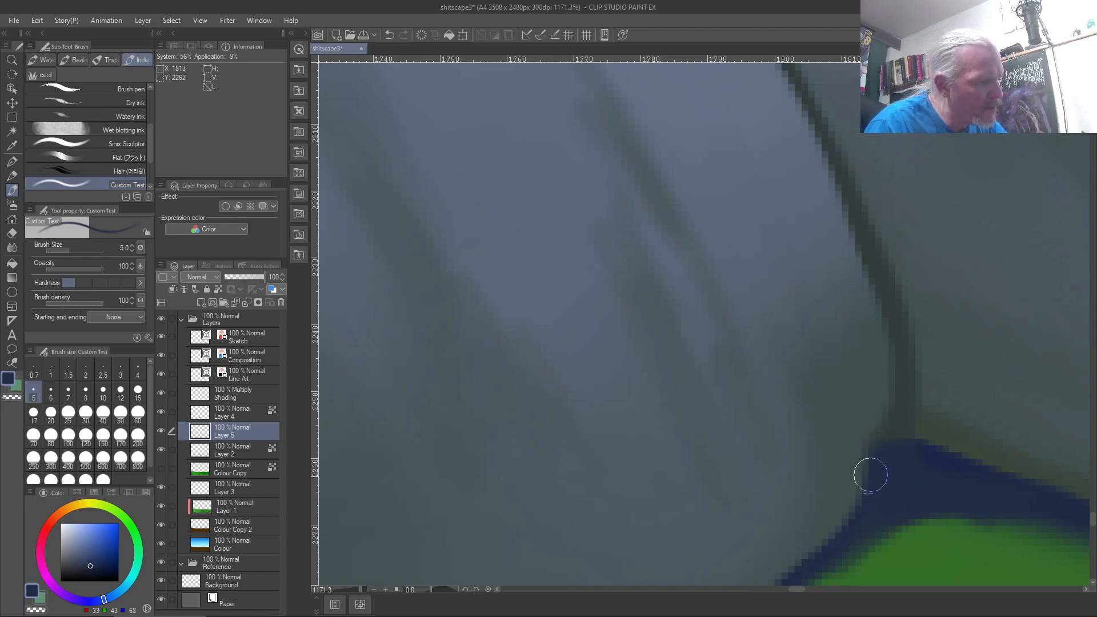
{"action": "scroll", "coordinate": [922, 549], "scroll_direction": "down", "scroll_amount": 4}
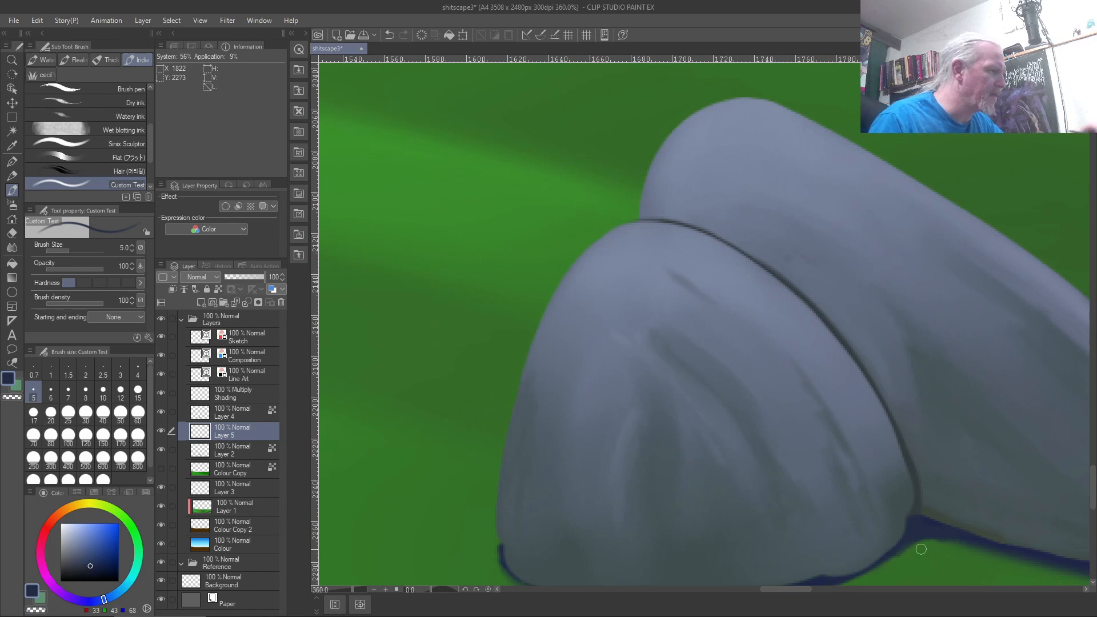
{"action": "key", "text": "c"}
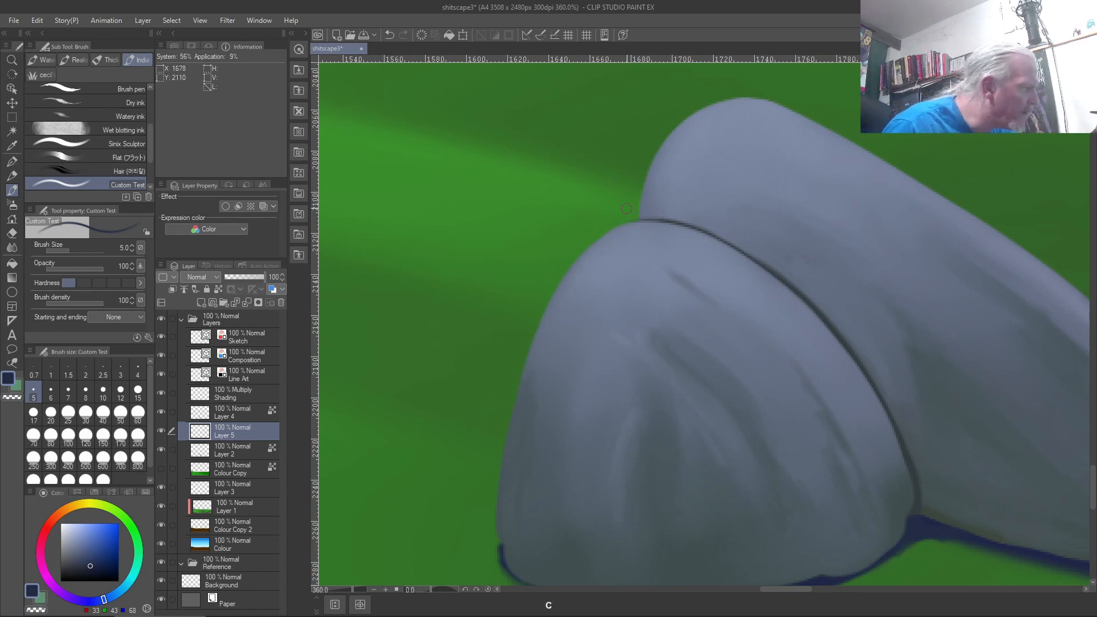
{"action": "key", "text": "c"}
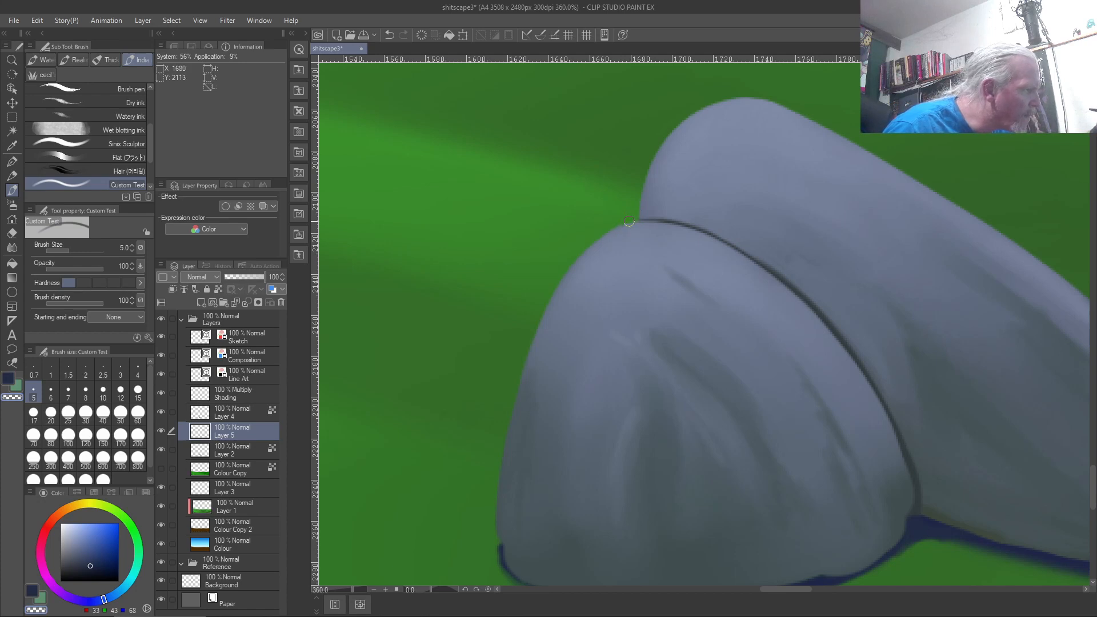
Step: Examine how the crevice and contact shadows of both rocks read in the whole scene and close up
{"action": "key", "text": "ctrl+0"}
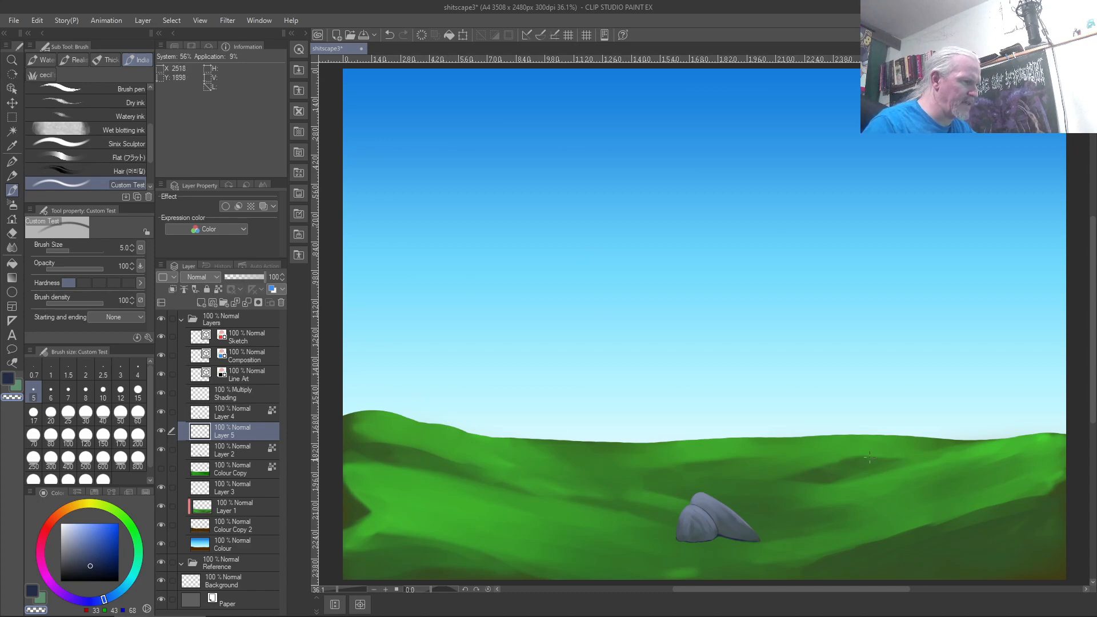
{"action": "scroll", "coordinate": [716, 549], "scroll_direction": "up", "scroll_amount": 7}
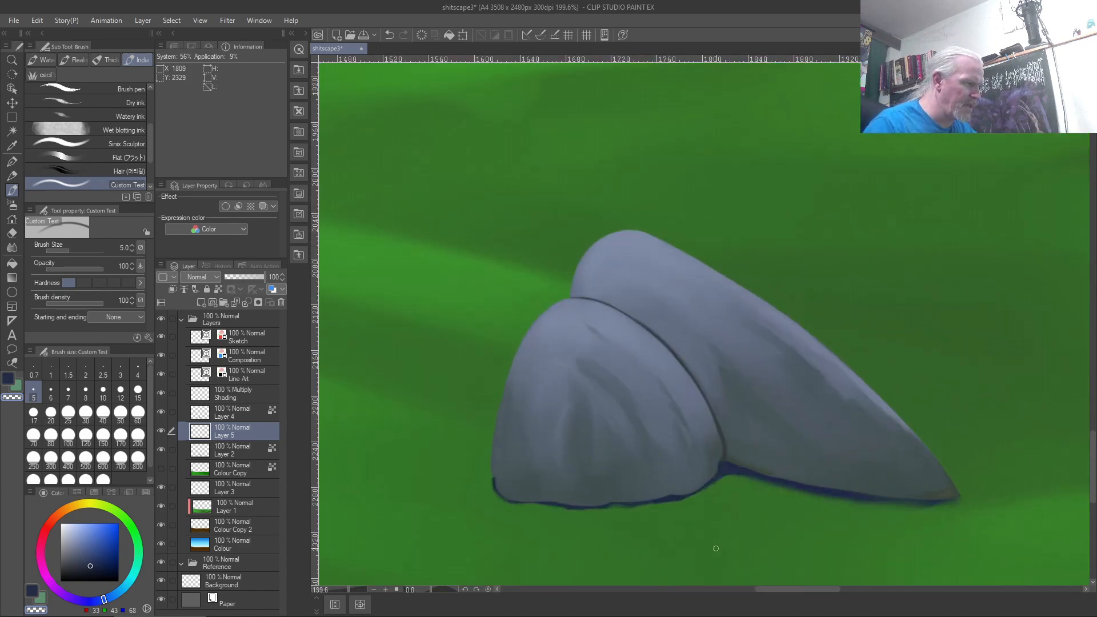
{"action": "scroll", "coordinate": [716, 549], "scroll_direction": "down", "scroll_amount": 5}
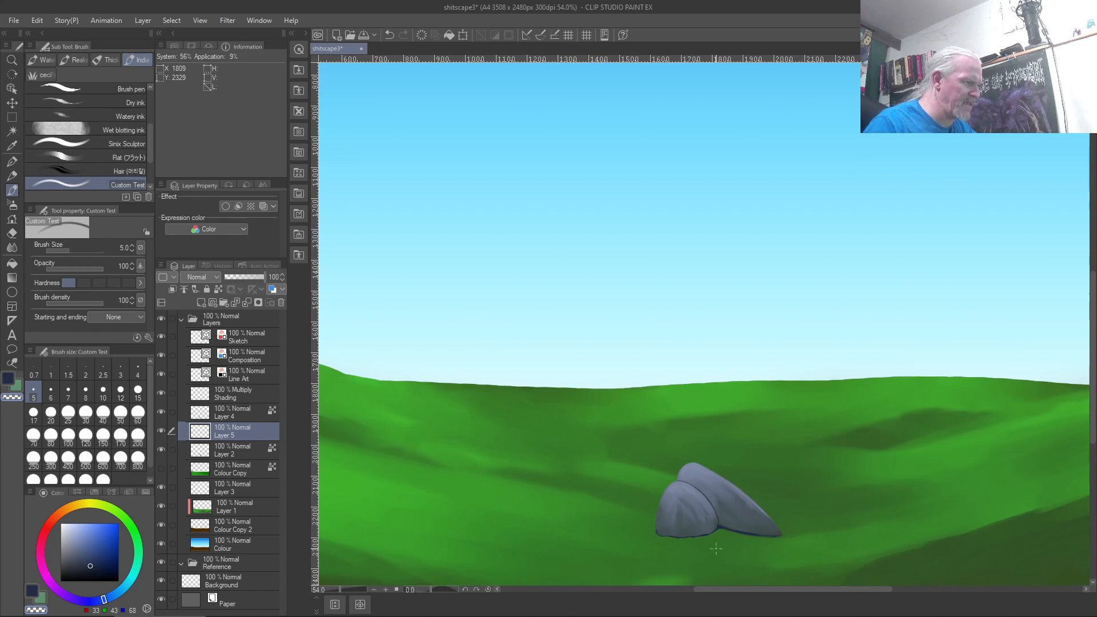
{"action": "scroll", "coordinate": [715, 548], "scroll_direction": "up", "scroll_amount": 8}
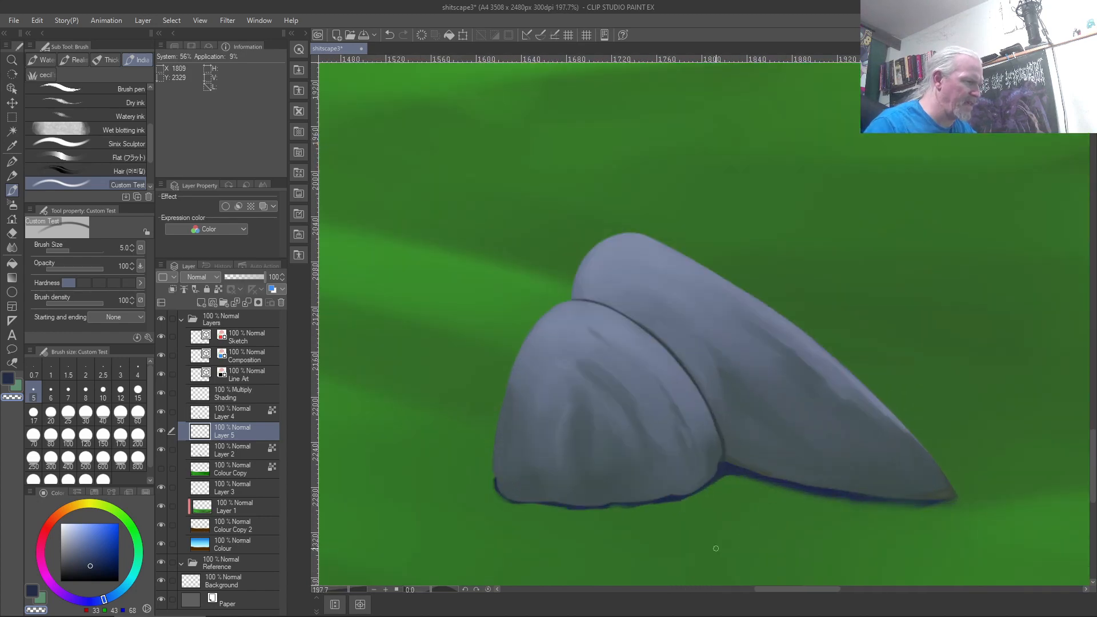
{"action": "scroll", "coordinate": [715, 549], "scroll_direction": "down", "scroll_amount": 4}
{"action": "scroll", "coordinate": [716, 548], "scroll_direction": "up", "scroll_amount": 4}
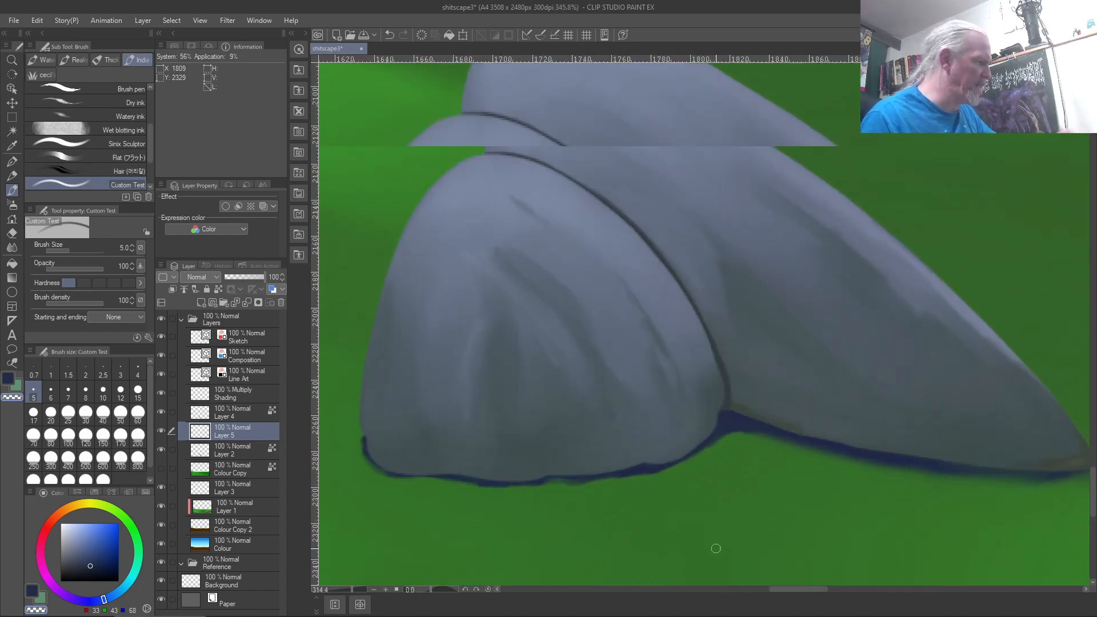
{"action": "scroll", "coordinate": [715, 549], "scroll_direction": "down", "scroll_amount": 1}
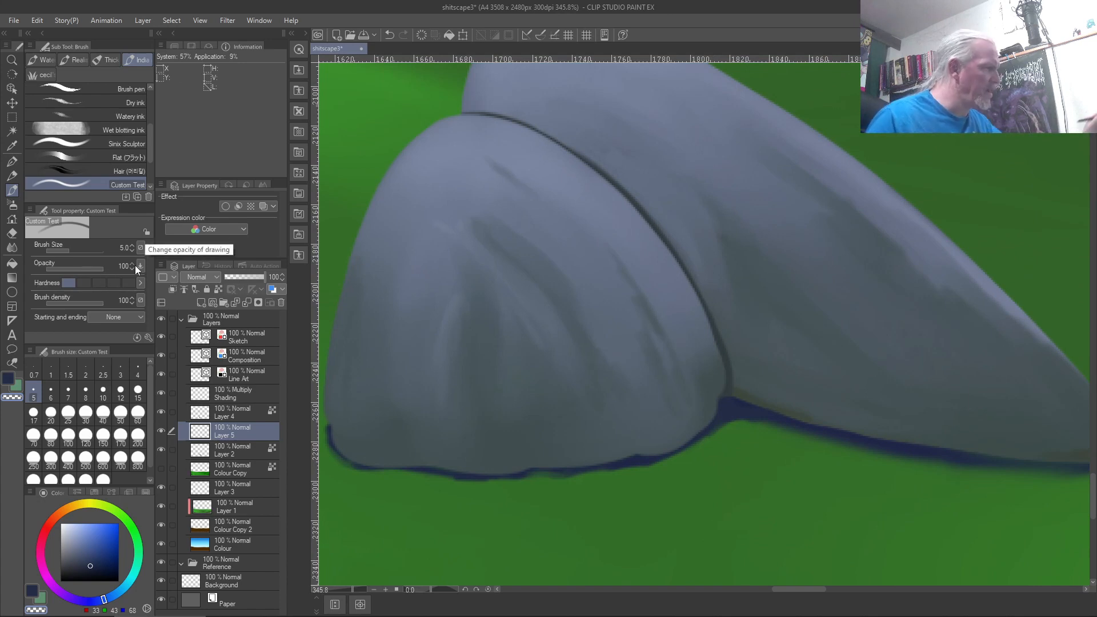
Step: Set the brush size to 20, try a soft navy shadow on the back rock beside the lower seam, and undo it
{"action": "key", "text": "bracketright"}
{"action": "key", "text": "bracketright"}
{"action": "key", "text": "bracketright"}
{"action": "key", "text": "bracketright"}
{"action": "key", "text": "bracketright"}
{"action": "key", "text": "bracketright"}
{"action": "key", "text": "bracketright"}
{"action": "key", "text": "bracketright"}
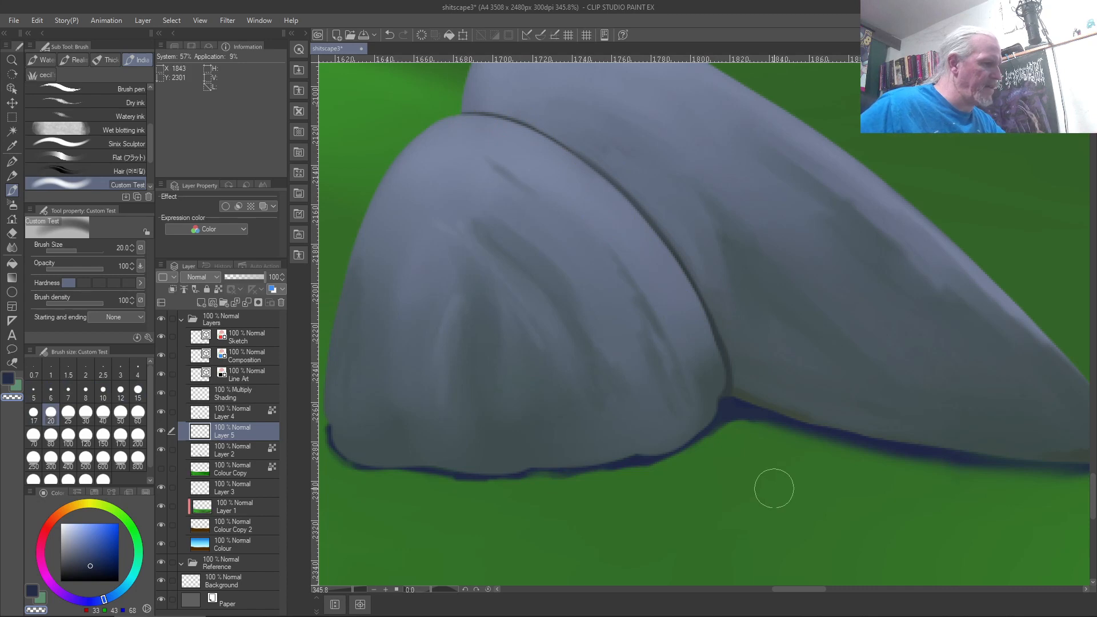
{"action": "key", "text": "c"}
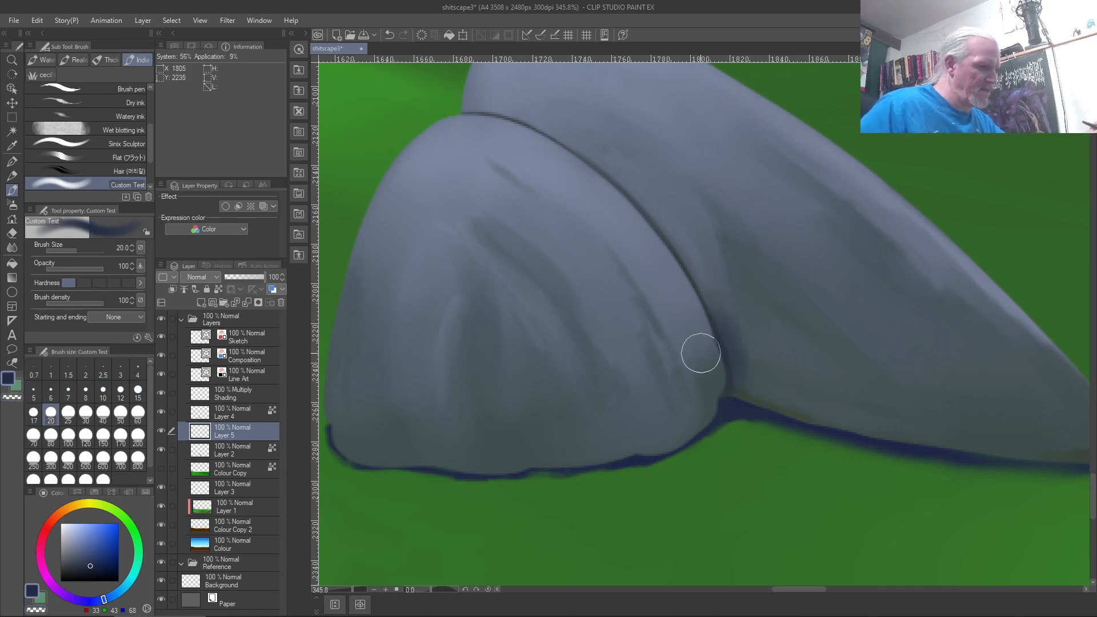
{"action": "key", "text": "ctrl+z"}
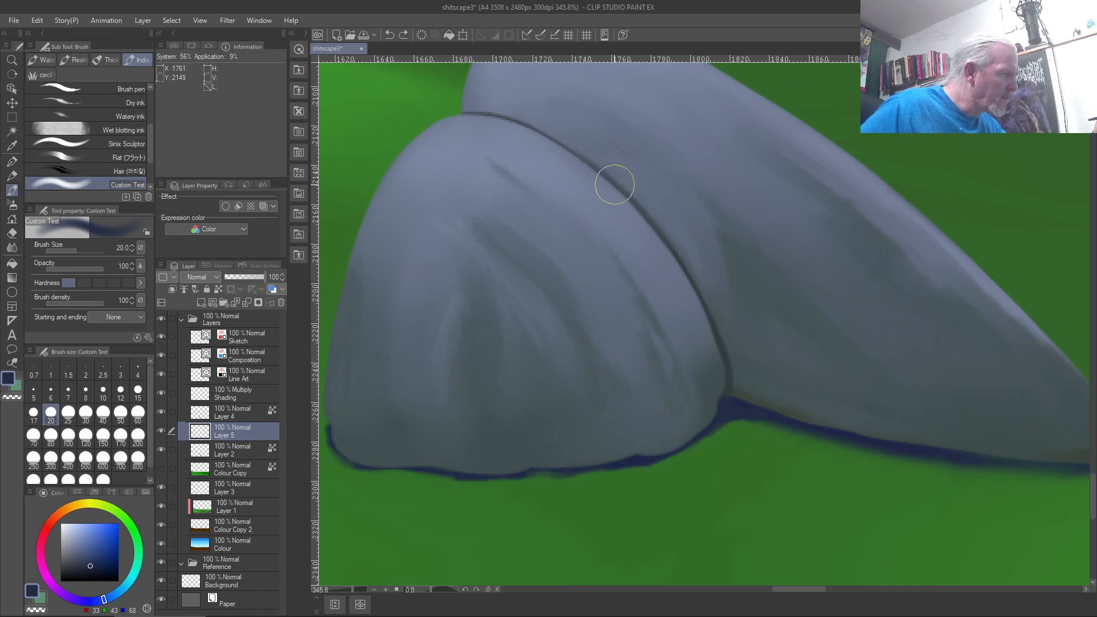
Step: Sample a slate tone near the seam and paint a soft shadow on the back rock along the whole edge of the front rock
{"action": "right_click", "coordinate": [626, 199]}
{"action": "mouse_move", "coordinate": [626, 199]}
{"action": "left_mouse_down"}
{"action": "mouse_move", "coordinate": [704, 307]}
{"action": "mouse_move", "coordinate": [731, 380]}
{"action": "left_mouse_up"}
{"action": "left_click_drag", "start_coordinate": [678, 268], "coordinate": [731, 373]}
{"action": "left_click_drag", "start_coordinate": [658, 233], "coordinate": [737, 382]}
{"action": "left_click_drag", "start_coordinate": [612, 192], "coordinate": [685, 261]}
{"action": "left_click_drag", "start_coordinate": [577, 172], "coordinate": [716, 307]}
{"action": "left_click_drag", "start_coordinate": [533, 144], "coordinate": [677, 249]}
{"action": "left_click_drag", "start_coordinate": [600, 174], "coordinate": [627, 201]}
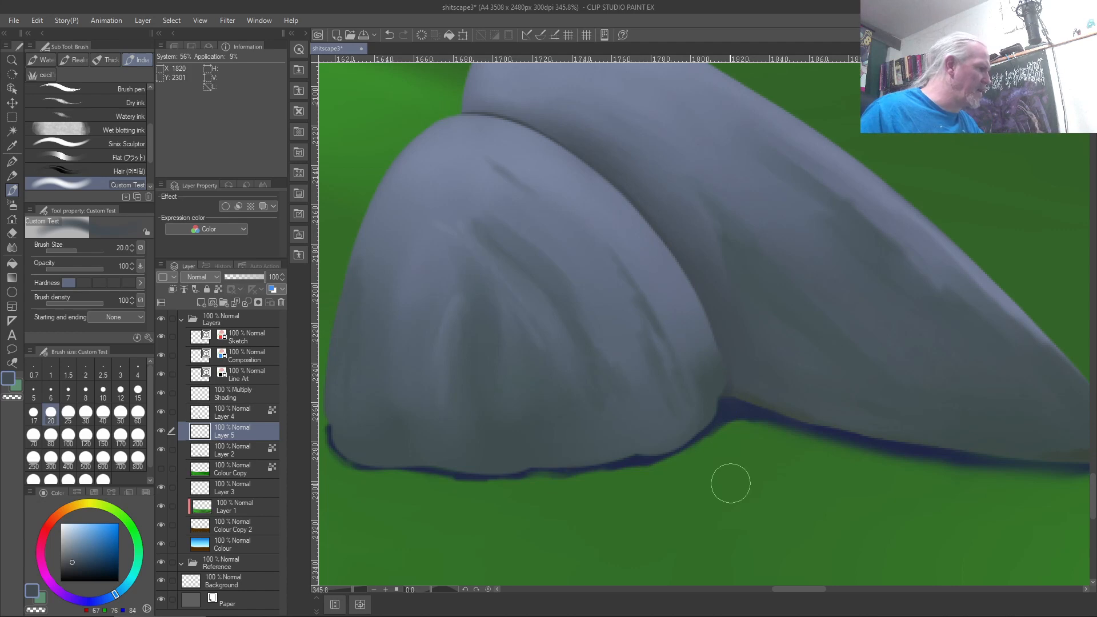
Step: Blend the back rock's shading beside the seam on Layer 2, and soften the front rock's edge on Layer 4
{"action": "left_click", "coordinate": [220, 449]}
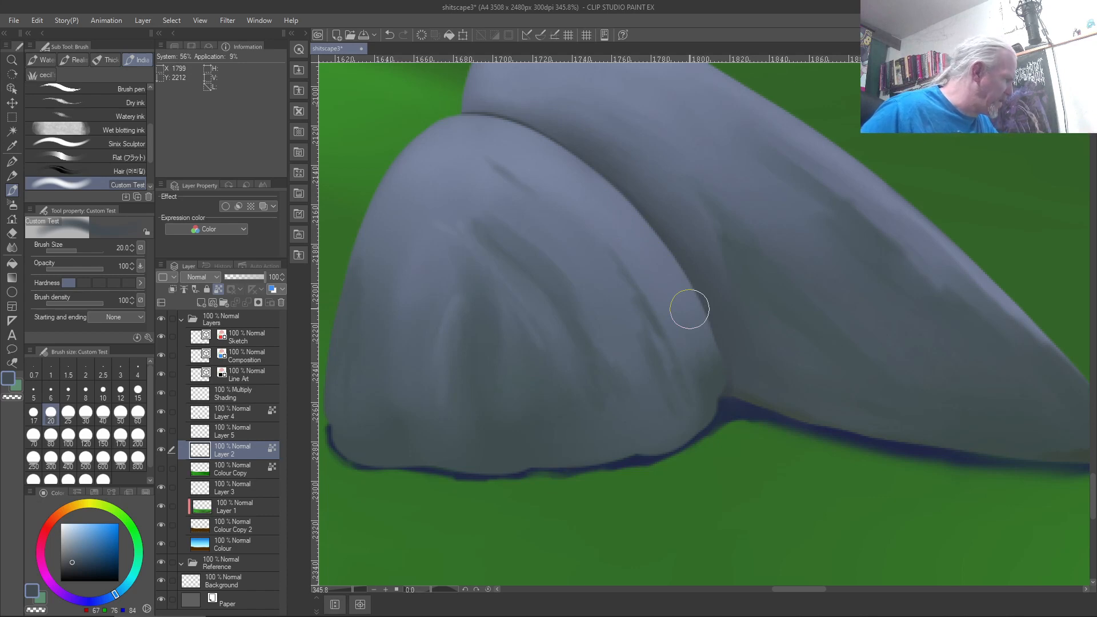
{"action": "left_click", "coordinate": [229, 412]}
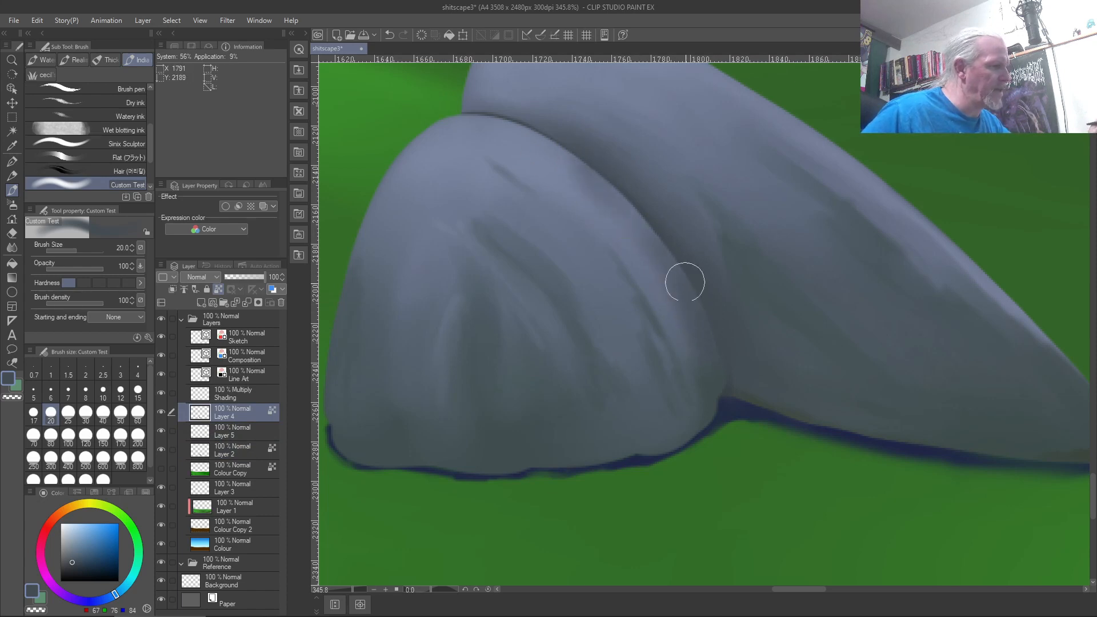
{"action": "key", "text": "ctrl+0"}
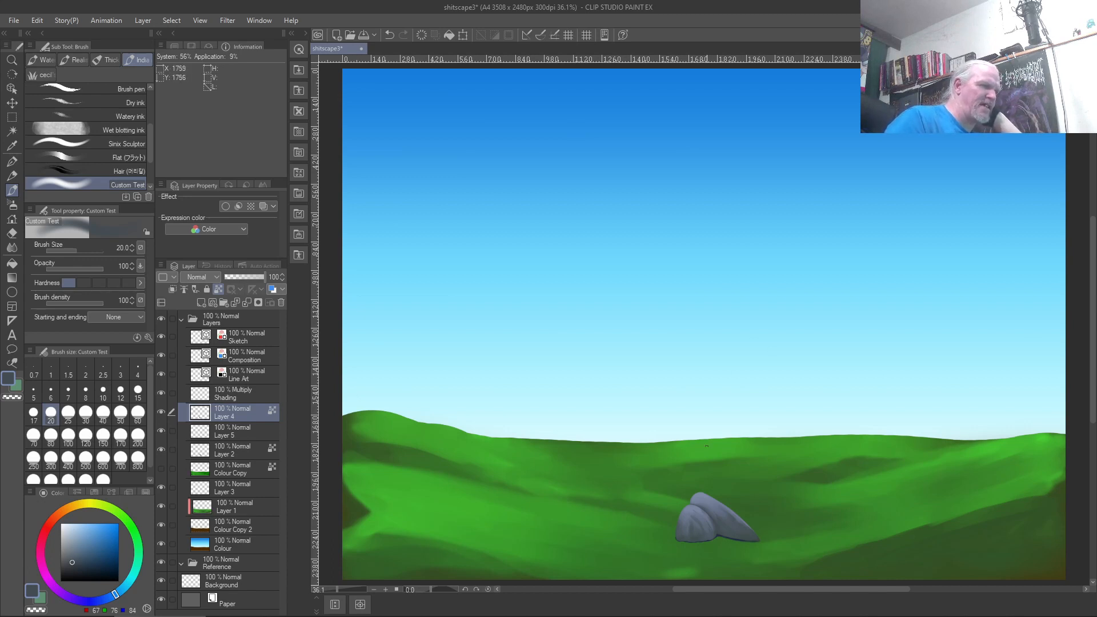
{"action": "scroll", "coordinate": [716, 426], "scroll_direction": "down", "scroll_amount": 5}
{"action": "scroll", "coordinate": [716, 426], "scroll_direction": "down", "scroll_amount": 1}
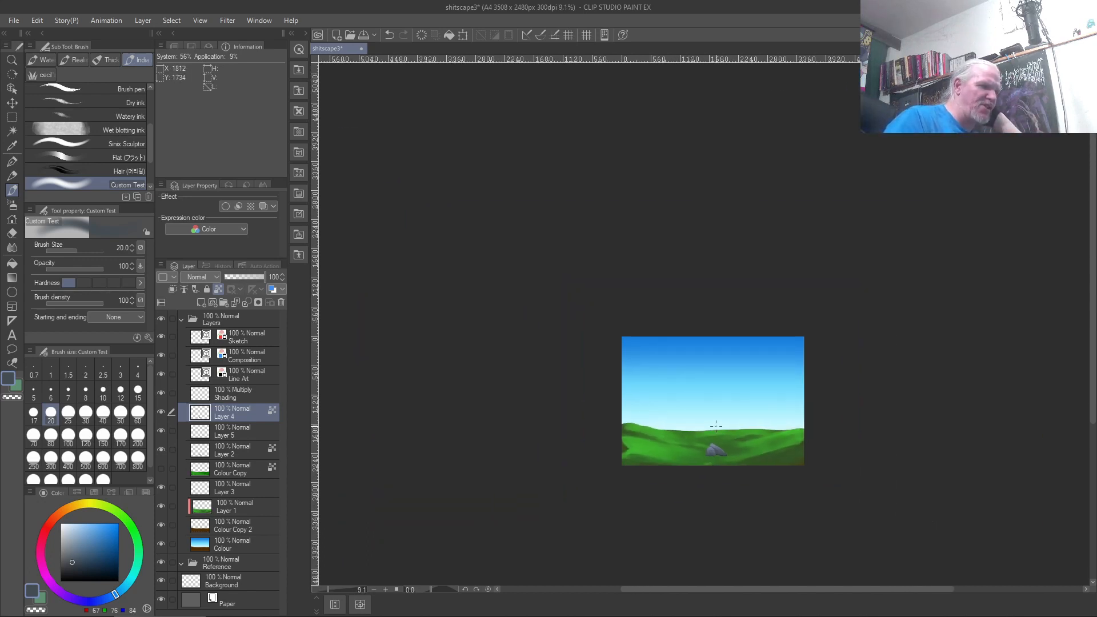
Step: Examine how the shaded seam between the two rocks reads in the whole scene and close up
{"action": "scroll", "coordinate": [716, 426], "scroll_direction": "down", "scroll_amount": 1}
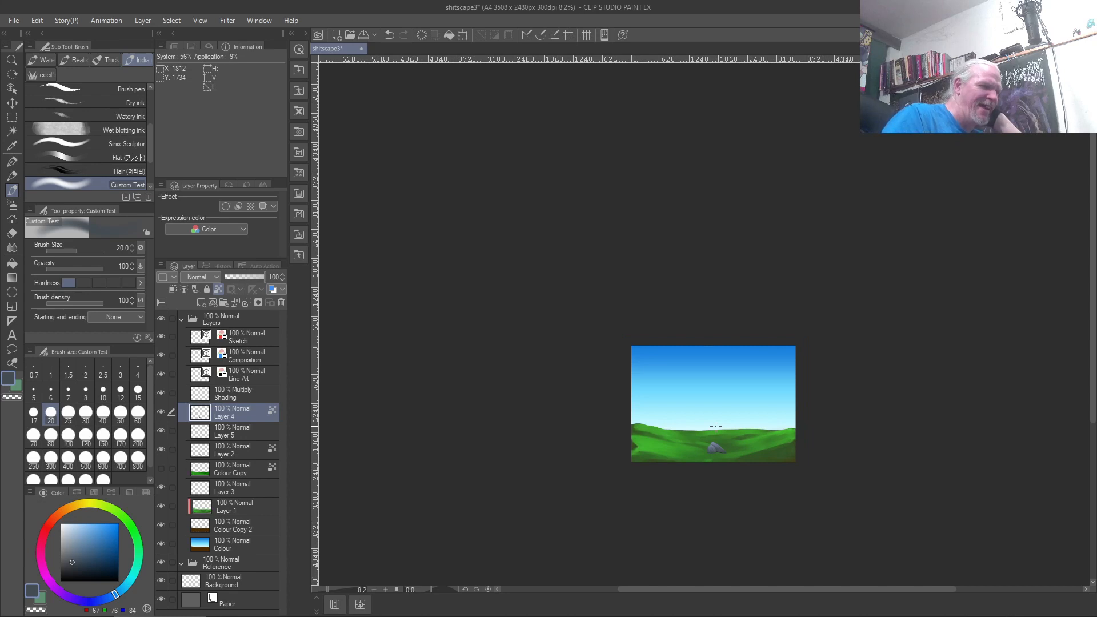
{"action": "scroll", "coordinate": [716, 425], "scroll_direction": "up", "scroll_amount": 9}
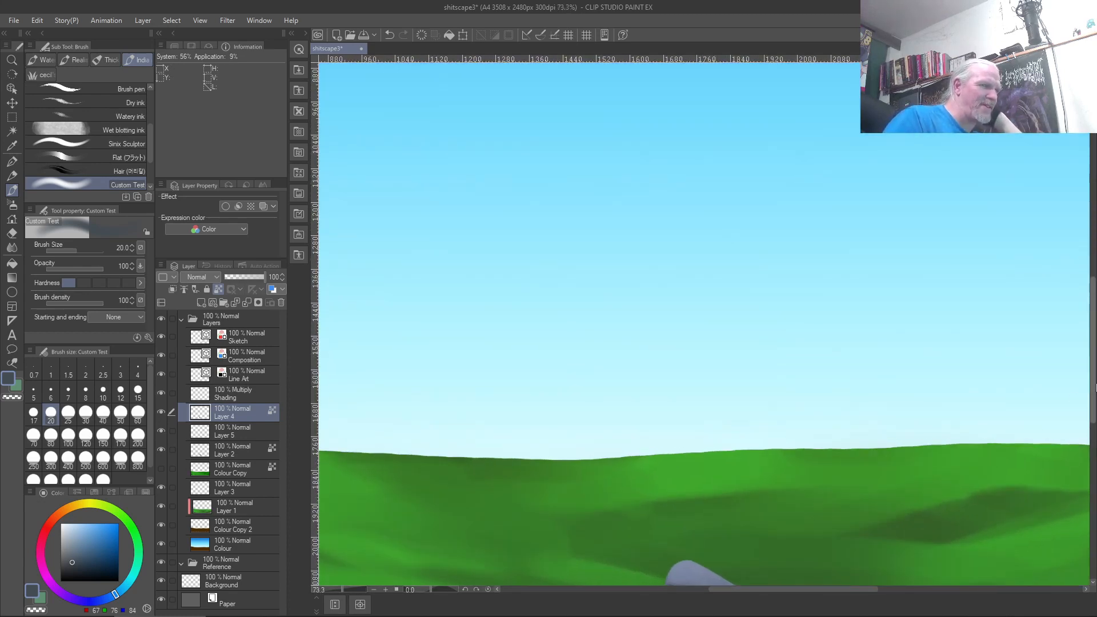
{"action": "left_click_drag", "start_coordinate": [1094, 389], "coordinate": [1094, 500]}
{"action": "scroll", "coordinate": [776, 255], "scroll_direction": "up", "scroll_amount": 10}
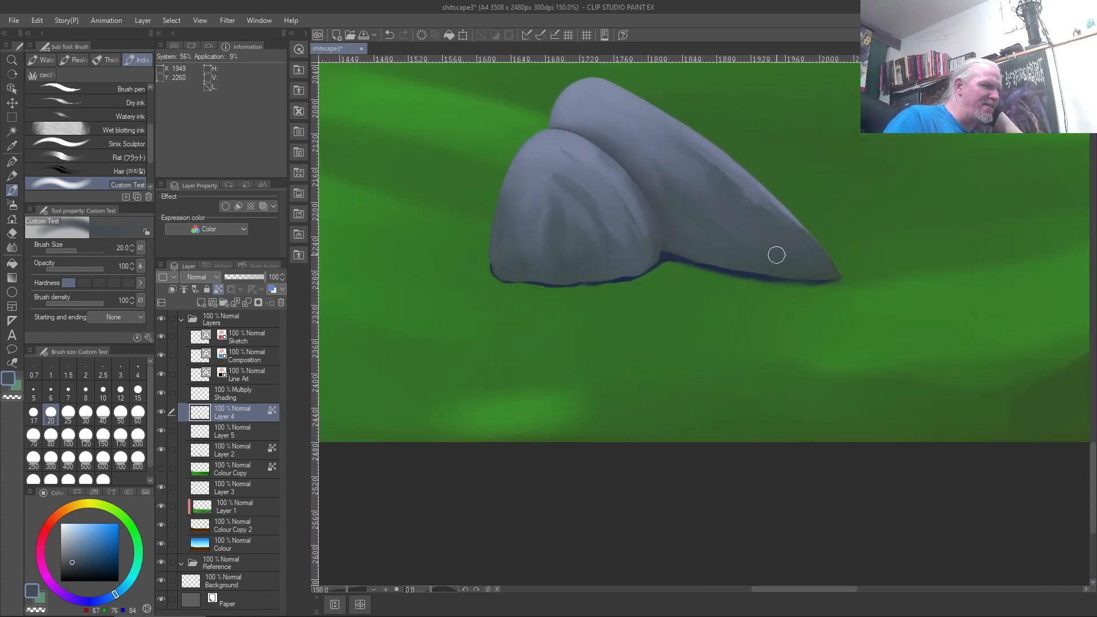
{"action": "scroll", "coordinate": [776, 252], "scroll_direction": "down", "scroll_amount": 6}
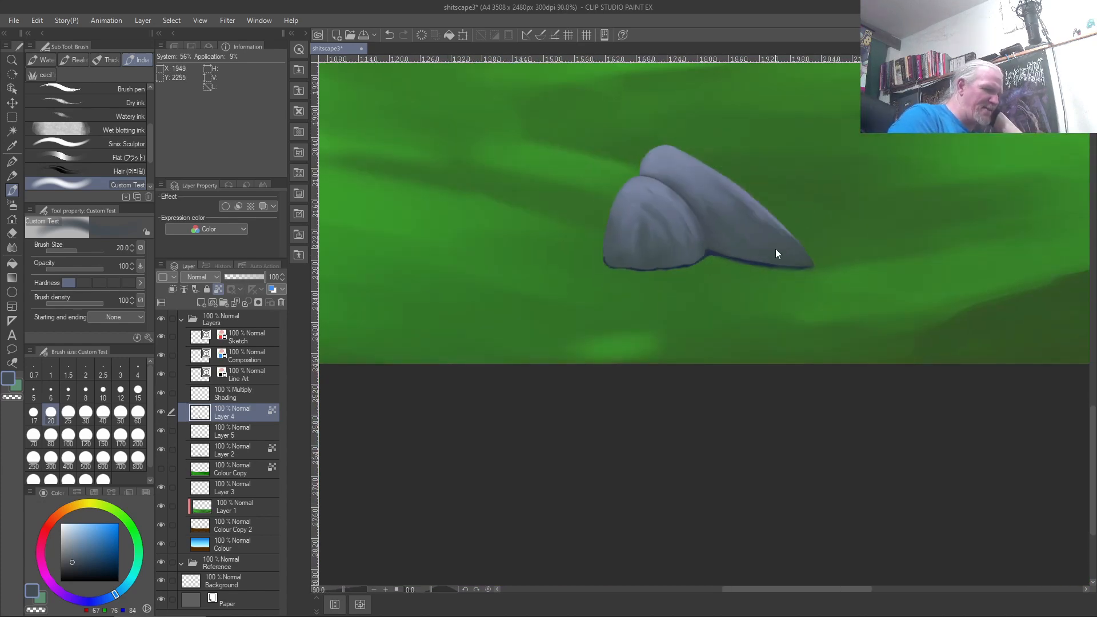
{"action": "key", "text": "ctrl+0"}
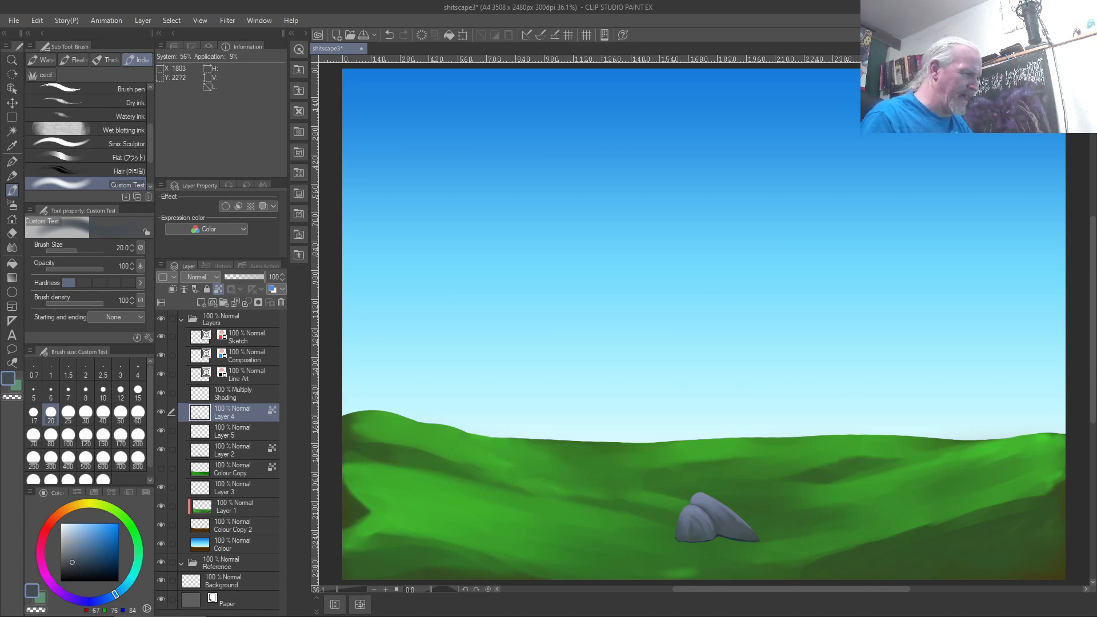
{"action": "scroll", "coordinate": [730, 546], "scroll_direction": "up", "scroll_amount": 5}
{"action": "scroll", "coordinate": [730, 545], "scroll_direction": "up", "scroll_amount": 5}
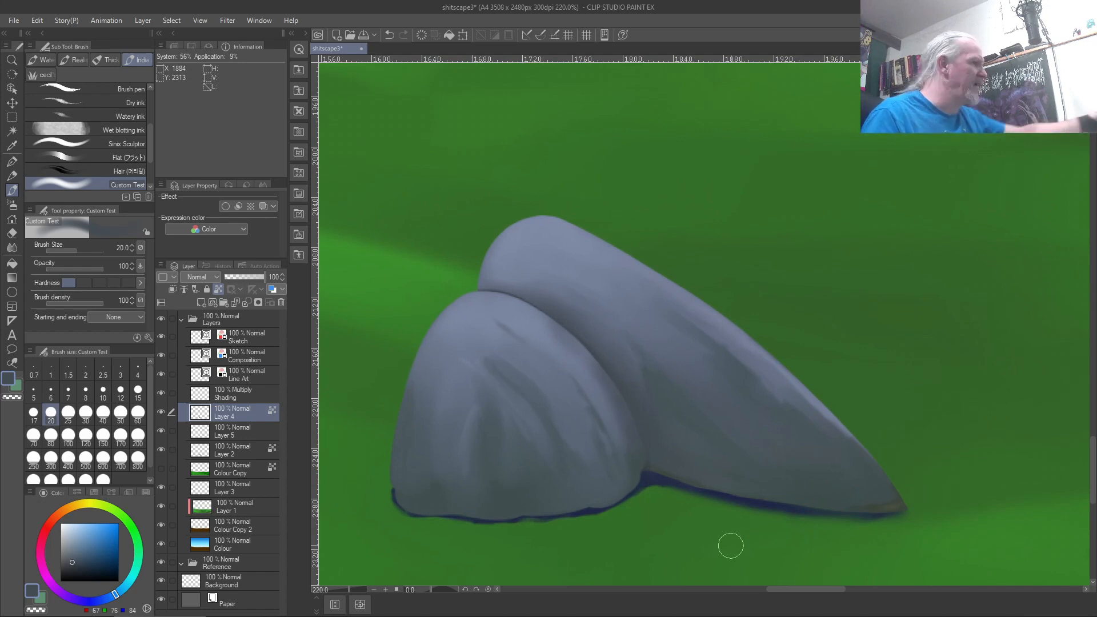
Step: Select the Sketch layer, set the brush to maximum hardness, stop pen pressure from affecting opacity, and undo the test strokes
{"action": "left_click", "coordinate": [230, 336]}
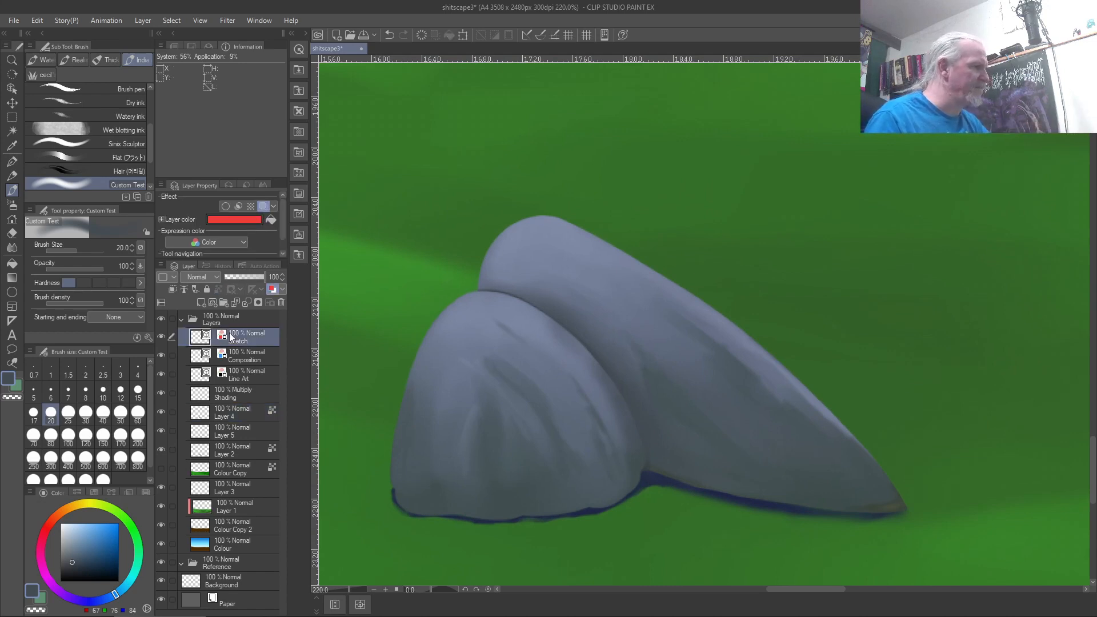
{"action": "mouse_move", "coordinate": [497, 220]}
{"action": "left_mouse_down"}
{"action": "mouse_move", "coordinate": [673, 507]}
{"action": "mouse_move", "coordinate": [447, 213]}
{"action": "left_mouse_up"}
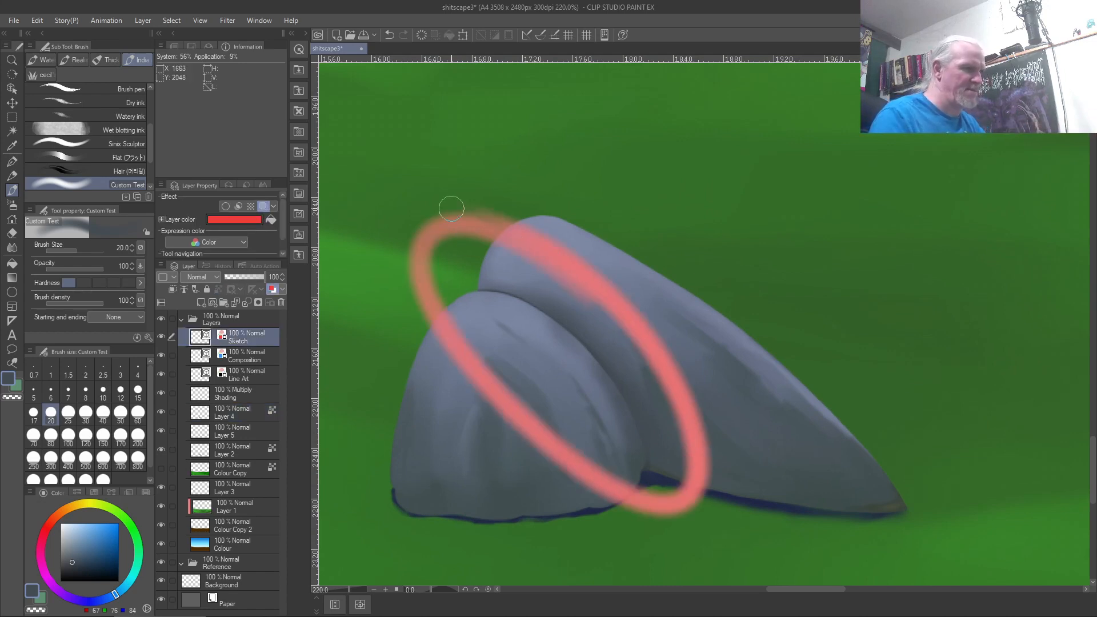
{"action": "key", "text": "ctrl+z"}
{"action": "left_click", "coordinate": [130, 282]}
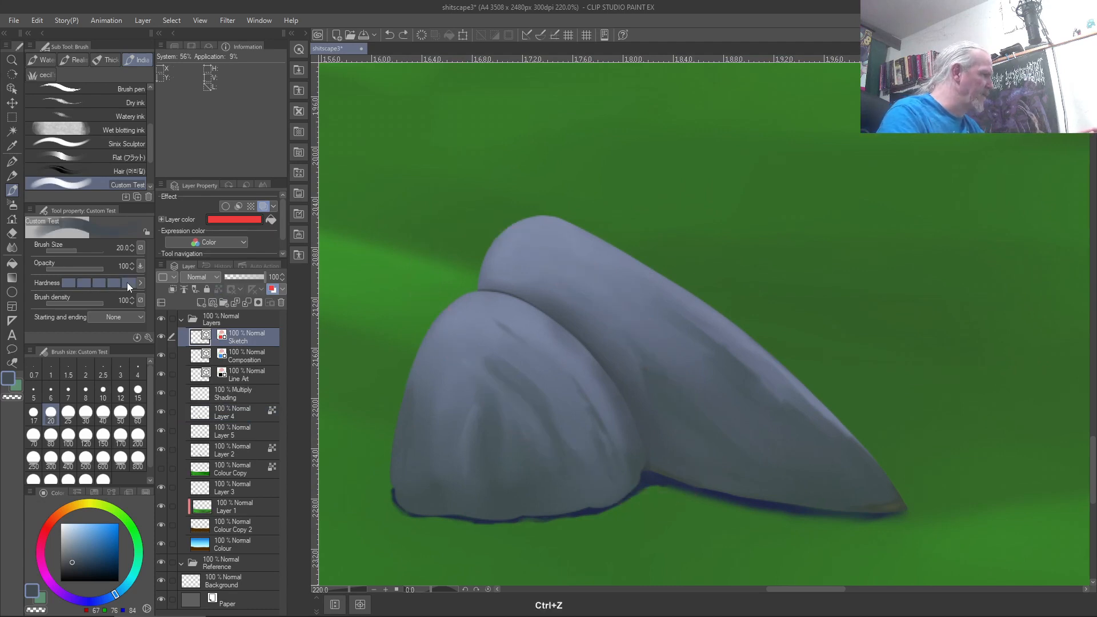
{"action": "left_click", "coordinate": [140, 267]}
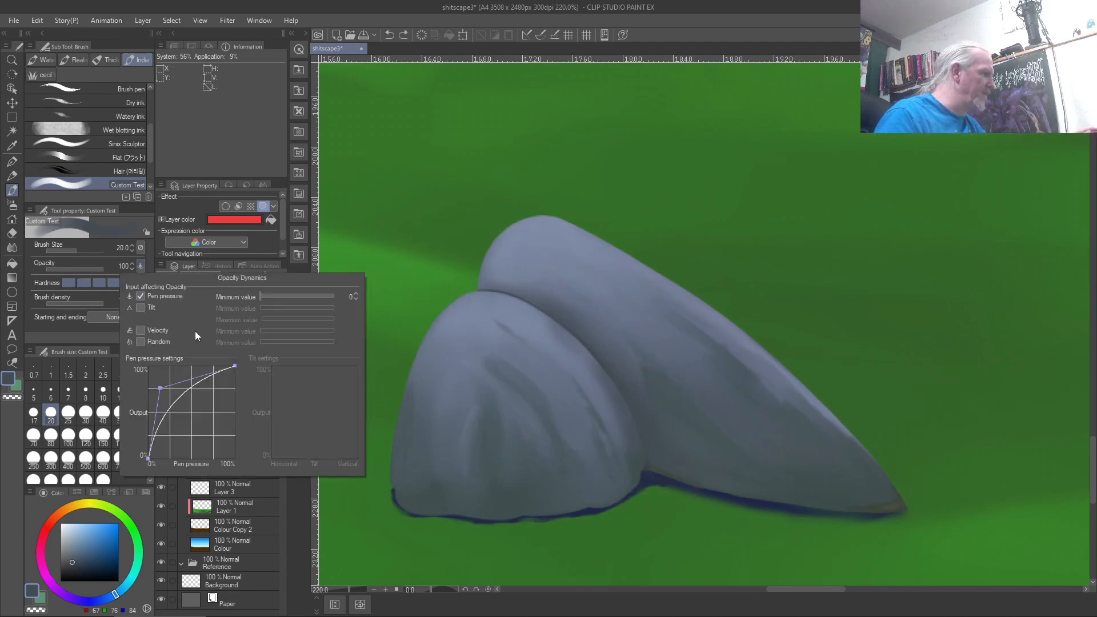
{"action": "left_click", "coordinate": [141, 296]}
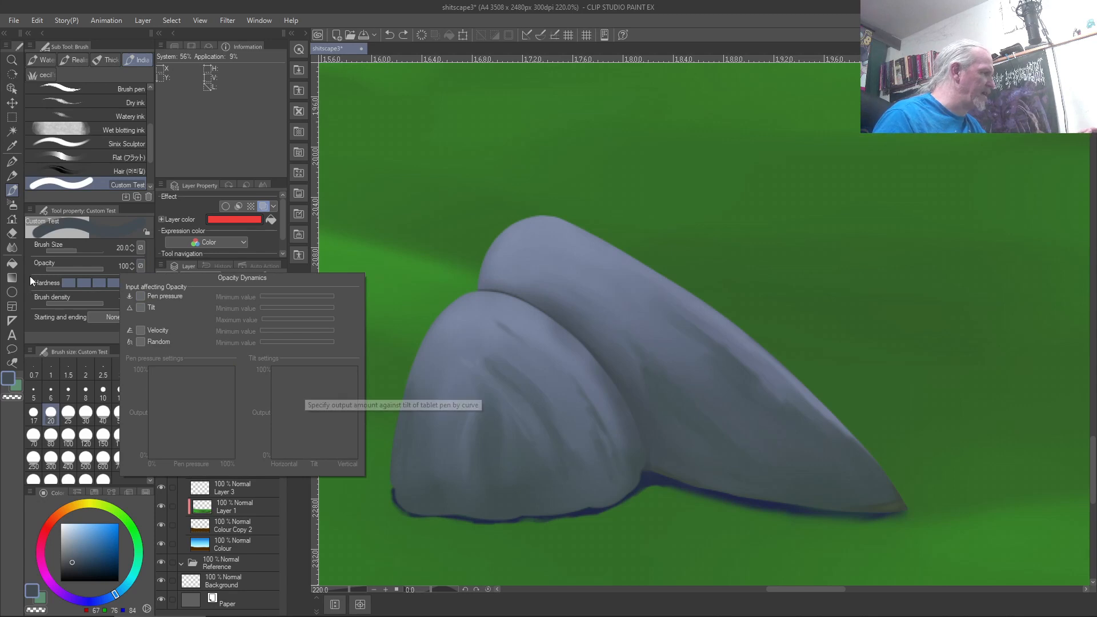
{"action": "mouse_move", "coordinate": [546, 273]}
{"action": "left_mouse_down"}
{"action": "mouse_move", "coordinate": [711, 506]}
{"action": "mouse_move", "coordinate": [475, 222]}
{"action": "left_mouse_up"}
{"action": "key", "text": "ctrl+z"}
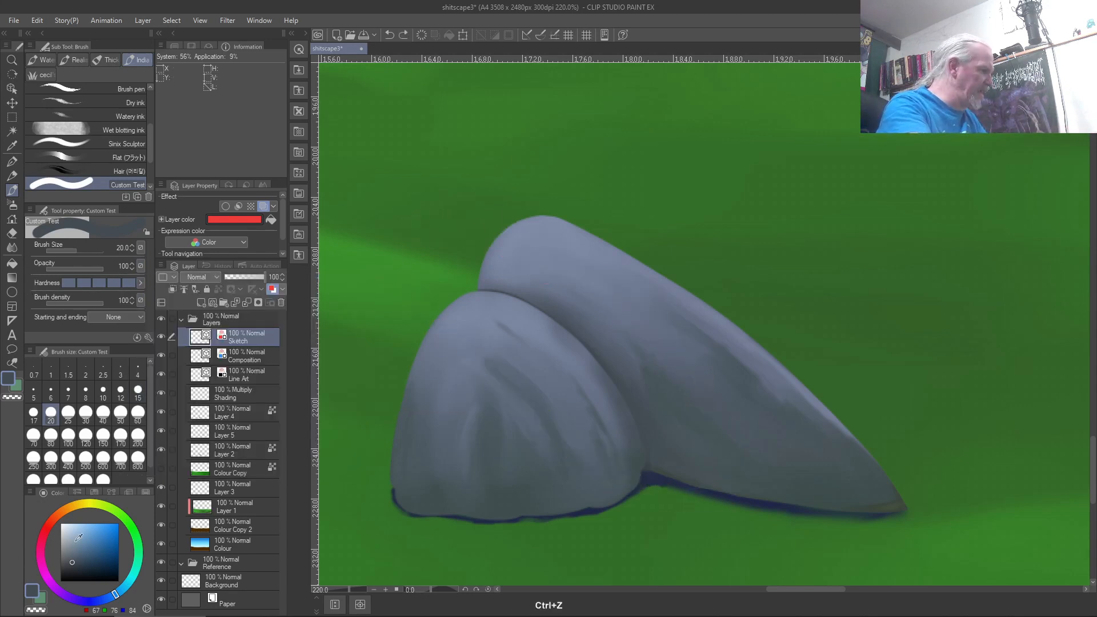
Step: Set the brush to black at size 6, try circling the seam area between the rocks, and undo each circle
{"action": "left_click", "coordinate": [31, 610]}
{"action": "key", "text": "bracketleft"}
{"action": "key", "text": "bracketleft"}
{"action": "key", "text": "bracketleft"}
{"action": "key", "text": "bracketleft"}
{"action": "key", "text": "bracketleft"}
{"action": "key", "text": "bracketleft"}
{"action": "key", "text": "bracketleft"}
{"action": "mouse_move", "coordinate": [587, 303]}
{"action": "left_mouse_down"}
{"action": "mouse_move", "coordinate": [404, 234]}
{"action": "mouse_move", "coordinate": [710, 429]}
{"action": "mouse_move", "coordinate": [455, 224]}
{"action": "left_mouse_up"}
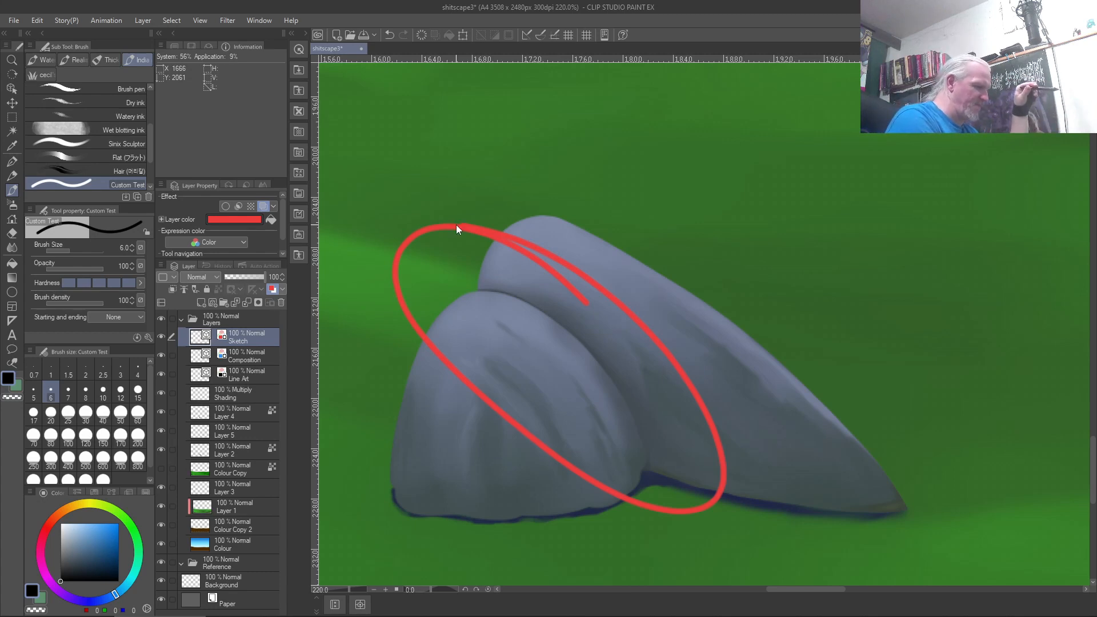
{"action": "key", "text": "ctrl+z"}
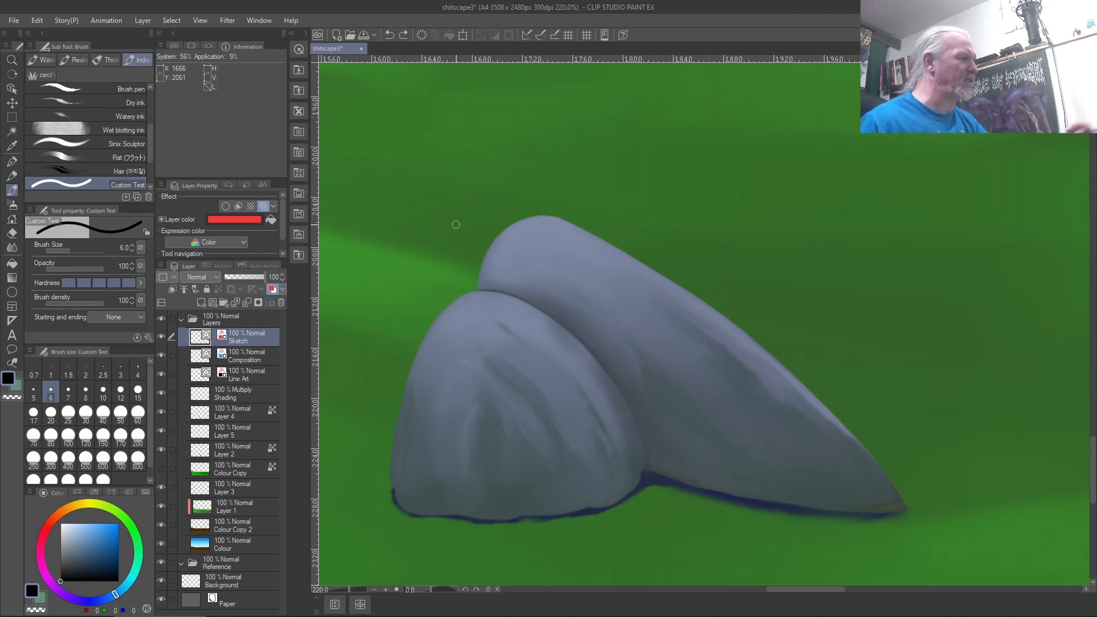
{"action": "mouse_move", "coordinate": [692, 492]}
{"action": "left_mouse_down"}
{"action": "mouse_move", "coordinate": [693, 435]}
{"action": "mouse_move", "coordinate": [515, 442]}
{"action": "mouse_move", "coordinate": [593, 291]}
{"action": "left_mouse_up"}
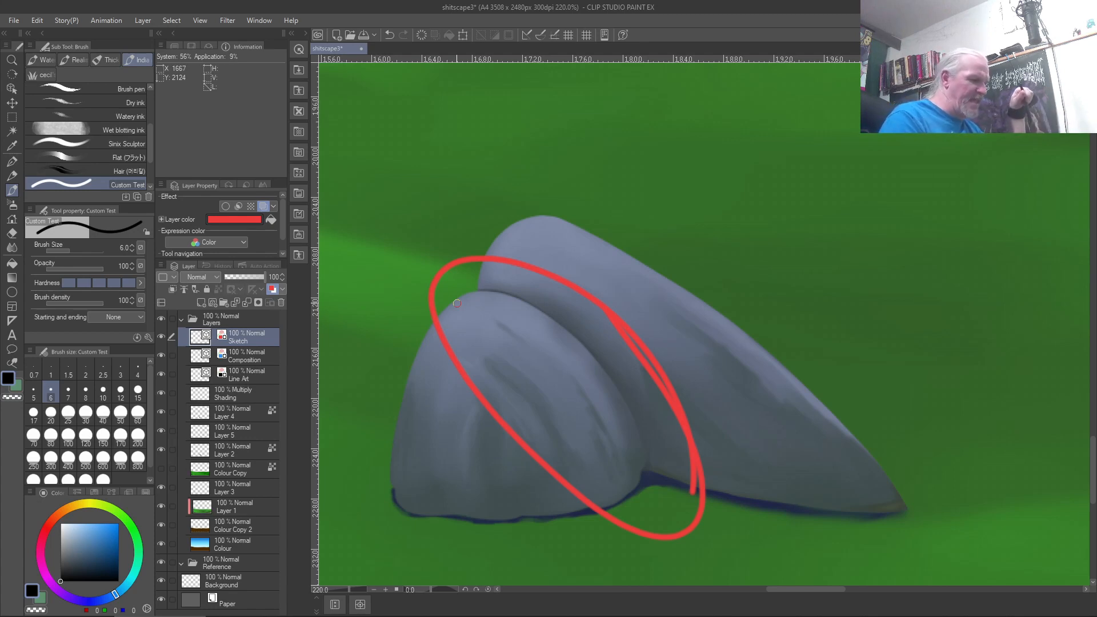
{"action": "key", "text": "ctrl+z"}
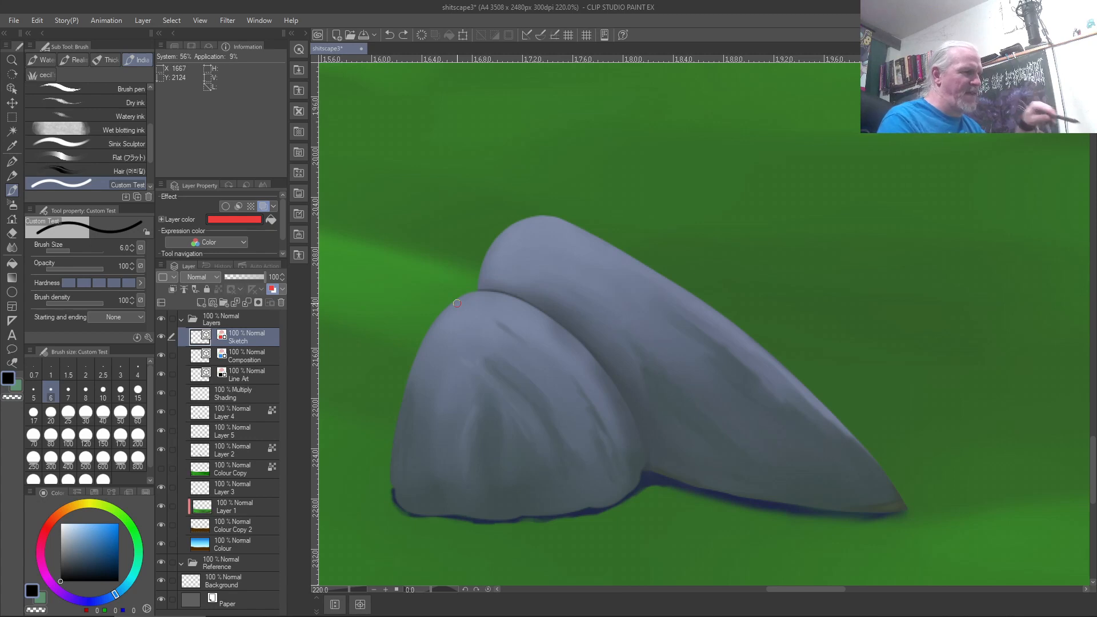
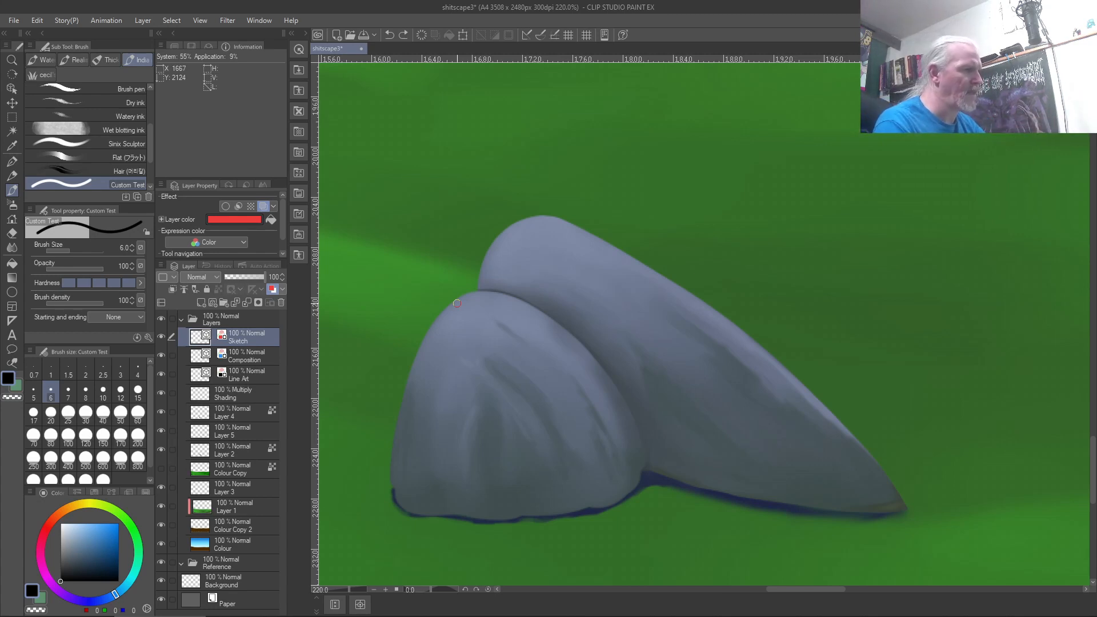
Step: Circle the crevice areas on both rocks on the Sketch layer, and clear the markings
{"action": "mouse_move", "coordinate": [708, 297]}
{"action": "left_mouse_down"}
{"action": "mouse_move", "coordinate": [649, 317]}
{"action": "mouse_move", "coordinate": [731, 303]}
{"action": "mouse_move", "coordinate": [671, 276]}
{"action": "left_mouse_up"}
{"action": "mouse_move", "coordinate": [673, 354]}
{"action": "left_mouse_down"}
{"action": "mouse_move", "coordinate": [676, 460]}
{"action": "mouse_move", "coordinate": [711, 375]}
{"action": "left_mouse_up"}
{"action": "mouse_move", "coordinate": [459, 359]}
{"action": "left_mouse_down"}
{"action": "mouse_move", "coordinate": [489, 384]}
{"action": "mouse_move", "coordinate": [521, 341]}
{"action": "left_mouse_up"}
{"action": "left_click_drag", "start_coordinate": [455, 334], "coordinate": [557, 349]}
{"action": "mouse_move", "coordinate": [476, 374]}
{"action": "left_mouse_down"}
{"action": "mouse_move", "coordinate": [445, 420]}
{"action": "mouse_move", "coordinate": [501, 393]}
{"action": "left_mouse_up"}
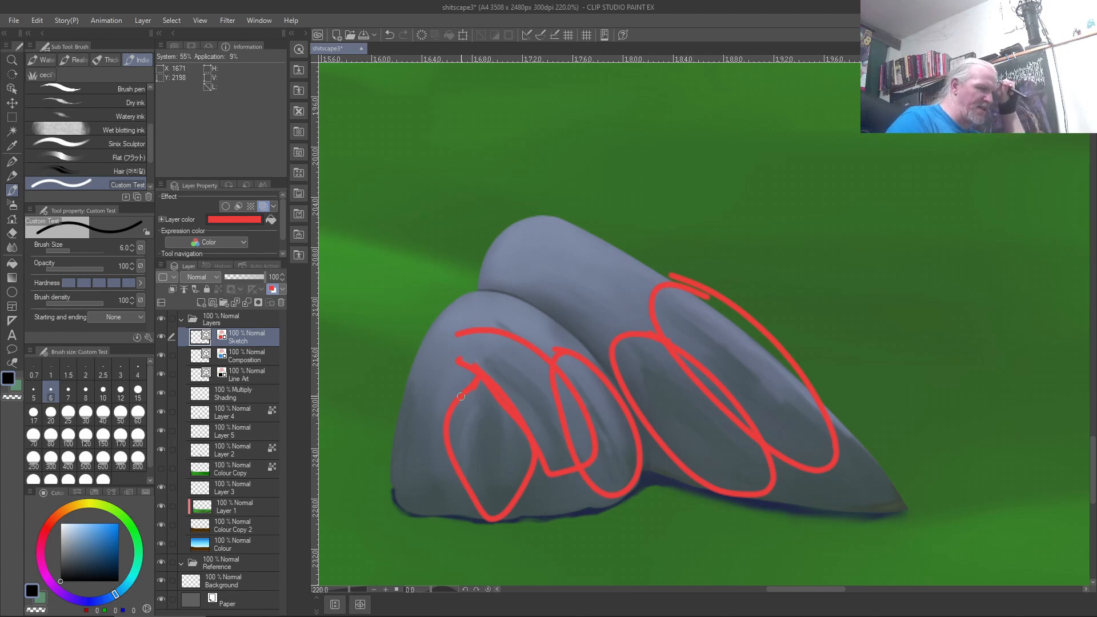
{"action": "key", "text": "Delete"}
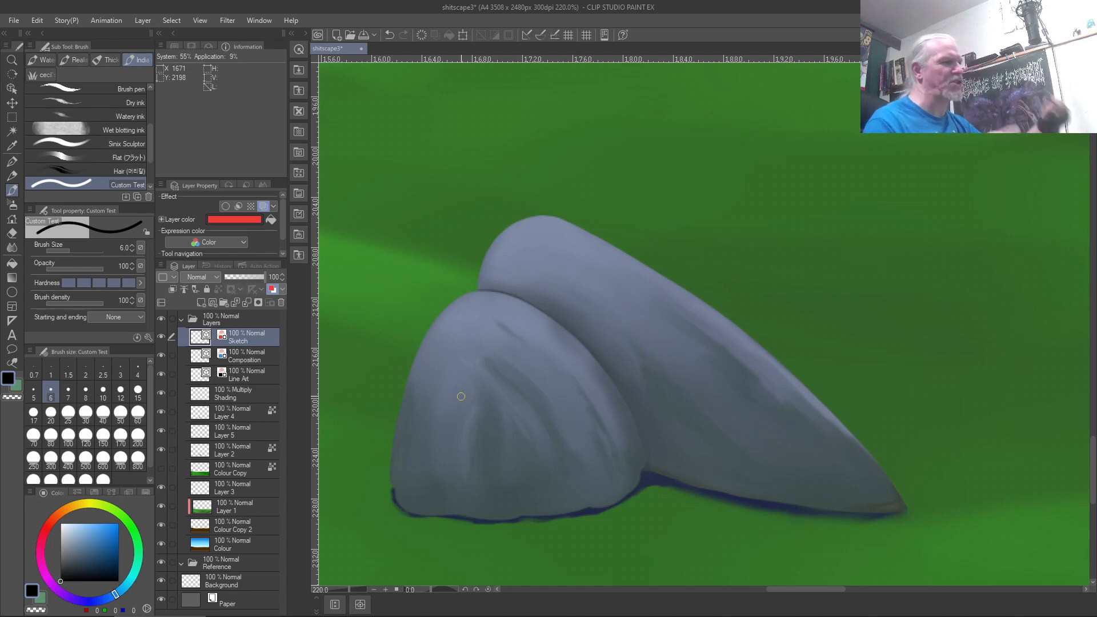
Step: Set the brush size to 60 and paint a large solid demonstration shape on the grass above the back rock
{"action": "key", "text": "bracketright"}
{"action": "key", "text": "bracketright"}
{"action": "key", "text": "bracketright"}
{"action": "key", "text": "bracketright"}
{"action": "key", "text": "bracketright"}
{"action": "key", "text": "bracketright"}
{"action": "key", "text": "bracketright"}
{"action": "key", "text": "bracketright"}
{"action": "key", "text": "bracketright"}
{"action": "key", "text": "bracketright"}
{"action": "key", "text": "bracketright"}
{"action": "key", "text": "bracketright"}
{"action": "mouse_move", "coordinate": [816, 167]}
{"action": "left_mouse_down"}
{"action": "mouse_move", "coordinate": [850, 297]}
{"action": "mouse_move", "coordinate": [861, 283]}
{"action": "mouse_move", "coordinate": [789, 178]}
{"action": "mouse_move", "coordinate": [777, 217]}
{"action": "mouse_move", "coordinate": [840, 360]}
{"action": "left_mouse_up"}
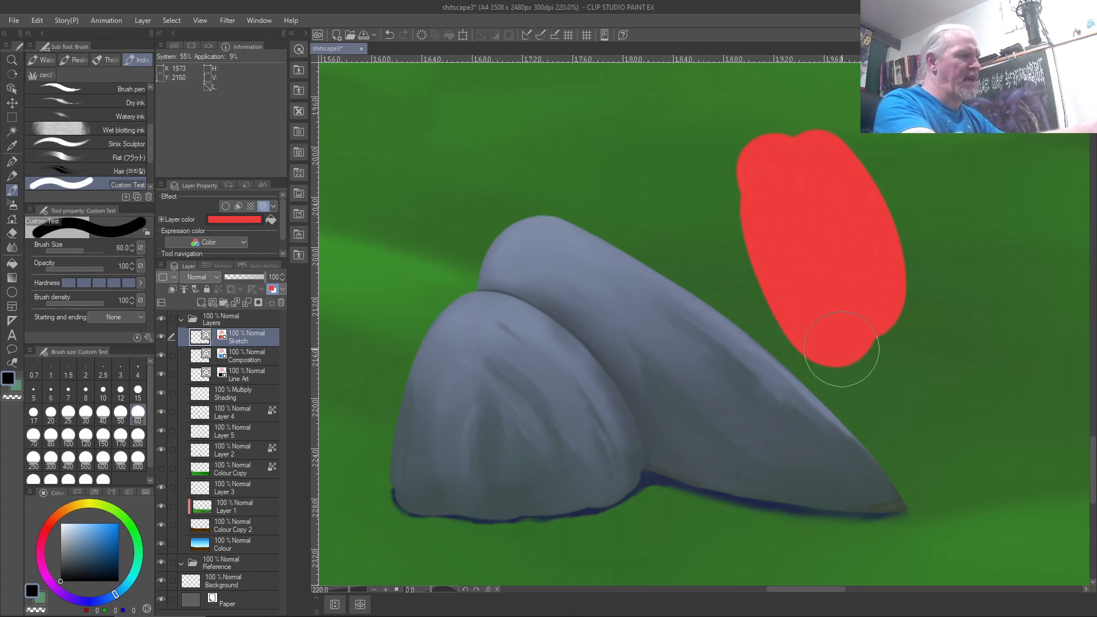
Step: Set the brush size to 17 and paint medium-width strokes branching outward from the solid shape
{"action": "key", "text": "bracketleft"}
{"action": "key", "text": "bracketleft"}
{"action": "key", "text": "bracketleft"}
{"action": "key", "text": "bracketleft"}
{"action": "key", "text": "bracketleft"}
{"action": "key", "text": "bracketleft"}
{"action": "left_click_drag", "start_coordinate": [743, 178], "coordinate": [700, 157]}
{"action": "left_click_drag", "start_coordinate": [739, 248], "coordinate": [694, 226]}
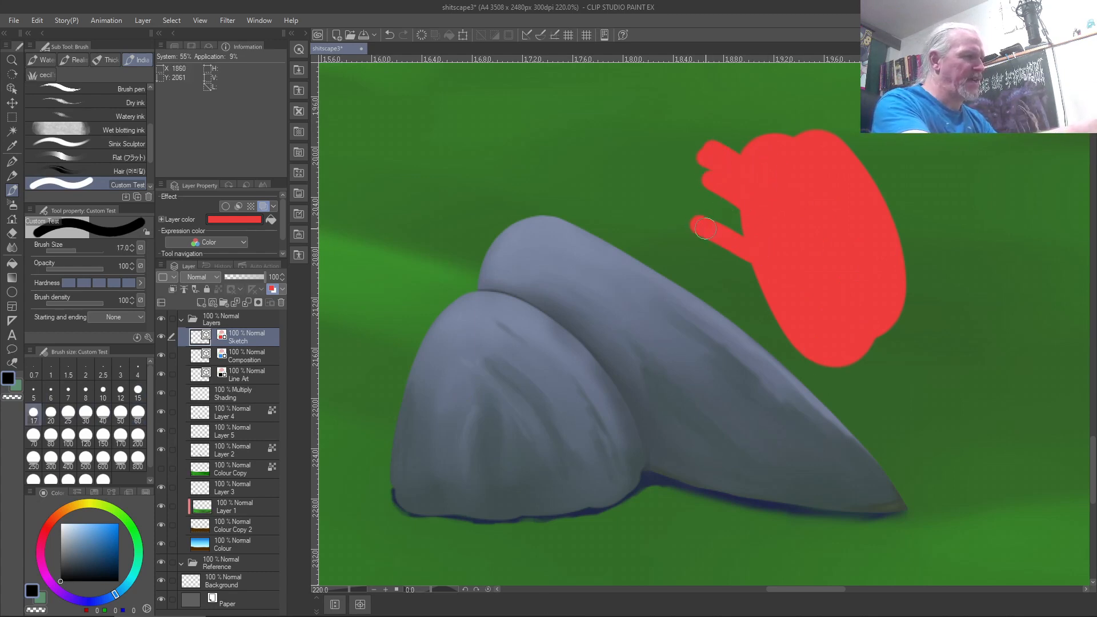
{"action": "left_click_drag", "start_coordinate": [742, 194], "coordinate": [706, 186]}
{"action": "left_click_drag", "start_coordinate": [743, 143], "coordinate": [723, 111]}
{"action": "mouse_move", "coordinate": [794, 133]}
{"action": "left_mouse_down"}
{"action": "mouse_move", "coordinate": [759, 95]}
{"action": "mouse_move", "coordinate": [695, 92]}
{"action": "left_mouse_up"}
Step: Set the brush size to 8, add thin strokes to the branches, outline the whole shape, and clear the Sketch layer
{"action": "key", "text": "bracketleft"}
{"action": "key", "text": "bracketleft"}
{"action": "key", "text": "bracketleft"}
{"action": "key", "text": "bracketleft"}
{"action": "mouse_move", "coordinate": [715, 132]}
{"action": "left_mouse_down"}
{"action": "mouse_move", "coordinate": [686, 127]}
{"action": "mouse_move", "coordinate": [677, 147]}
{"action": "left_mouse_up"}
{"action": "left_click_drag", "start_coordinate": [701, 183], "coordinate": [669, 172]}
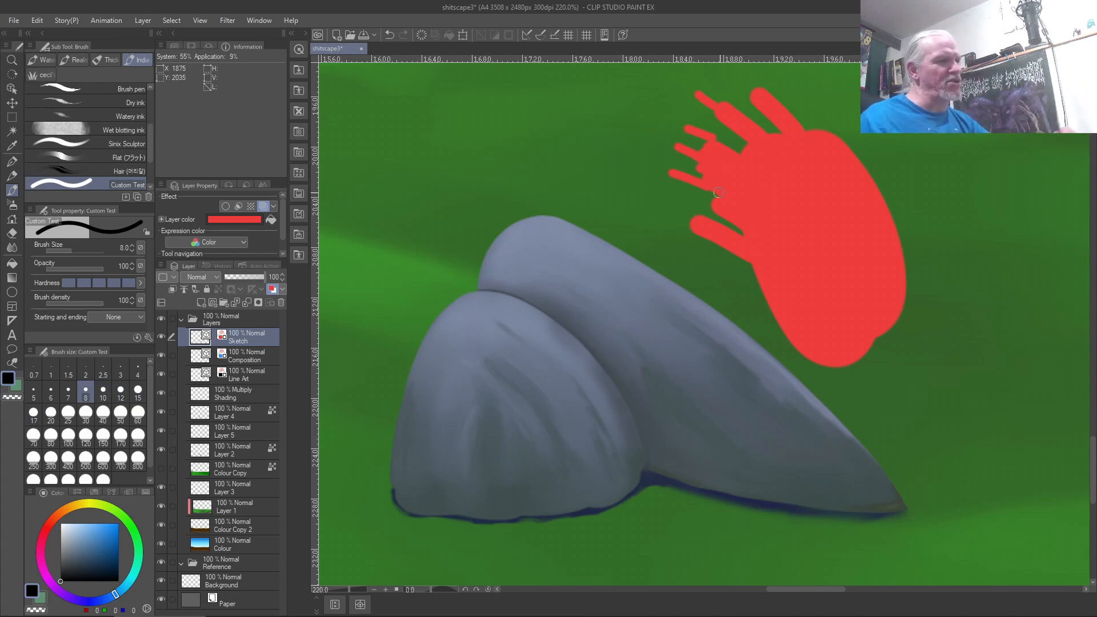
{"action": "mouse_move", "coordinate": [856, 121]}
{"action": "left_mouse_down"}
{"action": "mouse_move", "coordinate": [772, 387]}
{"action": "mouse_move", "coordinate": [862, 120]}
{"action": "left_mouse_up"}
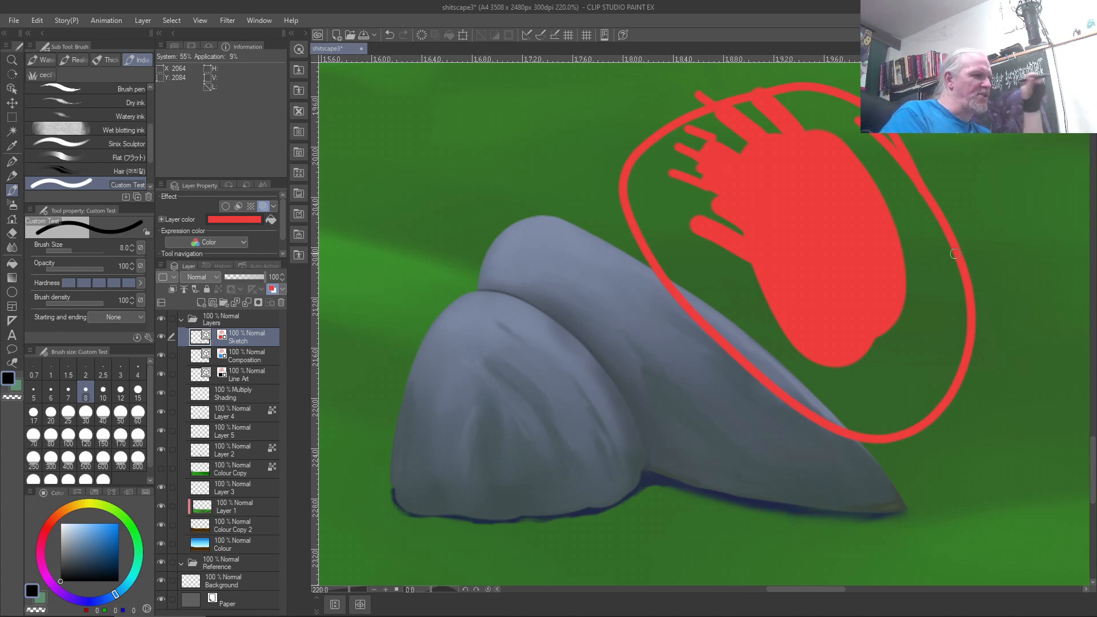
{"action": "key", "text": "Delete"}
Step: Sketch a square over the back rock's lower end, fill it with loose and tight zigzag hatching, and clear it
{"action": "mouse_move", "coordinate": [1001, 504]}
{"action": "left_mouse_down"}
{"action": "mouse_move", "coordinate": [1011, 263]}
{"action": "mouse_move", "coordinate": [688, 279]}
{"action": "mouse_move", "coordinate": [985, 502]}
{"action": "mouse_move", "coordinate": [1007, 503]}
{"action": "left_mouse_up"}
{"action": "mouse_move", "coordinate": [995, 316]}
{"action": "left_mouse_down"}
{"action": "mouse_move", "coordinate": [979, 298]}
{"action": "mouse_move", "coordinate": [940, 422]}
{"action": "mouse_move", "coordinate": [774, 312]}
{"action": "mouse_move", "coordinate": [698, 387]}
{"action": "left_mouse_up"}
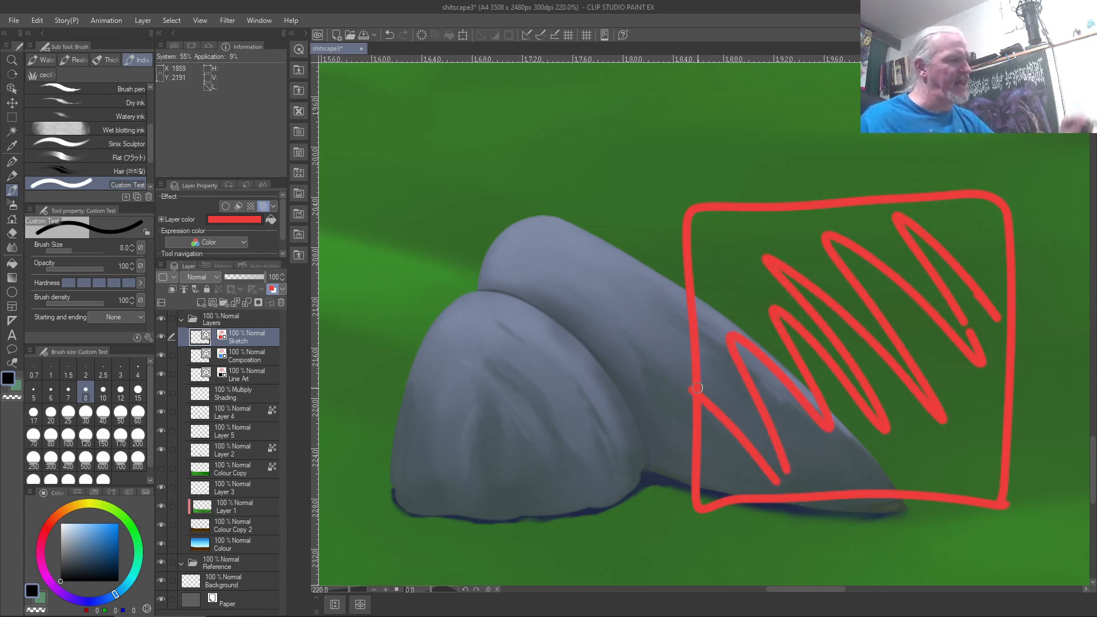
{"action": "mouse_move", "coordinate": [766, 217]}
{"action": "left_mouse_down"}
{"action": "mouse_move", "coordinate": [806, 273]}
{"action": "mouse_move", "coordinate": [774, 247]}
{"action": "mouse_move", "coordinate": [764, 277]}
{"action": "mouse_move", "coordinate": [731, 297]}
{"action": "mouse_move", "coordinate": [712, 359]}
{"action": "mouse_move", "coordinate": [752, 466]}
{"action": "left_mouse_up"}
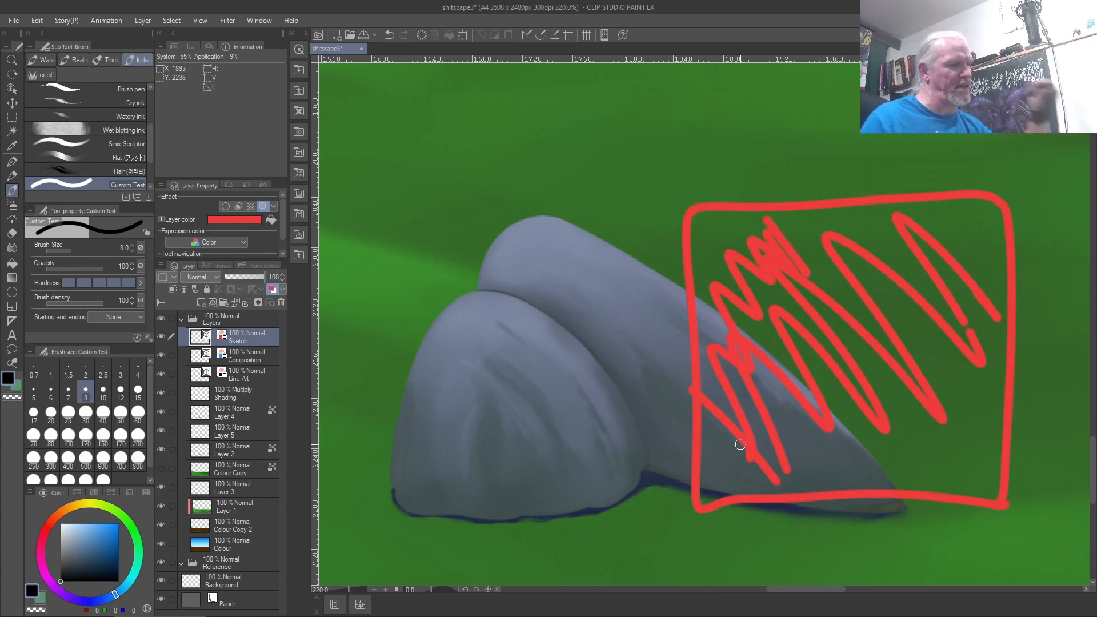
{"action": "key", "text": "Delete"}
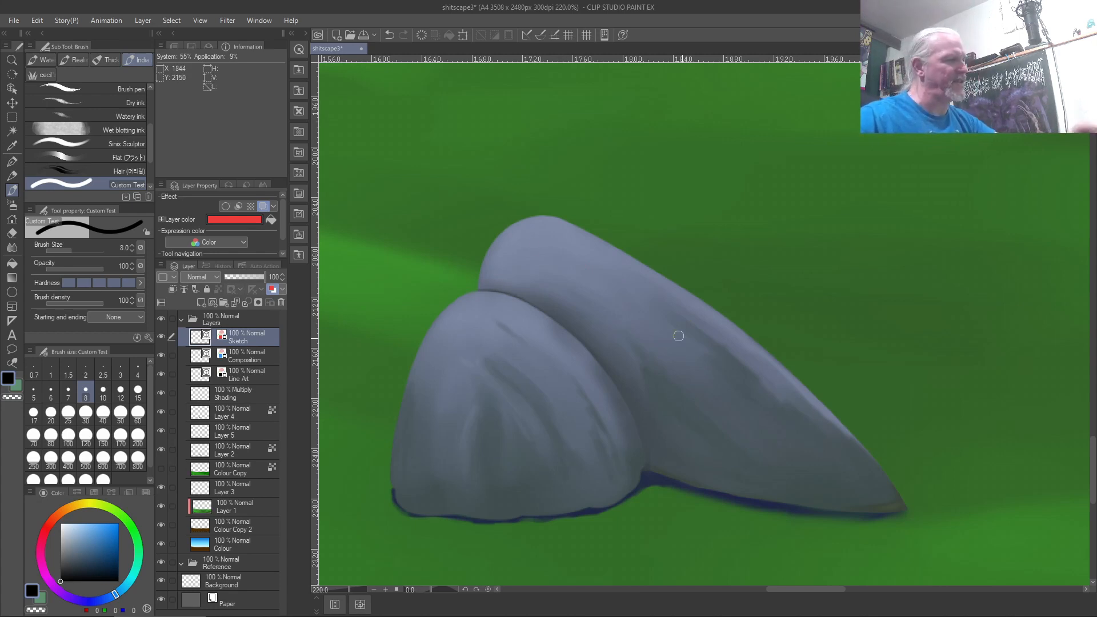
Step: Sketch an oval around the back rock, hatch its upper part, mark the base edges of both rocks, and clear the sketch
{"action": "mouse_move", "coordinate": [876, 370]}
{"action": "left_mouse_down"}
{"action": "mouse_move", "coordinate": [422, 304]}
{"action": "mouse_move", "coordinate": [951, 496]}
{"action": "mouse_move", "coordinate": [680, 209]}
{"action": "left_mouse_up"}
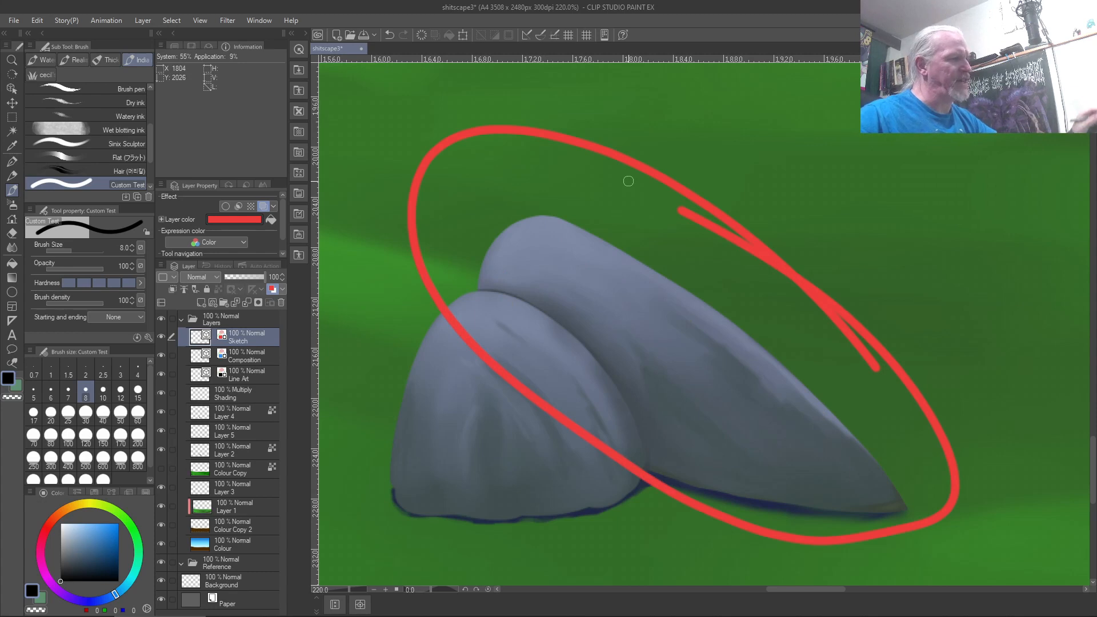
{"action": "mouse_move", "coordinate": [862, 382]}
{"action": "left_mouse_down"}
{"action": "mouse_move", "coordinate": [706, 227]}
{"action": "mouse_move", "coordinate": [808, 342]}
{"action": "mouse_move", "coordinate": [570, 167]}
{"action": "mouse_move", "coordinate": [523, 151]}
{"action": "mouse_move", "coordinate": [725, 261]}
{"action": "mouse_move", "coordinate": [664, 276]}
{"action": "mouse_move", "coordinate": [790, 367]}
{"action": "mouse_move", "coordinate": [626, 229]}
{"action": "mouse_move", "coordinate": [555, 211]}
{"action": "mouse_move", "coordinate": [715, 357]}
{"action": "mouse_move", "coordinate": [674, 319]}
{"action": "mouse_move", "coordinate": [723, 383]}
{"action": "mouse_move", "coordinate": [433, 164]}
{"action": "mouse_move", "coordinate": [659, 314]}
{"action": "mouse_move", "coordinate": [641, 253]}
{"action": "mouse_move", "coordinate": [737, 286]}
{"action": "left_mouse_up"}
{"action": "mouse_move", "coordinate": [845, 328]}
{"action": "left_mouse_down"}
{"action": "mouse_move", "coordinate": [731, 350]}
{"action": "mouse_move", "coordinate": [630, 443]}
{"action": "mouse_move", "coordinate": [793, 332]}
{"action": "mouse_move", "coordinate": [859, 329]}
{"action": "mouse_move", "coordinate": [702, 392]}
{"action": "mouse_move", "coordinate": [647, 447]}
{"action": "left_mouse_up"}
{"action": "mouse_move", "coordinate": [675, 338]}
{"action": "left_mouse_down"}
{"action": "mouse_move", "coordinate": [545, 243]}
{"action": "mouse_move", "coordinate": [574, 305]}
{"action": "mouse_move", "coordinate": [491, 274]}
{"action": "mouse_move", "coordinate": [583, 400]}
{"action": "mouse_move", "coordinate": [541, 392]}
{"action": "left_mouse_up"}
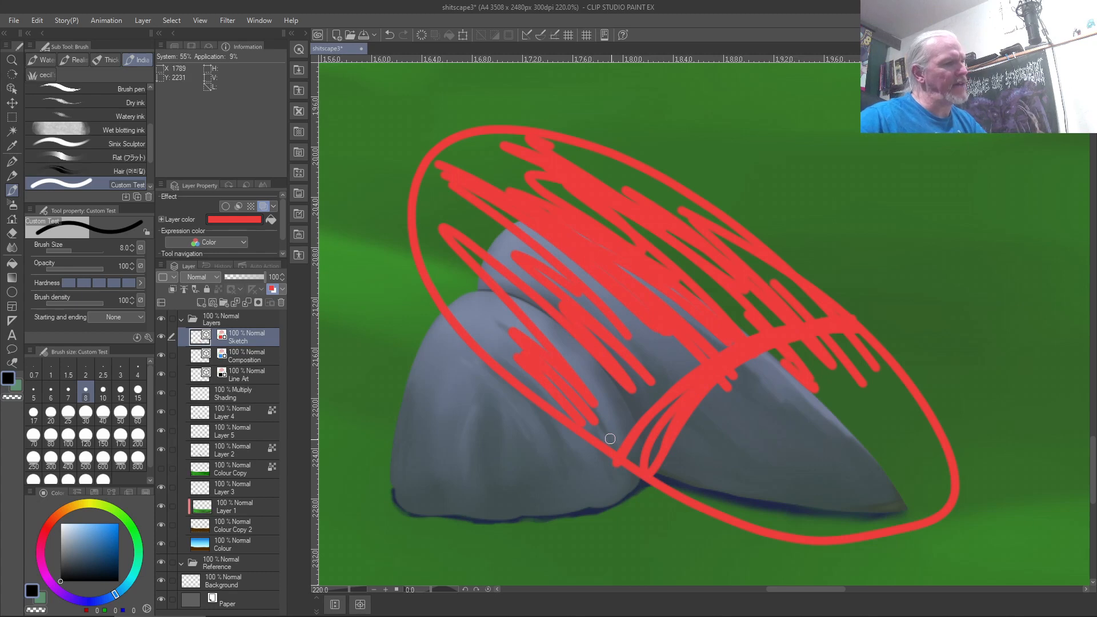
{"action": "mouse_move", "coordinate": [897, 494]}
{"action": "left_mouse_down"}
{"action": "mouse_move", "coordinate": [711, 487]}
{"action": "mouse_move", "coordinate": [417, 502]}
{"action": "mouse_move", "coordinate": [459, 502]}
{"action": "mouse_move", "coordinate": [443, 504]}
{"action": "mouse_move", "coordinate": [615, 495]}
{"action": "mouse_move", "coordinate": [401, 488]}
{"action": "mouse_move", "coordinate": [410, 499]}
{"action": "mouse_move", "coordinate": [397, 479]}
{"action": "mouse_move", "coordinate": [410, 500]}
{"action": "mouse_move", "coordinate": [583, 507]}
{"action": "mouse_move", "coordinate": [631, 483]}
{"action": "mouse_move", "coordinate": [629, 427]}
{"action": "mouse_move", "coordinate": [626, 483]}
{"action": "left_mouse_up"}
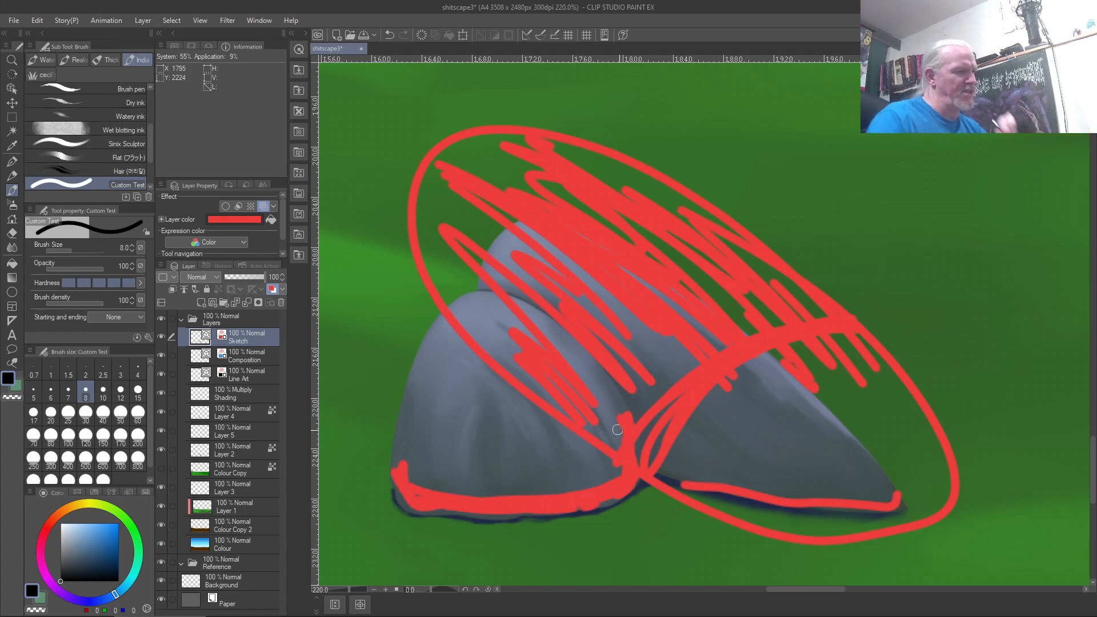
{"action": "key", "text": "Delete"}
Step: Sketch a rounded wedge above the back rock, fill it with scribbled hatching, and clear the Sketch layer
{"action": "mouse_move", "coordinate": [1023, 366]}
{"action": "left_mouse_down"}
{"action": "mouse_move", "coordinate": [636, 154]}
{"action": "mouse_move", "coordinate": [914, 359]}
{"action": "mouse_move", "coordinate": [940, 366]}
{"action": "left_mouse_up"}
{"action": "mouse_move", "coordinate": [981, 377]}
{"action": "left_mouse_down"}
{"action": "mouse_move", "coordinate": [1024, 379]}
{"action": "mouse_move", "coordinate": [824, 200]}
{"action": "mouse_move", "coordinate": [891, 320]}
{"action": "mouse_move", "coordinate": [742, 246]}
{"action": "mouse_move", "coordinate": [680, 263]}
{"action": "mouse_move", "coordinate": [928, 341]}
{"action": "left_mouse_up"}
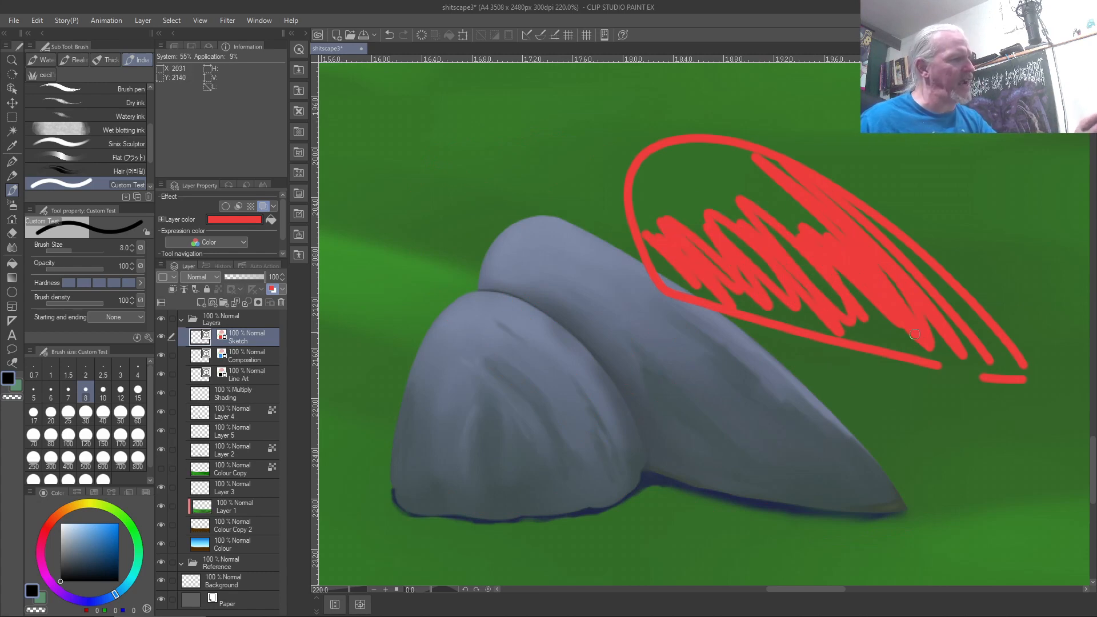
{"action": "mouse_move", "coordinate": [724, 156]}
{"action": "left_mouse_down"}
{"action": "mouse_move", "coordinate": [680, 158]}
{"action": "mouse_move", "coordinate": [644, 185]}
{"action": "mouse_move", "coordinate": [656, 160]}
{"action": "mouse_move", "coordinate": [750, 158]}
{"action": "mouse_move", "coordinate": [704, 138]}
{"action": "mouse_move", "coordinate": [743, 182]}
{"action": "left_mouse_up"}
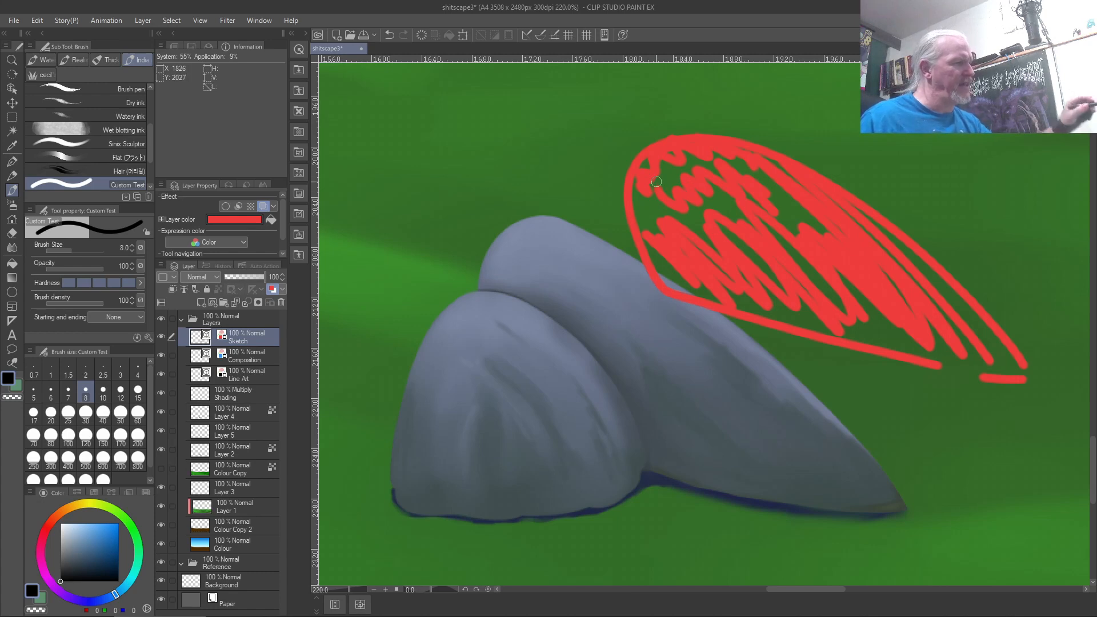
{"action": "key", "text": "Delete"}
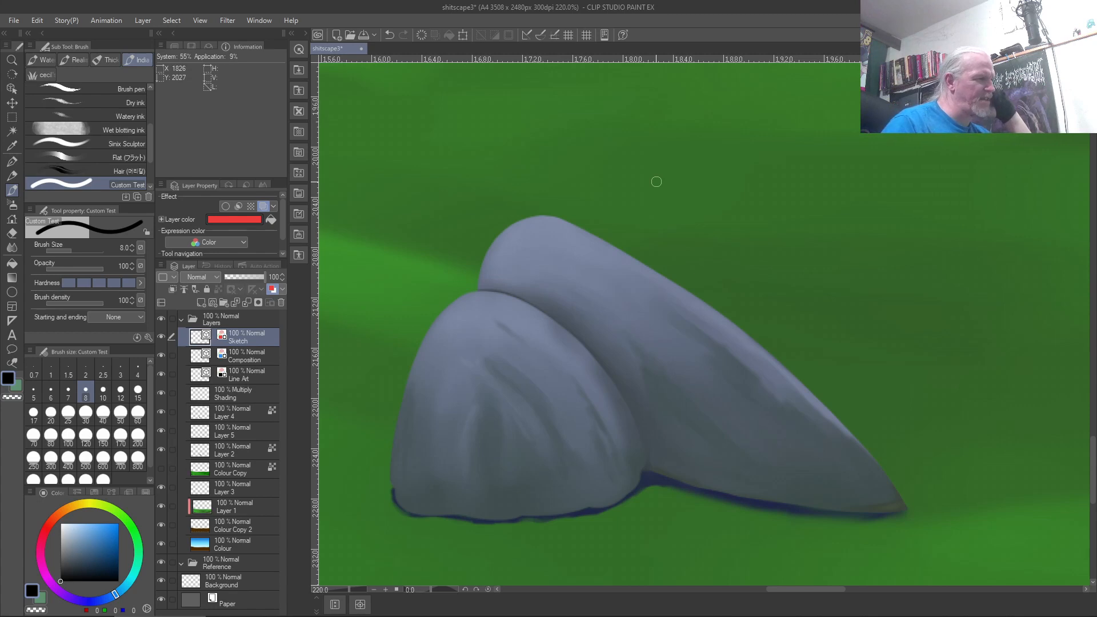
Step: Toggle Layer 2's visibility to check that it holds the back rock, and rename the layer as Rock 1 Main
{"action": "left_click", "coordinate": [237, 454]}
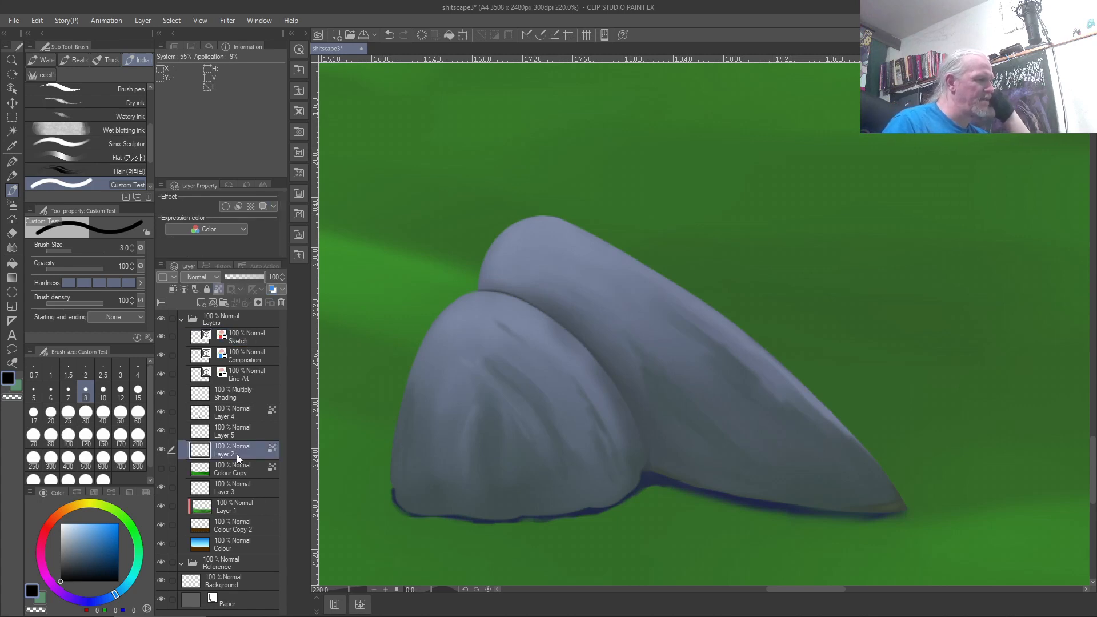
{"action": "left_click", "coordinate": [163, 447]}
{"action": "left_click", "coordinate": [164, 447]}
{"action": "left_click", "coordinate": [163, 447]}
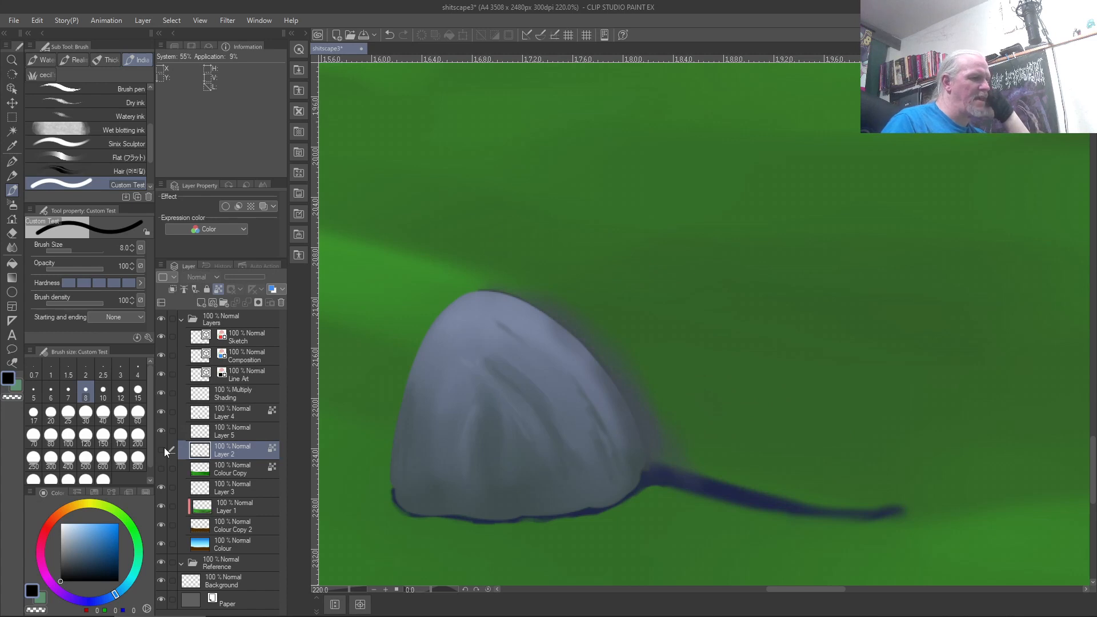
{"action": "left_click", "coordinate": [163, 447]}
{"action": "double_click", "coordinate": [222, 455]}
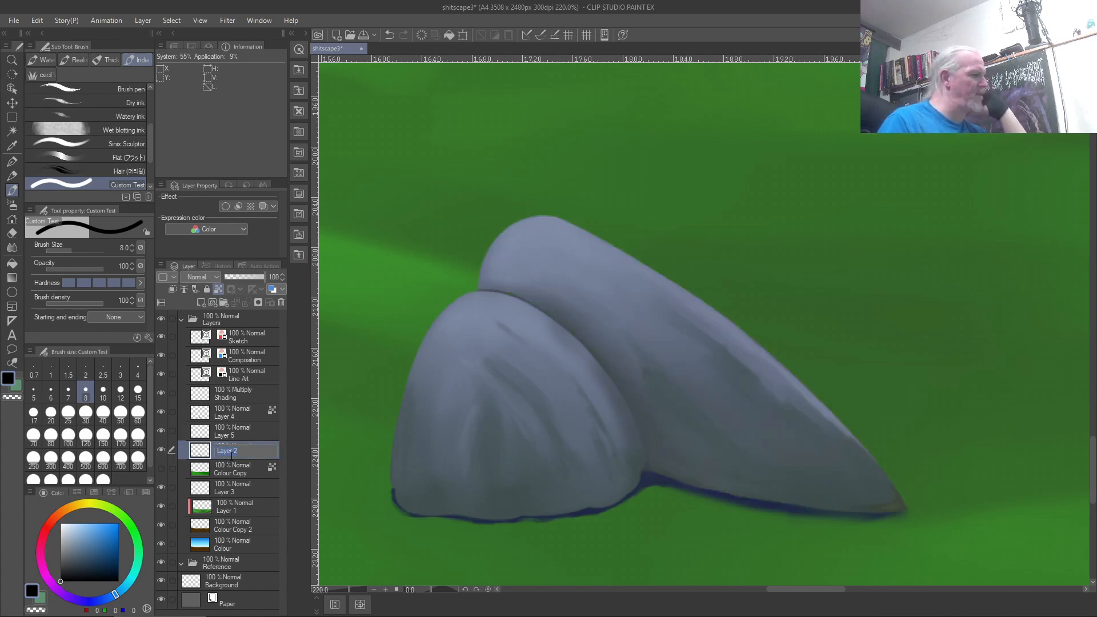
{"action": "type", "text": "Rock 1"}
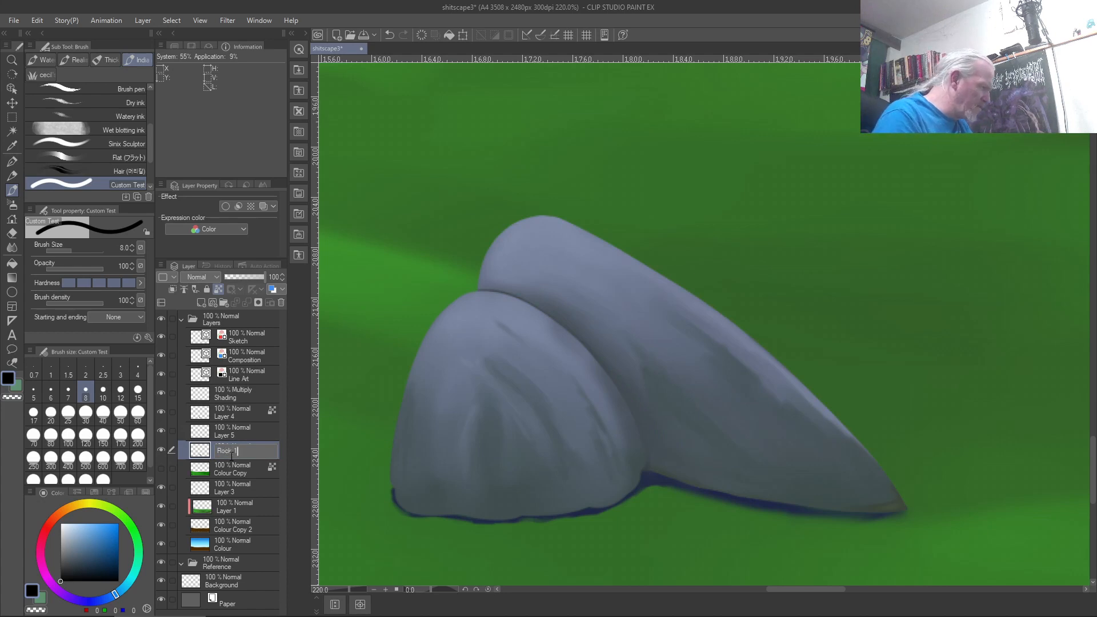
{"action": "key", "text": "BackSpace"}
{"action": "key", "text": "BackSpace"}
{"action": "type", "text": "1 Main"}
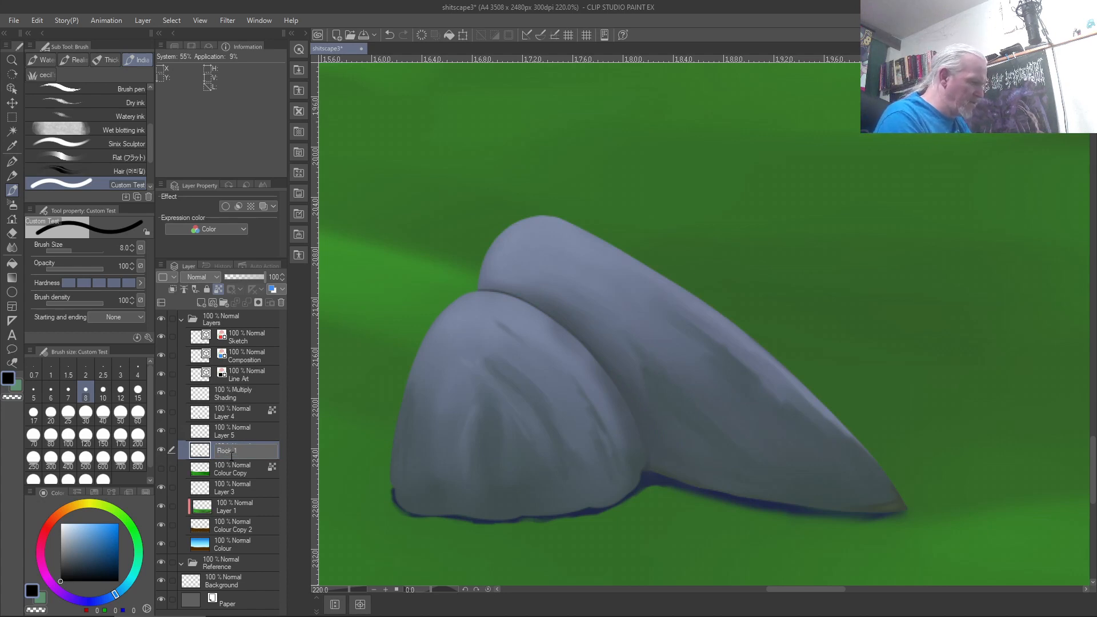
{"action": "key", "text": "Return"}
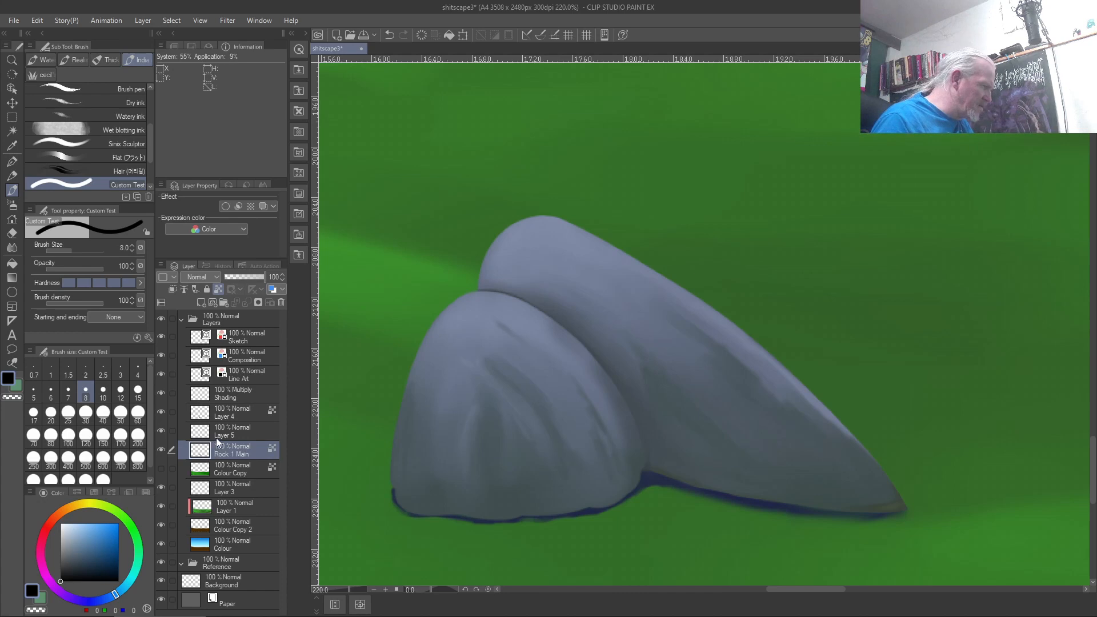
Step: Rename Layer 5 as Rock 2 Shadow, briefly hiding it to check which shading it holds
{"action": "double_click", "coordinate": [216, 437]}
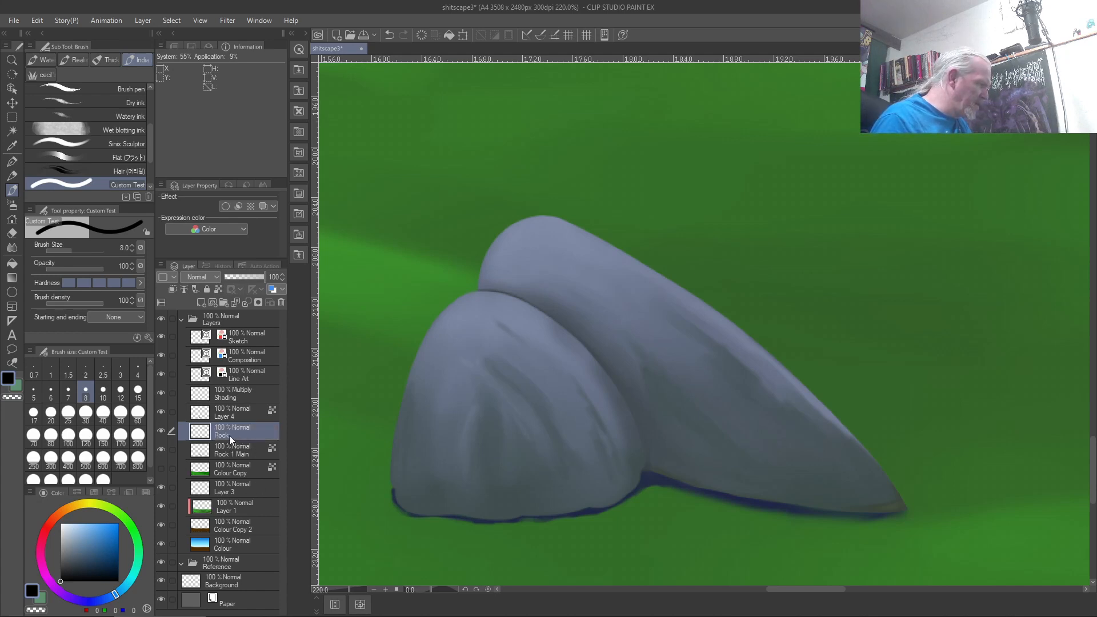
{"action": "left_click", "coordinate": [161, 431]}
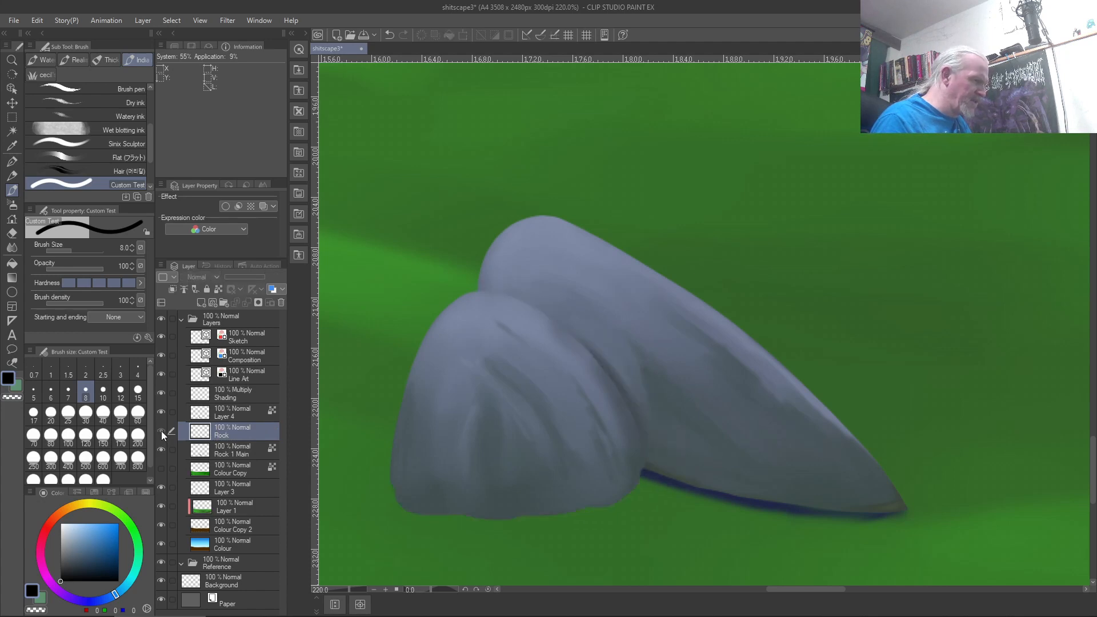
{"action": "left_click", "coordinate": [161, 431]}
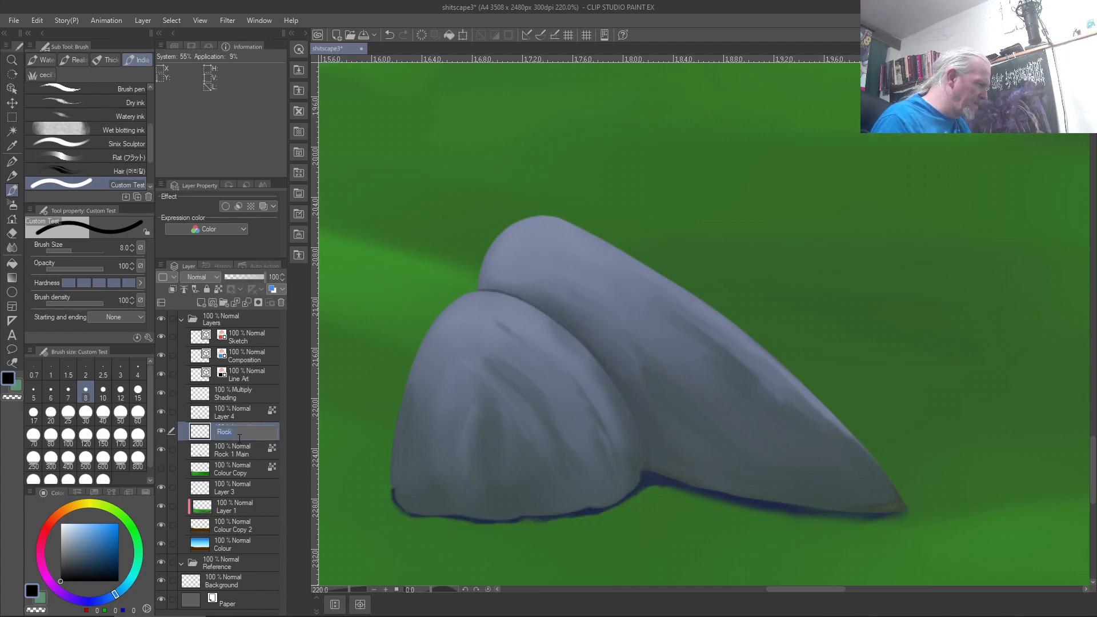
{"action": "type", "text": "2"}
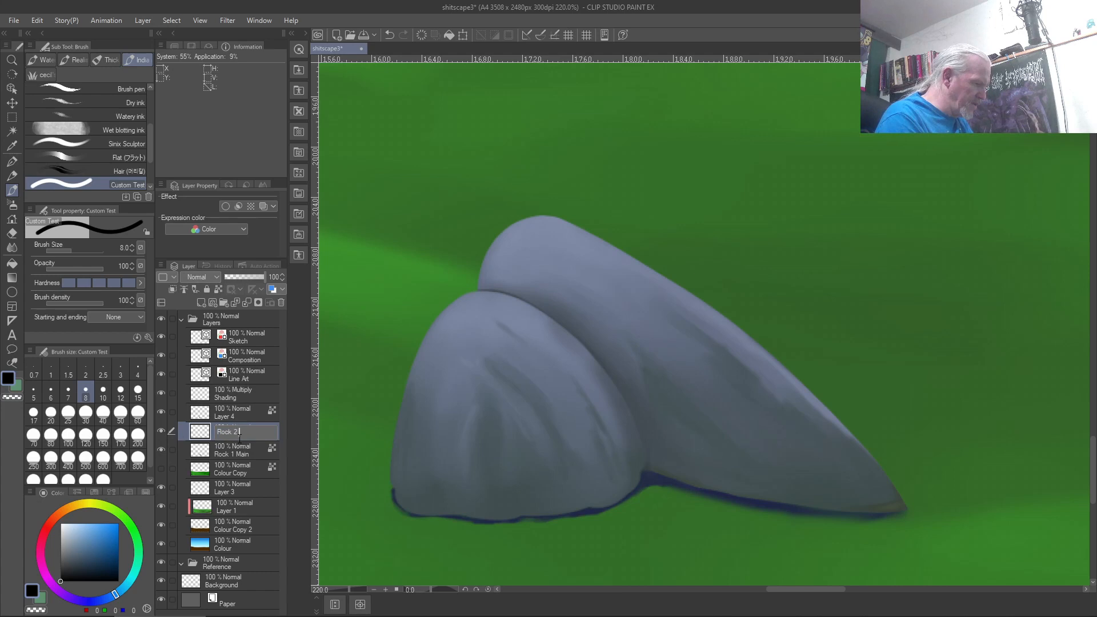
{"action": "type", "text": " Shadow"}
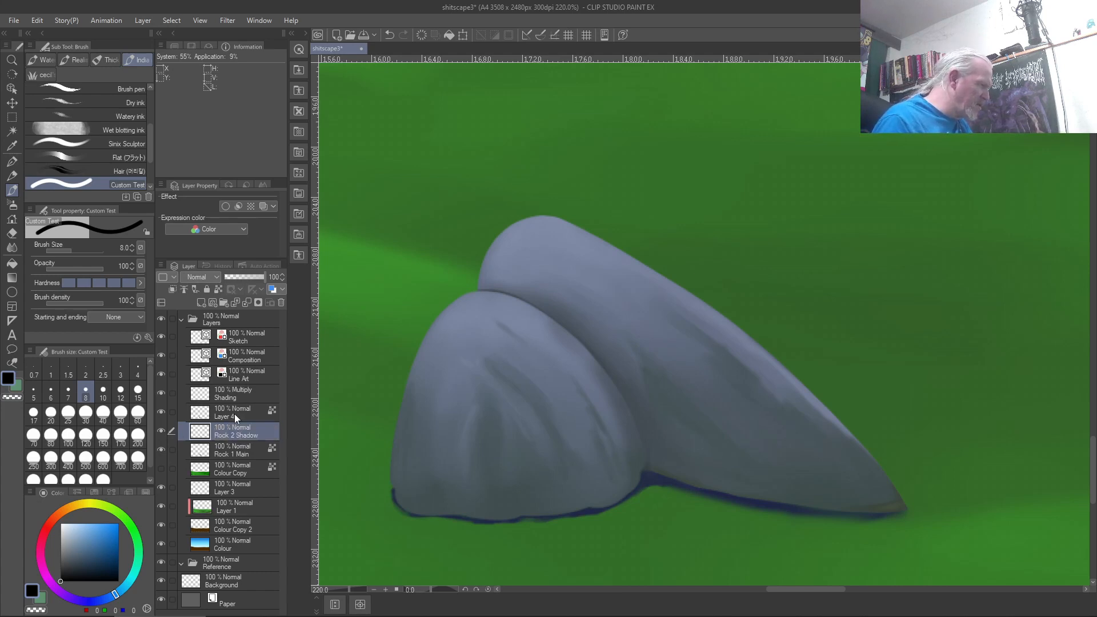
Step: Rename Layer 4, which holds the front rock, as Rock 2 Main
{"action": "left_click", "coordinate": [235, 413]}
{"action": "double_click", "coordinate": [226, 416]}
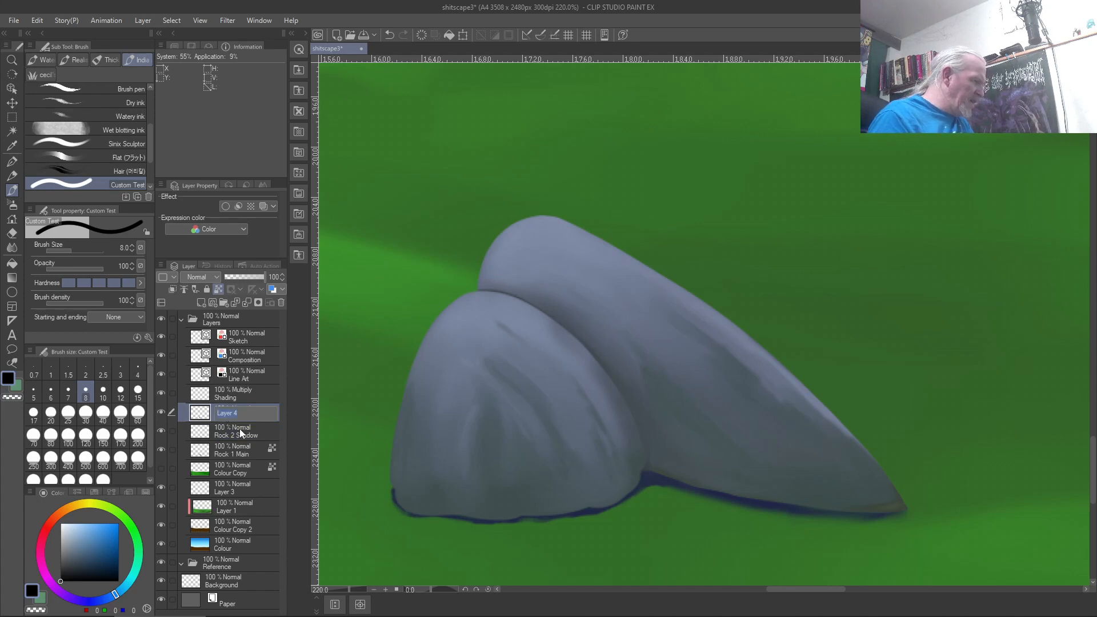
{"action": "type", "text": "Ro"}
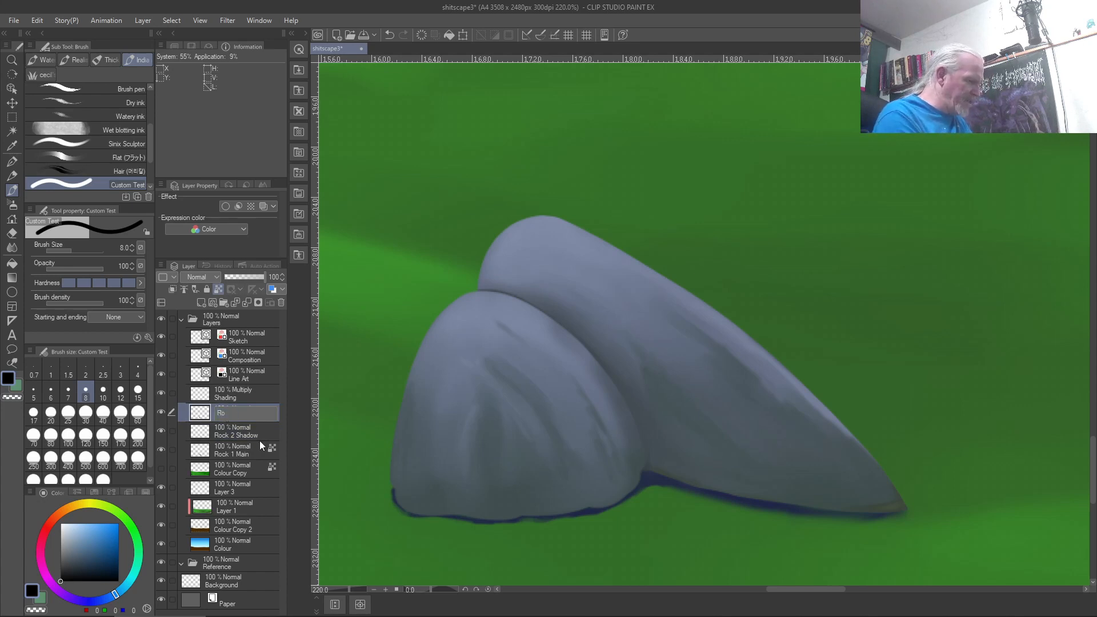
{"action": "type", "text": "ck 2 Main"}
{"action": "key", "text": "Return"}
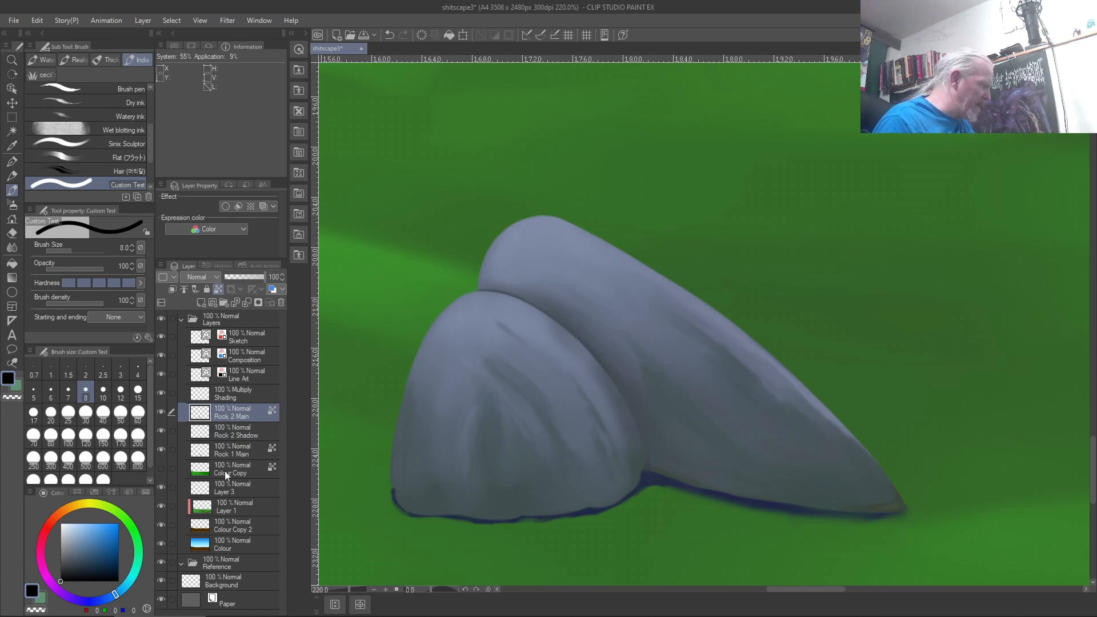
Step: Rename Layer 3 as Rock 1 Shadow and move it above Colour Copy, directly beneath Rock 1 Main
{"action": "left_click", "coordinate": [235, 495]}
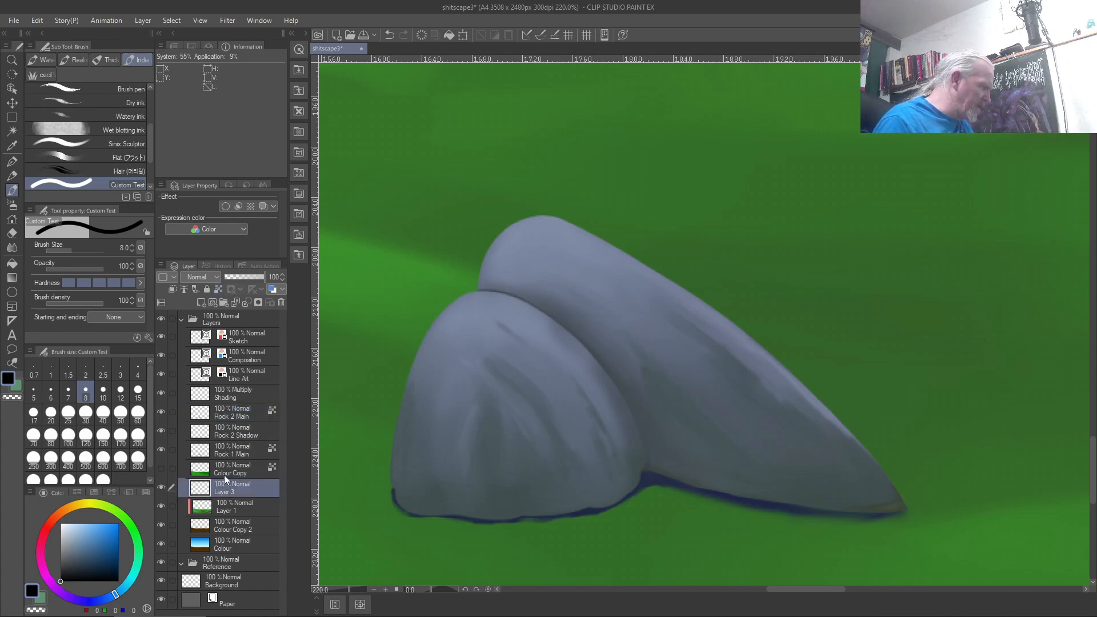
{"action": "double_click", "coordinate": [224, 475]}
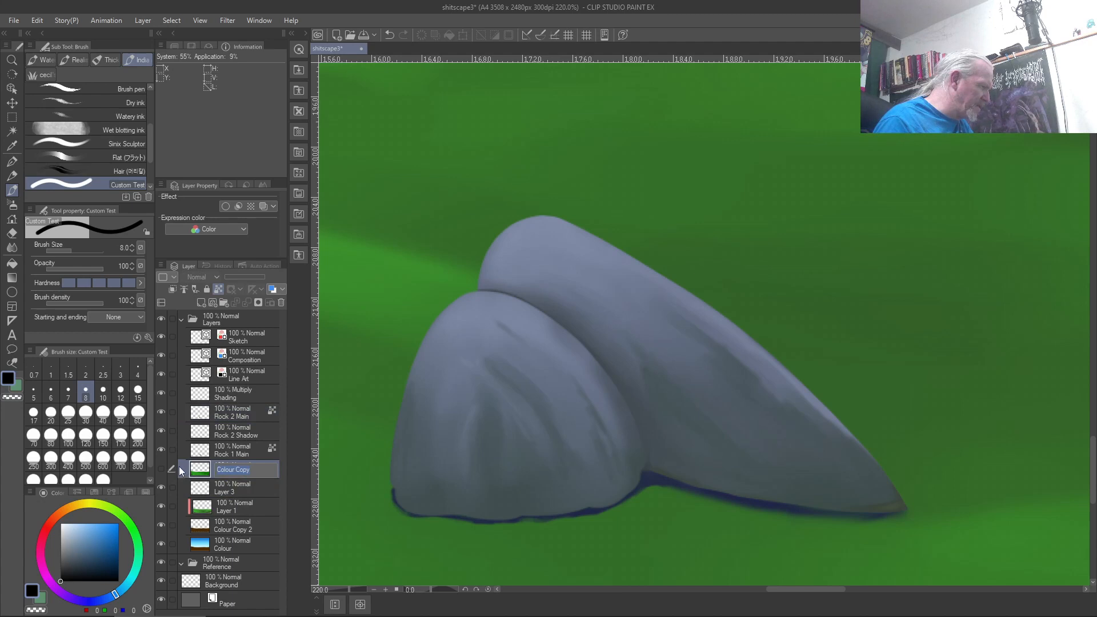
{"action": "key", "text": "Return"}
{"action": "left_click", "coordinate": [228, 491]}
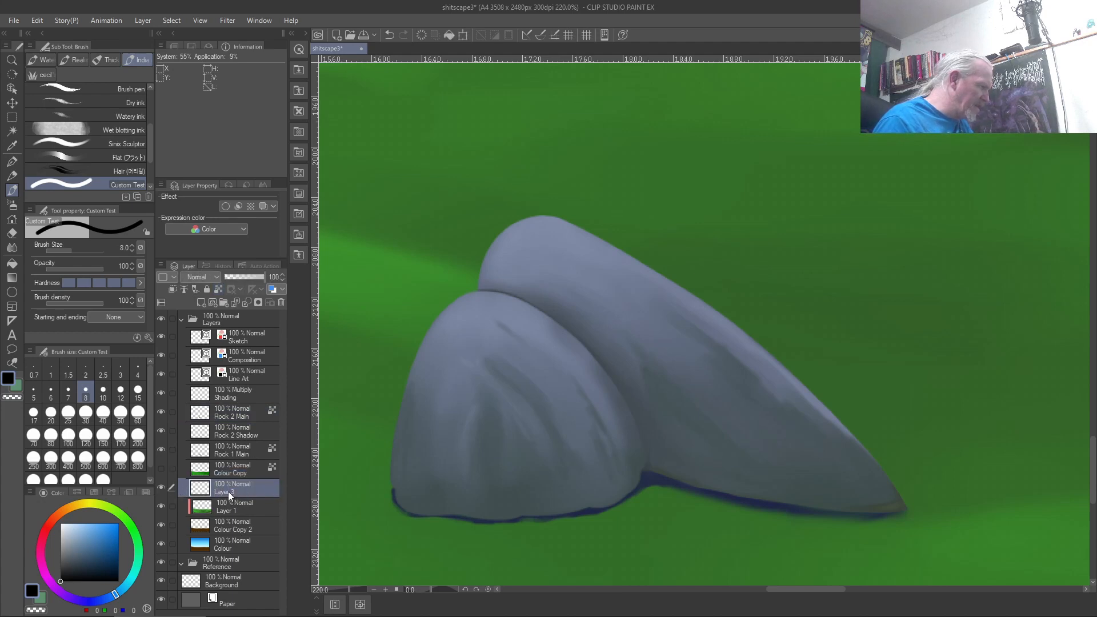
{"action": "left_click", "coordinate": [163, 485]}
{"action": "left_click", "coordinate": [162, 485]}
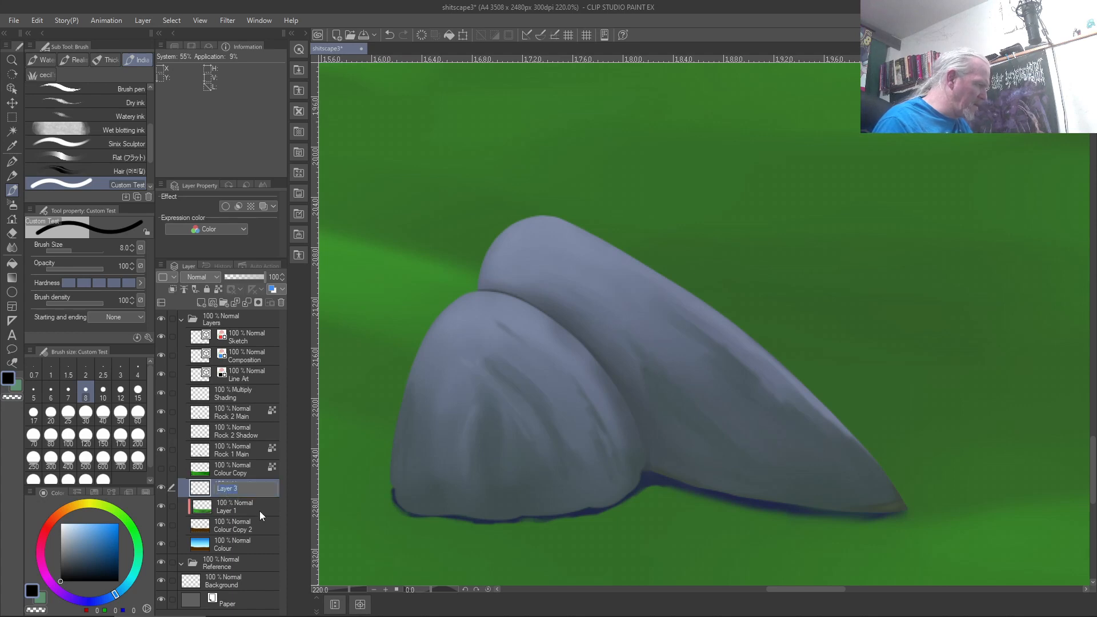
{"action": "type", "text": "Rock 1 Shadow"}
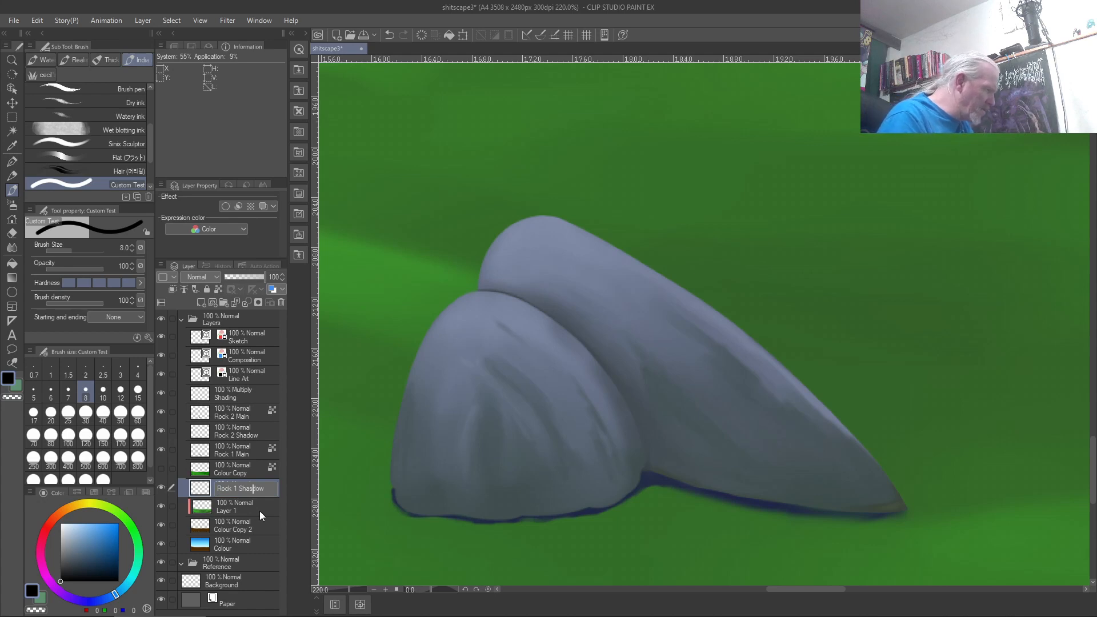
{"action": "key", "text": "BackSpace"}
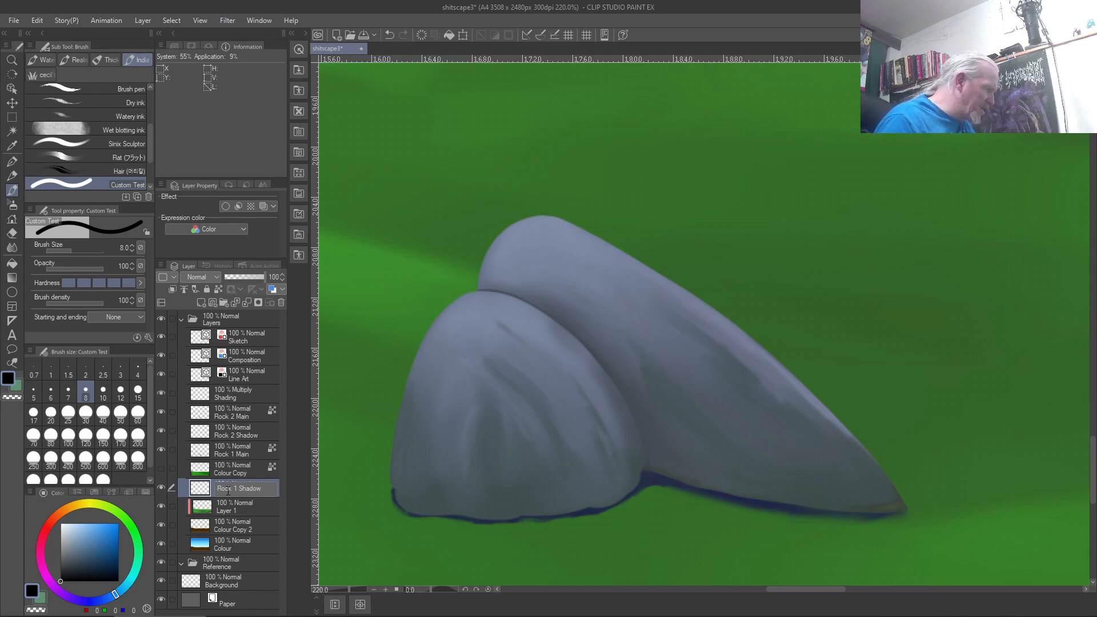
{"action": "left_click_drag", "start_coordinate": [228, 491], "coordinate": [226, 463]}
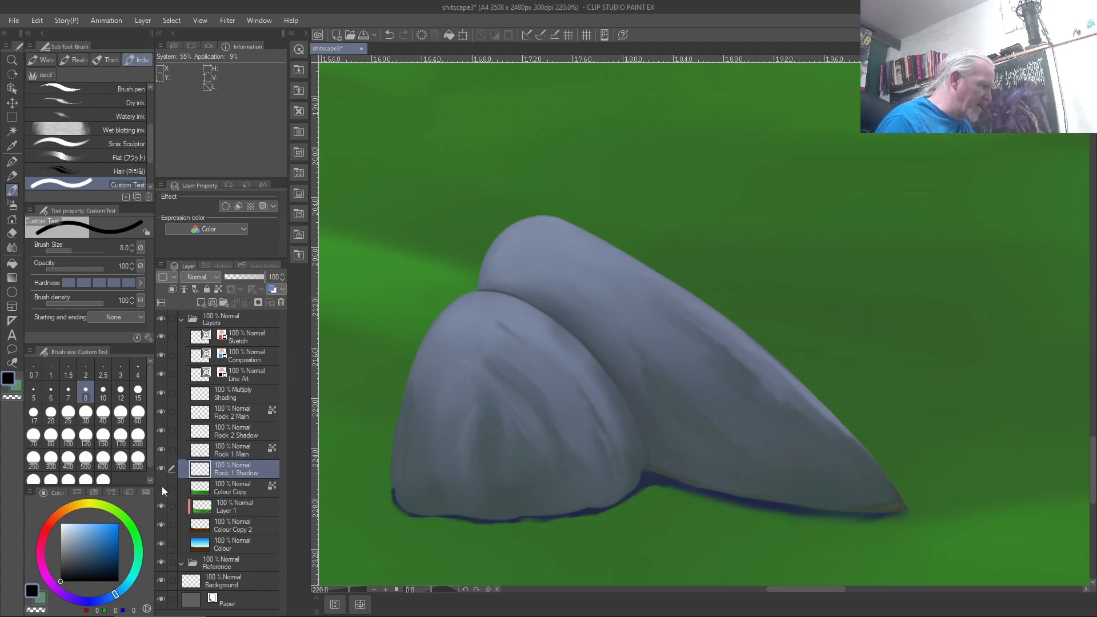
Step: Fit the whole landscape in view and compare it with the Colour Copy grass layer shown and hidden
{"action": "left_click", "coordinate": [162, 486]}
{"action": "scroll", "coordinate": [380, 469], "scroll_direction": "down", "scroll_amount": 5}
{"action": "scroll", "coordinate": [519, 431], "scroll_direction": "down", "scroll_amount": 3}
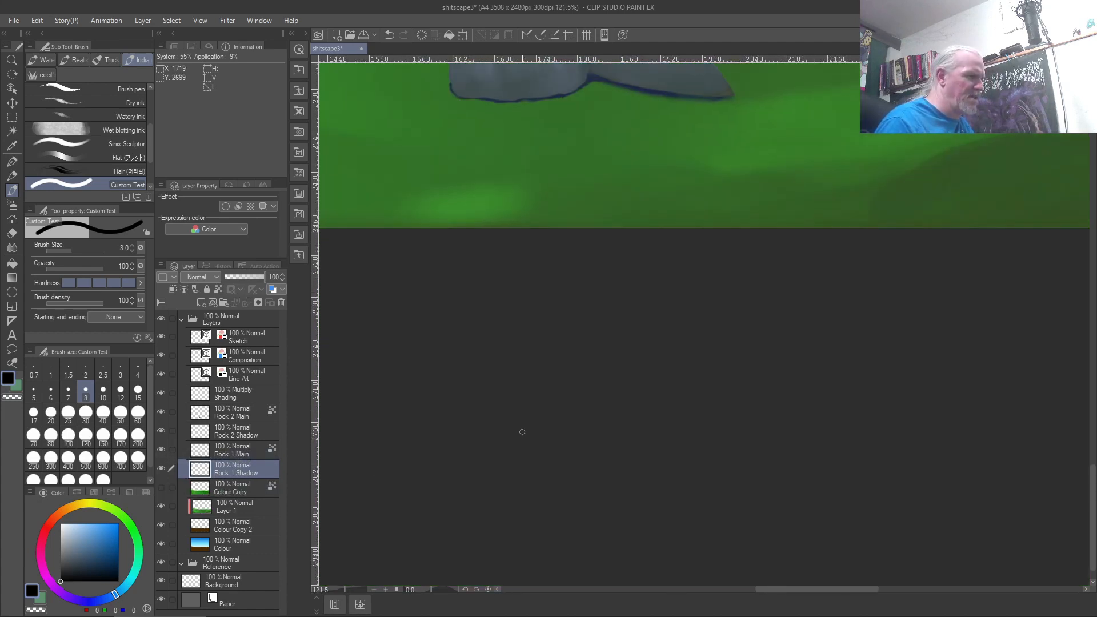
{"action": "key", "text": "ctrl+0"}
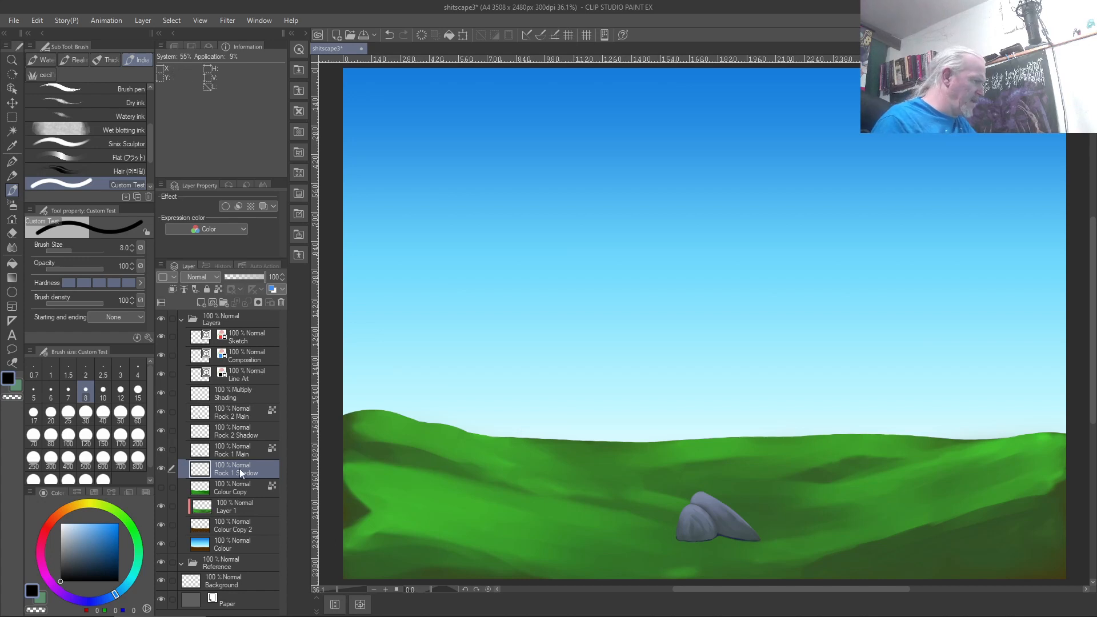
{"action": "left_click", "coordinate": [160, 487]}
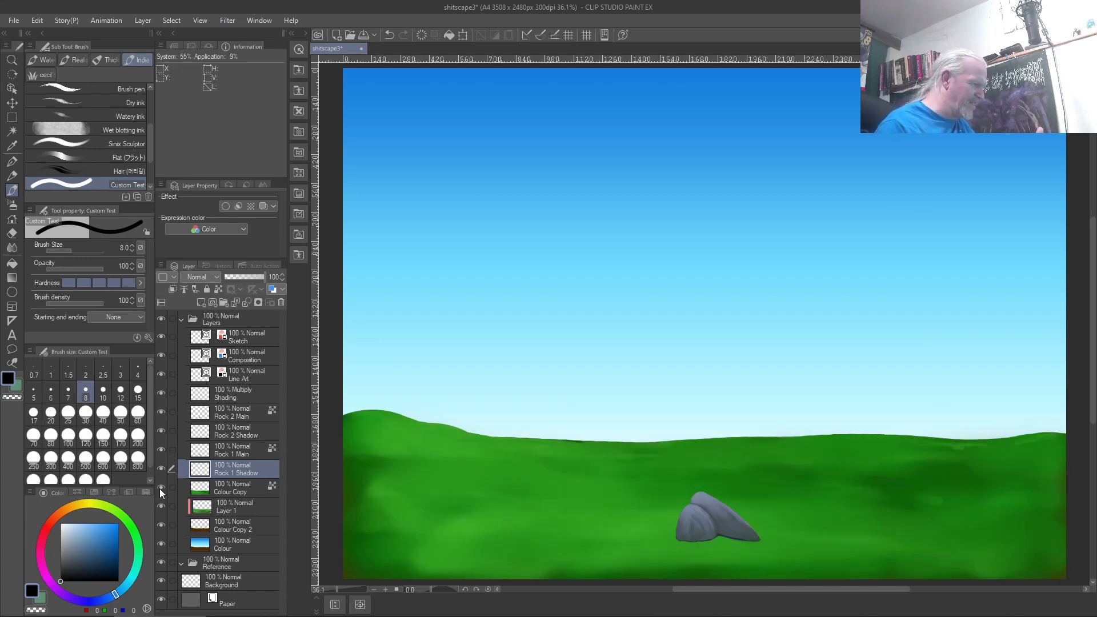
{"action": "left_click", "coordinate": [160, 487]}
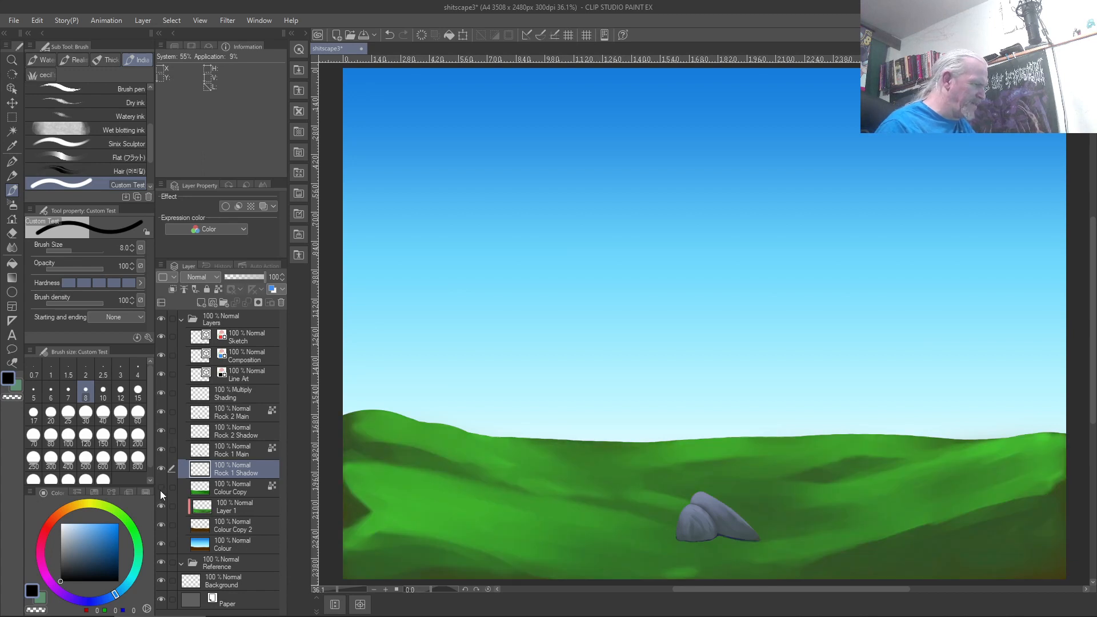
{"action": "left_click", "coordinate": [160, 490]}
{"action": "left_click", "coordinate": [160, 490]}
{"action": "left_click", "coordinate": [160, 488]}
{"action": "left_click", "coordinate": [161, 489]}
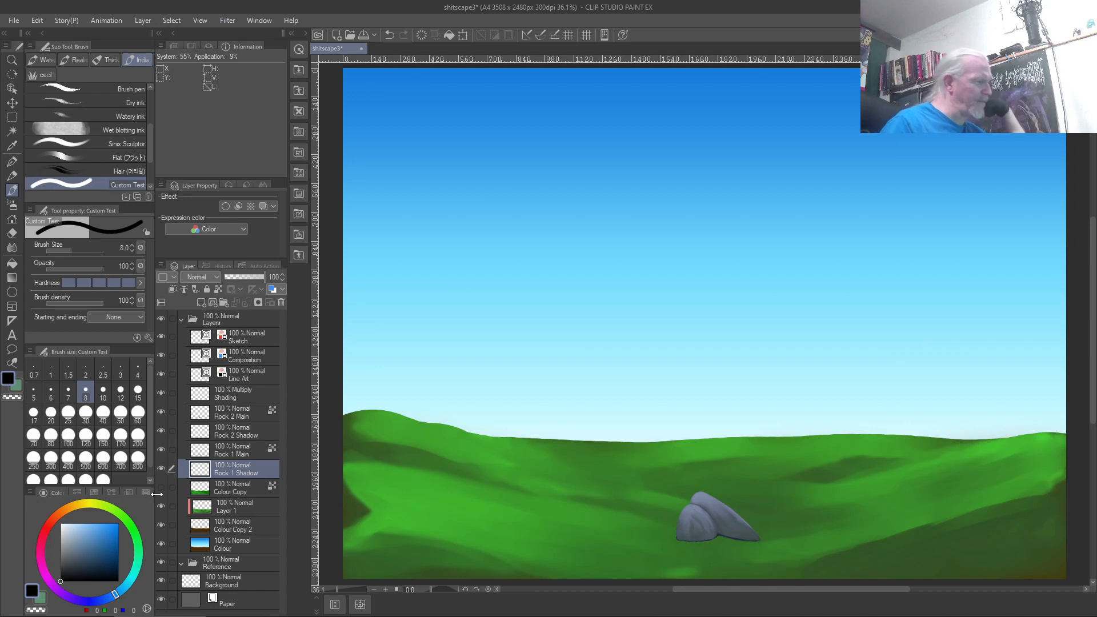
Step: Compare the hills with the painted grass of Layer 1 shown and hidden, and check the Colour Copy 2 and Colour layers
{"action": "left_click", "coordinate": [241, 508]}
{"action": "left_click", "coordinate": [237, 528]}
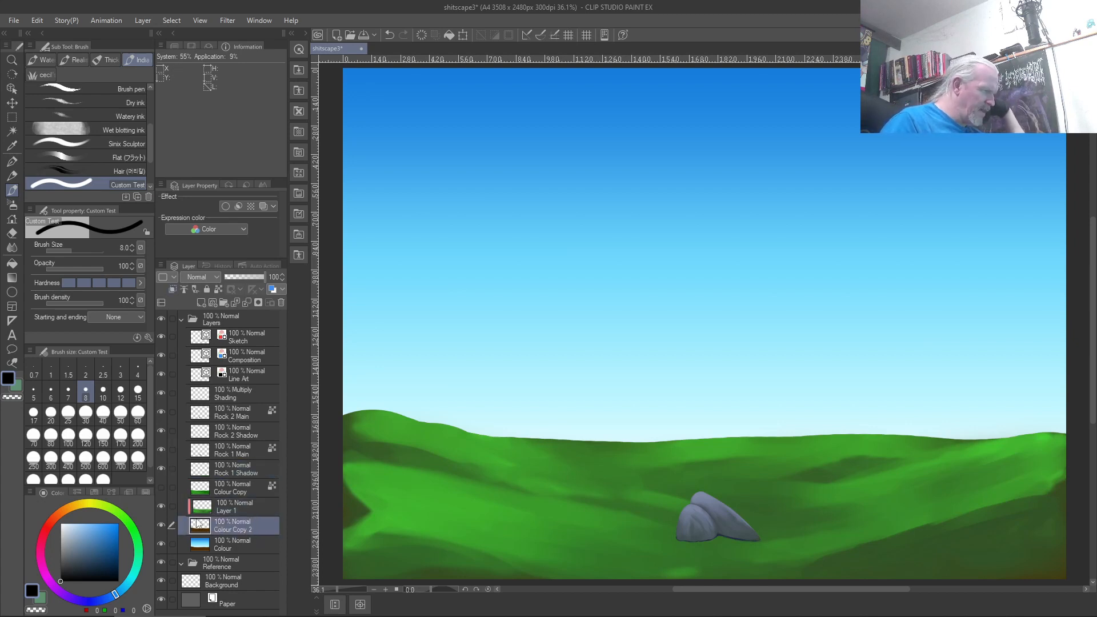
{"action": "left_click", "coordinate": [160, 507]}
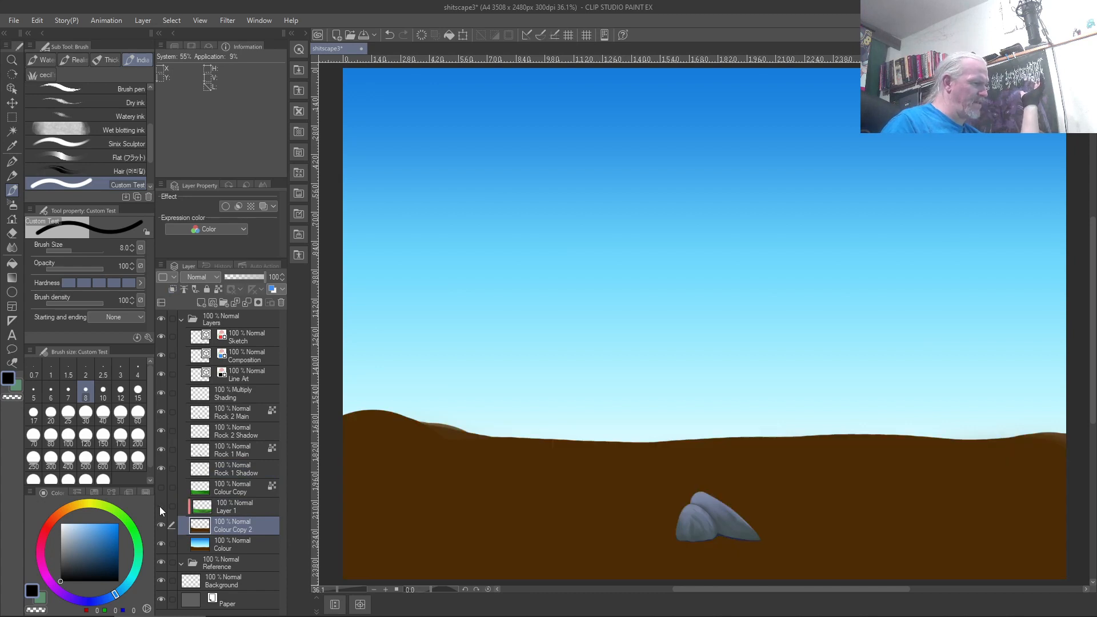
{"action": "left_click", "coordinate": [159, 506]}
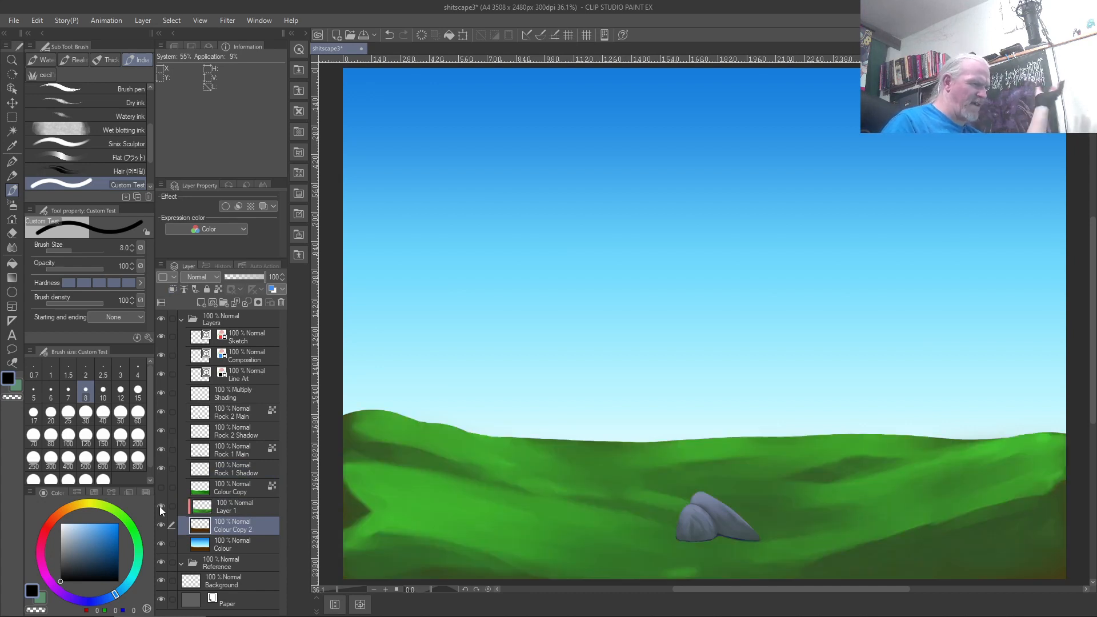
{"action": "left_click", "coordinate": [160, 506]}
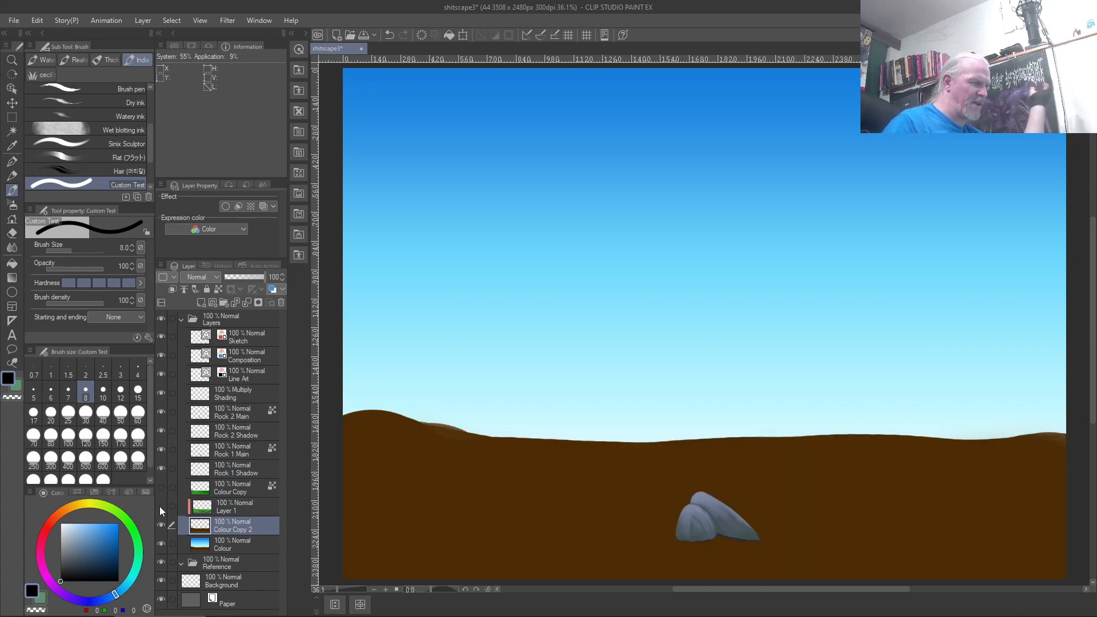
{"action": "left_click", "coordinate": [160, 506]}
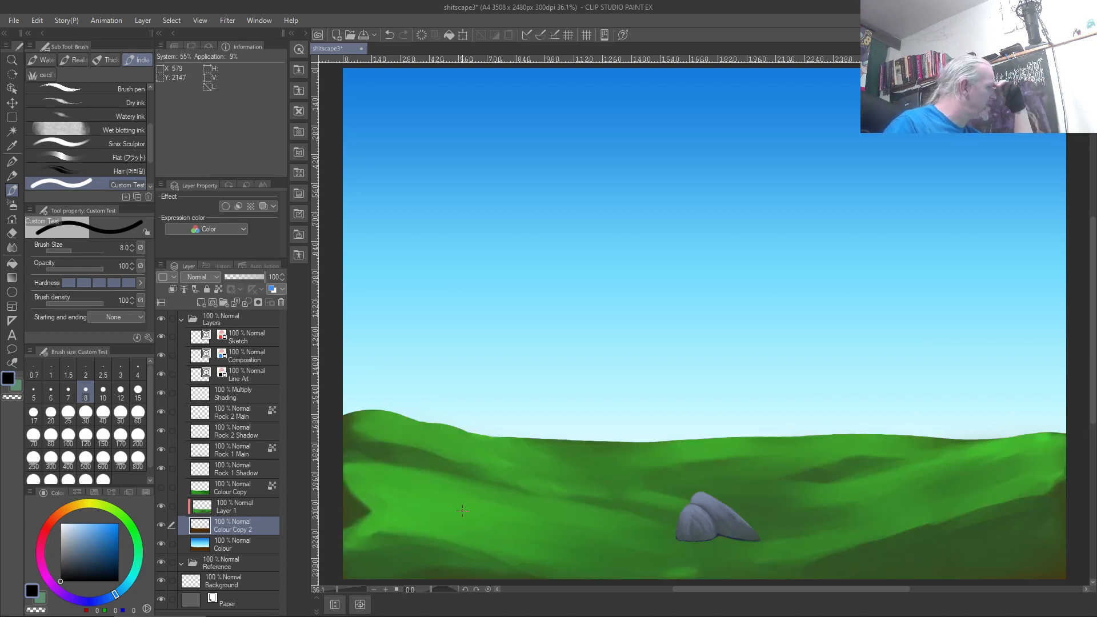
{"action": "left_click", "coordinate": [272, 545]}
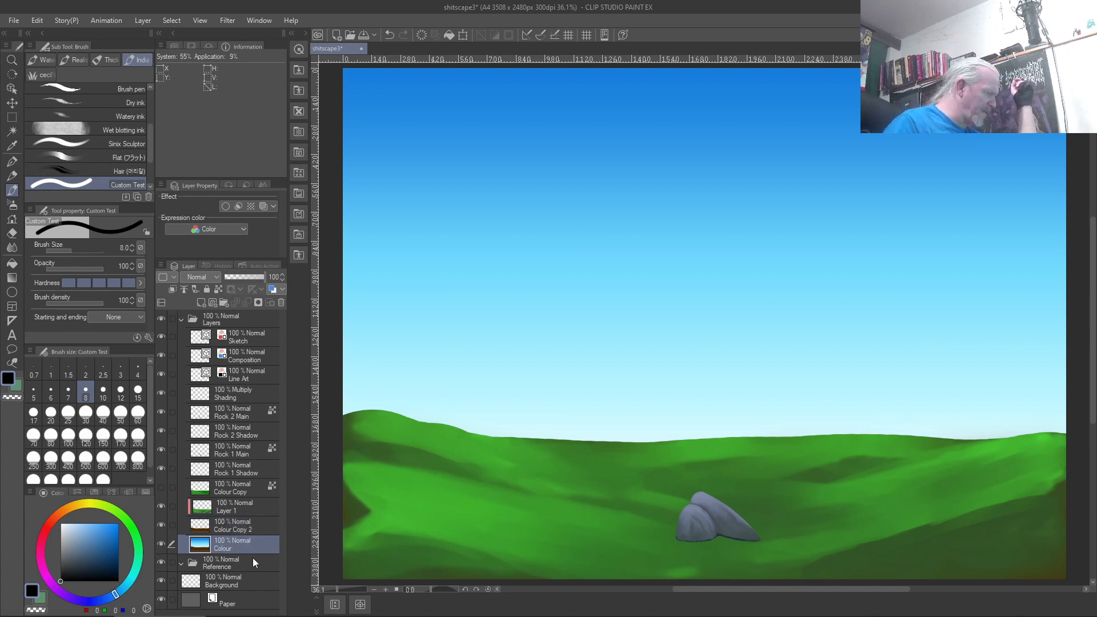
Step: Group the four layers from Rock 2 Main to Rock 1 Shadow into a new folder named Rocks
{"action": "left_click", "coordinate": [244, 469]}
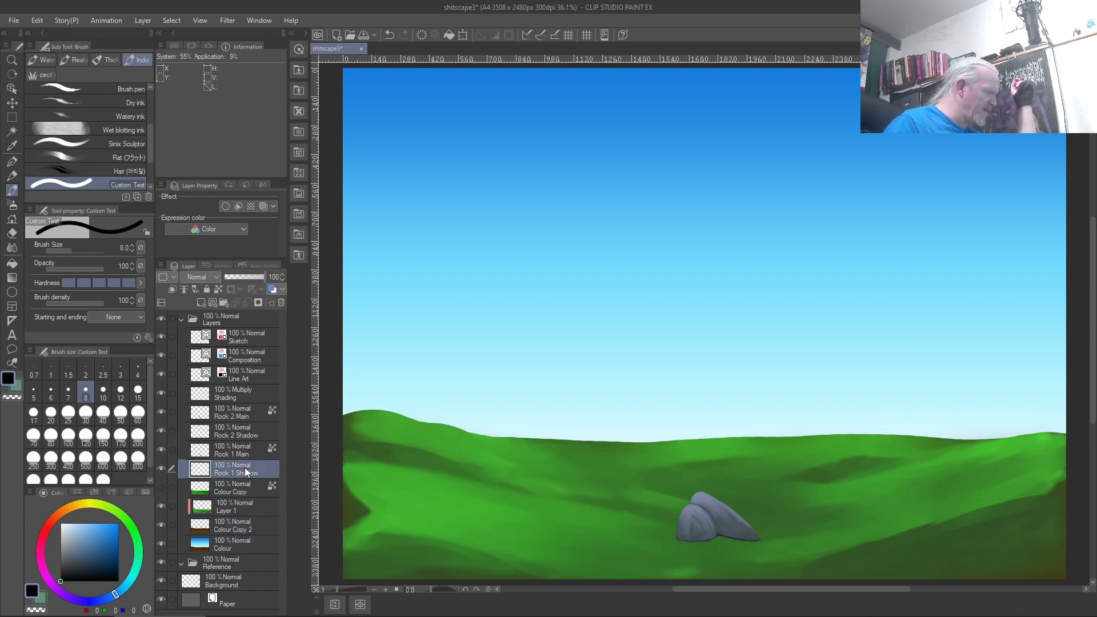
{"action": "left_click", "coordinate": [244, 412]}
{"action": "left_click", "coordinate": [259, 469], "text": "shift"}
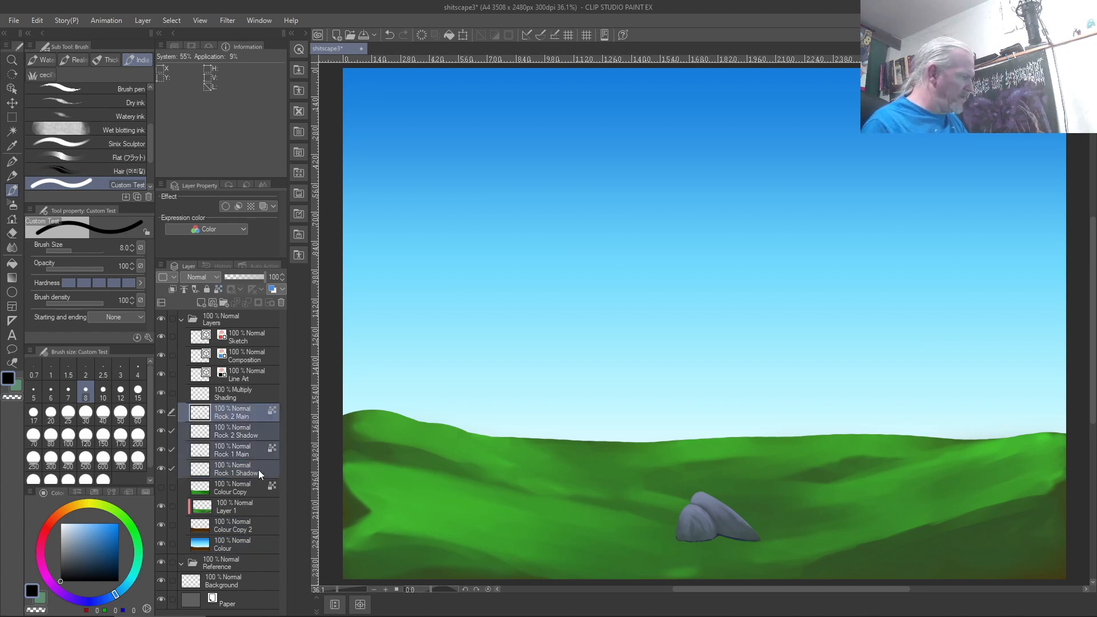
{"action": "right_click", "coordinate": [258, 469]}
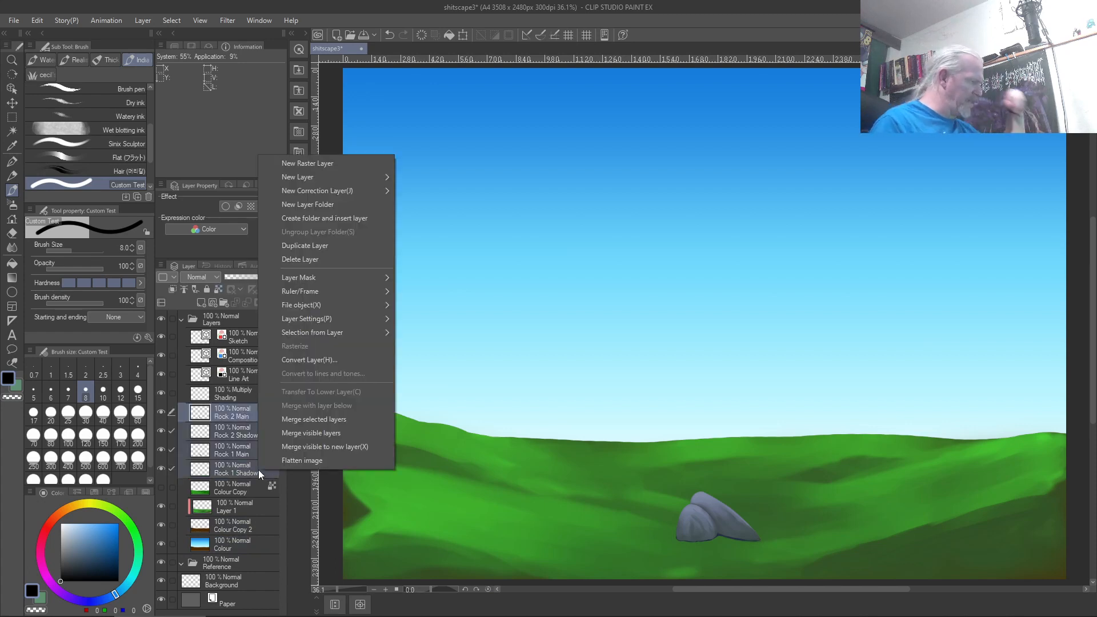
{"action": "left_click", "coordinate": [313, 216]}
{"action": "double_click", "coordinate": [222, 413]}
{"action": "type", "text": "Rocks"}
{"action": "key", "text": "Return"}
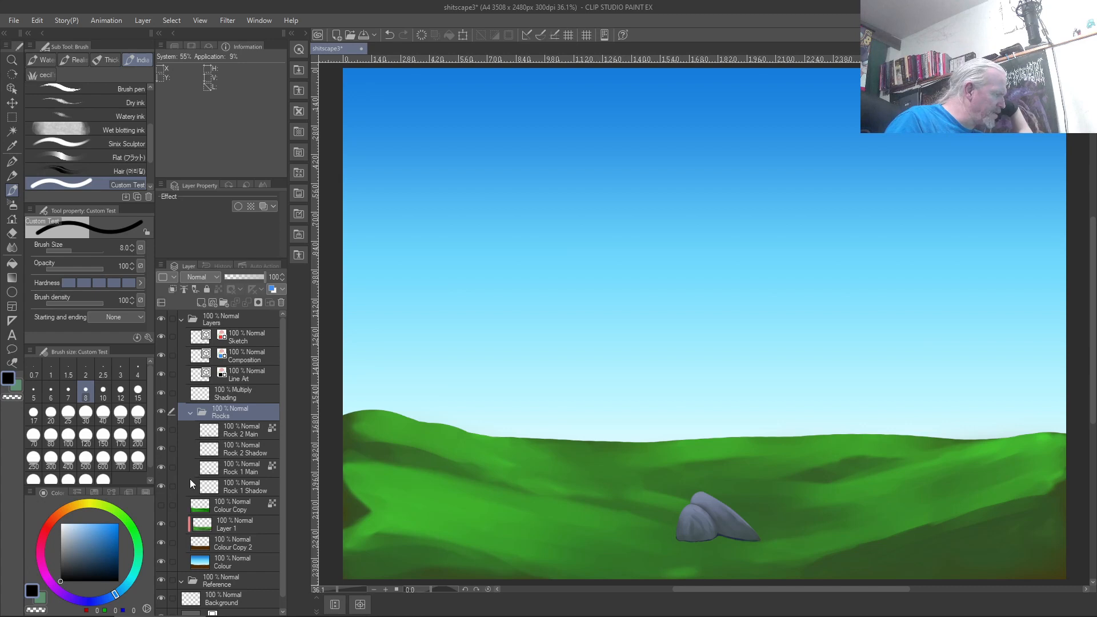
Step: Rename Layer 1, which holds the painted grass, as Grass
{"action": "left_click", "coordinate": [233, 518]}
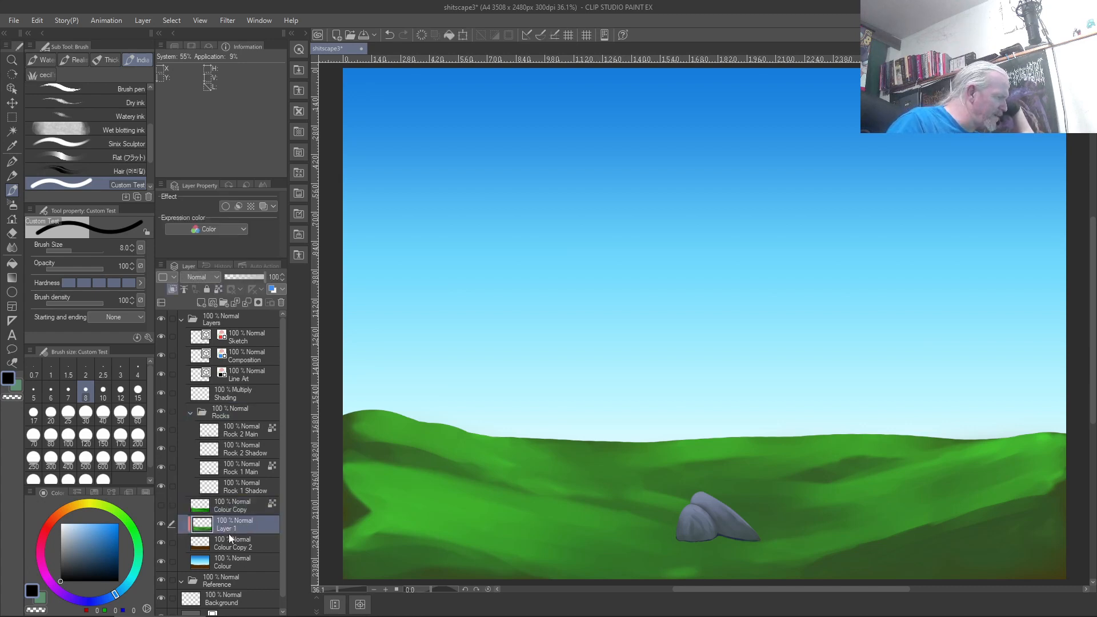
{"action": "type", "text": "GrAS"}
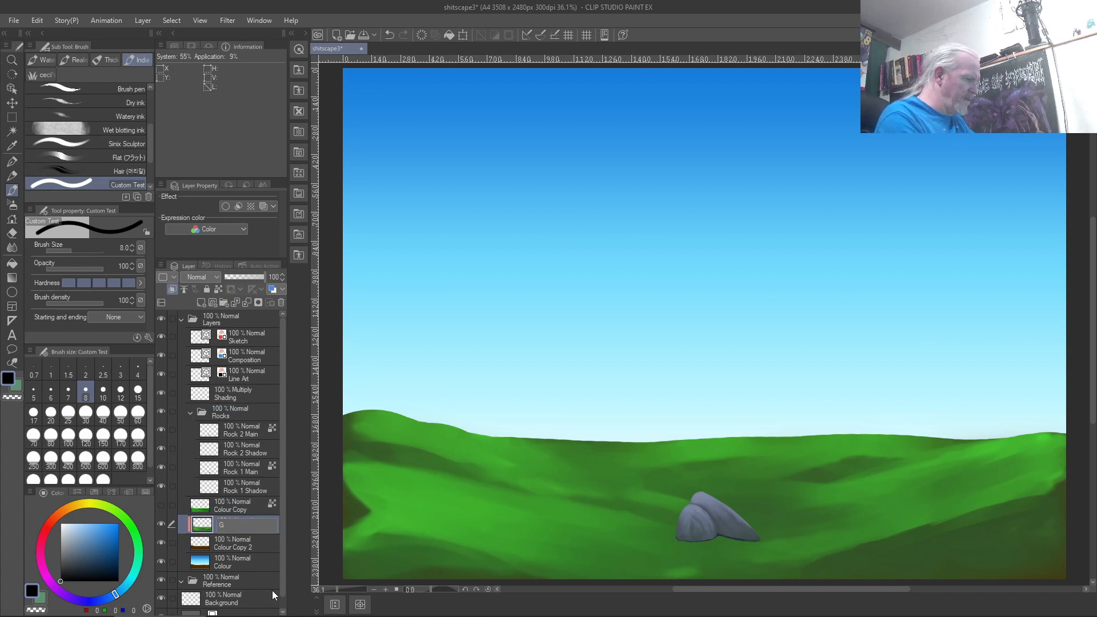
{"action": "key", "text": "BackSpace"}
{"action": "key", "text": "BackSpace"}
{"action": "key", "text": "BackSpace"}
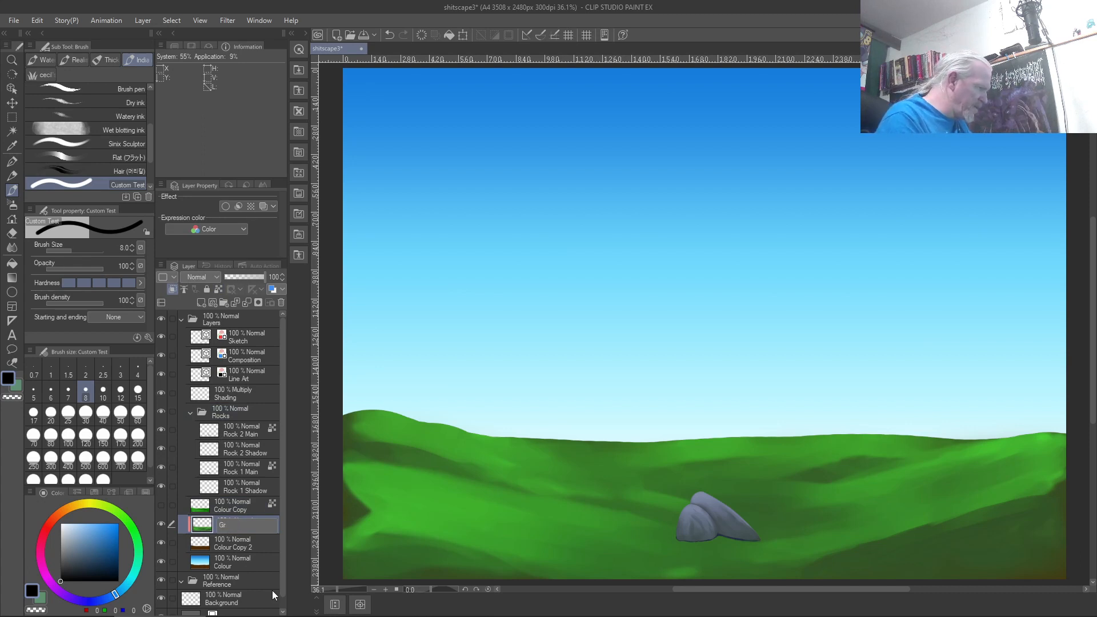
{"action": "type", "text": "rass"}
{"action": "key", "text": "Return"}
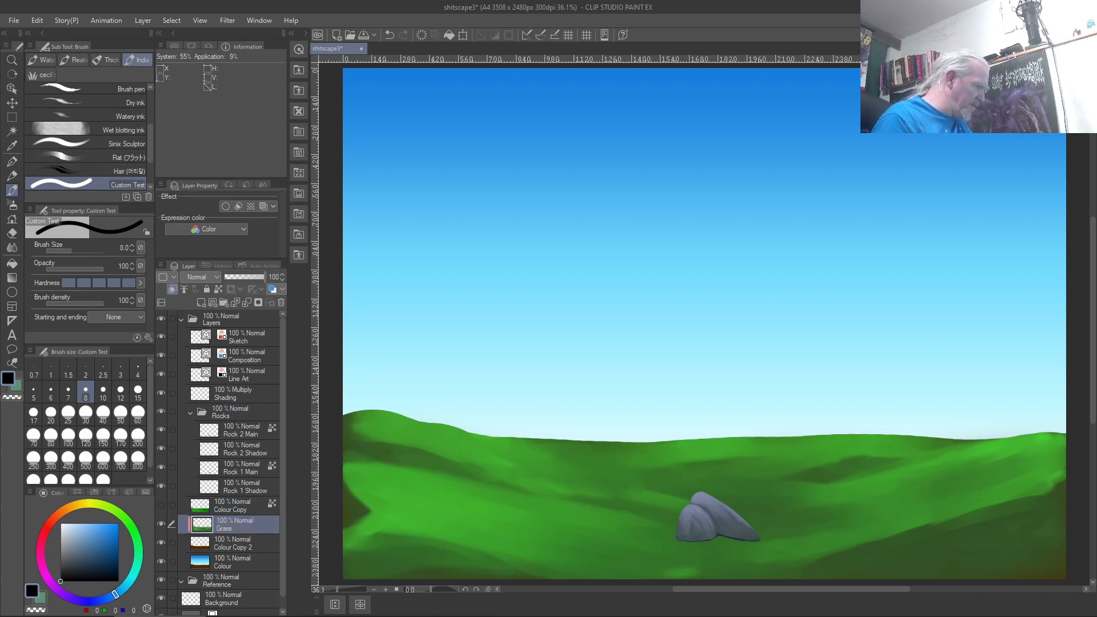
Step: Rename the Colour Copy 2 layer as Ground and the Colour layer as Sky
{"action": "double_click", "coordinate": [238, 547]}
{"action": "type", "text": "Ground"}
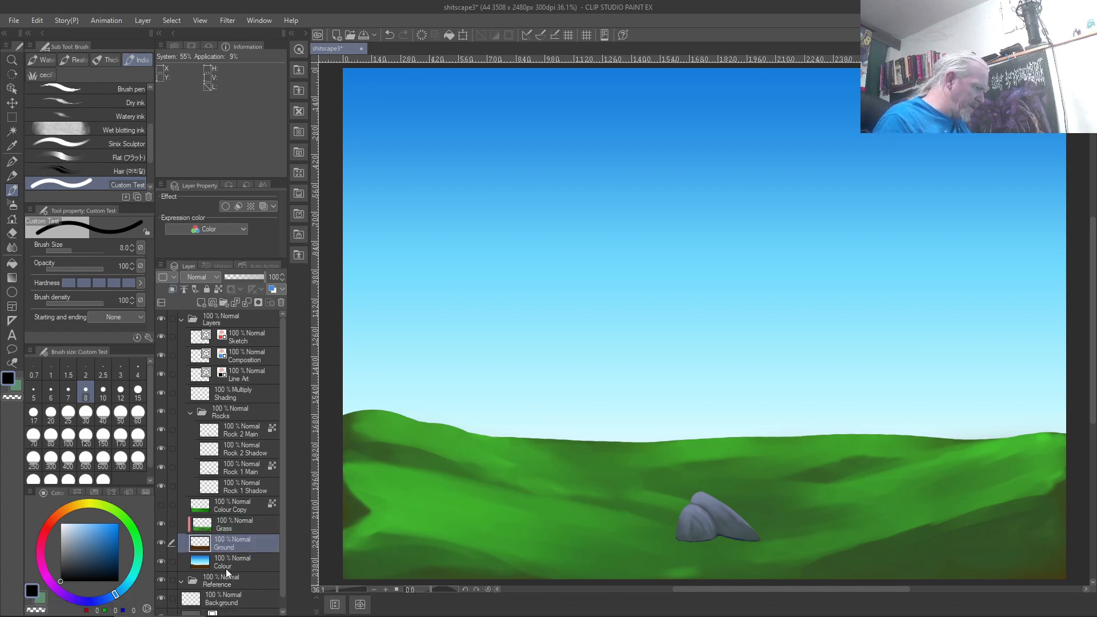
{"action": "double_click", "coordinate": [226, 565]}
{"action": "type", "text": "Sky"}
{"action": "key", "text": "Return"}
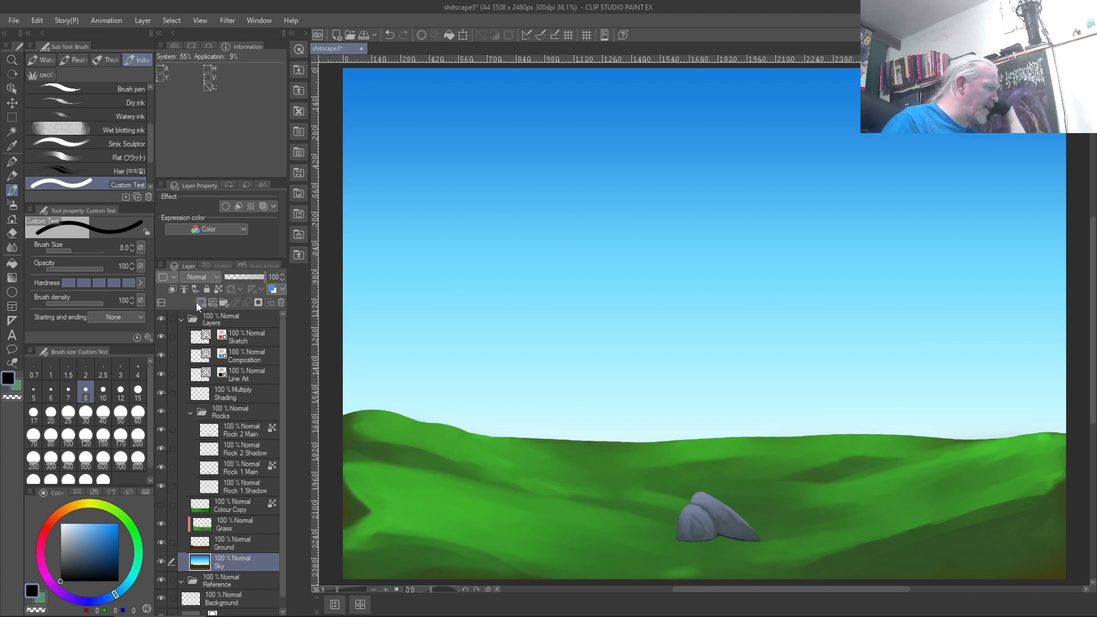
Step: Create a new raster layer directly above Sky and name it Clouds
{"action": "left_click", "coordinate": [197, 302]}
{"action": "double_click", "coordinate": [227, 564]}
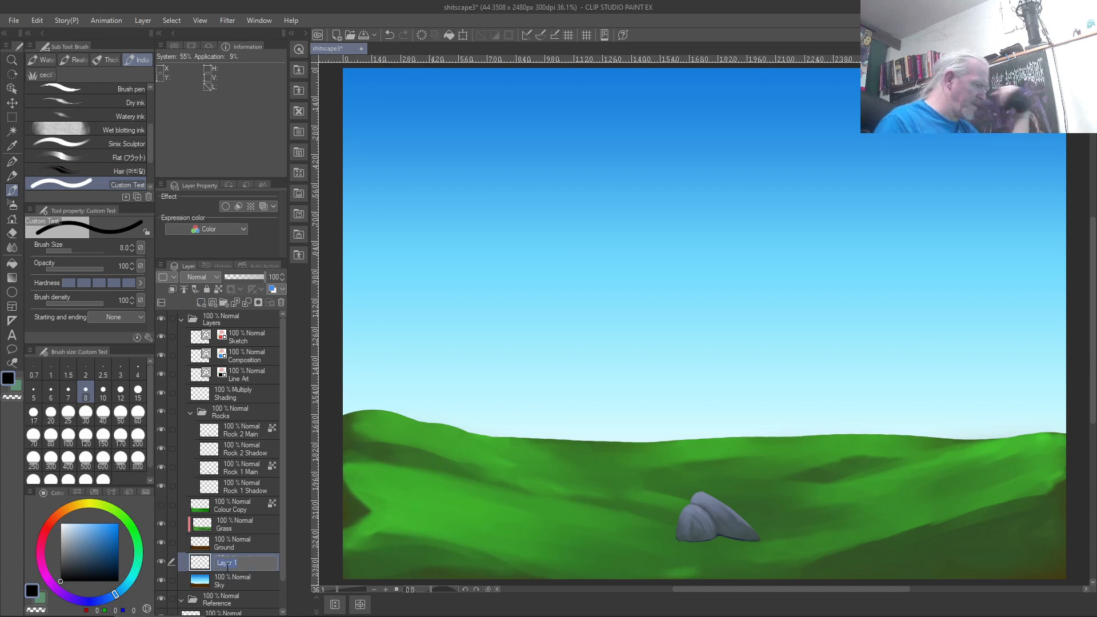
{"action": "type", "text": "Clouds"}
{"action": "key", "text": "Return"}
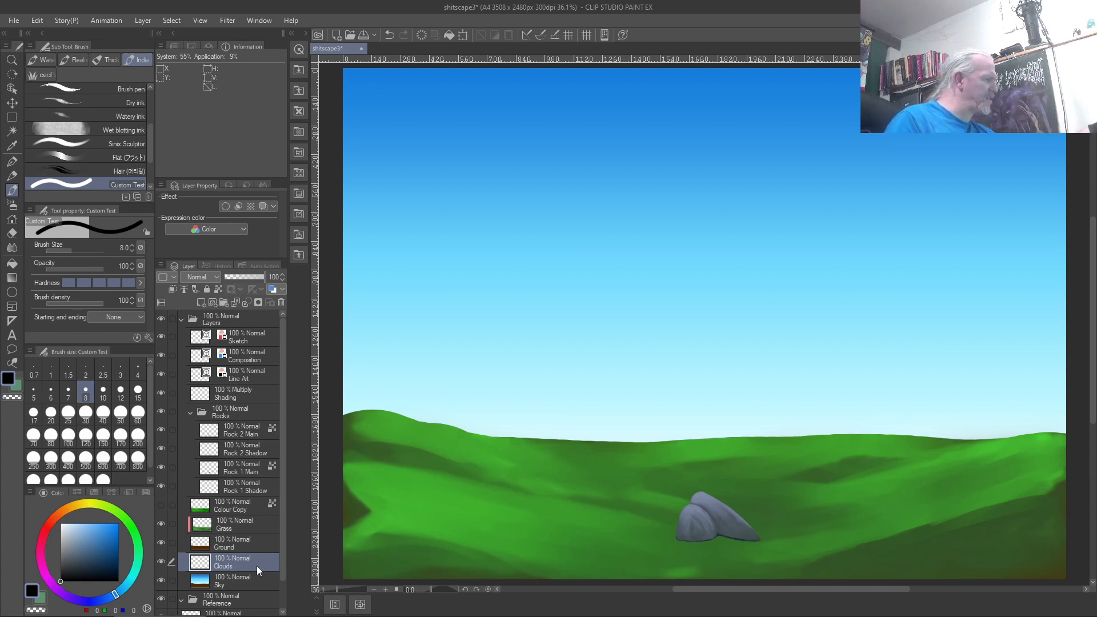
{"action": "left_click_drag", "start_coordinate": [63, 527], "coordinate": [45, 505]}
{"action": "left_click", "coordinate": [66, 531]}
{"action": "mouse_move", "coordinate": [529, 115]}
{"action": "left_mouse_down"}
{"action": "mouse_move", "coordinate": [552, 133]}
{"action": "mouse_move", "coordinate": [551, 150]}
{"action": "left_mouse_up"}
{"action": "key", "text": "ctrl+z"}
{"action": "key", "text": "ctrl+z"}
{"action": "key", "text": "ctrl+z"}
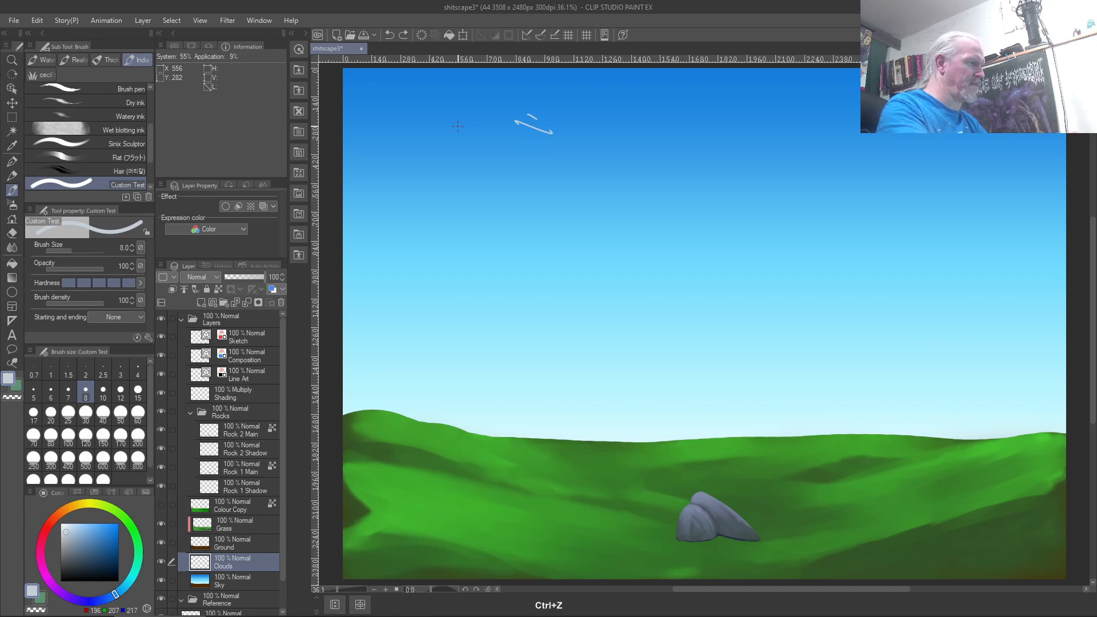
Step: Enlarge the Custom Test brush to size 200 for painting clouds
{"action": "key", "text": "bracketright"}
{"action": "key", "text": "bracketright"}
{"action": "key", "text": "bracketright"}
{"action": "key", "text": "bracketright"}
{"action": "key", "text": "bracketright"}
{"action": "key", "text": "bracketright"}
{"action": "key", "text": "bracketright"}
{"action": "key", "text": "bracketright"}
{"action": "key", "text": "bracketright"}
{"action": "key", "text": "bracketright"}
{"action": "key", "text": "bracketright"}
{"action": "key", "text": "bracketright"}
{"action": "key", "text": "bracketright"}
{"action": "key", "text": "bracketright"}
{"action": "key", "text": "bracketright"}
{"action": "key", "text": "bracketright"}
{"action": "key", "text": "bracketright"}
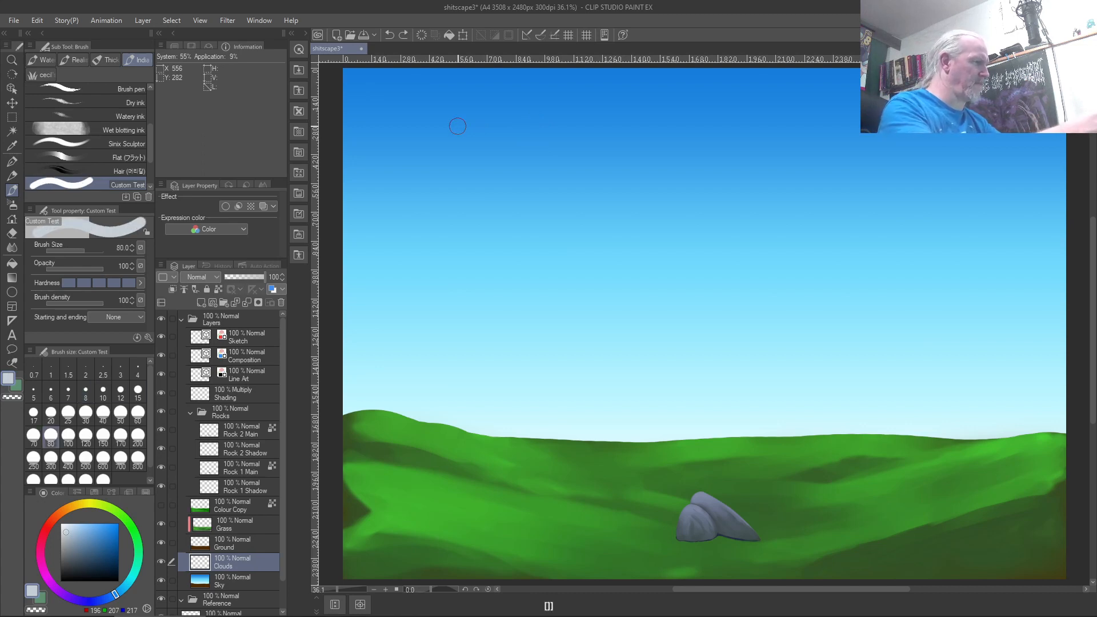
{"action": "mouse_move", "coordinate": [421, 111]}
{"action": "left_mouse_down"}
{"action": "mouse_move", "coordinate": [503, 129]}
{"action": "mouse_move", "coordinate": [455, 144]}
{"action": "left_mouse_up"}
{"action": "key", "text": "ctrl+z"}
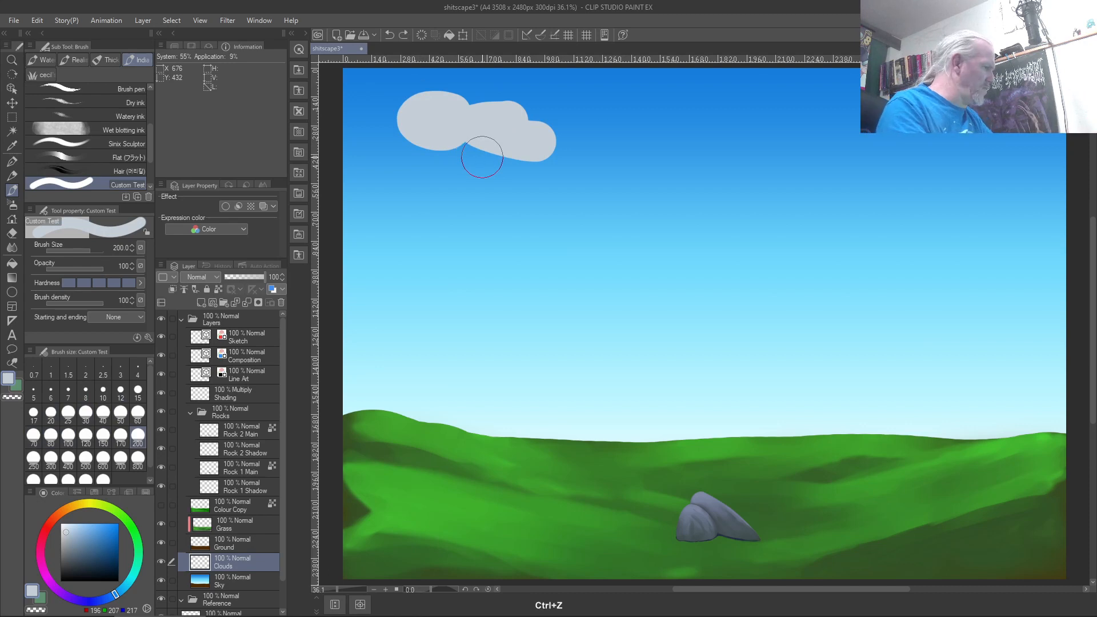
{"action": "key", "text": "ctrl+z"}
{"action": "key", "text": "ctrl+z"}
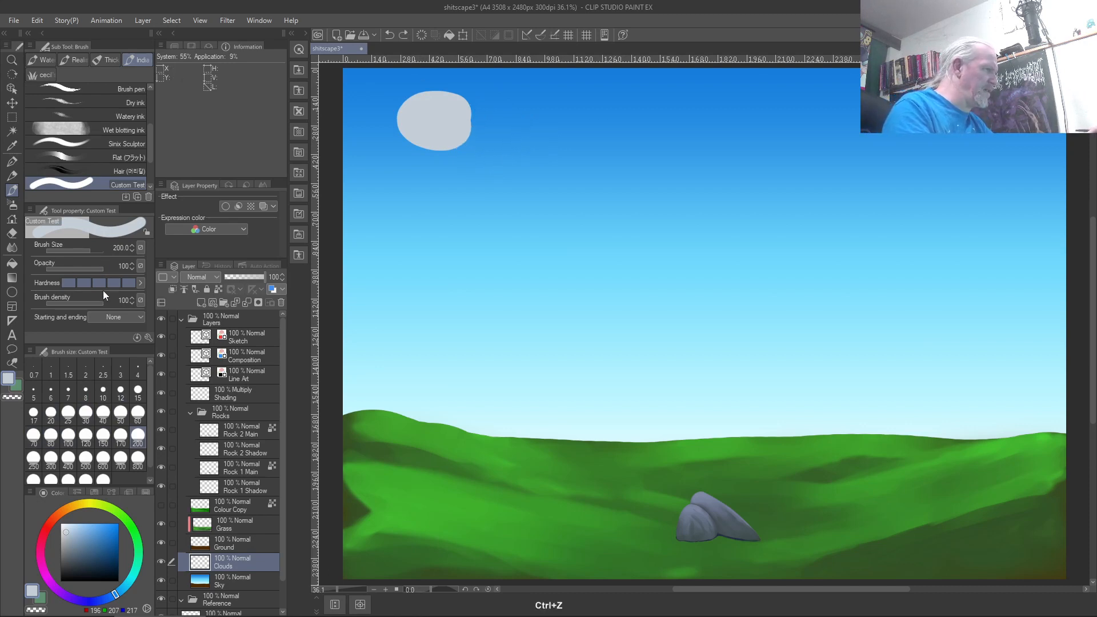
Step: Choose a near-white colour (RGB 250, 250, 250), set the brush to its softest hardness and make pen pressure control opacity
{"action": "left_click", "coordinate": [62, 531]}
{"action": "left_click_drag", "start_coordinate": [63, 531], "coordinate": [61, 524]}
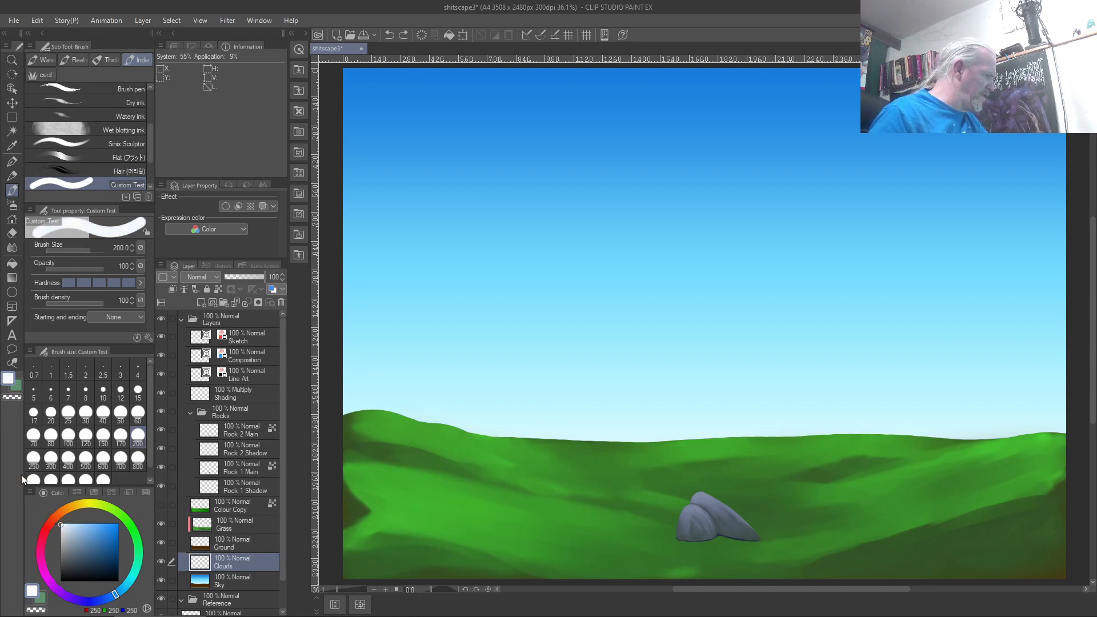
{"action": "left_click", "coordinate": [68, 282]}
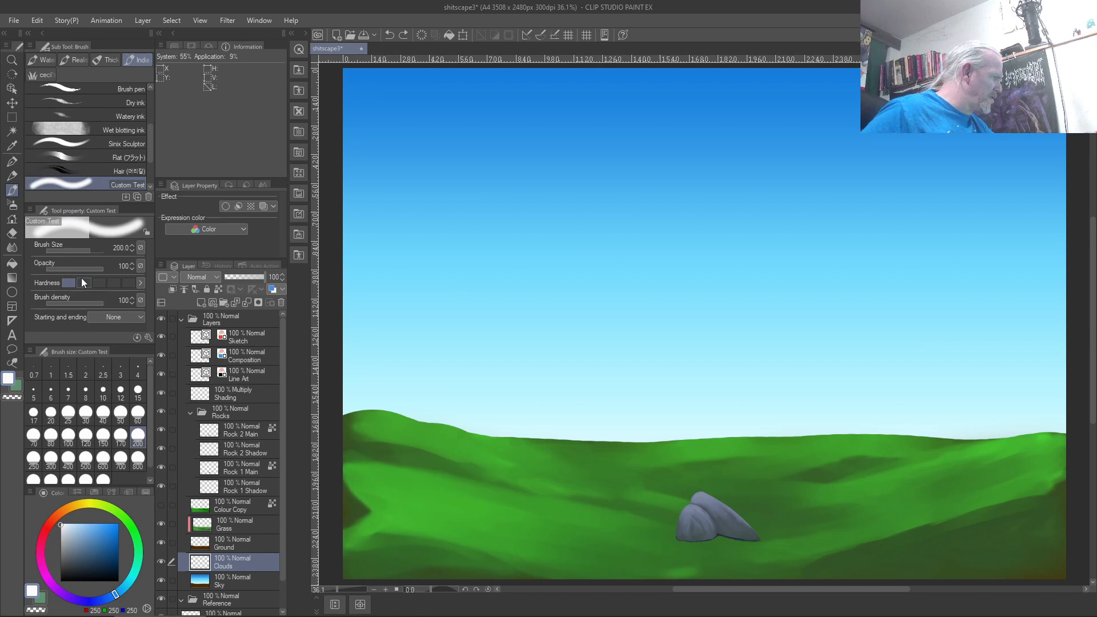
{"action": "left_click", "coordinate": [140, 266]}
{"action": "left_click", "coordinate": [139, 296]}
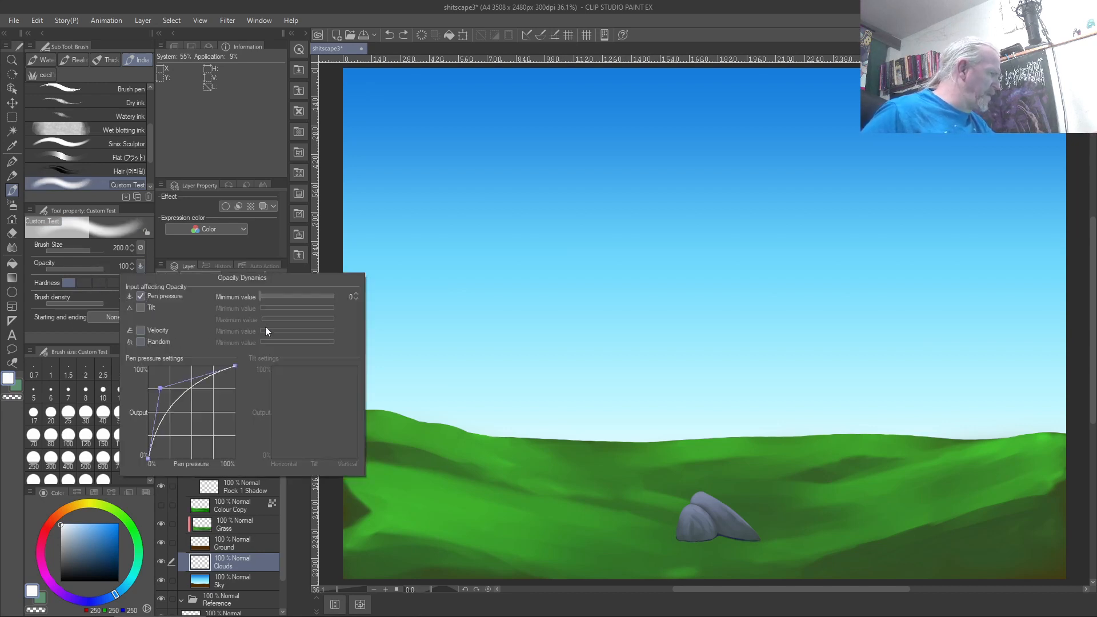
Step: Paint a soft white cloud tapering to the right in the upper-left sky, reducing the brush from size 200 to 70 for its rounded left end
{"action": "mouse_move", "coordinate": [425, 134]}
{"action": "left_mouse_down"}
{"action": "mouse_move", "coordinate": [498, 129]}
{"action": "mouse_move", "coordinate": [473, 121]}
{"action": "mouse_move", "coordinate": [486, 141]}
{"action": "mouse_move", "coordinate": [478, 148]}
{"action": "mouse_move", "coordinate": [534, 139]}
{"action": "mouse_move", "coordinate": [525, 136]}
{"action": "mouse_move", "coordinate": [601, 147]}
{"action": "mouse_move", "coordinate": [470, 123]}
{"action": "mouse_move", "coordinate": [558, 138]}
{"action": "mouse_move", "coordinate": [490, 117]}
{"action": "mouse_move", "coordinate": [555, 127]}
{"action": "mouse_move", "coordinate": [548, 143]}
{"action": "mouse_move", "coordinate": [561, 142]}
{"action": "mouse_move", "coordinate": [430, 156]}
{"action": "mouse_move", "coordinate": [468, 134]}
{"action": "mouse_move", "coordinate": [474, 147]}
{"action": "mouse_move", "coordinate": [575, 157]}
{"action": "mouse_move", "coordinate": [573, 144]}
{"action": "mouse_move", "coordinate": [542, 144]}
{"action": "left_mouse_up"}
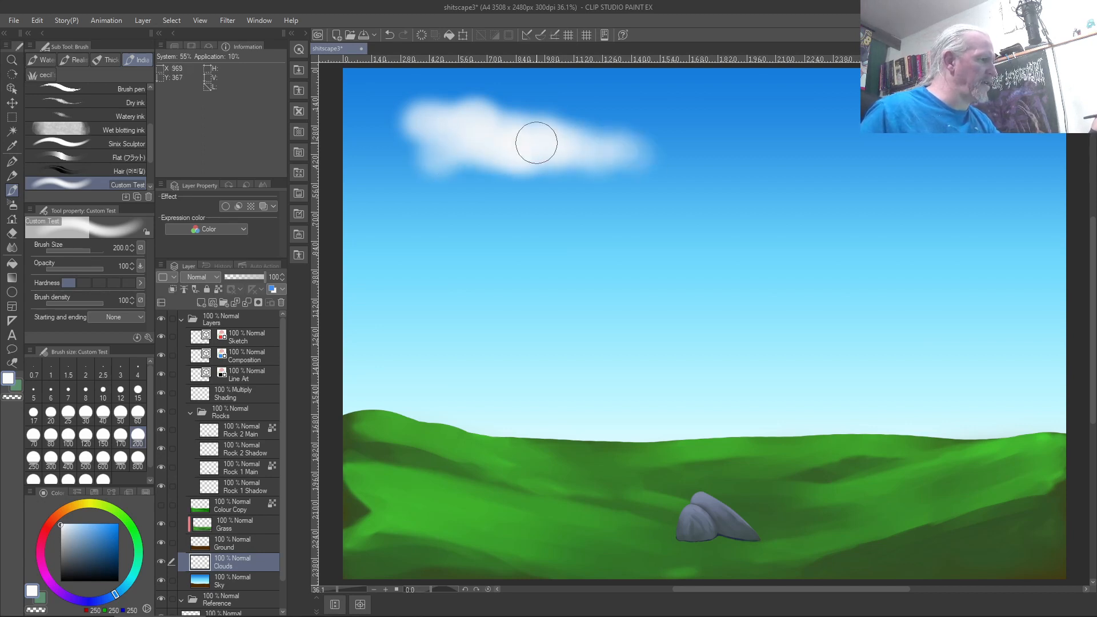
{"action": "key", "text": "bracketleft"}
{"action": "left_click_drag", "start_coordinate": [544, 150], "coordinate": [685, 159]}
{"action": "key", "text": "bracketleft"}
{"action": "mouse_move", "coordinate": [405, 125]}
{"action": "left_mouse_down"}
{"action": "mouse_move", "coordinate": [420, 147]}
{"action": "mouse_move", "coordinate": [373, 114]}
{"action": "mouse_move", "coordinate": [386, 108]}
{"action": "mouse_move", "coordinate": [384, 122]}
{"action": "mouse_move", "coordinate": [377, 115]}
{"action": "mouse_move", "coordinate": [435, 100]}
{"action": "left_mouse_up"}
{"action": "key", "text": "bracketleft"}
{"action": "key", "text": "bracketleft"}
{"action": "key", "text": "bracketleft"}
{"action": "key", "text": "bracketleft"}
{"action": "mouse_move", "coordinate": [405, 154]}
{"action": "left_mouse_down"}
{"action": "mouse_move", "coordinate": [459, 152]}
{"action": "mouse_move", "coordinate": [438, 160]}
{"action": "mouse_move", "coordinate": [452, 161]}
{"action": "mouse_move", "coordinate": [412, 142]}
{"action": "left_mouse_up"}
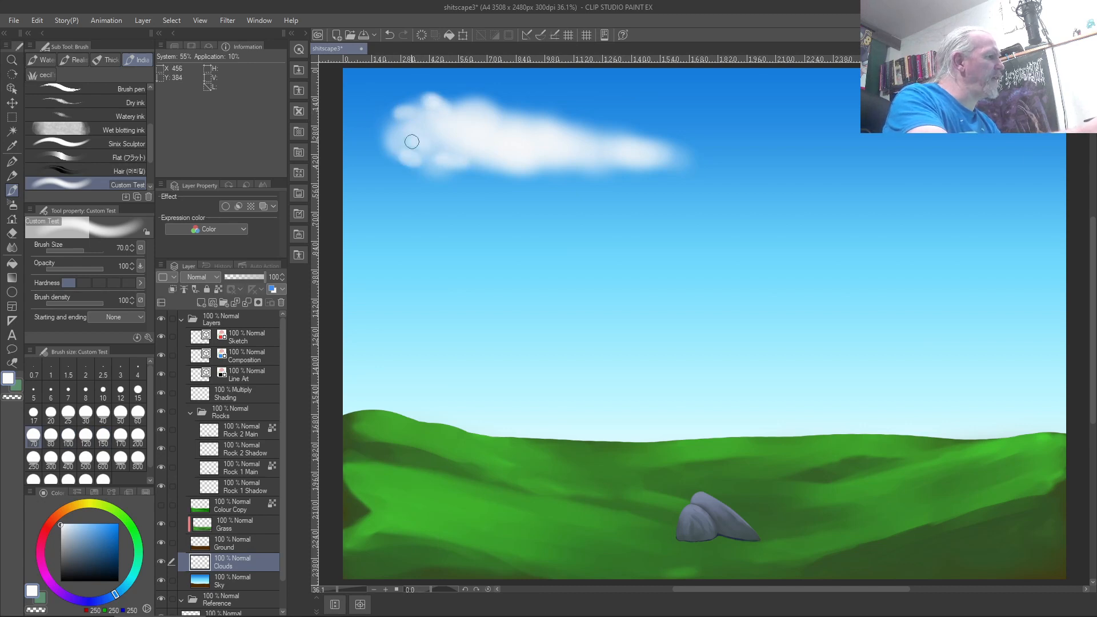
Step: Add bright streaks along the first cloud's underside and tapered end, reducing the brush from size 40 to 17
{"action": "key", "text": "bracketleft"}
{"action": "key", "text": "bracketleft"}
{"action": "key", "text": "bracketleft"}
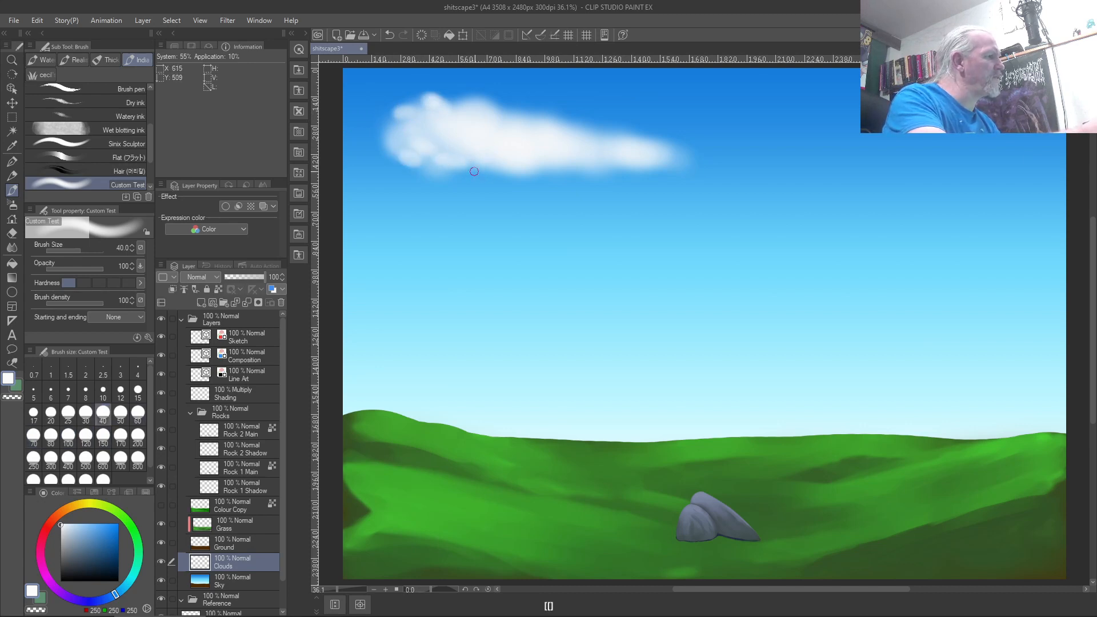
{"action": "key", "text": "bracketleft"}
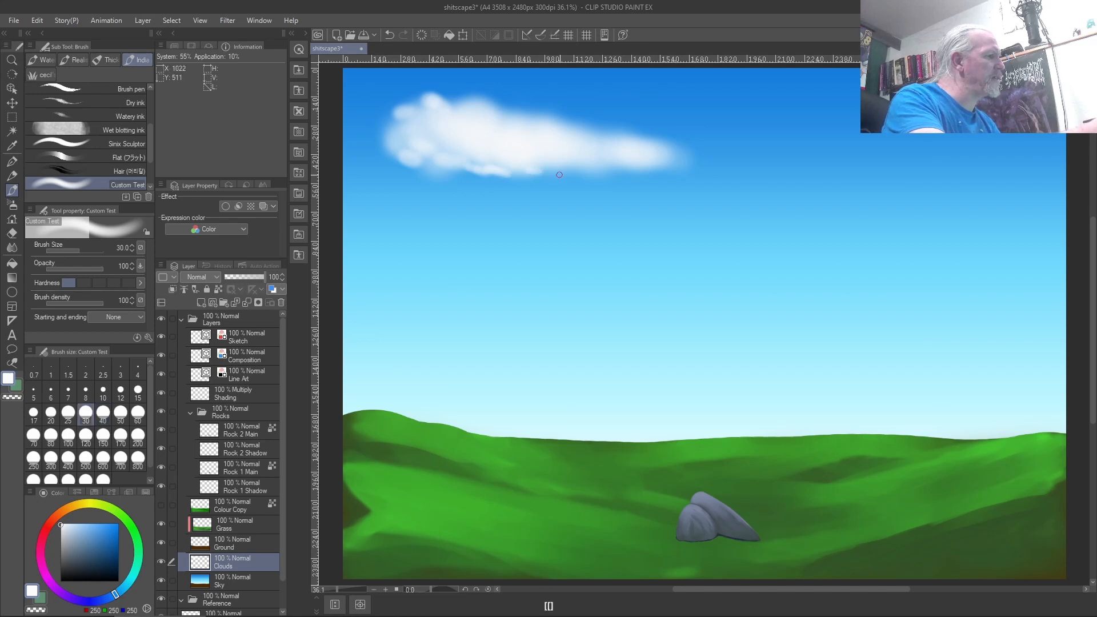
{"action": "key", "text": "bracketleft"}
{"action": "mouse_move", "coordinate": [581, 167]}
{"action": "left_mouse_down"}
{"action": "mouse_move", "coordinate": [617, 171]}
{"action": "mouse_move", "coordinate": [585, 160]}
{"action": "mouse_move", "coordinate": [592, 171]}
{"action": "mouse_move", "coordinate": [556, 168]}
{"action": "left_mouse_up"}
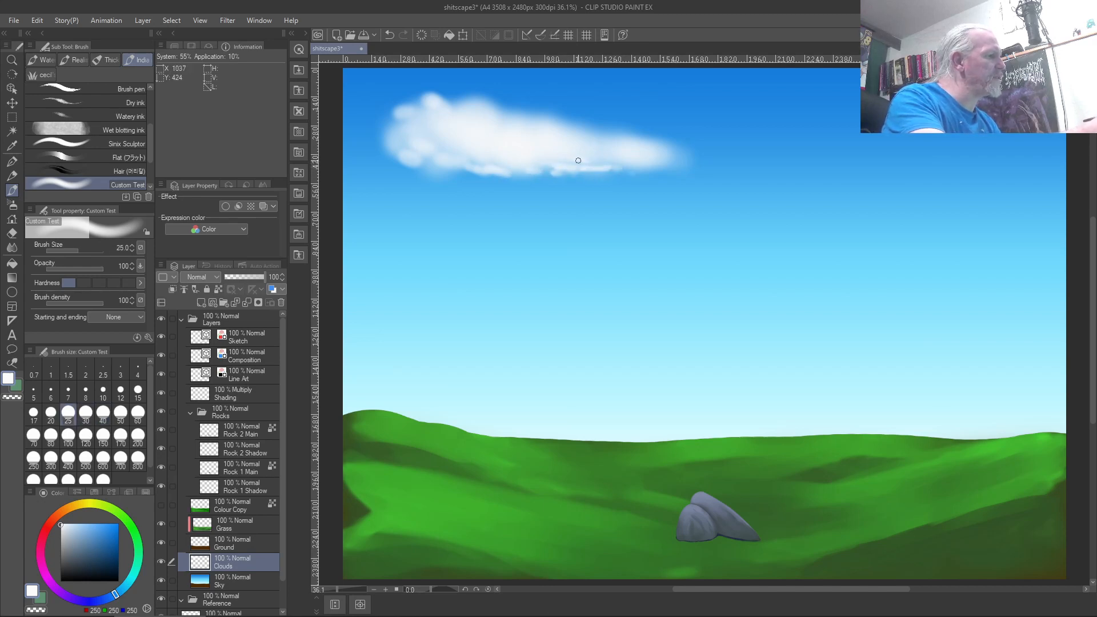
{"action": "key", "text": "bracketleft"}
{"action": "key", "text": "bracketleft"}
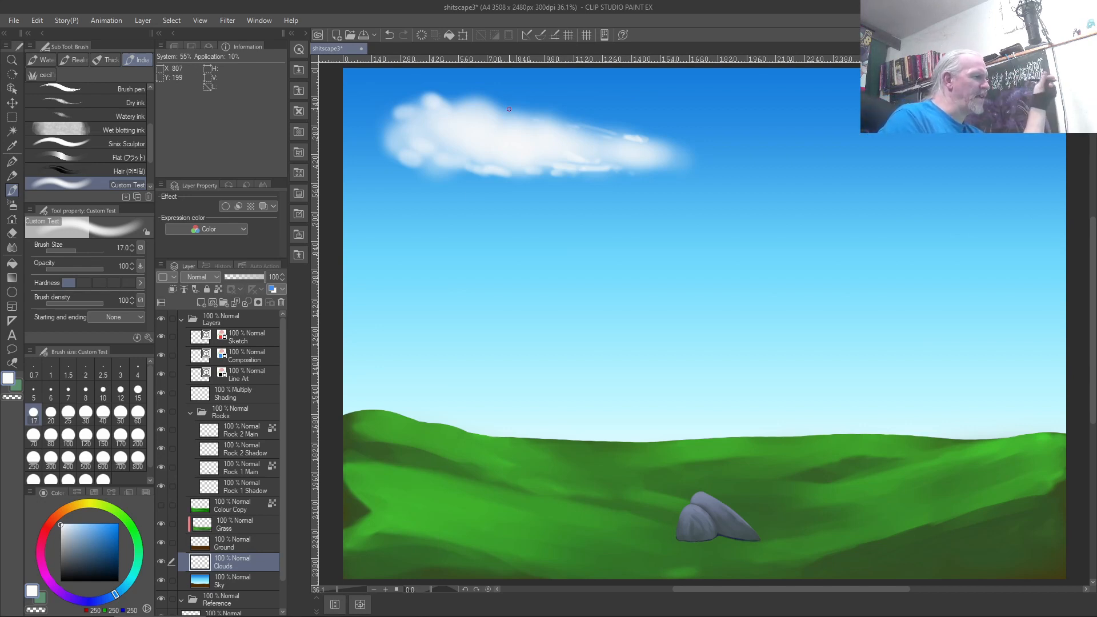
Step: Brighten the small puffs at the first cloud's left end with brush size 30
{"action": "key", "text": "bracketright"}
{"action": "key", "text": "bracketright"}
{"action": "key", "text": "bracketright"}
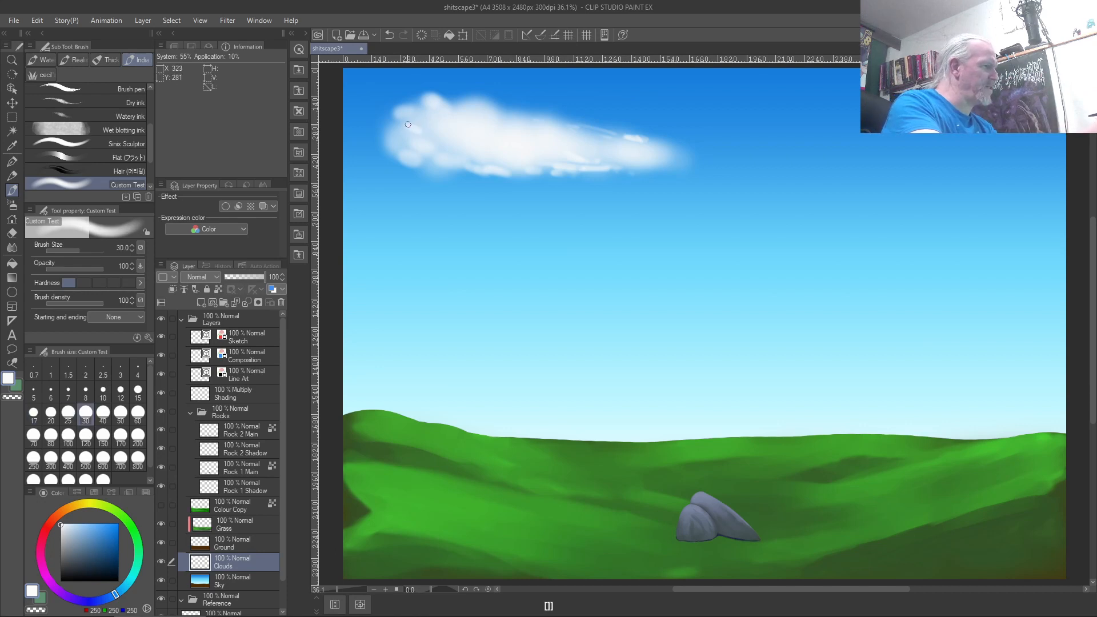
{"action": "left_click_drag", "start_coordinate": [391, 135], "coordinate": [402, 134]}
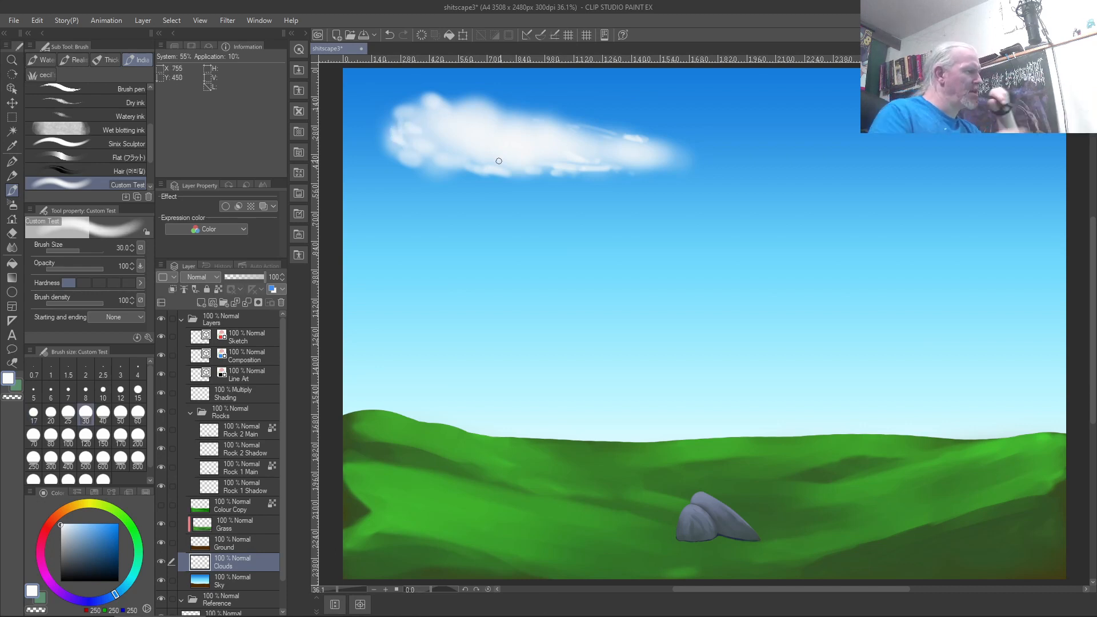
Step: Block in a second soft white cloud across the upper-right sky with brush size 170
{"action": "key", "text": "bracketright"}
{"action": "key", "text": "bracketright"}
{"action": "key", "text": "bracketright"}
{"action": "key", "text": "bracketright"}
{"action": "key", "text": "bracketright"}
{"action": "key", "text": "bracketright"}
{"action": "key", "text": "bracketright"}
{"action": "key", "text": "bracketright"}
{"action": "key", "text": "bracketright"}
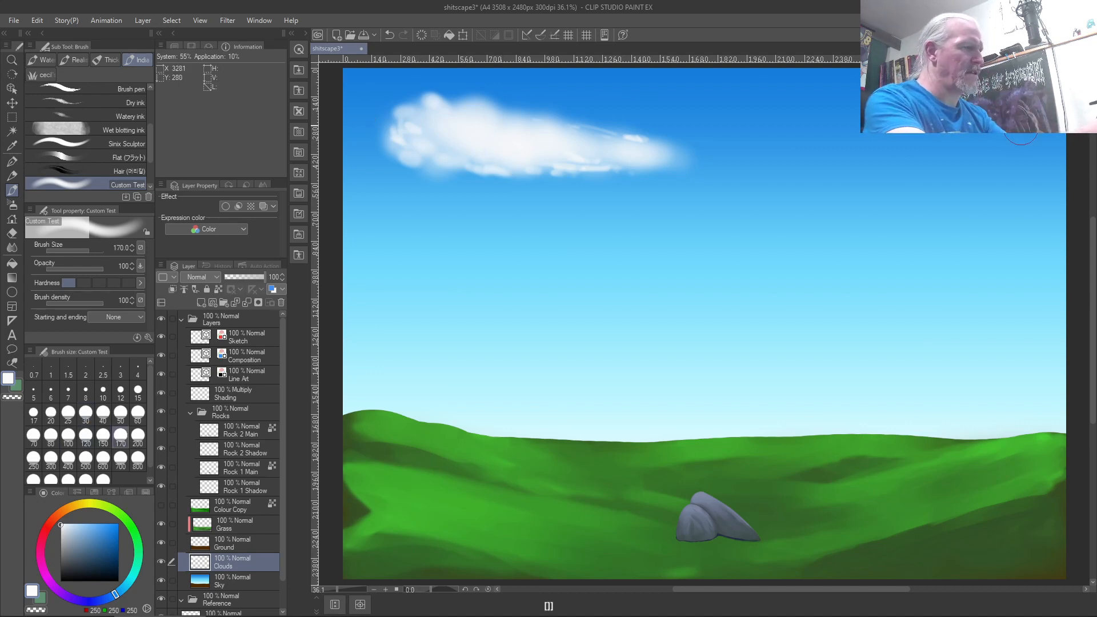
{"action": "mouse_move", "coordinate": [1018, 148]}
{"action": "left_mouse_down"}
{"action": "mouse_move", "coordinate": [1005, 126]}
{"action": "mouse_move", "coordinate": [973, 127]}
{"action": "mouse_move", "coordinate": [967, 144]}
{"action": "mouse_move", "coordinate": [878, 148]}
{"action": "left_mouse_up"}
{"action": "mouse_move", "coordinate": [993, 137]}
{"action": "left_mouse_down"}
{"action": "mouse_move", "coordinate": [864, 158]}
{"action": "mouse_move", "coordinate": [937, 163]}
{"action": "mouse_move", "coordinate": [798, 151]}
{"action": "mouse_move", "coordinate": [943, 128]}
{"action": "mouse_move", "coordinate": [945, 139]}
{"action": "mouse_move", "coordinate": [773, 160]}
{"action": "mouse_move", "coordinate": [957, 129]}
{"action": "mouse_move", "coordinate": [766, 111]}
{"action": "mouse_move", "coordinate": [828, 138]}
{"action": "mouse_move", "coordinate": [796, 131]}
{"action": "mouse_move", "coordinate": [880, 134]}
{"action": "left_mouse_up"}
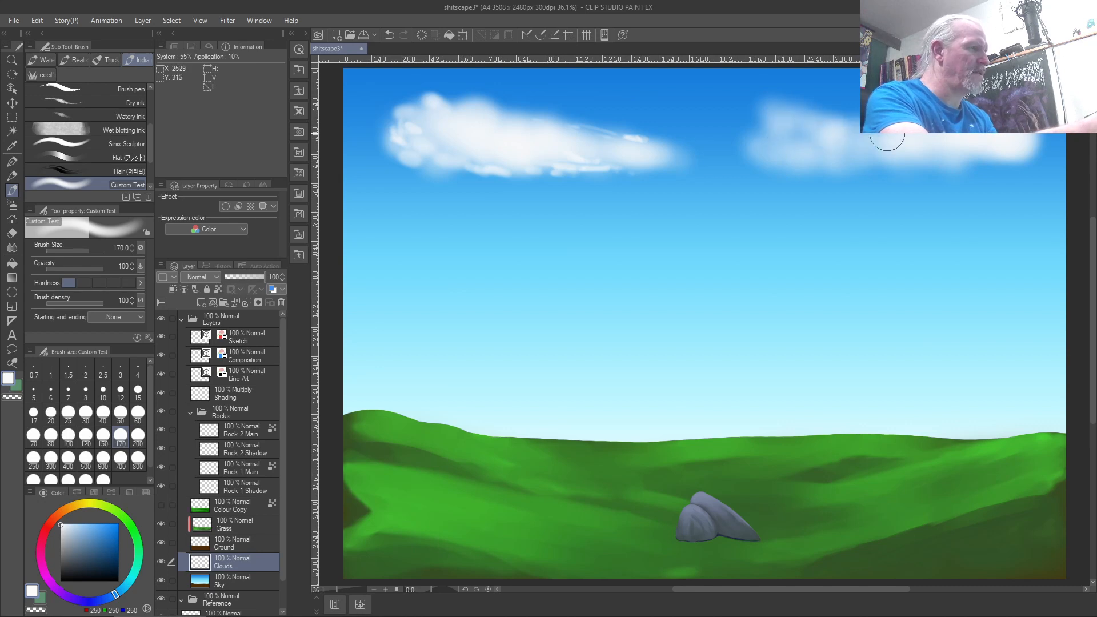
Step: Build rounded puffs across the second cloud's left end and underside, reducing the brush to size 60
{"action": "key", "text": "bracketleft"}
{"action": "key", "text": "bracketleft"}
{"action": "key", "text": "bracketleft"}
{"action": "key", "text": "bracketleft"}
{"action": "mouse_move", "coordinate": [779, 145]}
{"action": "left_mouse_down"}
{"action": "mouse_move", "coordinate": [796, 132]}
{"action": "mouse_move", "coordinate": [772, 119]}
{"action": "mouse_move", "coordinate": [781, 114]}
{"action": "mouse_move", "coordinate": [754, 148]}
{"action": "mouse_move", "coordinate": [777, 148]}
{"action": "mouse_move", "coordinate": [772, 124]}
{"action": "mouse_move", "coordinate": [834, 133]}
{"action": "left_mouse_up"}
{"action": "mouse_move", "coordinate": [1011, 136]}
{"action": "left_mouse_down"}
{"action": "mouse_move", "coordinate": [941, 172]}
{"action": "mouse_move", "coordinate": [927, 160]}
{"action": "mouse_move", "coordinate": [950, 163]}
{"action": "mouse_move", "coordinate": [927, 177]}
{"action": "mouse_move", "coordinate": [902, 168]}
{"action": "mouse_move", "coordinate": [923, 149]}
{"action": "mouse_move", "coordinate": [824, 169]}
{"action": "mouse_move", "coordinate": [852, 168]}
{"action": "mouse_move", "coordinate": [769, 148]}
{"action": "mouse_move", "coordinate": [796, 169]}
{"action": "left_mouse_up"}
{"action": "key", "text": "["}
{"action": "key", "text": "["}
{"action": "left_click_drag", "start_coordinate": [822, 150], "coordinate": [863, 144]}
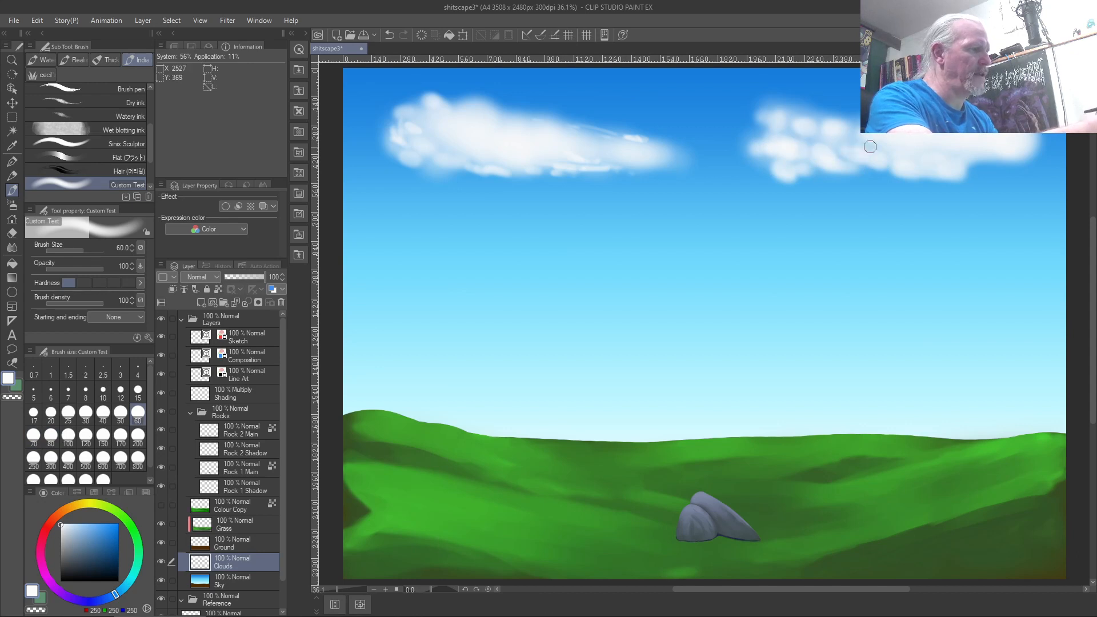
Step: Refine the second cloud with smaller puffs and fine white streaks, reducing the brush from size 50 to 17
{"action": "key", "text": "["}
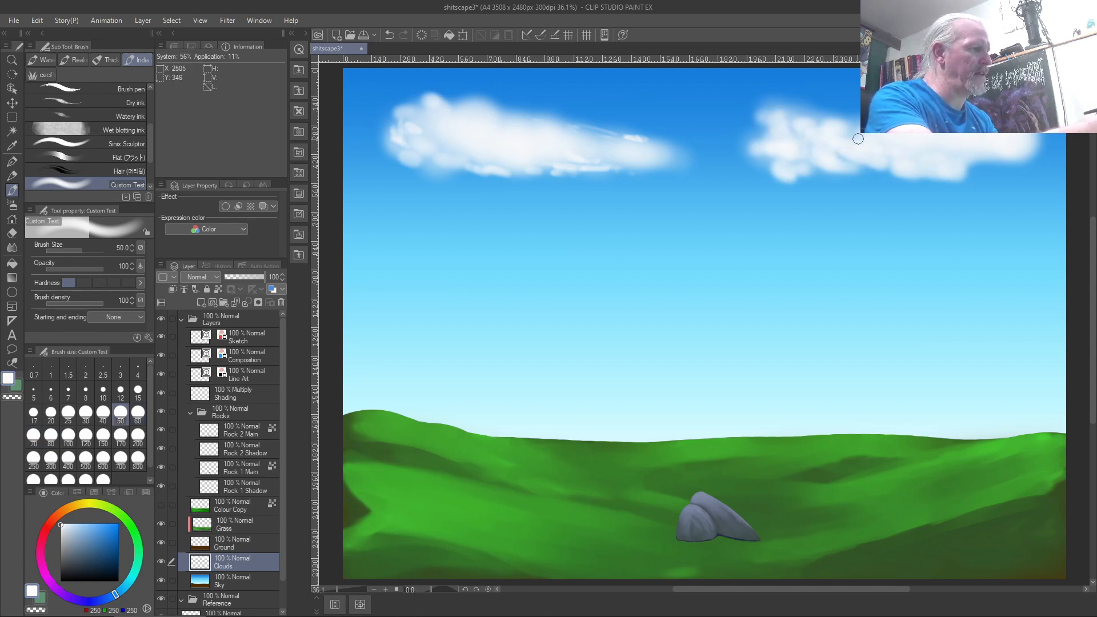
{"action": "key", "text": "["}
{"action": "key", "text": "["}
{"action": "key", "text": "["}
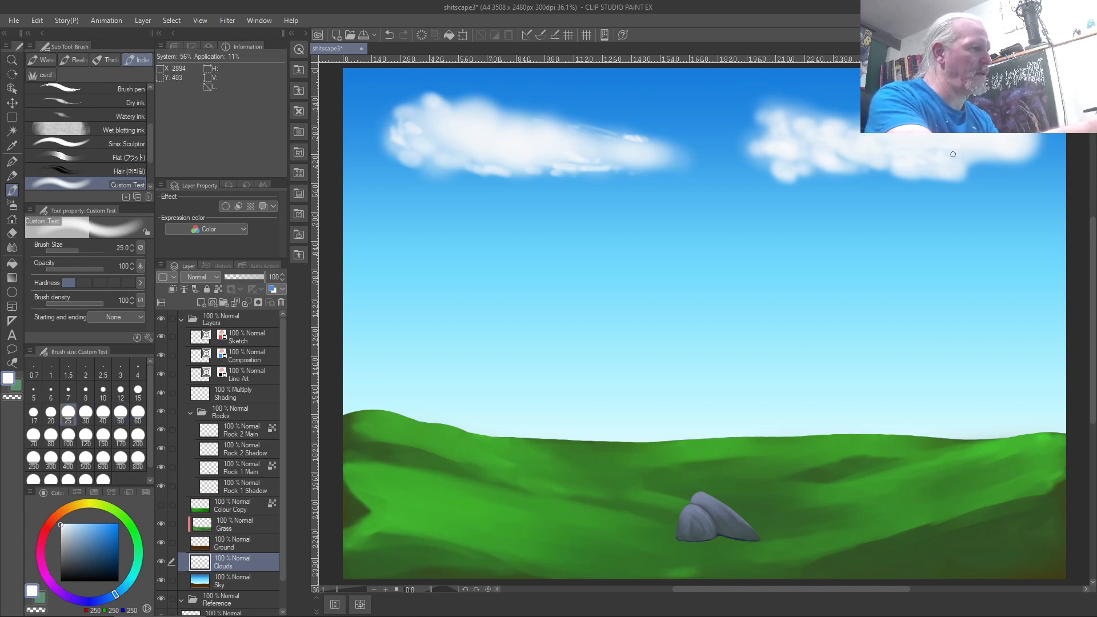
{"action": "key", "text": "bracketleft"}
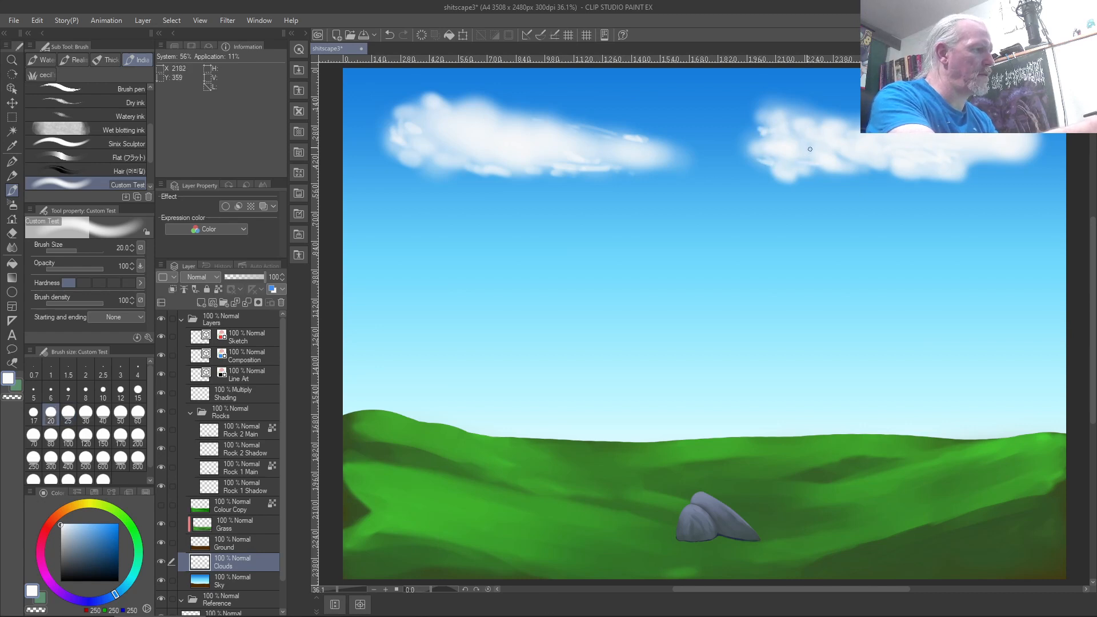
{"action": "key", "text": "bracketleft"}
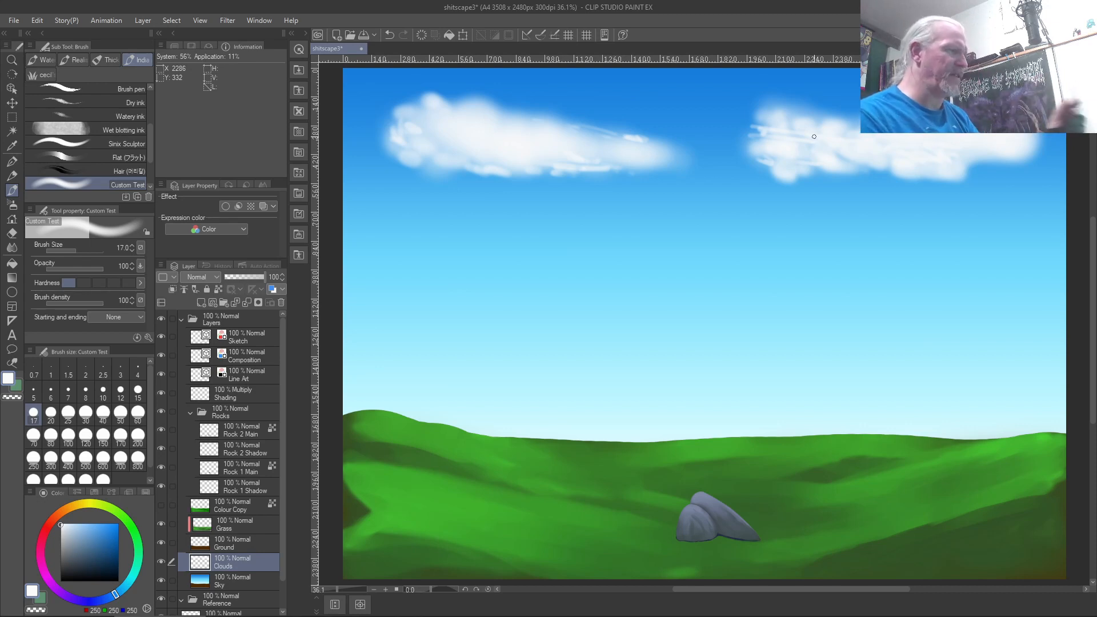
Step: Prepare a mid-grey brush (RGB 136, 140, 144) at size 100 and lock the Clouds layer's transparent pixels
{"action": "left_click_drag", "start_coordinate": [68, 530], "coordinate": [64, 548]}
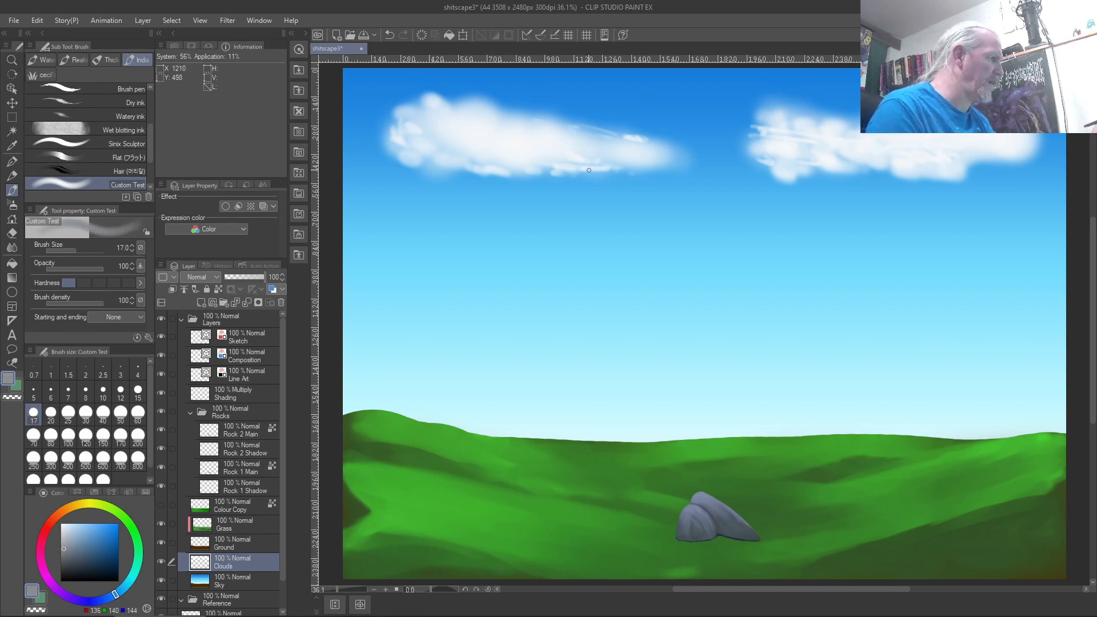
{"action": "key", "text": "bracketright"}
{"action": "key", "text": "bracketright"}
{"action": "key", "text": "bracketright"}
{"action": "key", "text": "bracketright"}
{"action": "key", "text": "bracketright"}
{"action": "key", "text": "bracketright"}
{"action": "key", "text": "bracketright"}
{"action": "key", "text": "bracketright"}
{"action": "key", "text": "bracketright"}
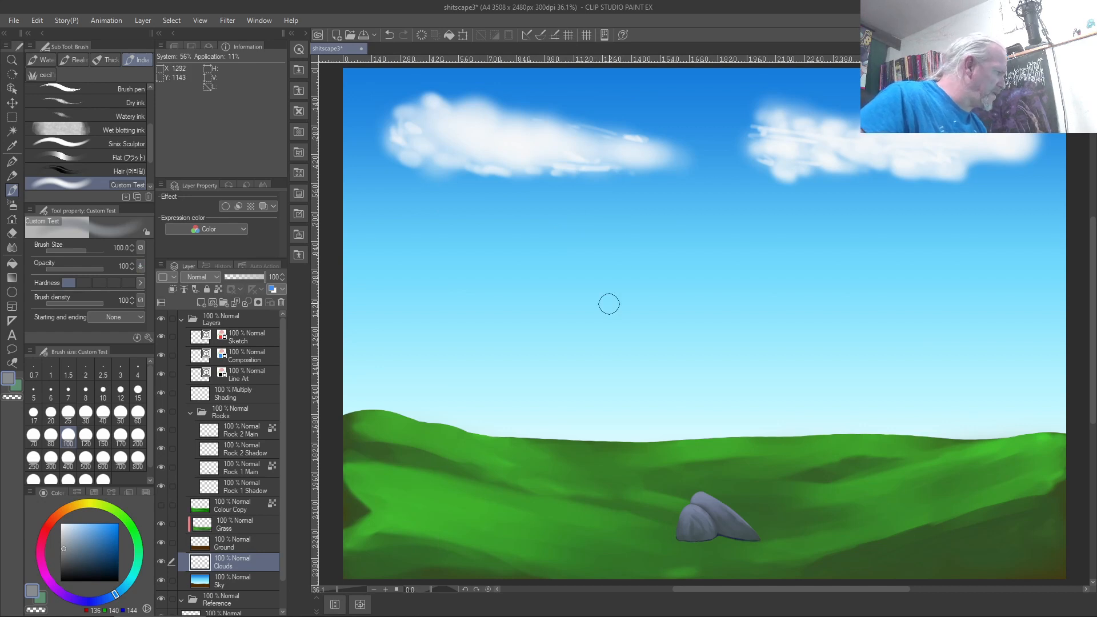
{"action": "left_click", "coordinate": [217, 288]}
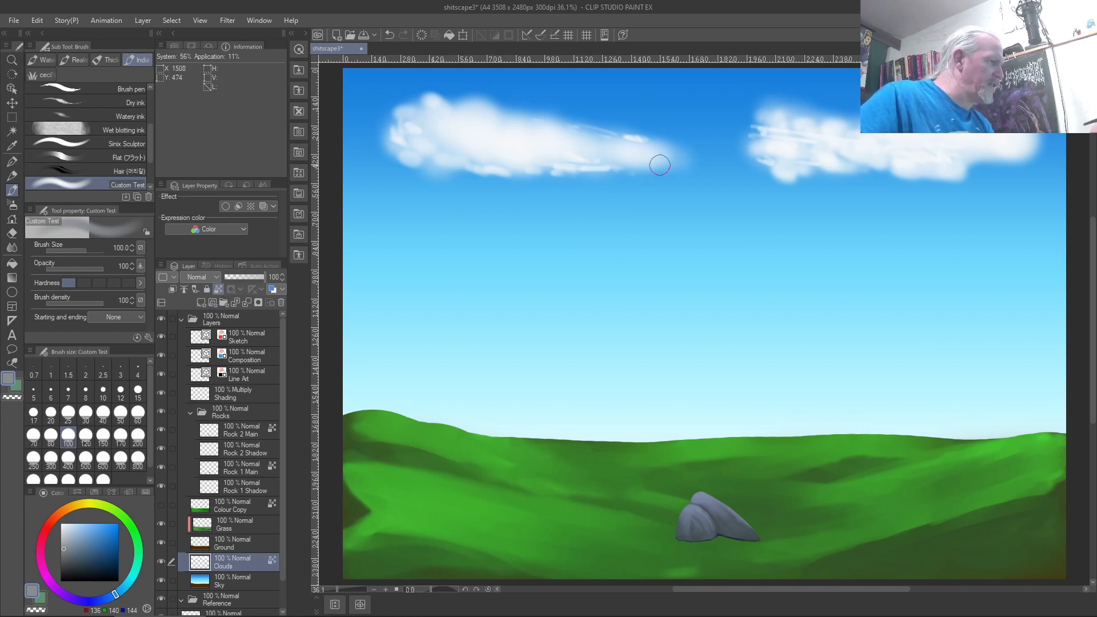
{"action": "left_click_drag", "start_coordinate": [610, 155], "coordinate": [631, 158]}
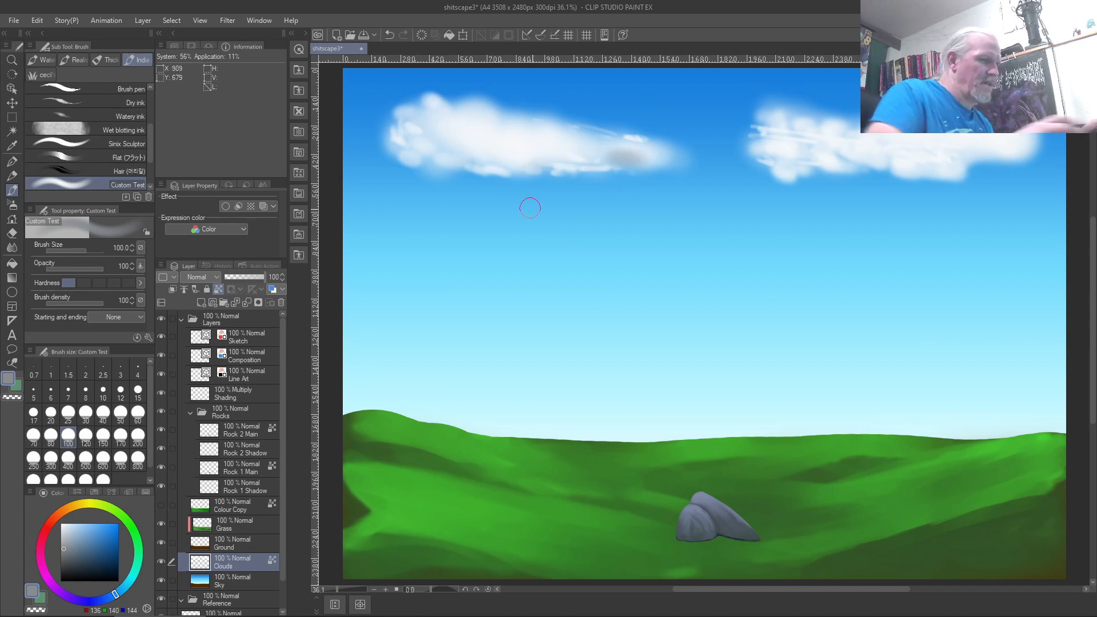
{"action": "key", "text": "ctrl+z"}
{"action": "key", "text": "ctrl+z"}
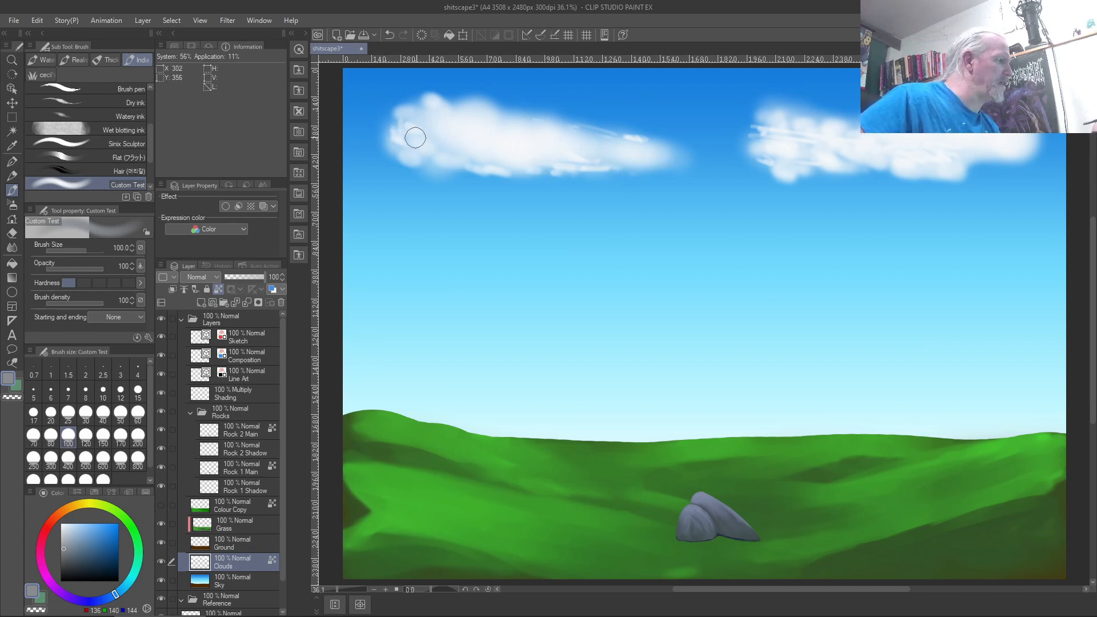
Step: Try shading the body and underside of both clouds with mid-grey strokes at brush size 100
{"action": "left_click_drag", "start_coordinate": [482, 171], "coordinate": [506, 171]}
{"action": "left_click_drag", "start_coordinate": [578, 151], "coordinate": [541, 149]}
{"action": "left_click_drag", "start_coordinate": [488, 133], "coordinate": [472, 131]}
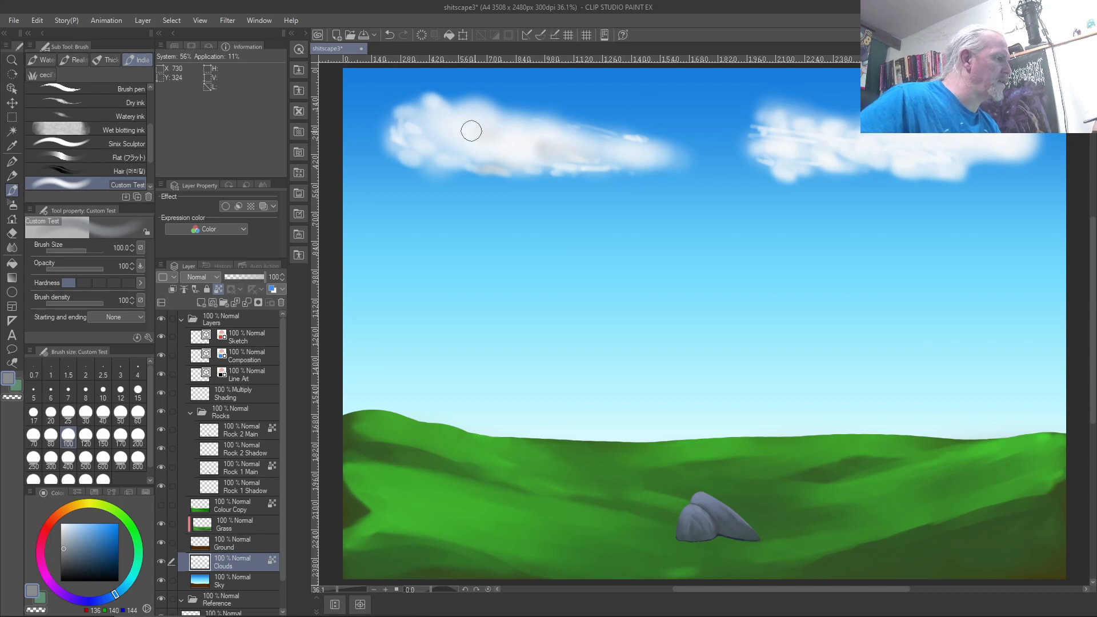
{"action": "mouse_move", "coordinate": [583, 165]}
{"action": "left_mouse_down"}
{"action": "mouse_move", "coordinate": [474, 165]}
{"action": "mouse_move", "coordinate": [419, 149]}
{"action": "left_mouse_up"}
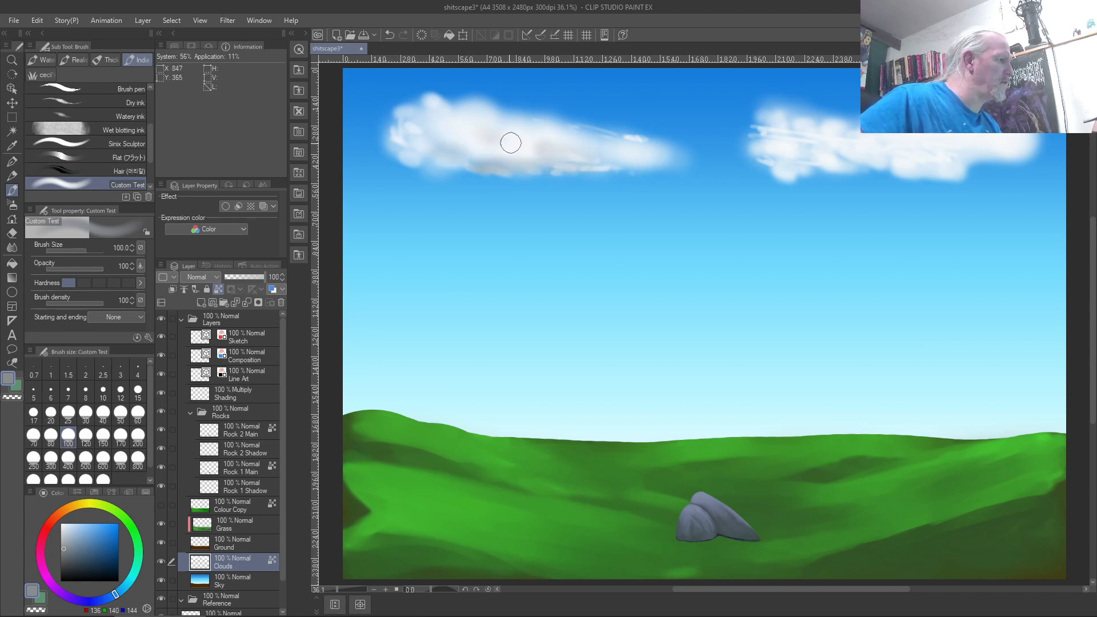
{"action": "left_click_drag", "start_coordinate": [536, 146], "coordinate": [475, 141]}
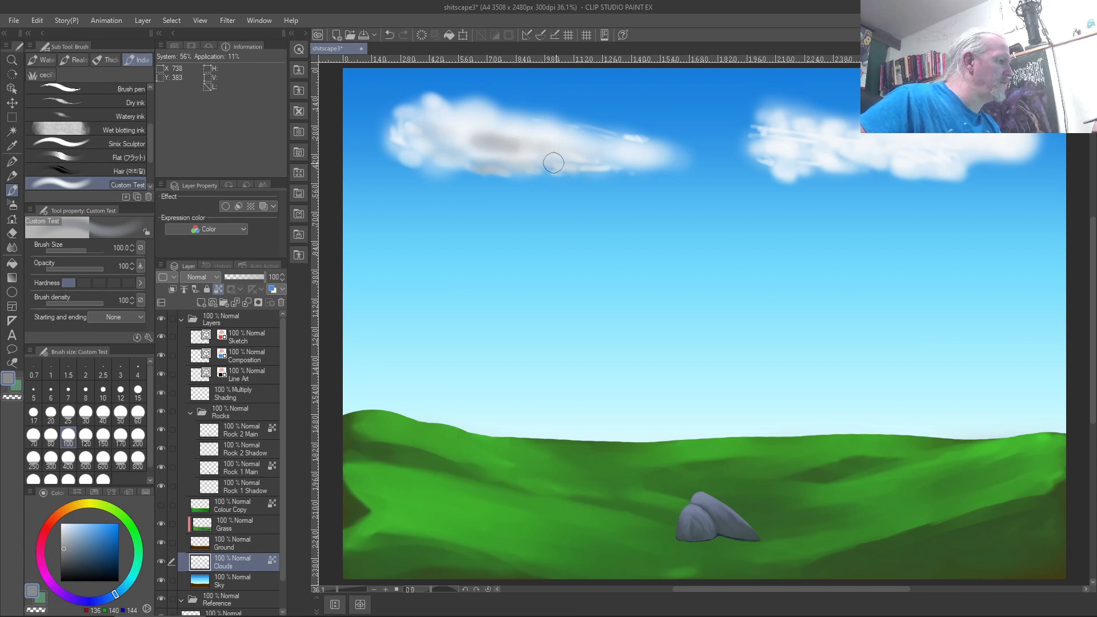
{"action": "mouse_move", "coordinate": [777, 174]}
{"action": "left_mouse_down"}
{"action": "mouse_move", "coordinate": [789, 158]}
{"action": "mouse_move", "coordinate": [804, 161]}
{"action": "mouse_move", "coordinate": [783, 147]}
{"action": "mouse_move", "coordinate": [977, 178]}
{"action": "mouse_move", "coordinate": [914, 178]}
{"action": "mouse_move", "coordinate": [950, 173]}
{"action": "mouse_move", "coordinate": [958, 159]}
{"action": "left_mouse_up"}
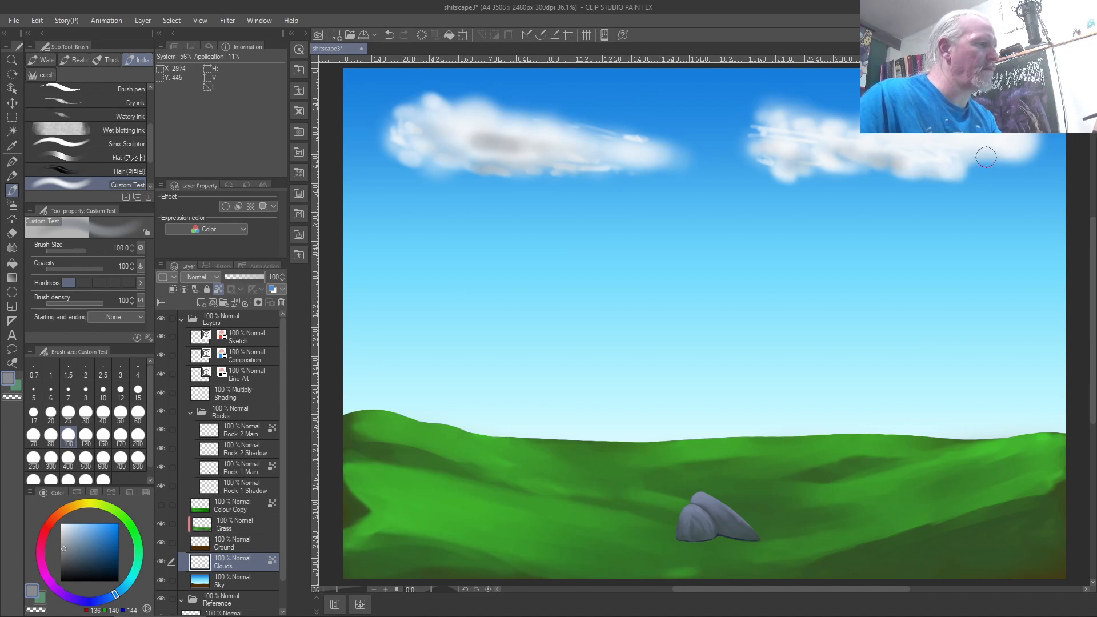
{"action": "mouse_move", "coordinate": [873, 145]}
{"action": "left_mouse_down"}
{"action": "mouse_move", "coordinate": [795, 154]}
{"action": "mouse_move", "coordinate": [880, 154]}
{"action": "mouse_move", "coordinate": [887, 164]}
{"action": "mouse_move", "coordinate": [779, 172]}
{"action": "mouse_move", "coordinate": [952, 175]}
{"action": "left_mouse_up"}
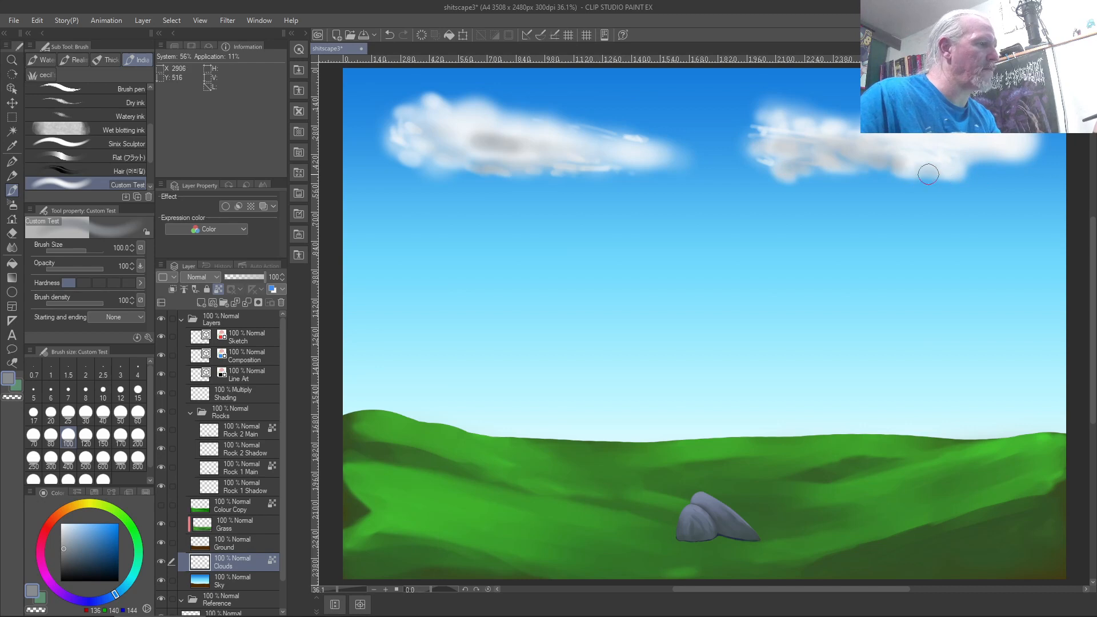
Step: Undo the size 100 grey shading strokes on both clouds
{"action": "key", "text": "ctrl+z"}
{"action": "key", "text": "ctrl+z"}
{"action": "key", "text": "ctrl+z"}
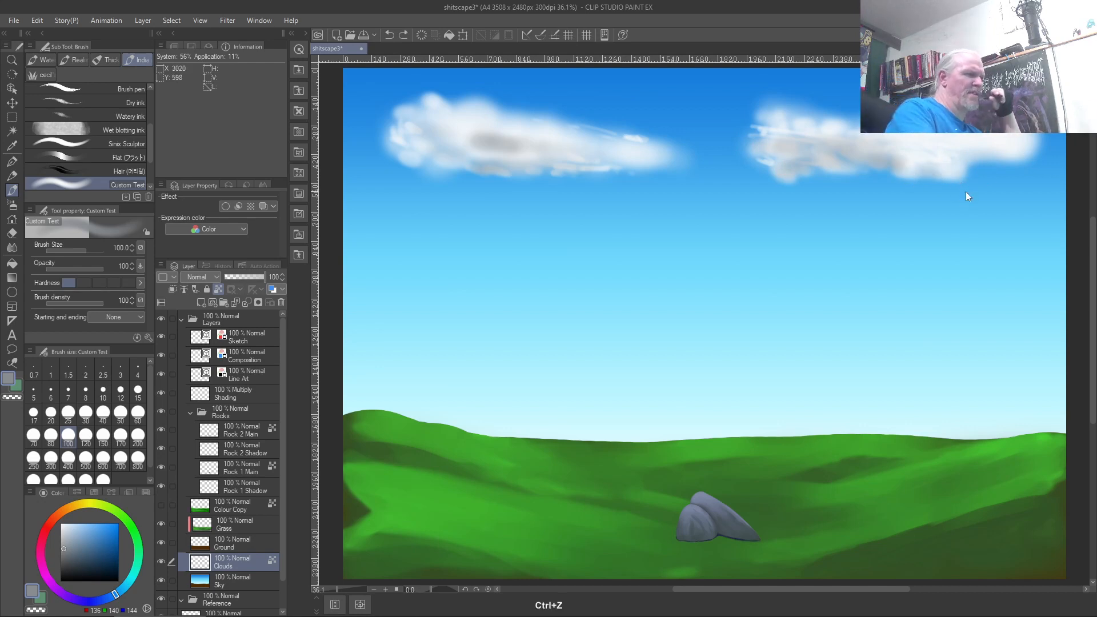
{"action": "key", "text": "ctrl+z"}
{"action": "key", "text": "ctrl+z"}
{"action": "key", "text": "ctrl+z"}
{"action": "key", "text": "ctrl+z"}
{"action": "key", "text": "ctrl+z"}
{"action": "key", "text": "ctrl+z"}
{"action": "key", "text": "ctrl+z"}
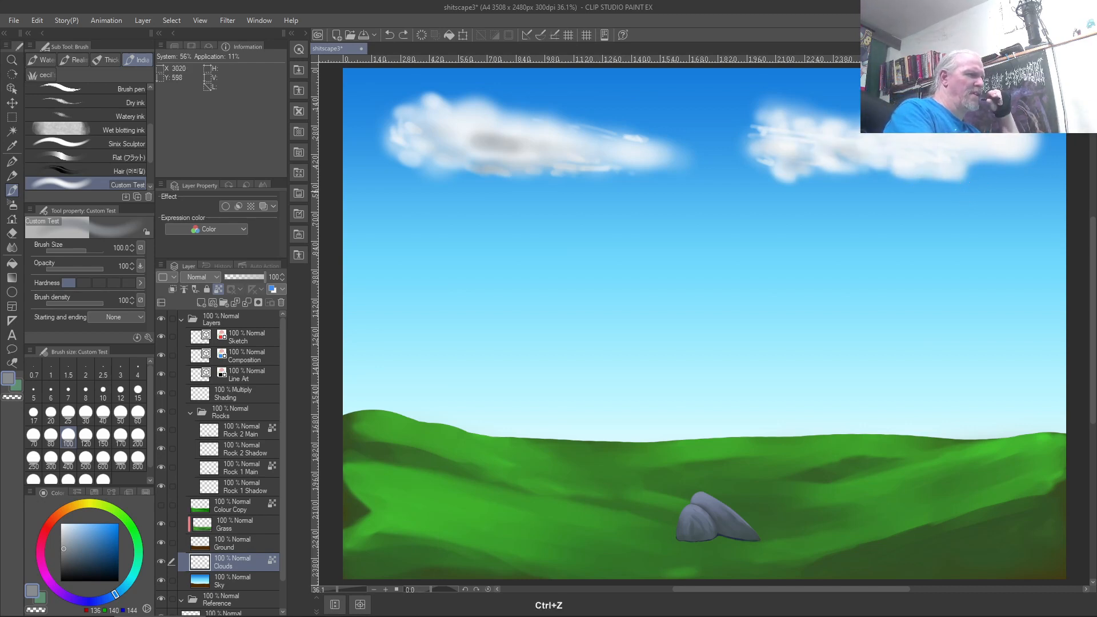
{"action": "key", "text": "ctrl+z"}
{"action": "key", "text": "ctrl+z"}
{"action": "key", "text": "ctrl+z"}
{"action": "key", "text": "ctrl+z"}
{"action": "key", "text": "ctrl+z"}
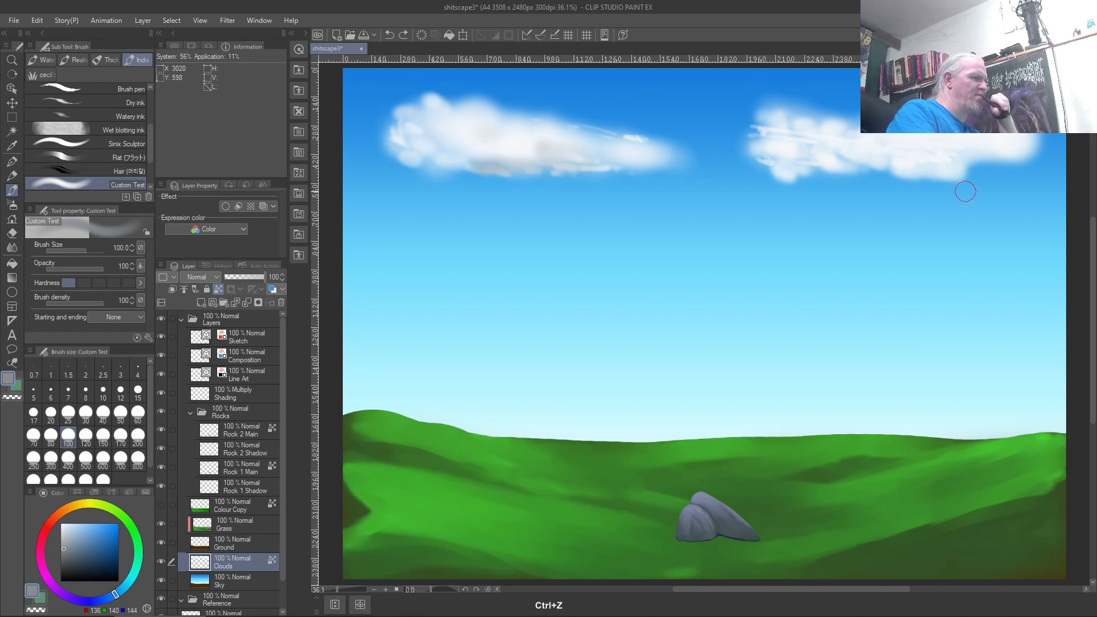
Step: Softly shade the undersides of both clouds in mid grey with the brush enlarged to size 600
{"action": "key", "text": "bracketright"}
{"action": "key", "text": "bracketright"}
{"action": "key", "text": "bracketright"}
{"action": "key", "text": "bracketright"}
{"action": "key", "text": "bracketright"}
{"action": "key", "text": "bracketright"}
{"action": "key", "text": "bracketright"}
{"action": "key", "text": "bracketright"}
{"action": "key", "text": "bracketright"}
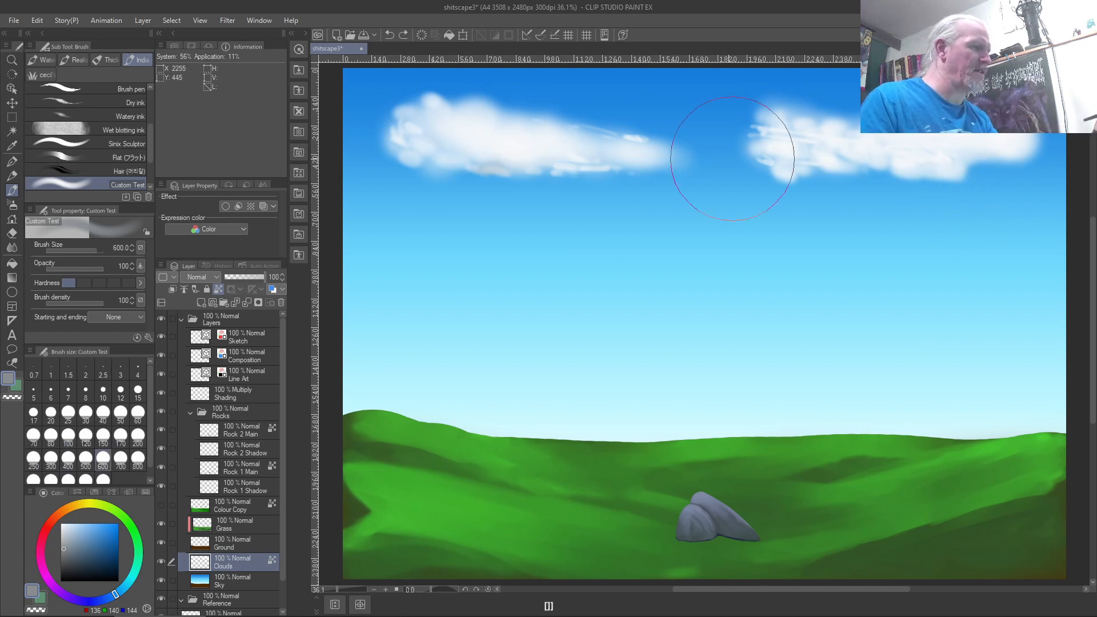
{"action": "left_click_drag", "start_coordinate": [1004, 183], "coordinate": [505, 147]}
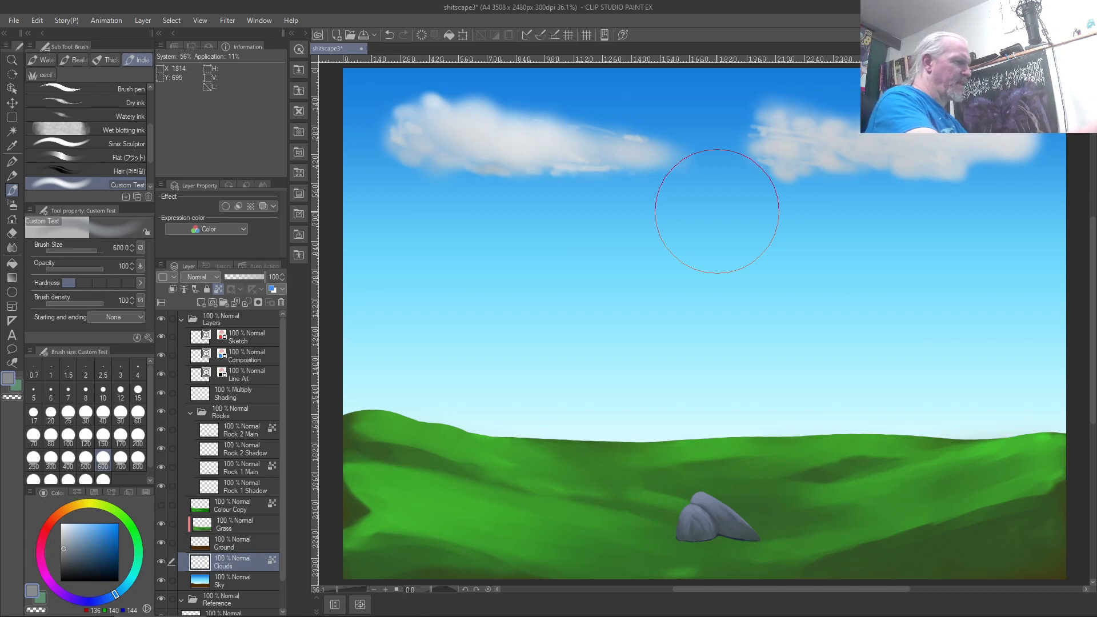
Step: Switch to a darker grey (RGB 100, 102, 104), try it on the clouds' undersides at size 600, and undo those strokes
{"action": "left_click", "coordinate": [64, 553]}
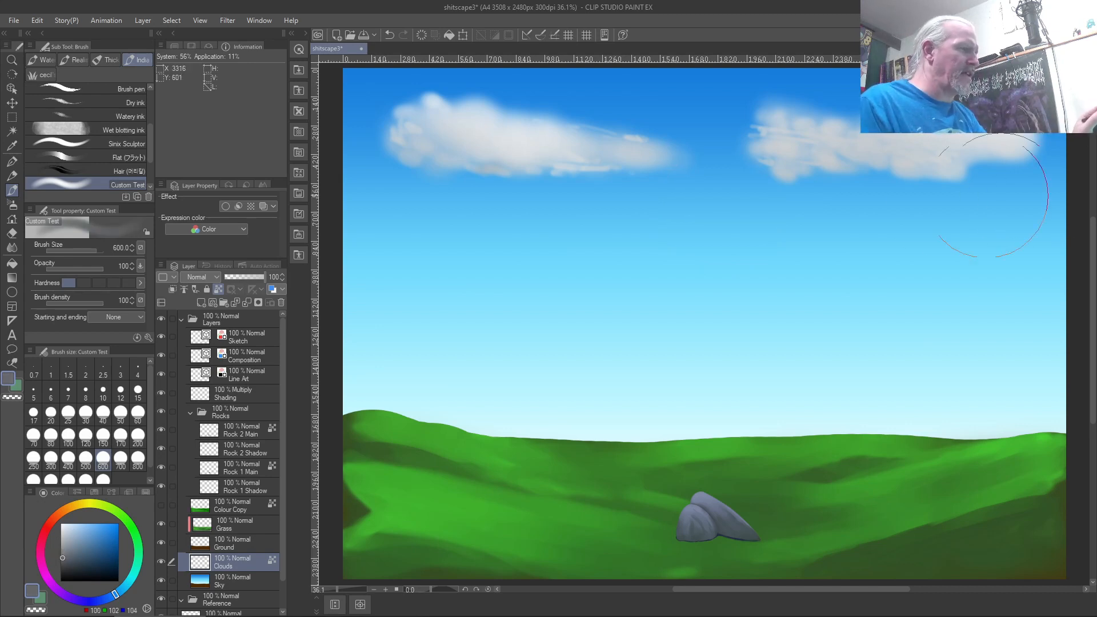
{"action": "left_click_drag", "start_coordinate": [807, 215], "coordinate": [588, 184]}
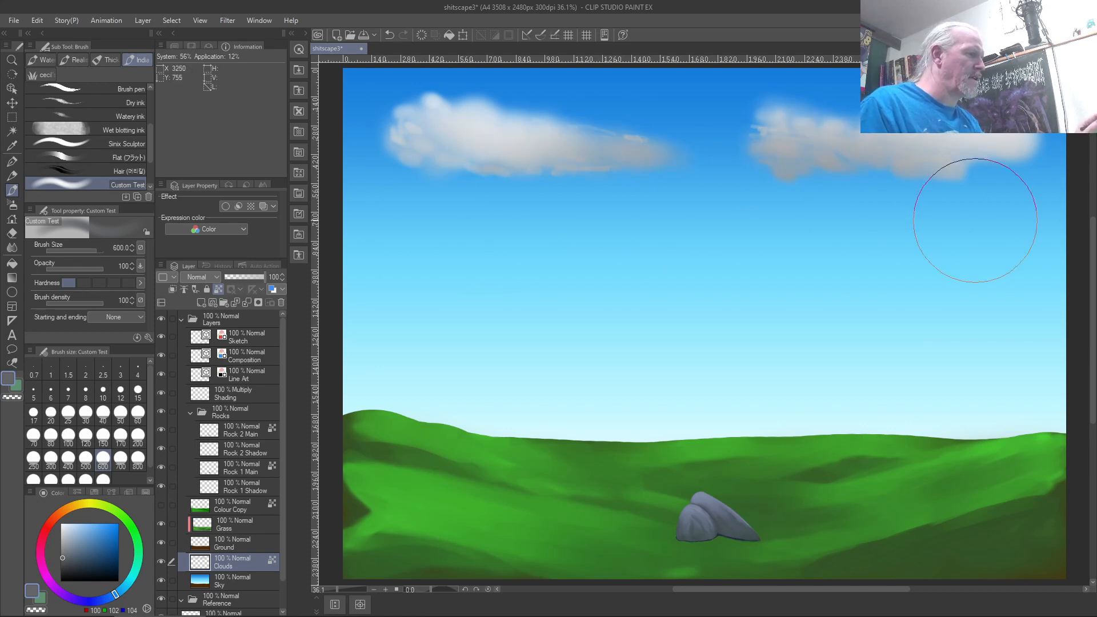
{"action": "key", "text": "ctrl+z"}
{"action": "key", "text": "ctrl+z"}
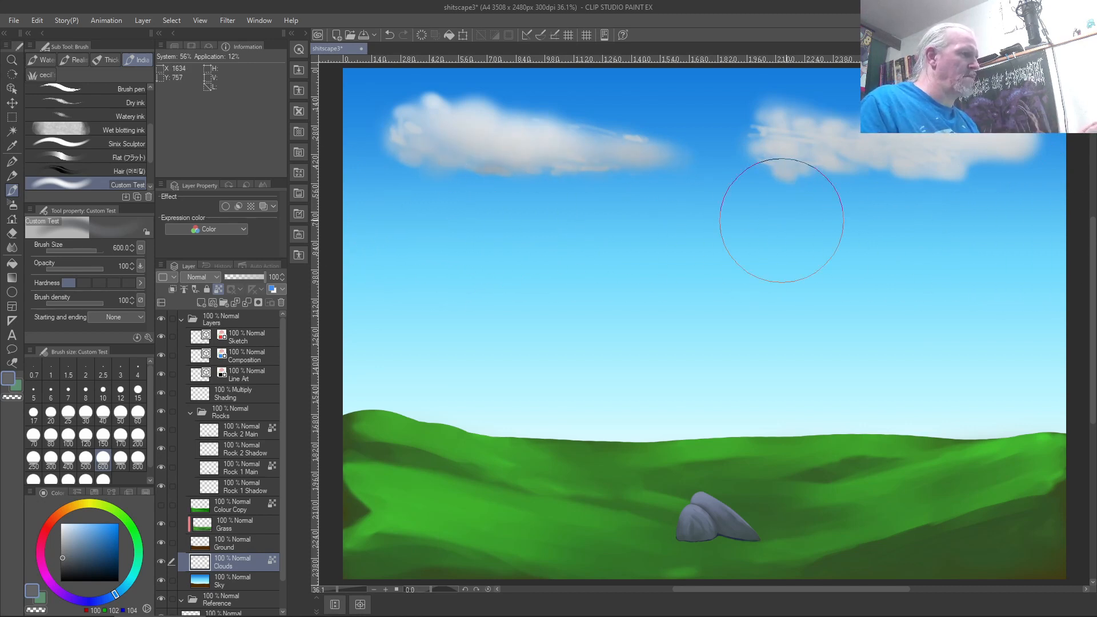
{"action": "key", "text": "ctrl+z"}
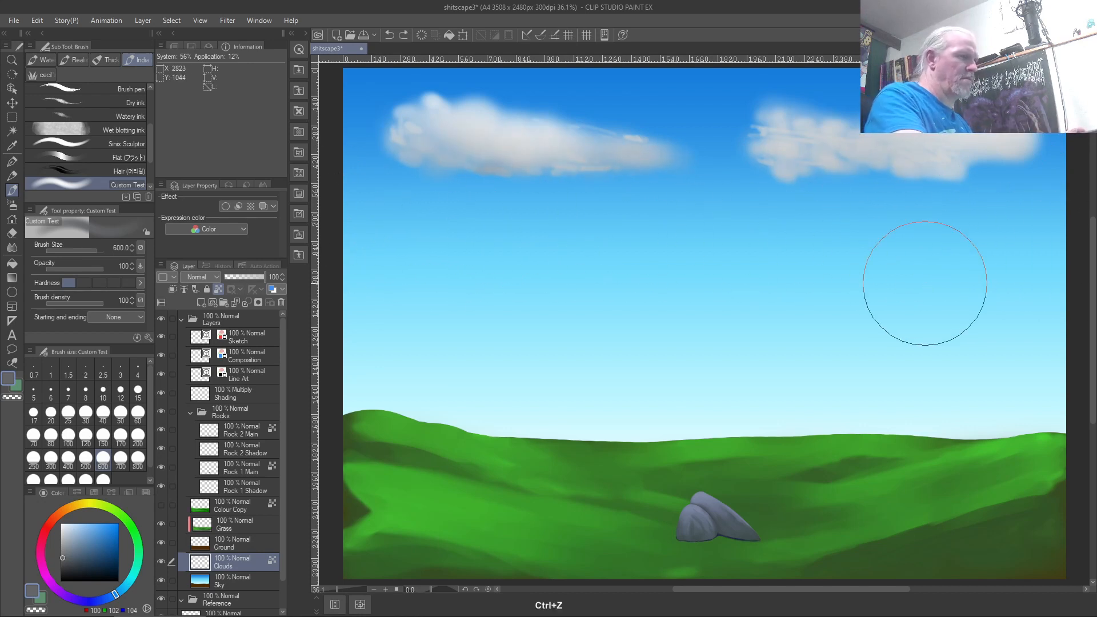
Step: Enlarge the brush to size 1200 and gently deepen the darker grey shading along both clouds' undersides
{"action": "key", "text": "bracketright"}
{"action": "key", "text": "bracketright"}
{"action": "key", "text": "bracketright"}
{"action": "key", "text": "bracketright"}
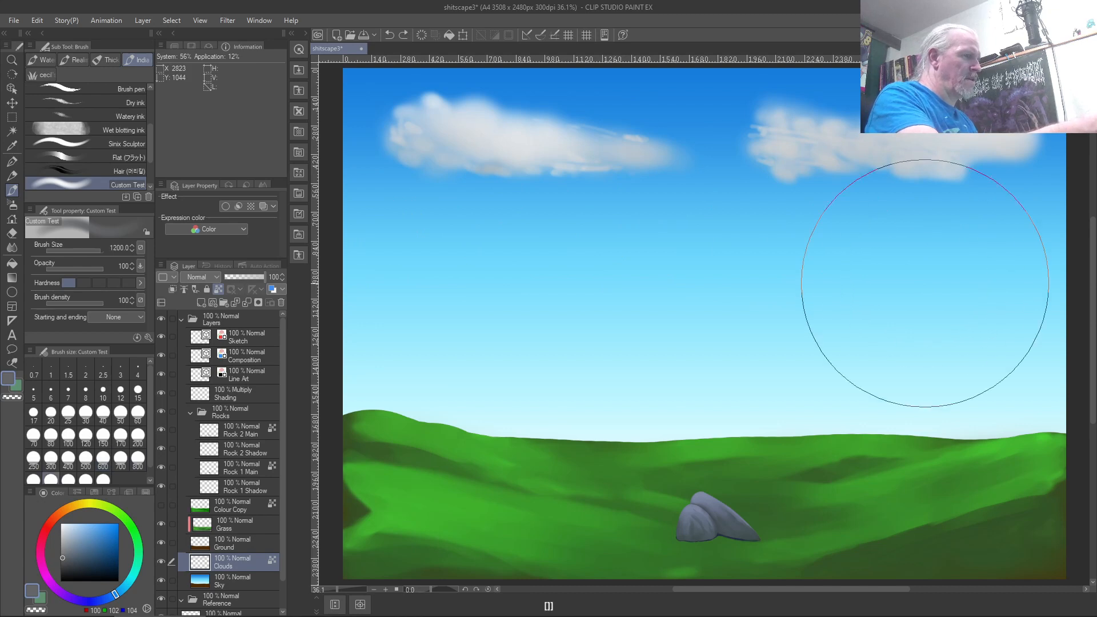
{"action": "left_click_drag", "start_coordinate": [451, 275], "coordinate": [825, 297]}
{"action": "mouse_move", "coordinate": [442, 248]}
{"action": "left_mouse_down"}
{"action": "mouse_move", "coordinate": [949, 318]}
{"action": "mouse_move", "coordinate": [958, 310]}
{"action": "mouse_move", "coordinate": [432, 304]}
{"action": "mouse_move", "coordinate": [1060, 342]}
{"action": "mouse_move", "coordinate": [354, 218]}
{"action": "left_mouse_up"}
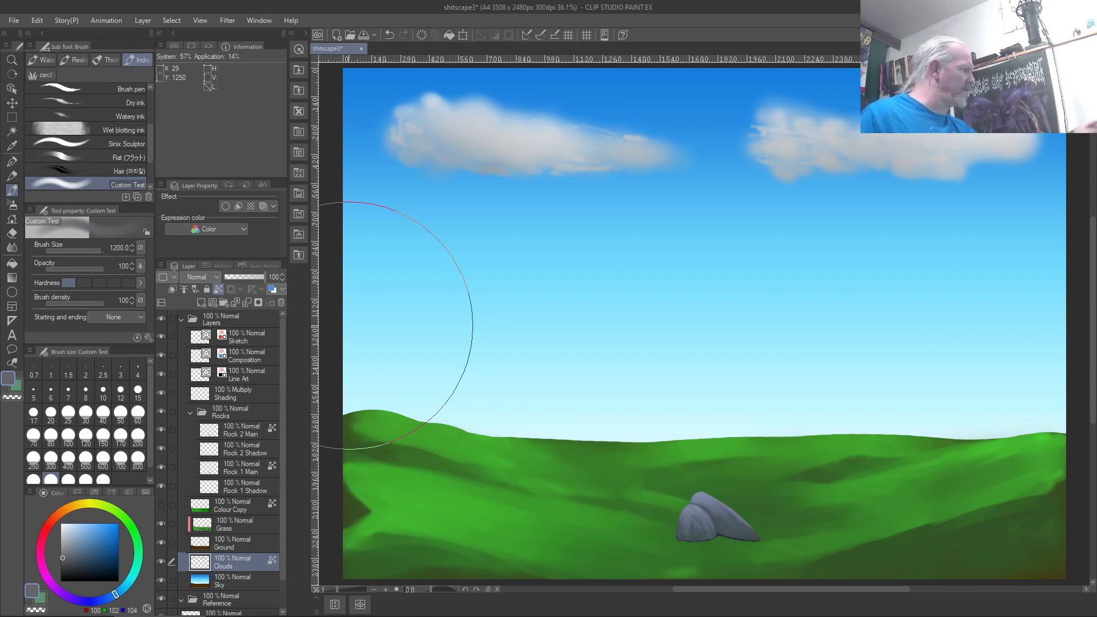
Step: Try a red ring around the first cloud on the Sketch layer at brush size 100
{"action": "left_click", "coordinate": [245, 335]}
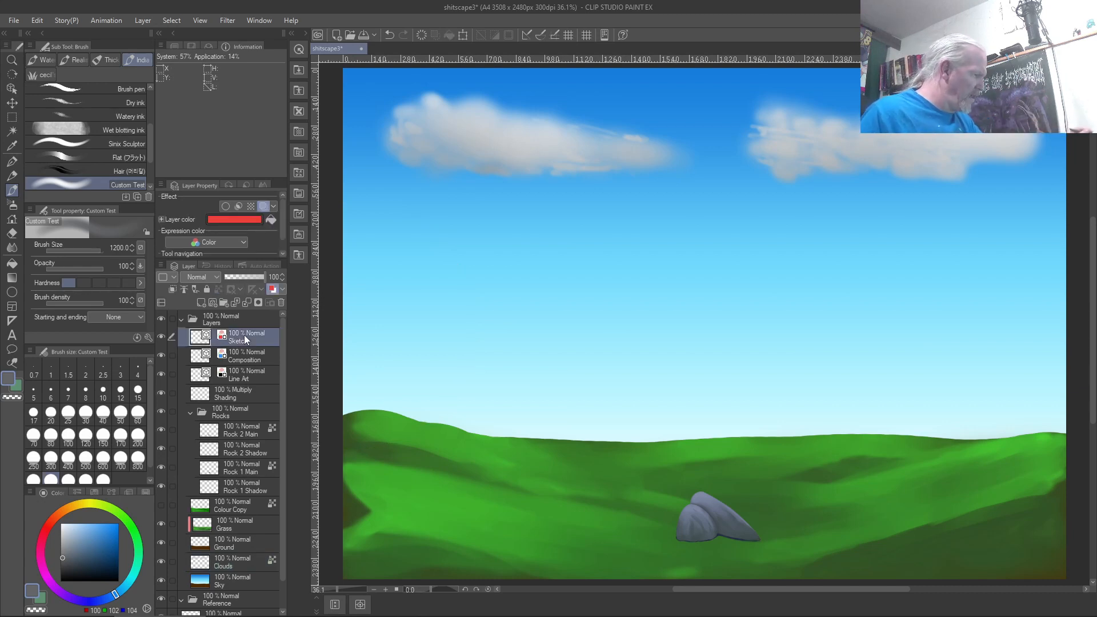
{"action": "mouse_move", "coordinate": [597, 106]}
{"action": "left_mouse_down"}
{"action": "mouse_move", "coordinate": [551, 239]}
{"action": "mouse_move", "coordinate": [388, 117]}
{"action": "mouse_move", "coordinate": [357, 138]}
{"action": "left_mouse_up"}
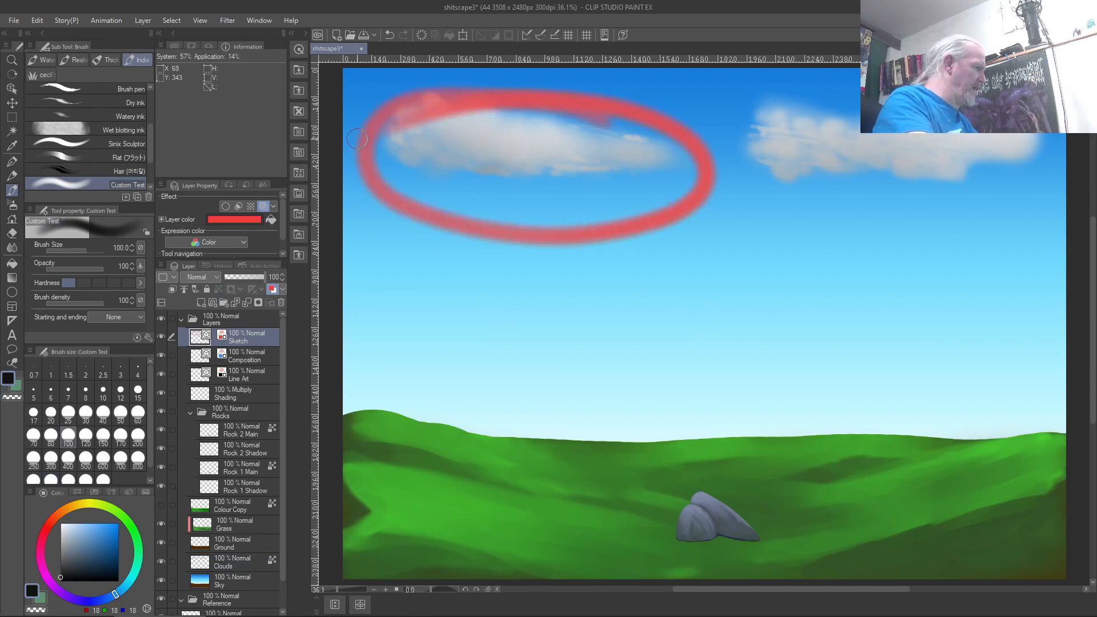
{"action": "key", "text": "ctrl+z"}
Step: Turn off pen pressure for the brush's opacity, raise its hardness to maximum, and undo a test stroke
{"action": "left_click", "coordinate": [141, 267]}
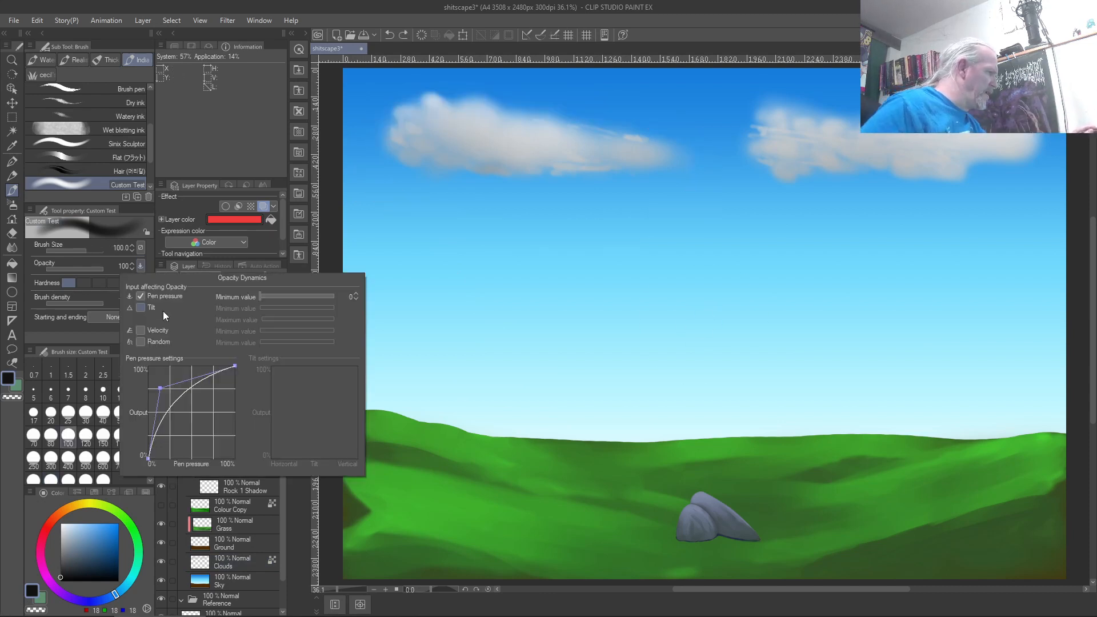
{"action": "left_click", "coordinate": [140, 296]}
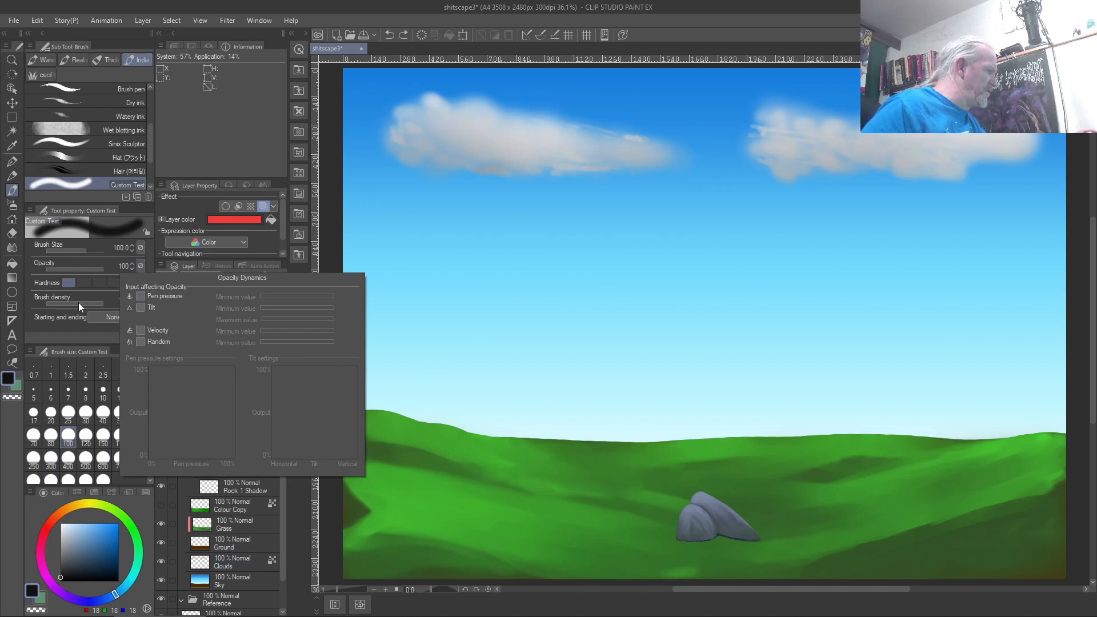
{"action": "left_click", "coordinate": [79, 279]}
{"action": "mouse_move", "coordinate": [635, 110]}
{"action": "left_mouse_down"}
{"action": "mouse_move", "coordinate": [606, 97]}
{"action": "mouse_move", "coordinate": [673, 245]}
{"action": "mouse_move", "coordinate": [549, 96]}
{"action": "left_mouse_up"}
{"action": "key", "text": "ctrl+z"}
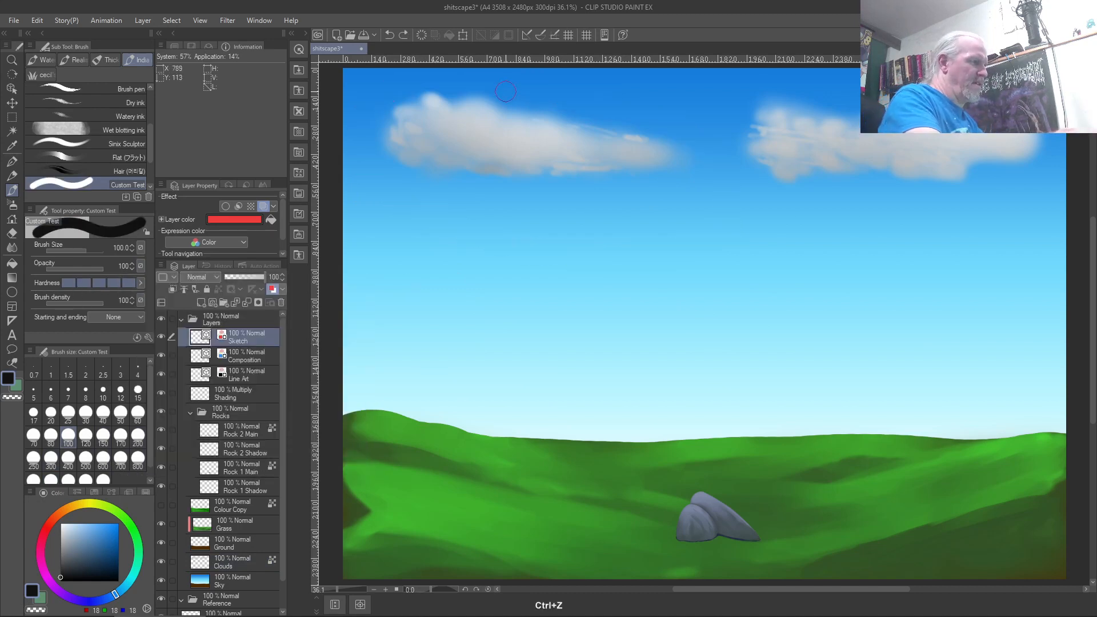
Step: Circle both clouds in red at brush size 17, draw a line beneath the second, and clear the Sketch layer's marks
{"action": "left_click", "coordinate": [33, 412]}
{"action": "mouse_move", "coordinate": [380, 92]}
{"action": "left_mouse_down"}
{"action": "mouse_move", "coordinate": [492, 80]}
{"action": "mouse_move", "coordinate": [363, 151]}
{"action": "mouse_move", "coordinate": [371, 91]}
{"action": "left_mouse_up"}
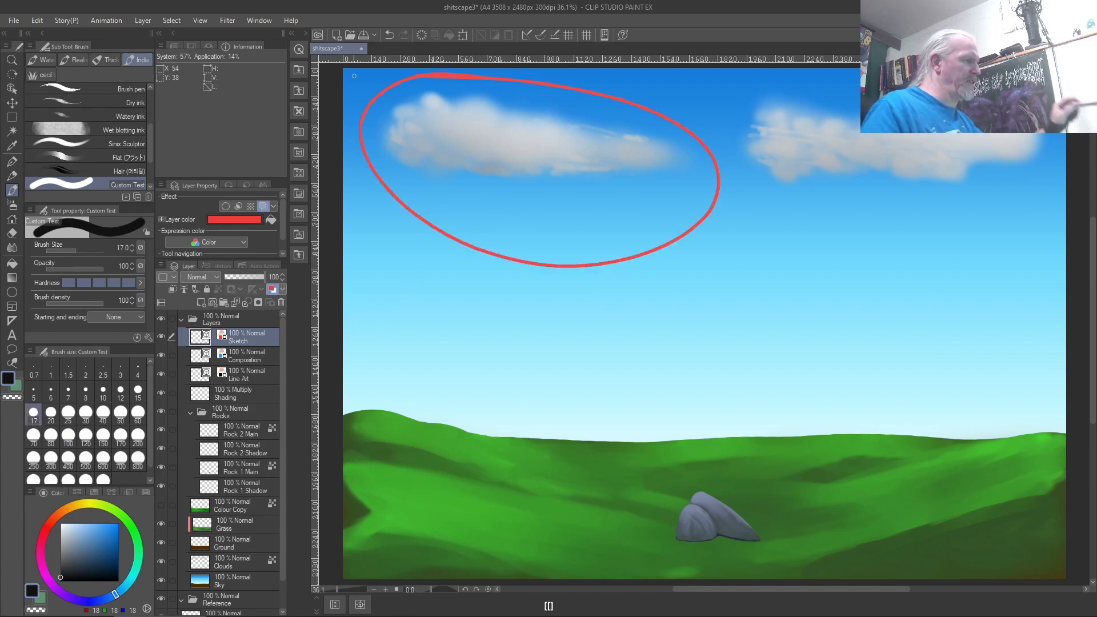
{"action": "mouse_move", "coordinate": [846, 71]}
{"action": "left_mouse_down"}
{"action": "mouse_move", "coordinate": [967, 245]}
{"action": "mouse_move", "coordinate": [811, 95]}
{"action": "left_mouse_up"}
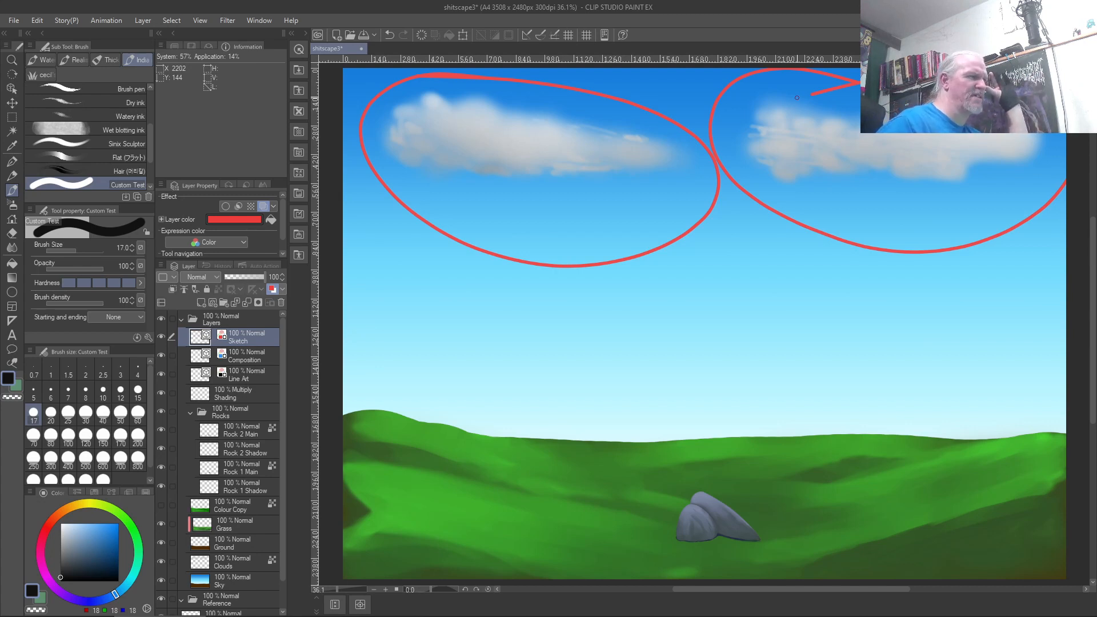
{"action": "left_click_drag", "start_coordinate": [1007, 206], "coordinate": [733, 202]}
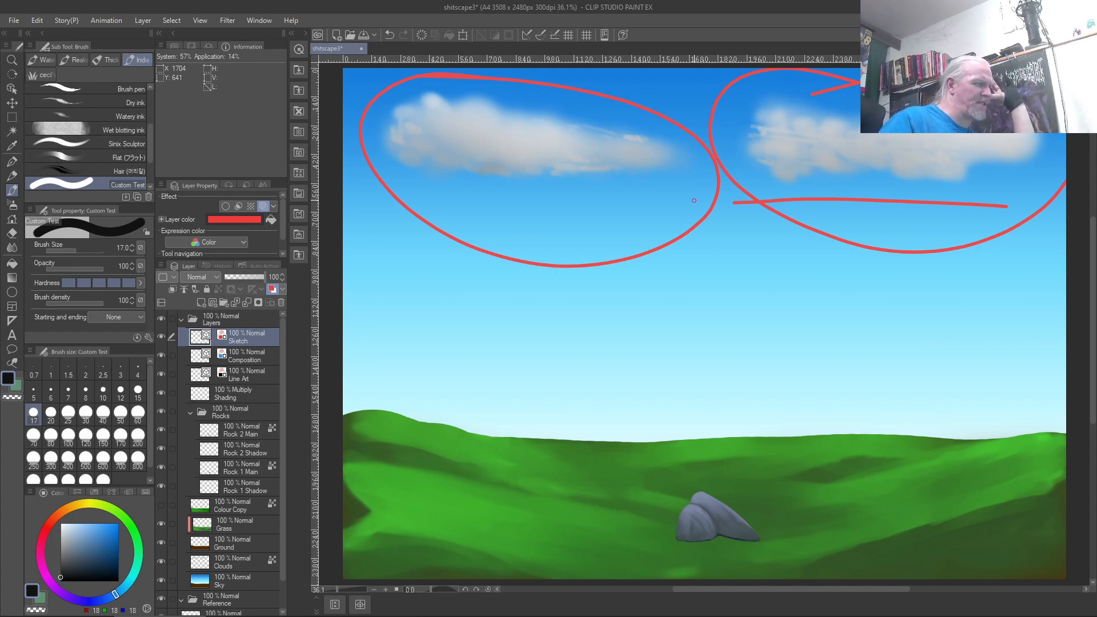
{"action": "key", "text": "Delete"}
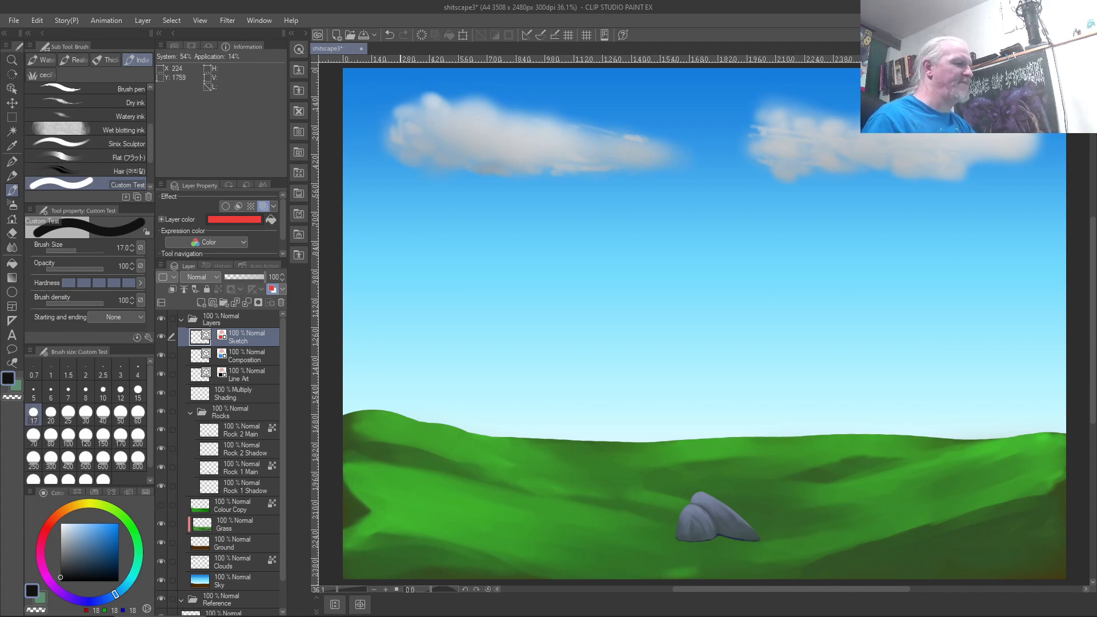
Step: Examine the shading and edges of the two rocks up close, then return to the whole canvas
{"action": "scroll", "coordinate": [671, 492], "scroll_direction": "up", "scroll_amount": 5}
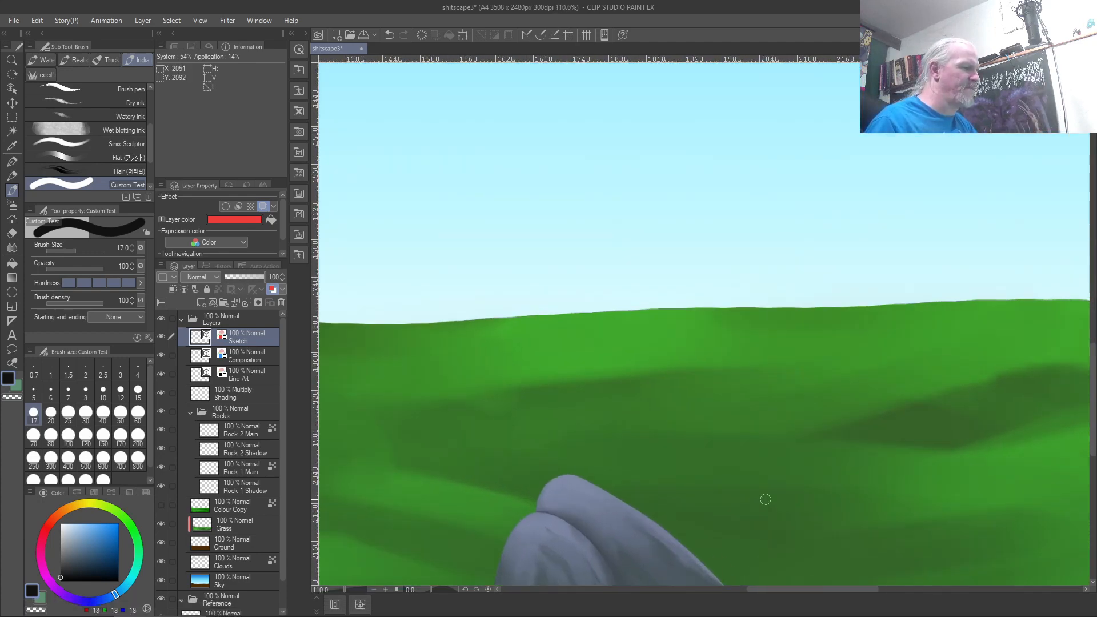
{"action": "left_click_drag", "start_coordinate": [698, 483], "coordinate": [930, 142]}
{"action": "scroll", "coordinate": [869, 178], "scroll_direction": "up", "scroll_amount": 1}
{"action": "scroll", "coordinate": [791, 272], "scroll_direction": "up", "scroll_amount": 3}
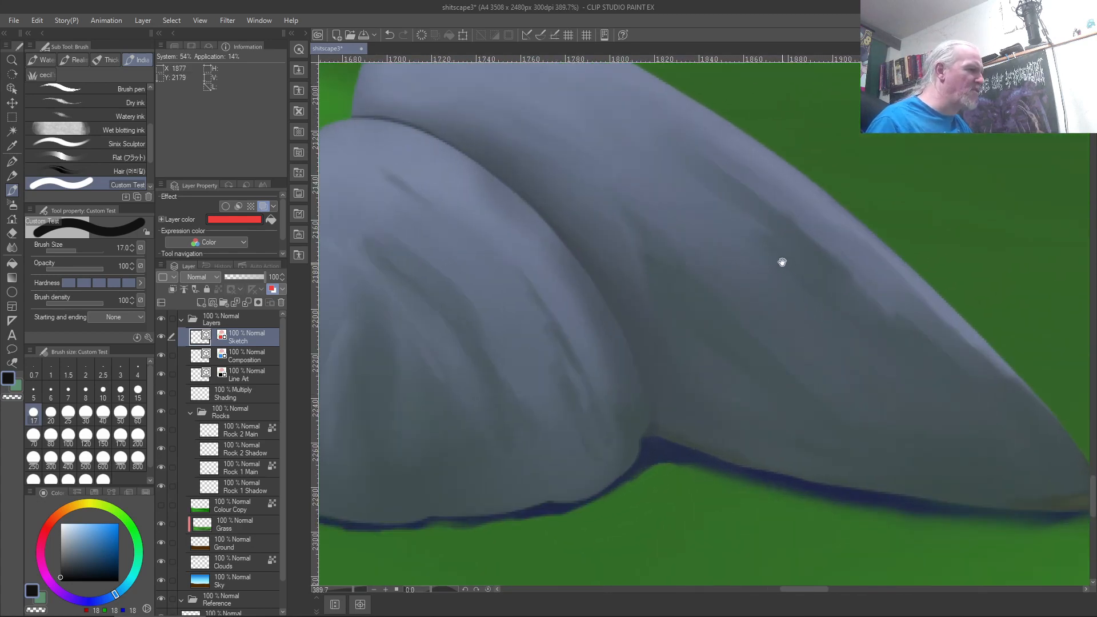
{"action": "left_click_drag", "start_coordinate": [653, 260], "coordinate": [790, 382]}
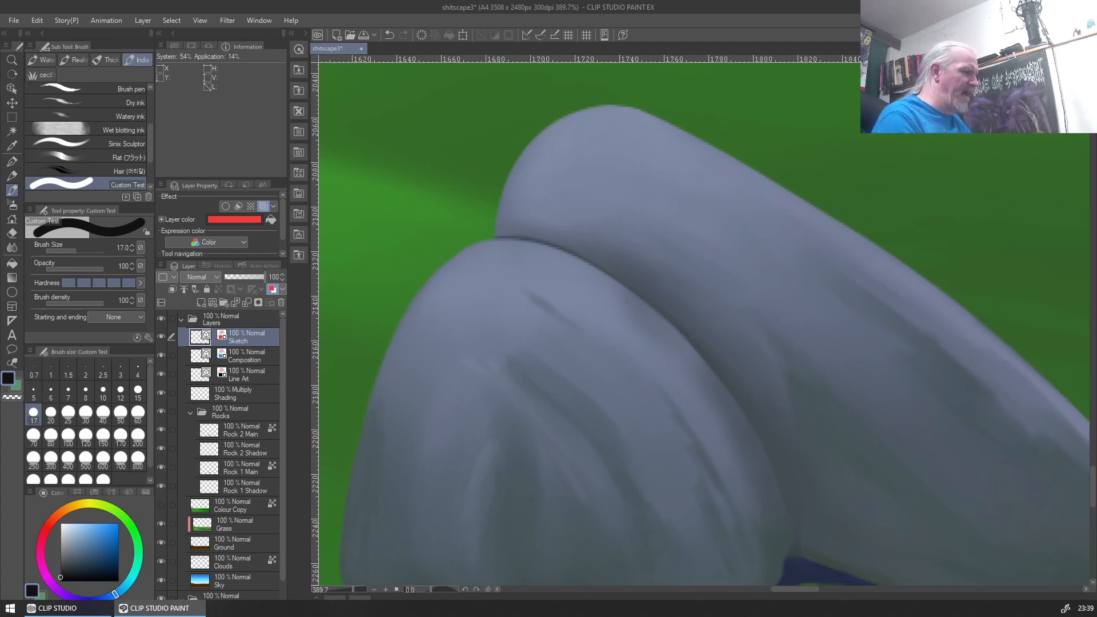
{"action": "key", "text": "ctrl+0"}
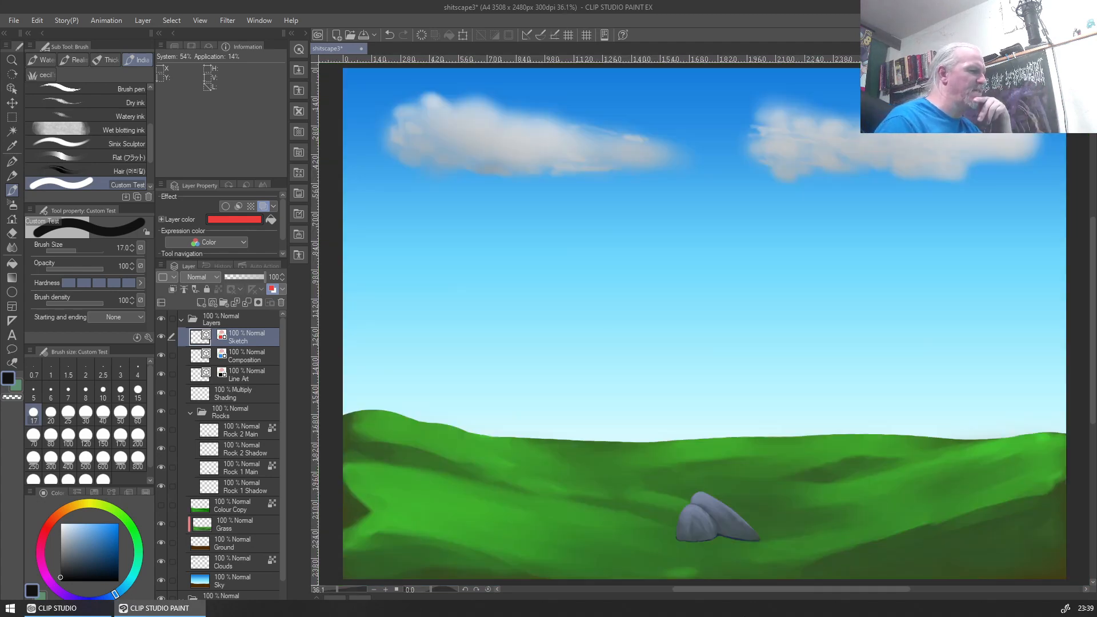